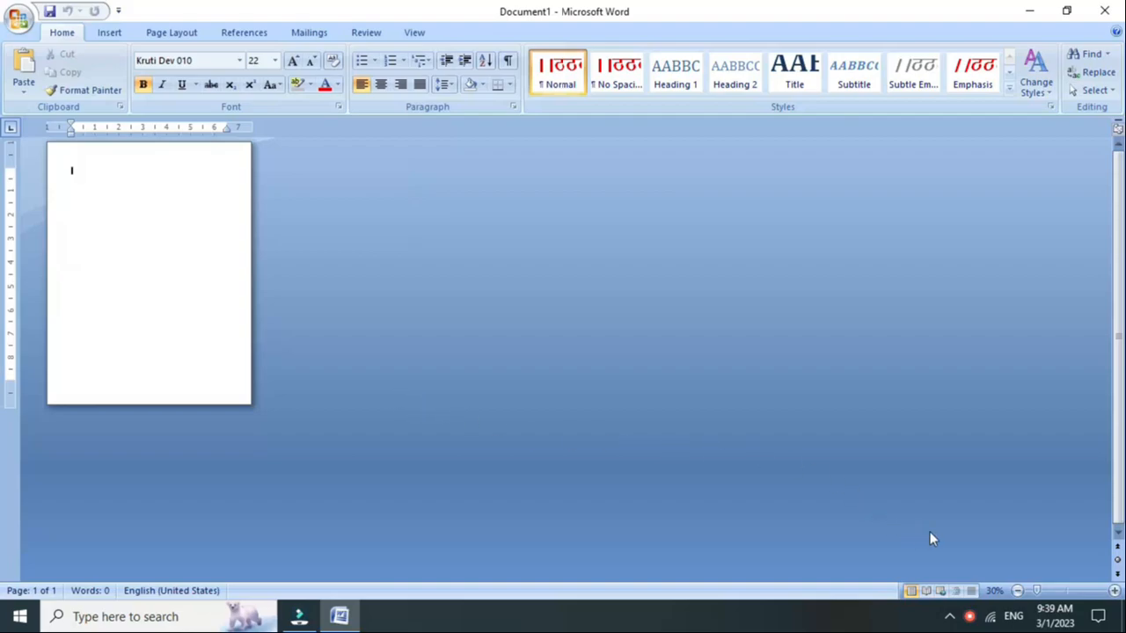
# - Enlarge the blank document's page display to 140%
pyautogui.click(1114, 591)
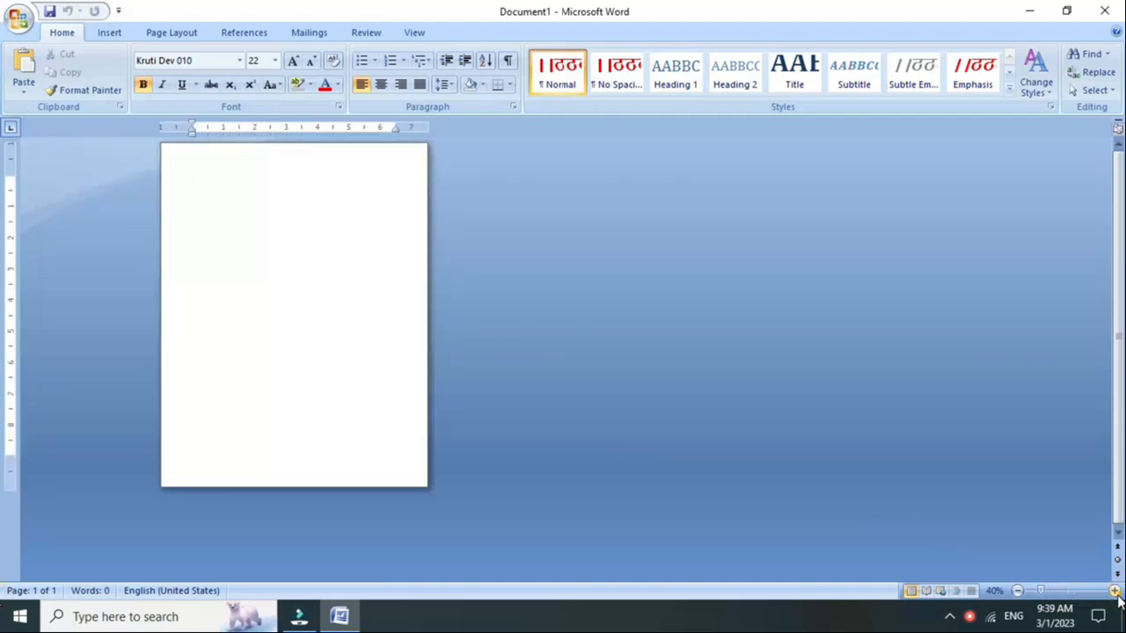
pyautogui.click(1114, 590)
pyautogui.click(1114, 591)
pyautogui.click(1114, 591)
pyautogui.click(1114, 590)
pyautogui.click(1114, 591)
pyautogui.click(1114, 590)
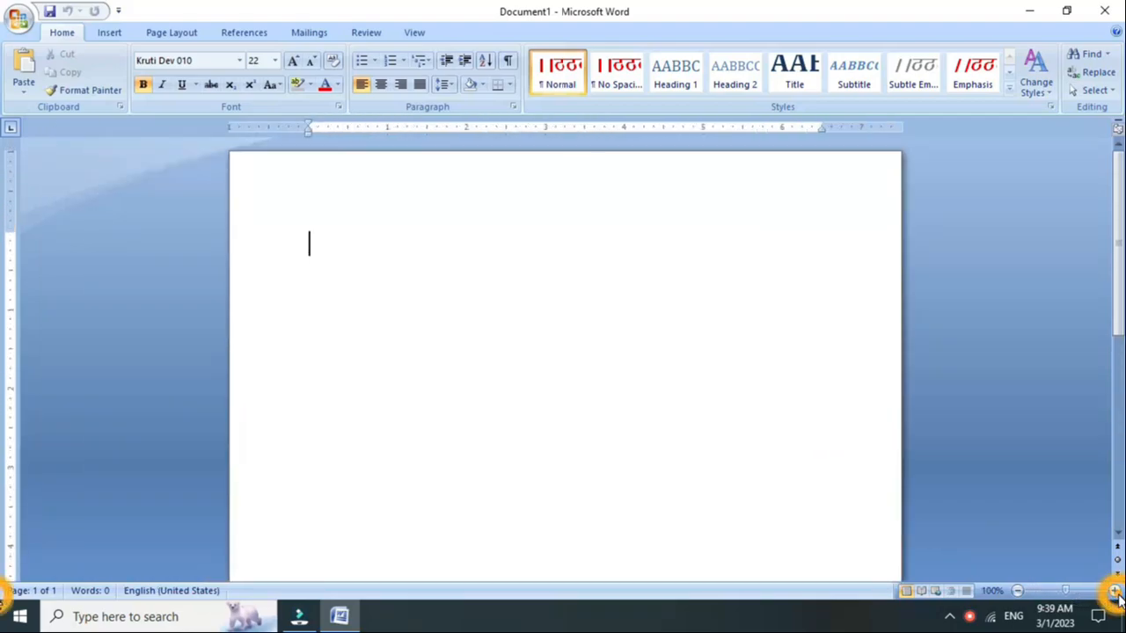
pyautogui.click(1114, 591)
pyautogui.click(1115, 591)
pyautogui.click(1115, 591)
pyautogui.click(1114, 591)
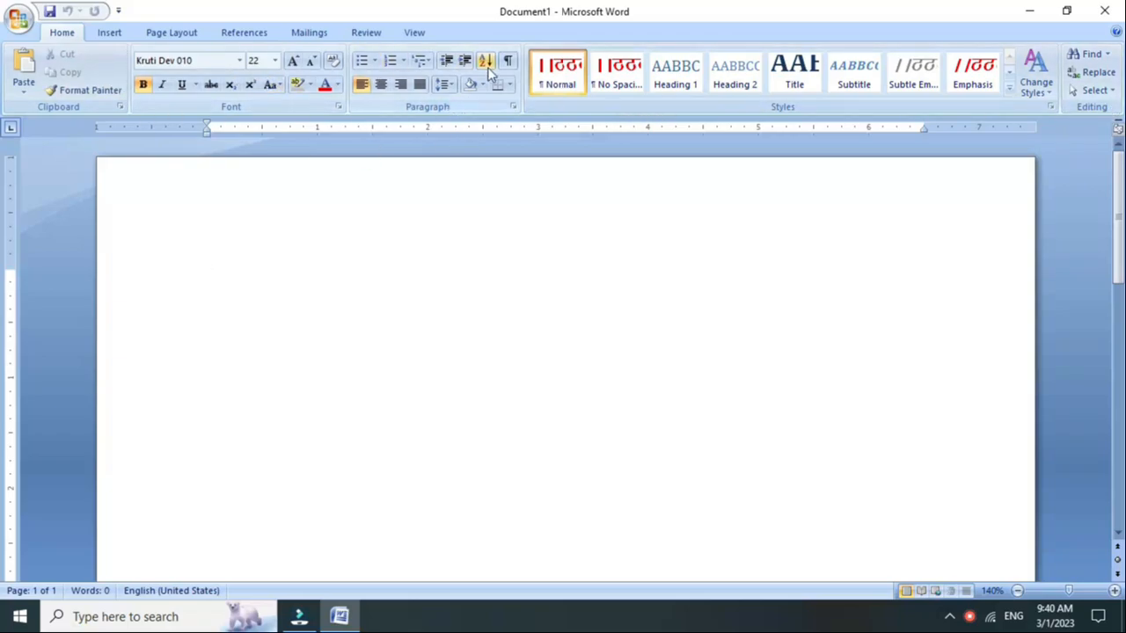
# - Open the recent document "home" and select its Font heading line
pyautogui.click(13, 26)
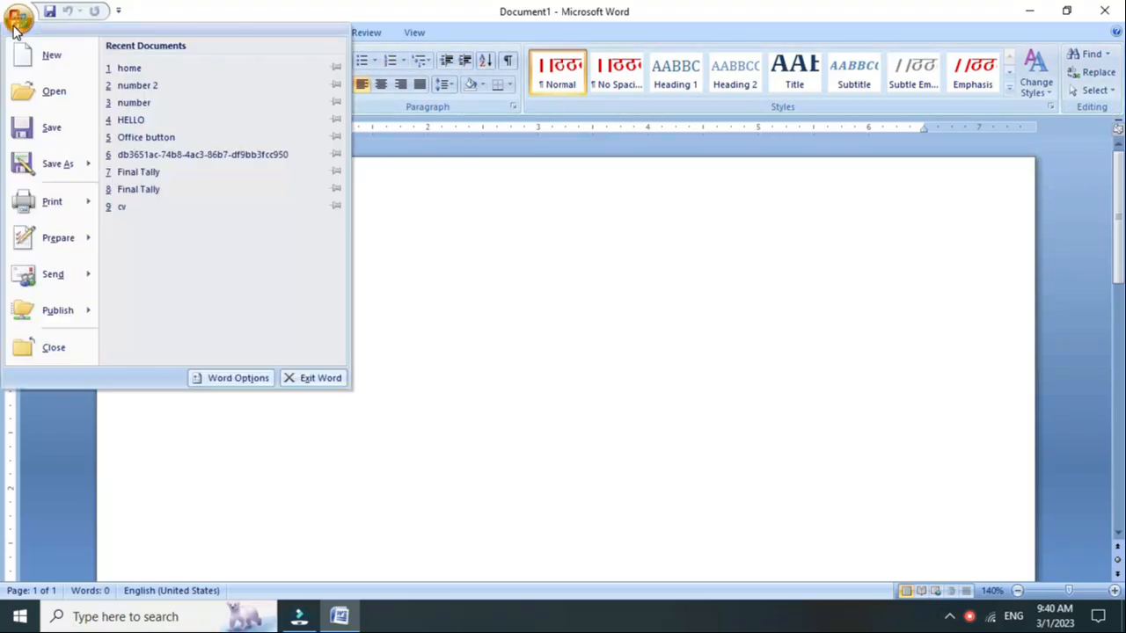
pyautogui.click(134, 70)
pyautogui.scroll(-1, 250, 303)
pyautogui.click(161, 217)
pyautogui.click(251, 367)
pyautogui.click(156, 372)
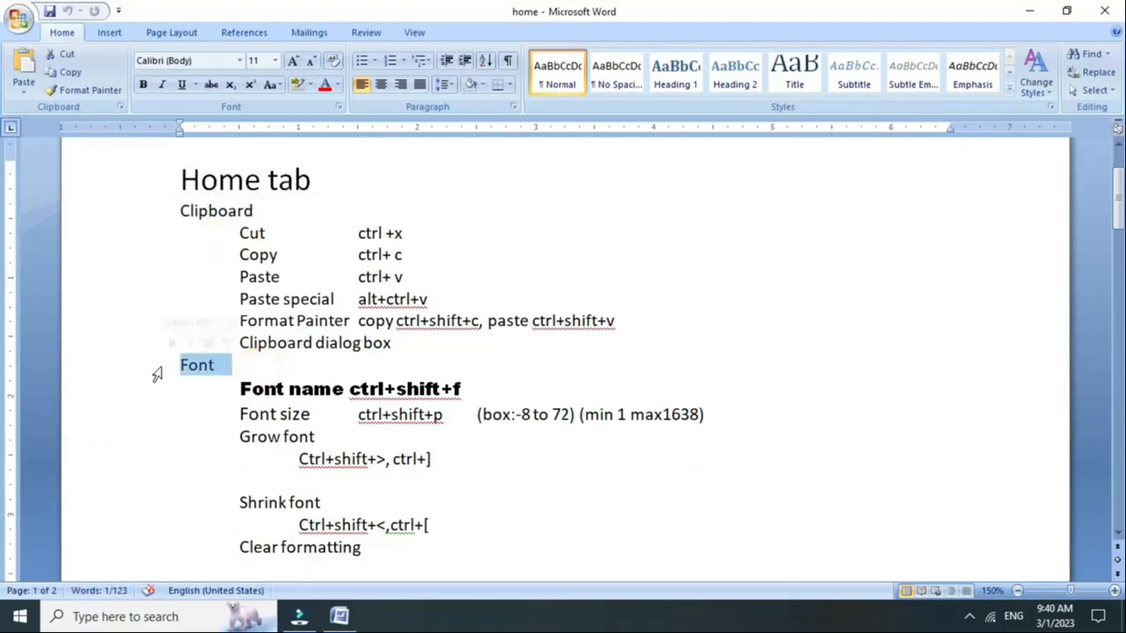
# - Examine the Paragraph section on page 2 of the home document, highlighting its heading and the Bullets entry
pyautogui.scroll(-4, 156, 372)
pyautogui.scroll(-5, 185, 363)
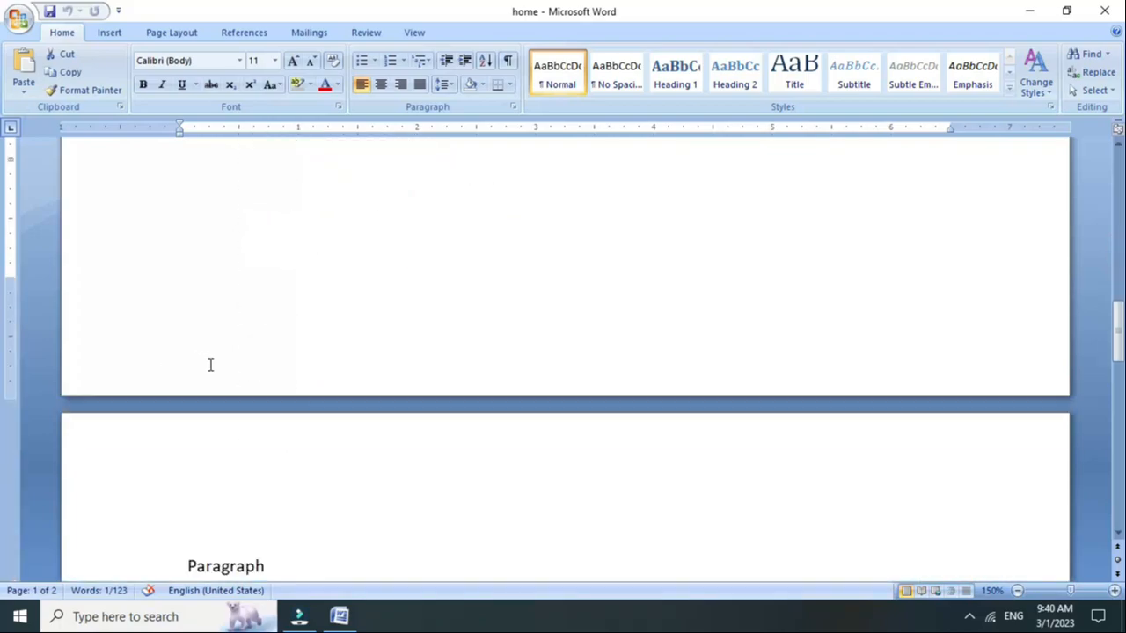
pyautogui.scroll(10, 283, 401)
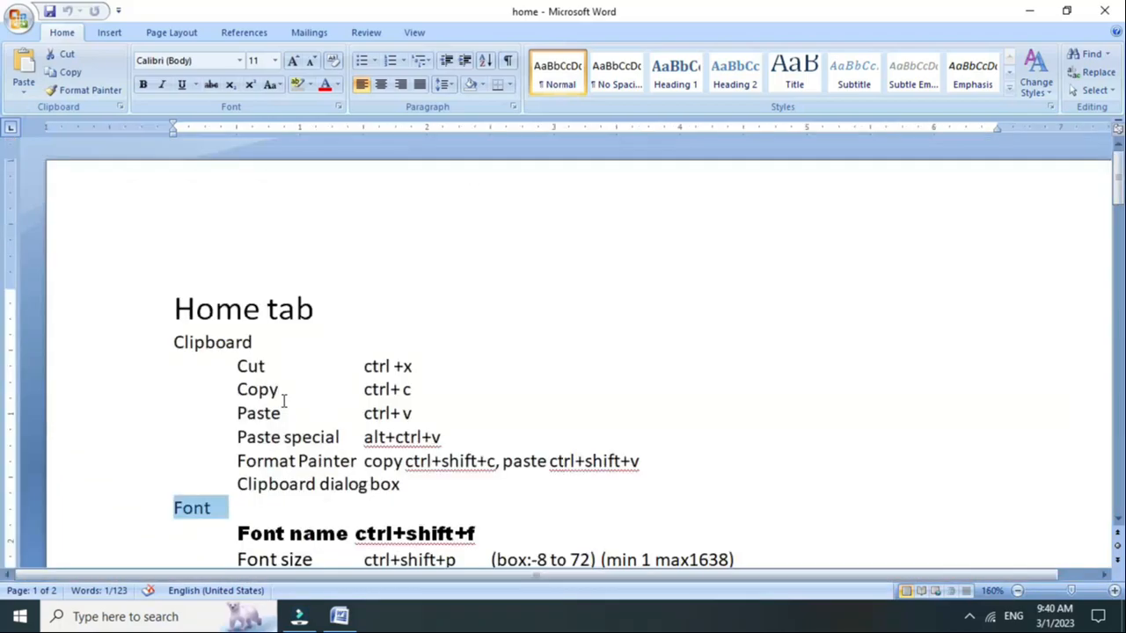
pyautogui.keyDown('ctrl'); pyautogui.scroll(3, 283, 401); pyautogui.keyUp('ctrl')
pyautogui.scroll(-10, 283, 401)
pyautogui.scroll(-5, 283, 401)
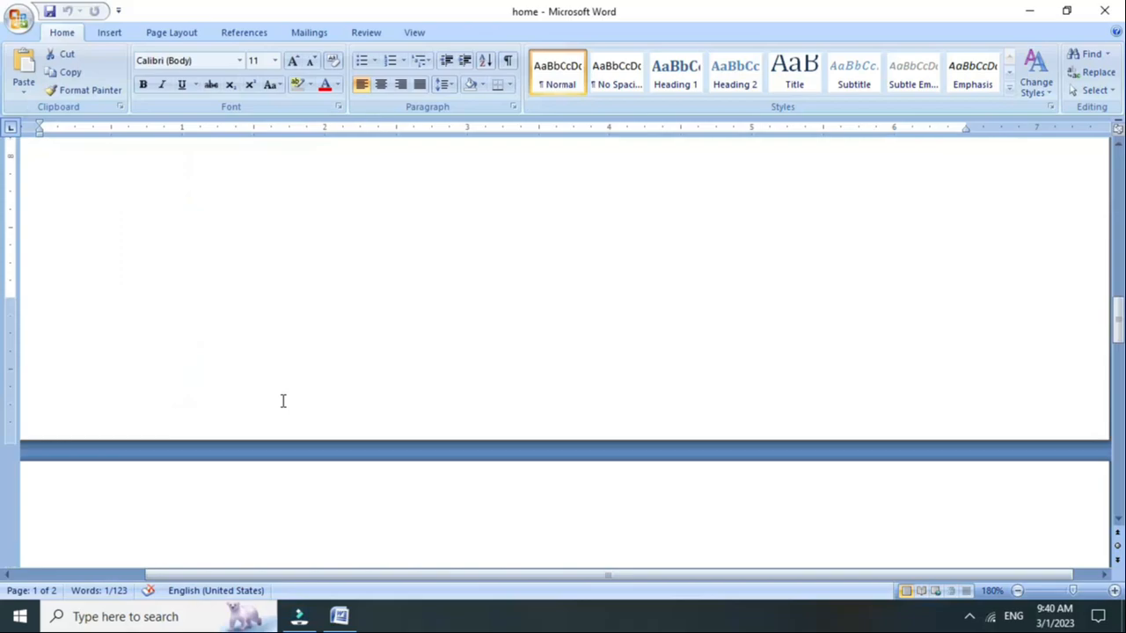
pyautogui.moveTo(368, 576); pyautogui.dragTo(244, 576)
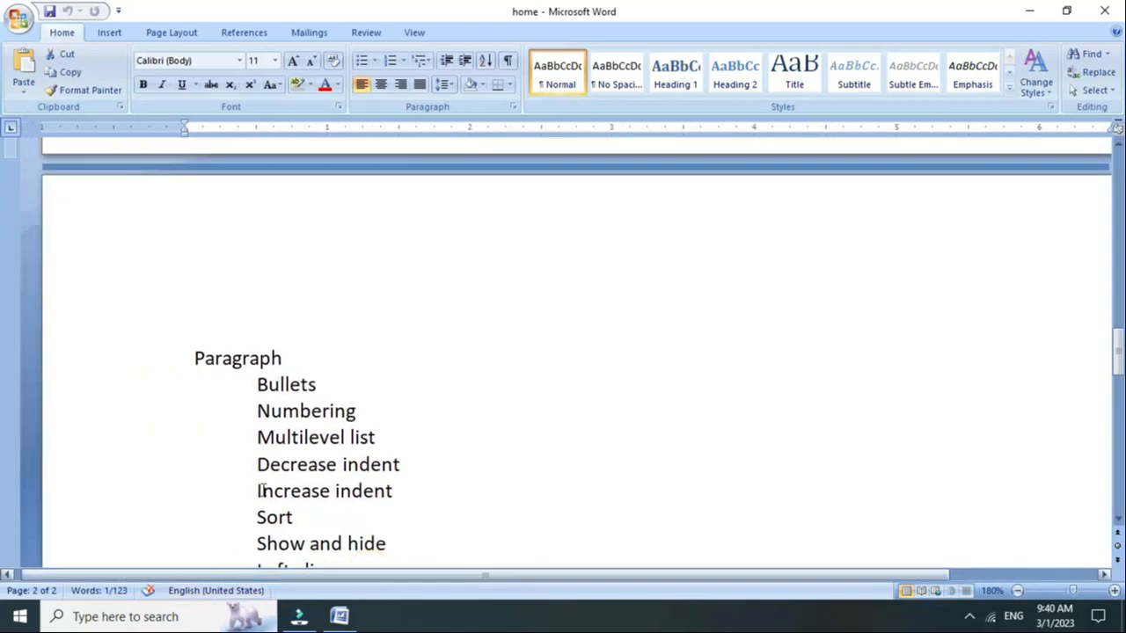
pyautogui.scroll(-3, 274, 413)
pyautogui.scroll(1, 274, 414)
pyautogui.moveTo(294, 218); pyautogui.dragTo(194, 216)
pyautogui.click(256, 241)
pyautogui.moveTo(257, 242); pyautogui.dragTo(334, 254)
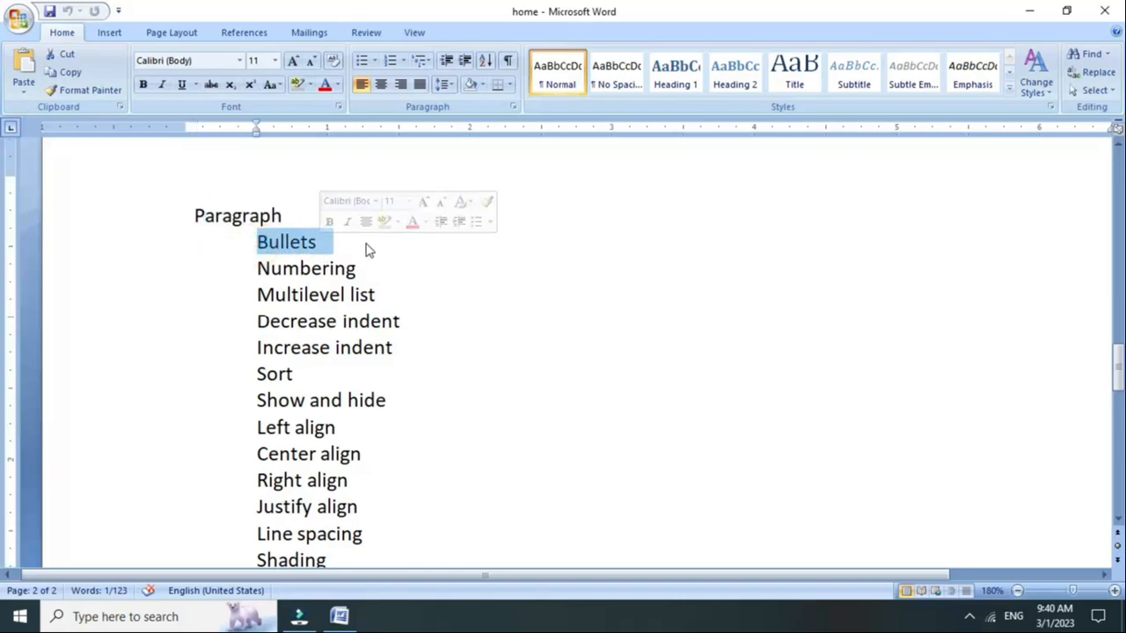
pyautogui.click(437, 290)
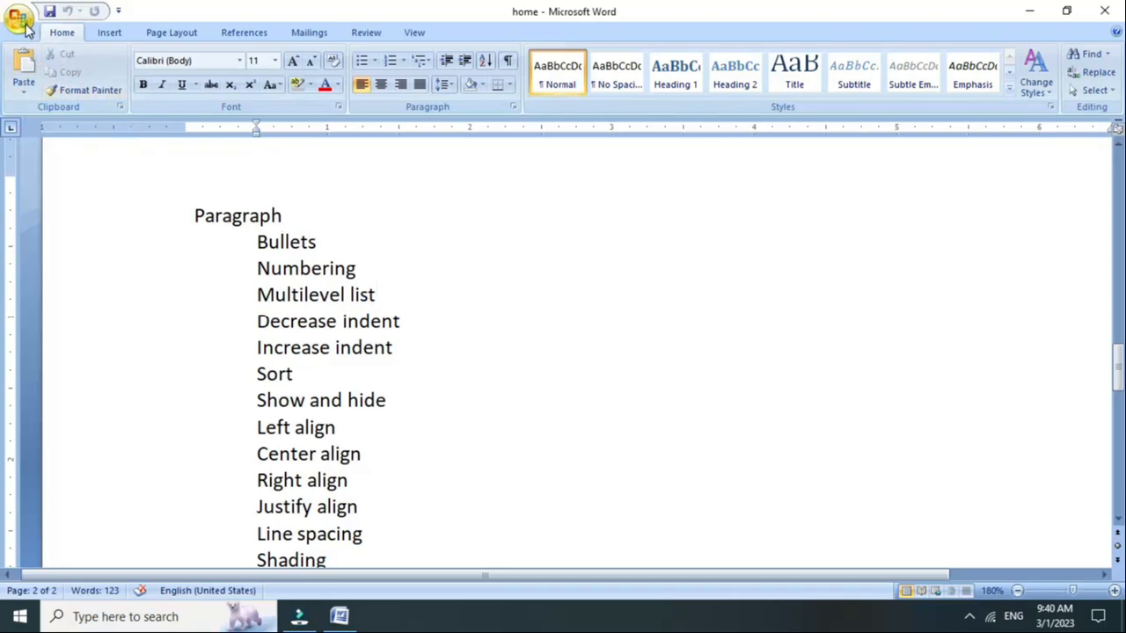
# - Create a new blank document
pyautogui.click(19, 20)
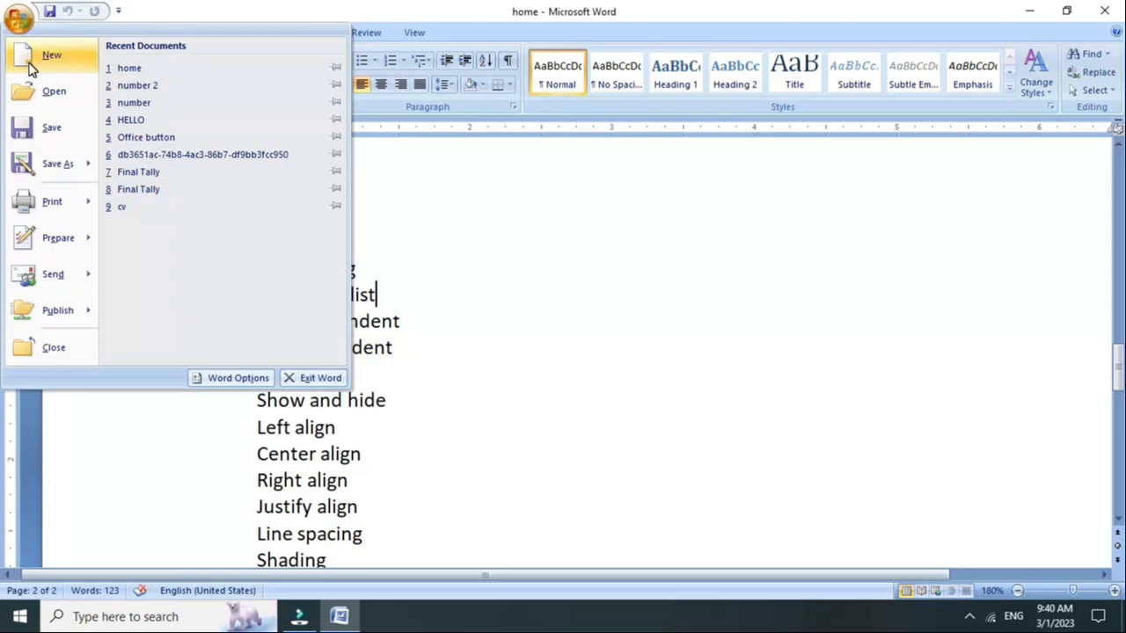
pyautogui.click(44, 56)
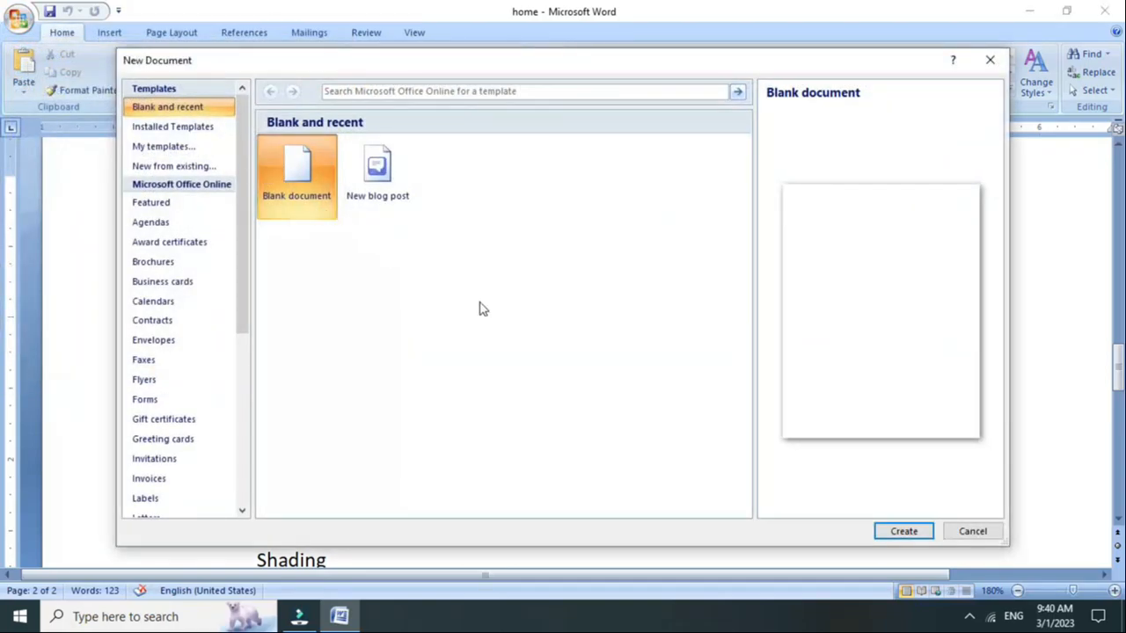
pyautogui.click(902, 533)
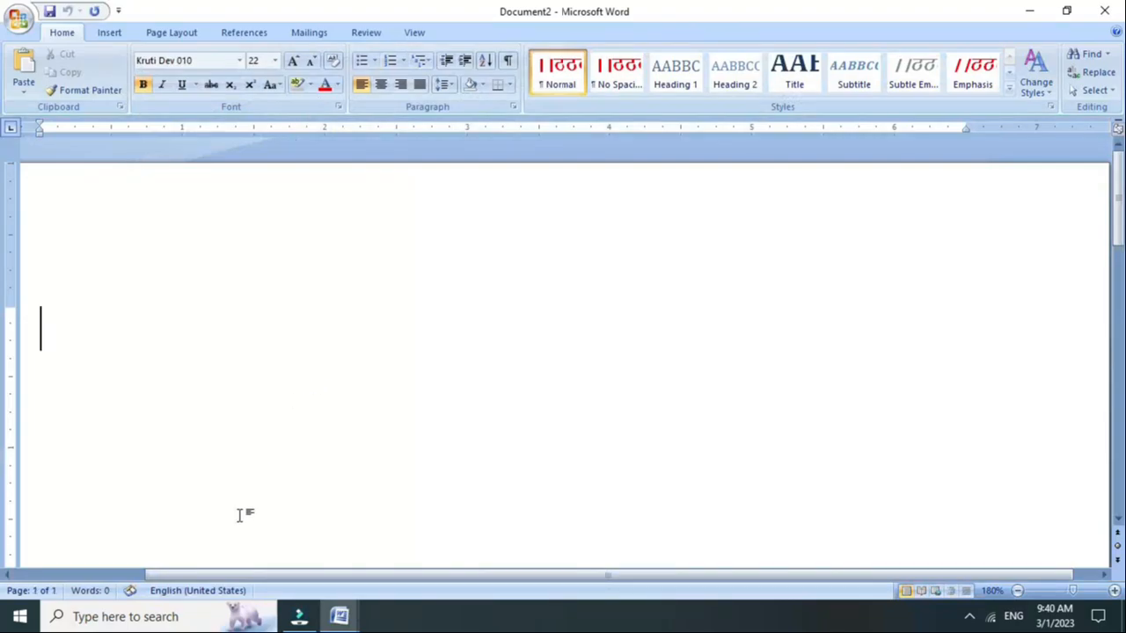
# - Review the home document's Paragraph list, highlight its Bullets entry, and return to the new blank document
pyautogui.moveTo(327, 620)
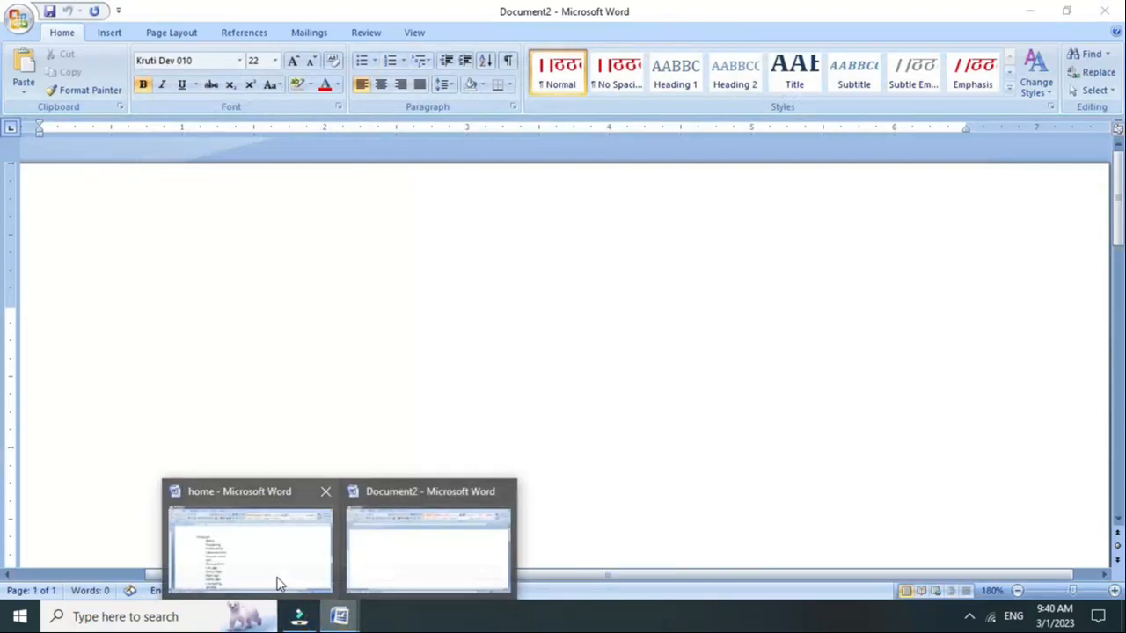
pyautogui.click(281, 583)
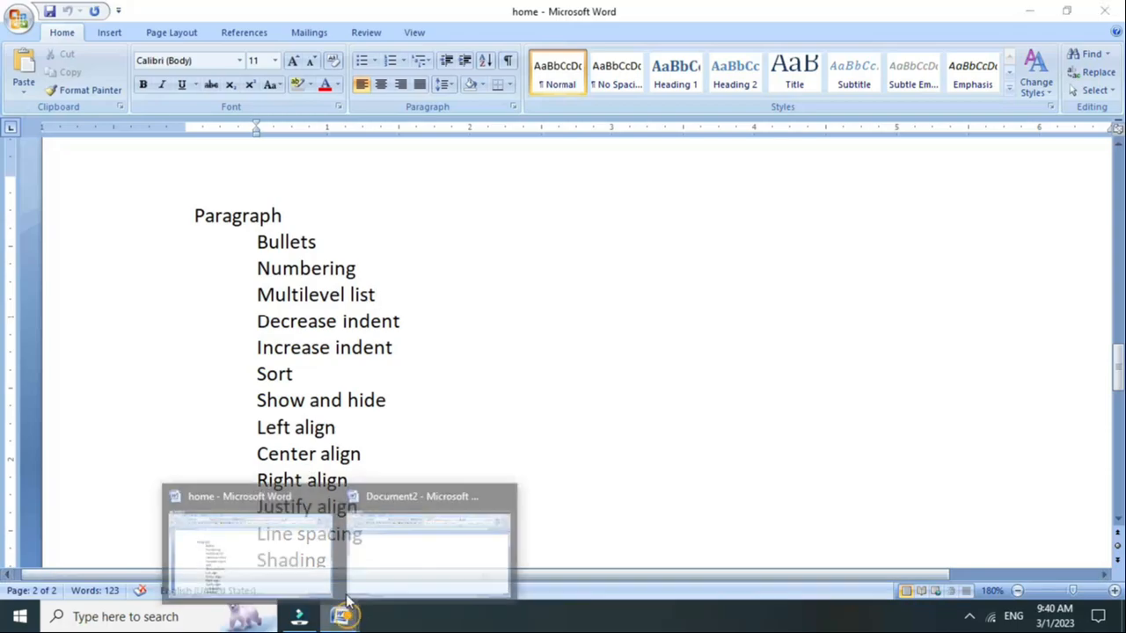
pyautogui.click(402, 567)
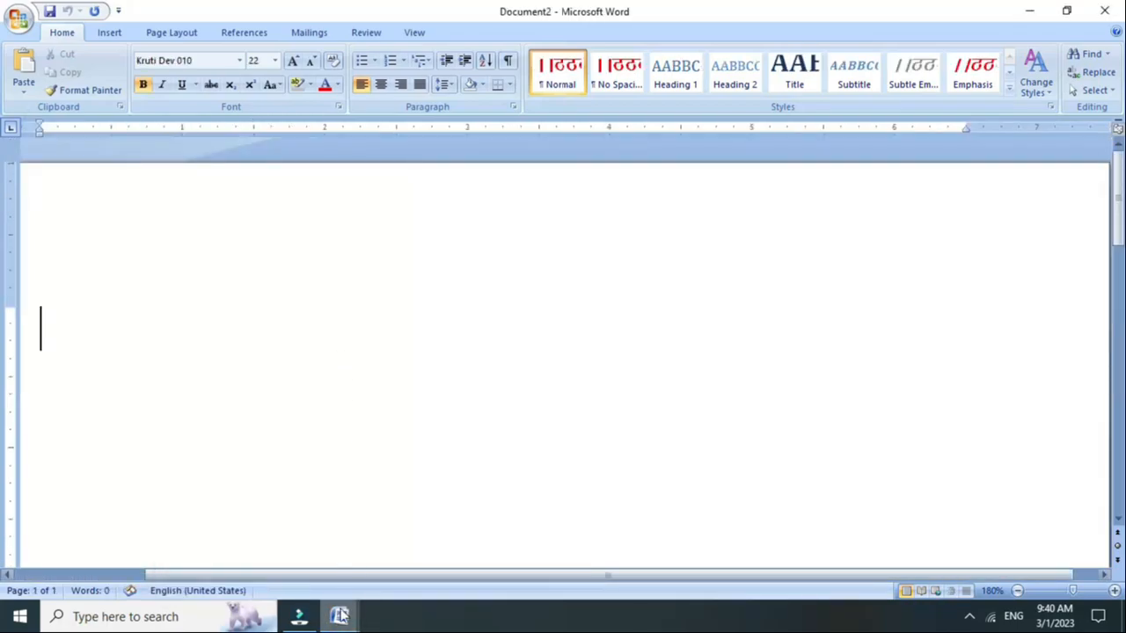
pyautogui.click(277, 570)
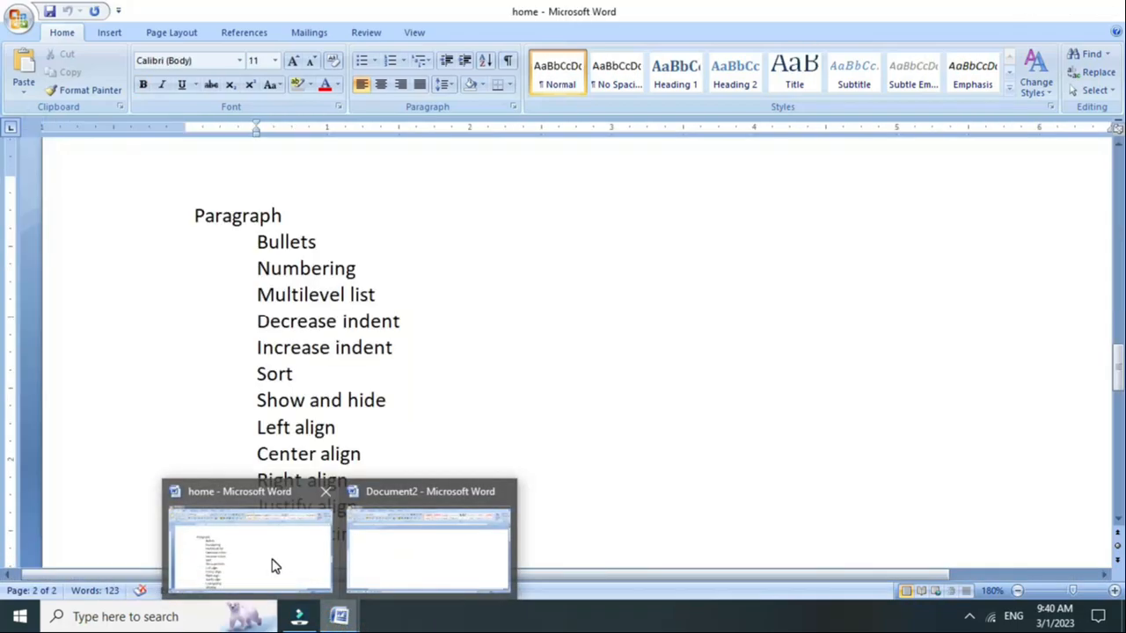
pyautogui.moveTo(328, 245); pyautogui.dragTo(261, 249)
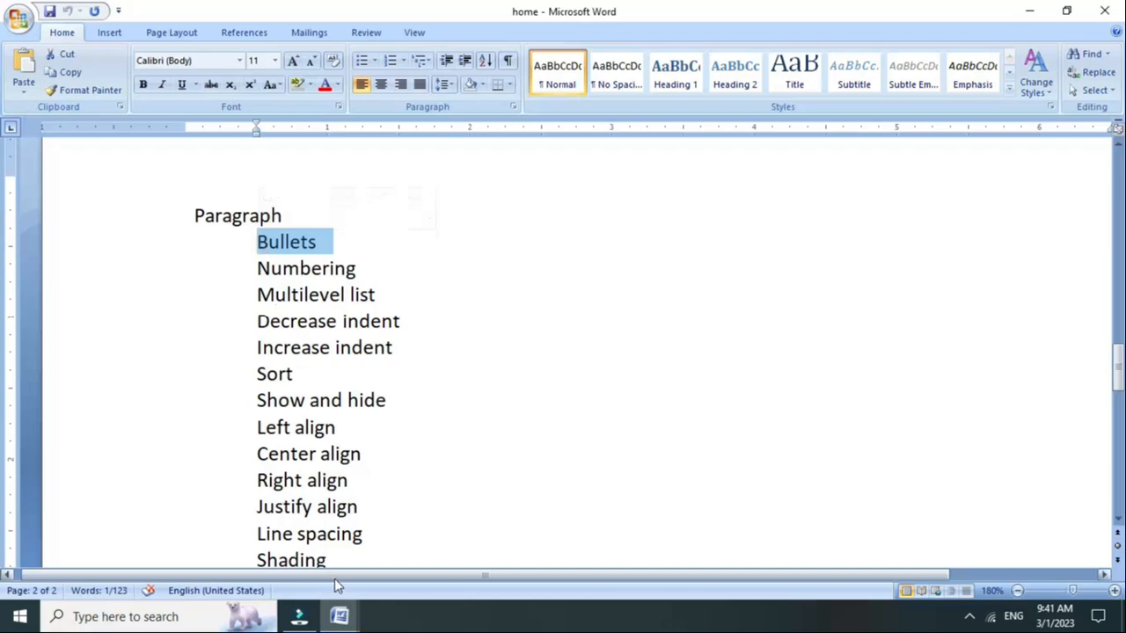
pyautogui.click(338, 616)
pyautogui.click(394, 540)
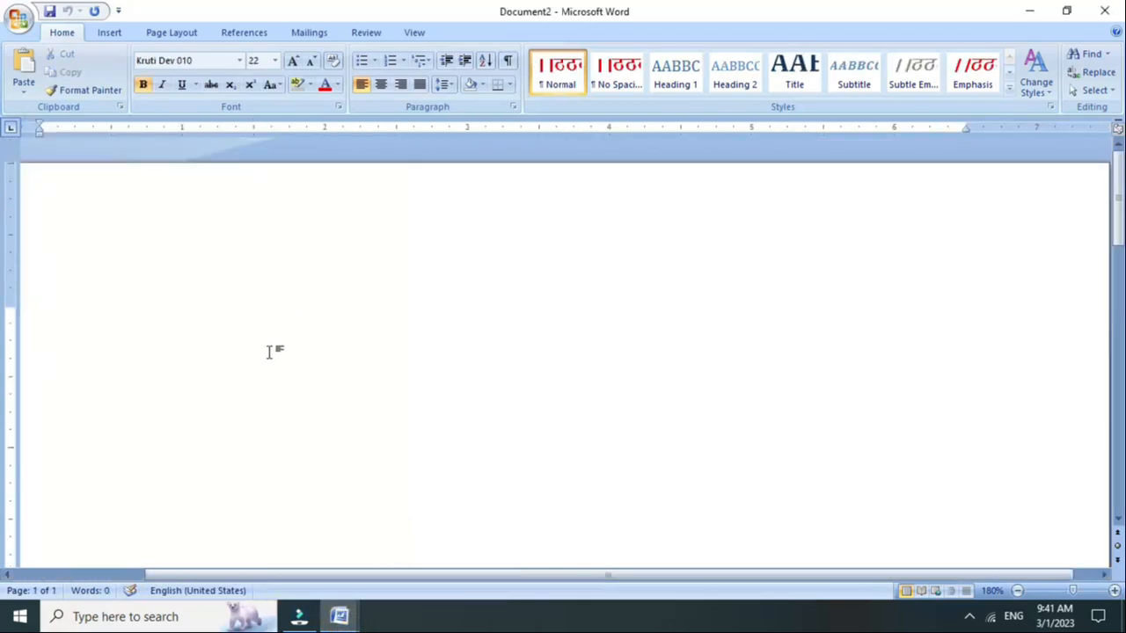
pyautogui.write('RM')
pyautogui.press('BackSpace')
pyautogui.press('BackSpace')
# - Set the font for the blank document's text to Times New Roman
pyautogui.click(239, 59)
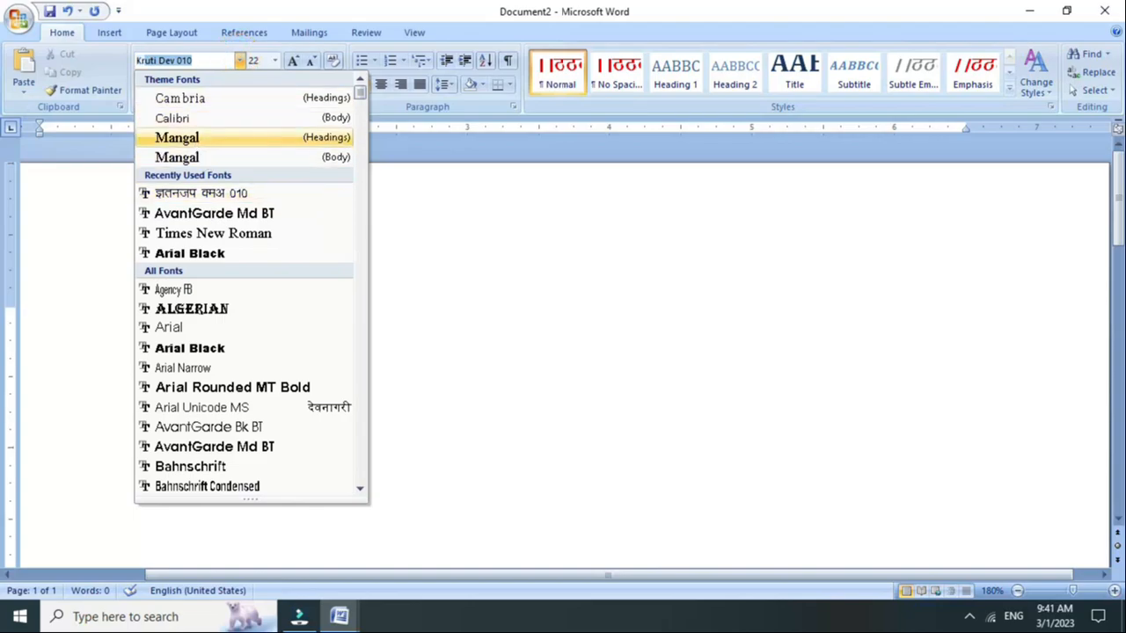
pyautogui.write('Kr')
pyautogui.write('Times New Roman')
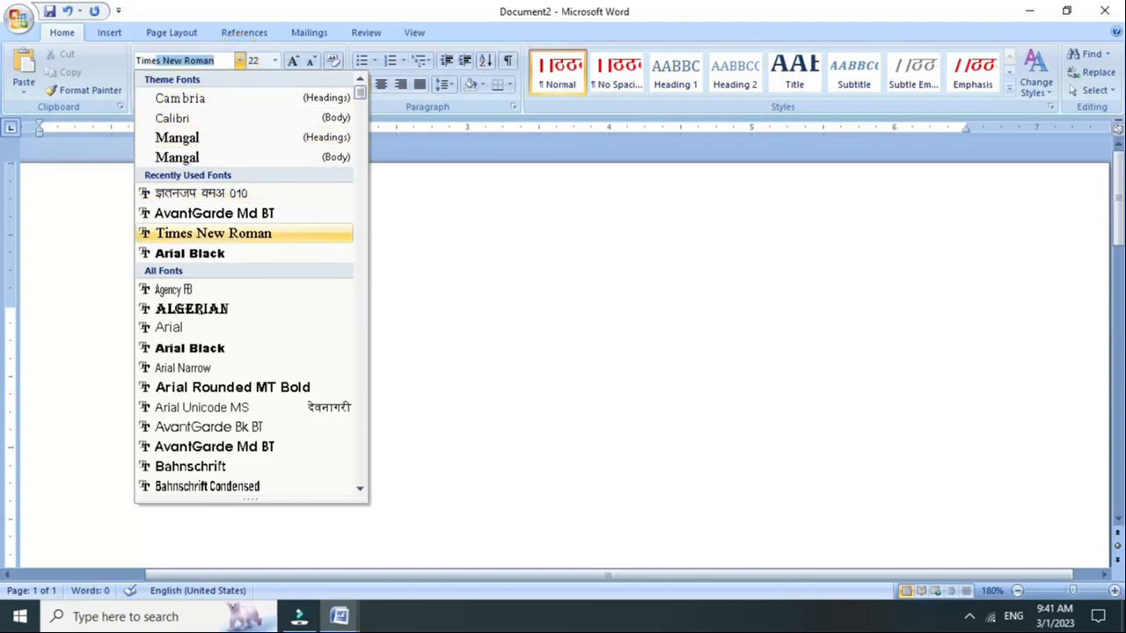
pyautogui.press('Return')
# - Enter four first names in capital letters, each on its own line
pyautogui.click(42, 329)
pyautogui.write('S')
pyautogui.press('BackSpace')
pyautogui.write('RAM')
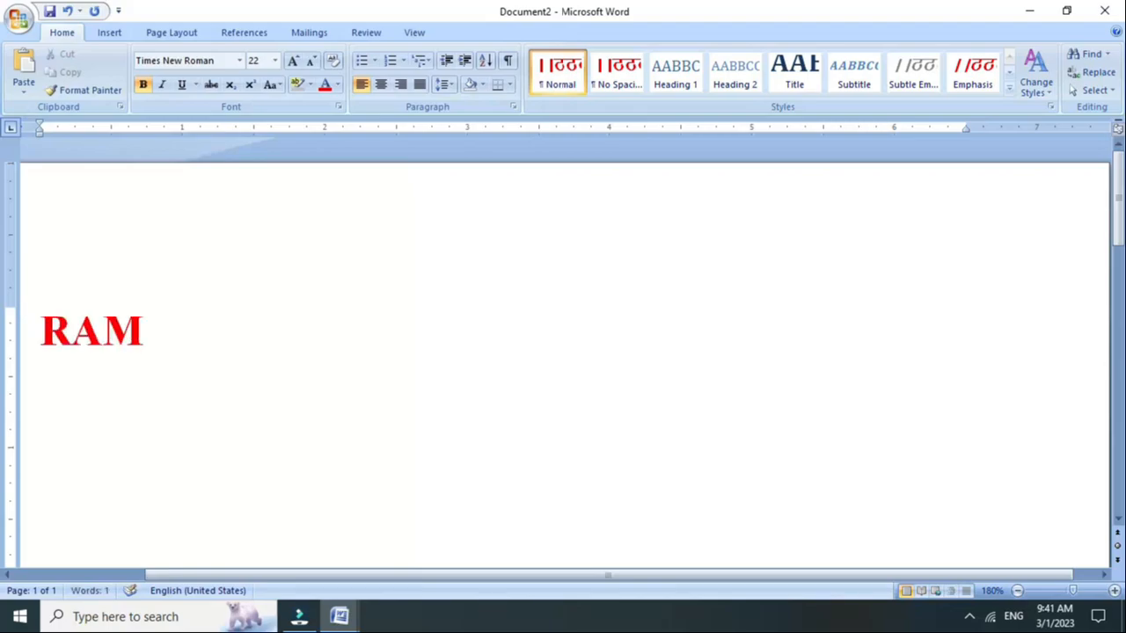
pyautogui.press('Return')
pyautogui.write('MOHAN')
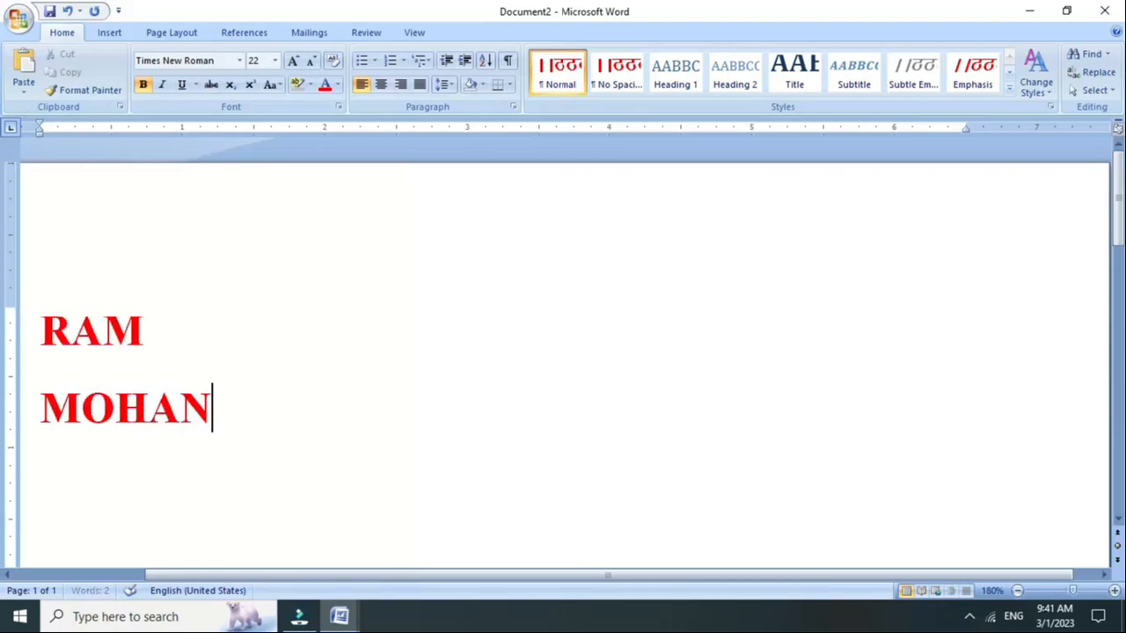
pyautogui.press('Return')
pyautogui.write('RAJESH')
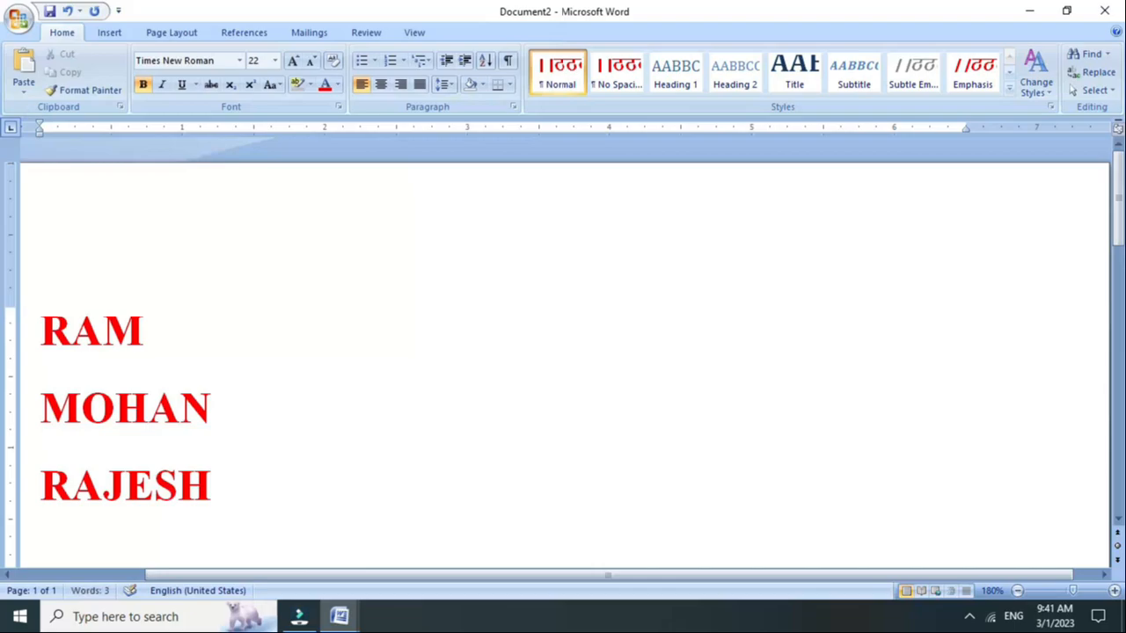
pyautogui.press('Return')
pyautogui.write('SURESH')
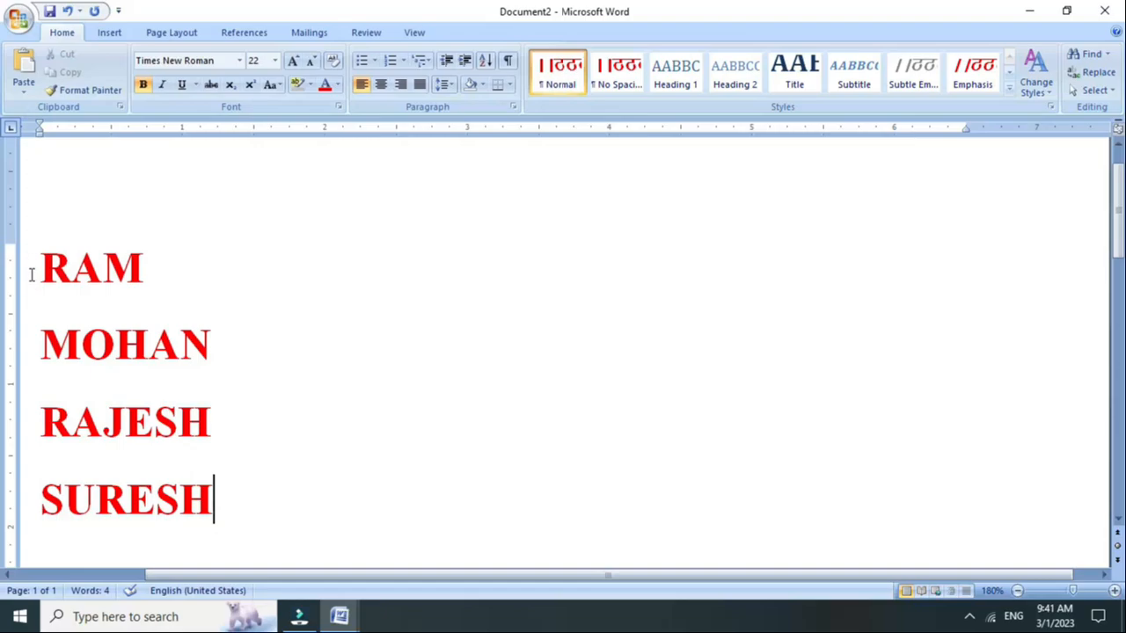
# - Apply the check mark bullet from the Bullet Library to all four name lines
pyautogui.moveTo(247, 576); pyautogui.dragTo(163, 575)
pyautogui.moveTo(137, 264); pyautogui.dragTo(242, 502)
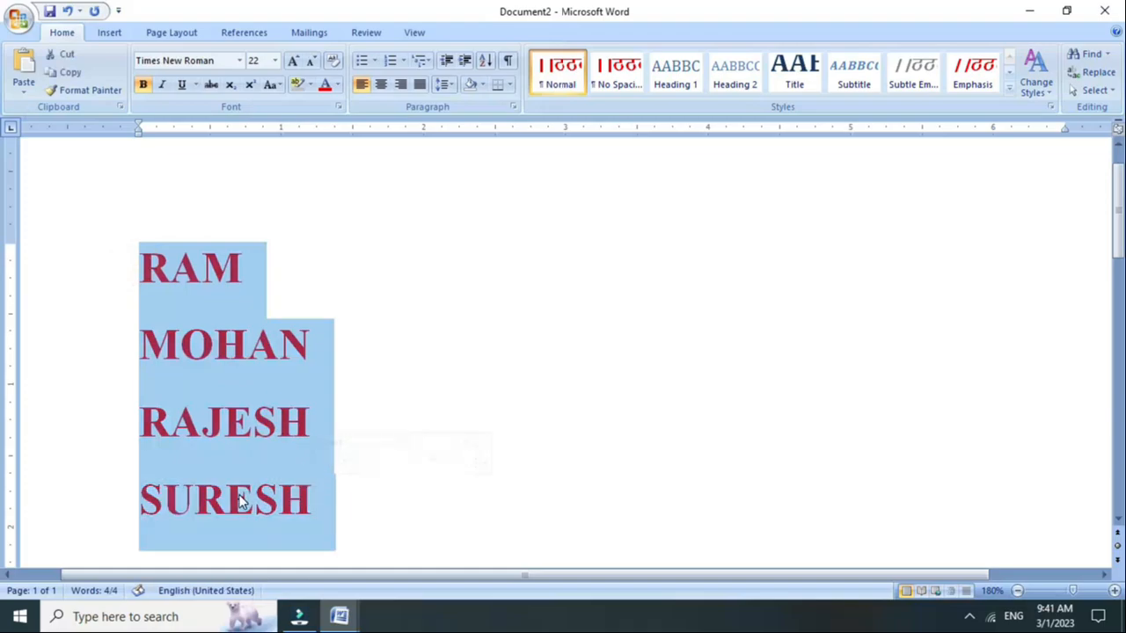
pyautogui.click(376, 63)
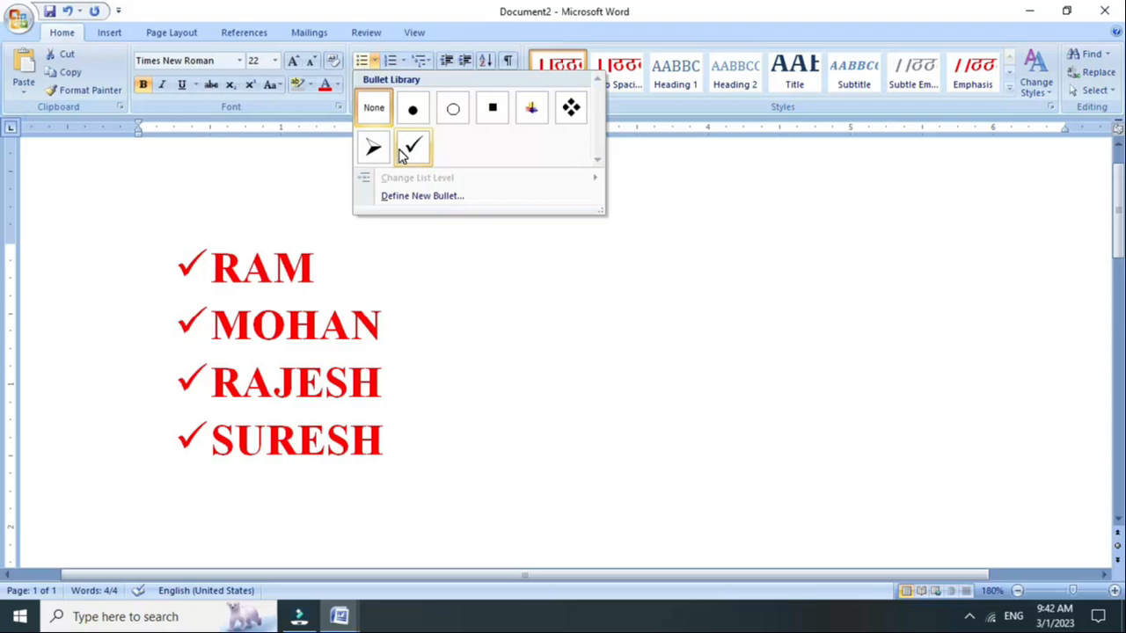
pyautogui.click(414, 148)
pyautogui.click(464, 443)
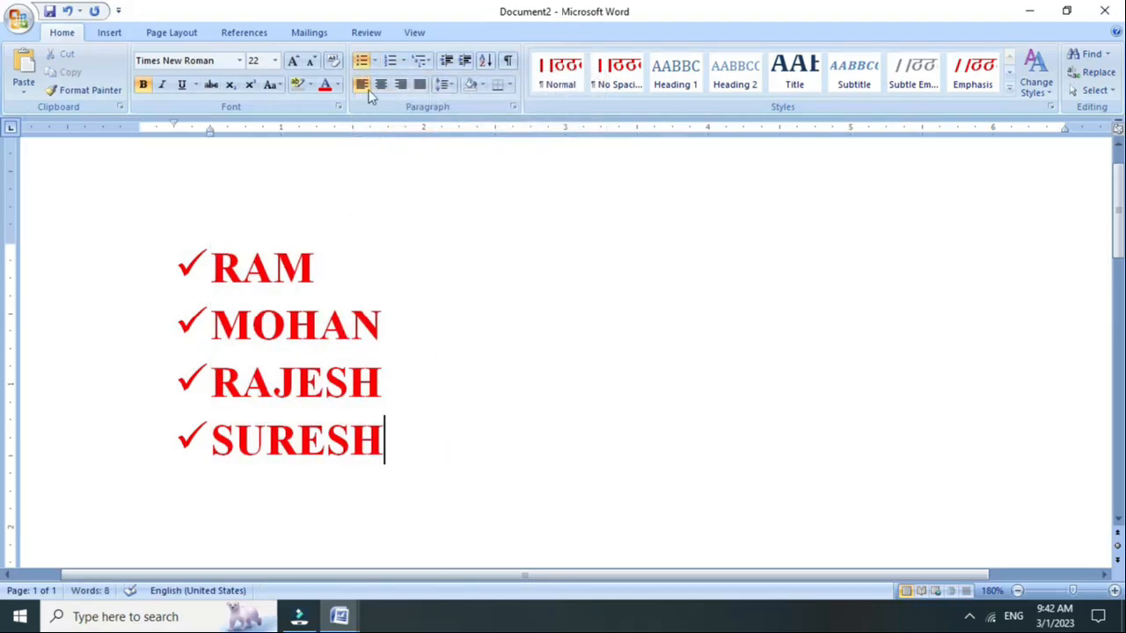
# - Open the Define New Bullet settings, view the Wingdings symbols offered as bullet characters, and close the symbol set
pyautogui.click(376, 62)
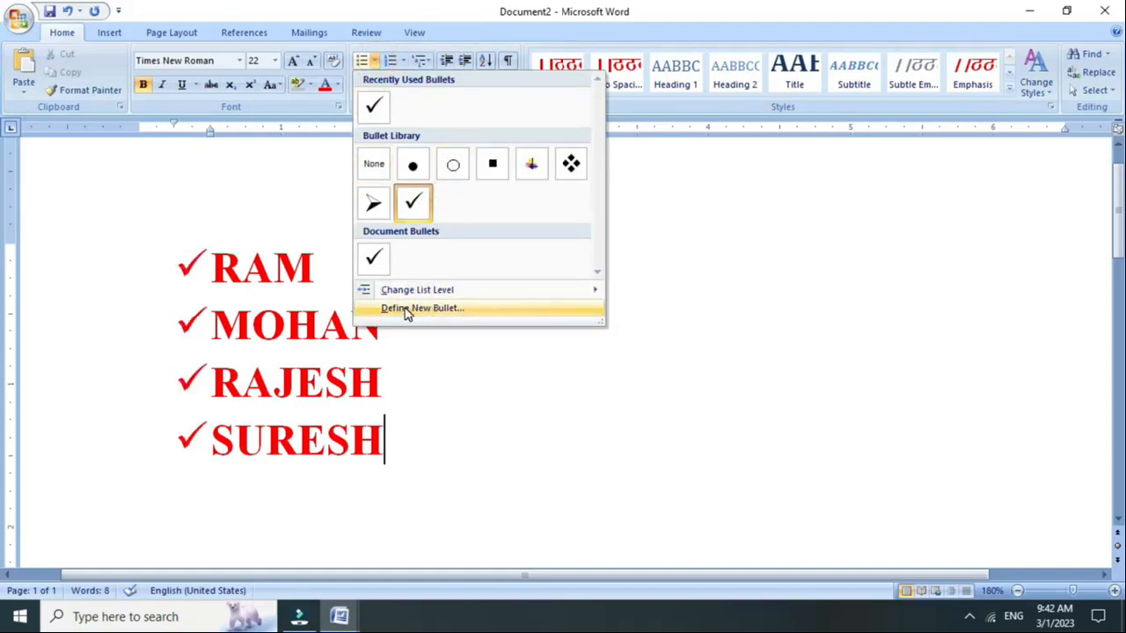
pyautogui.click(457, 312)
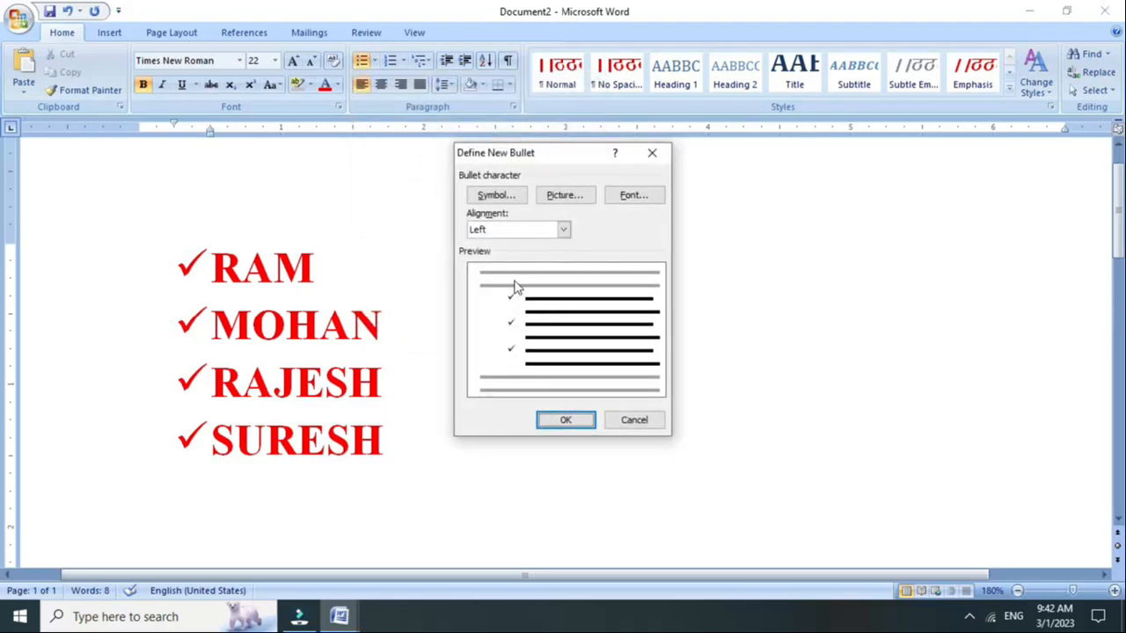
pyautogui.click(490, 197)
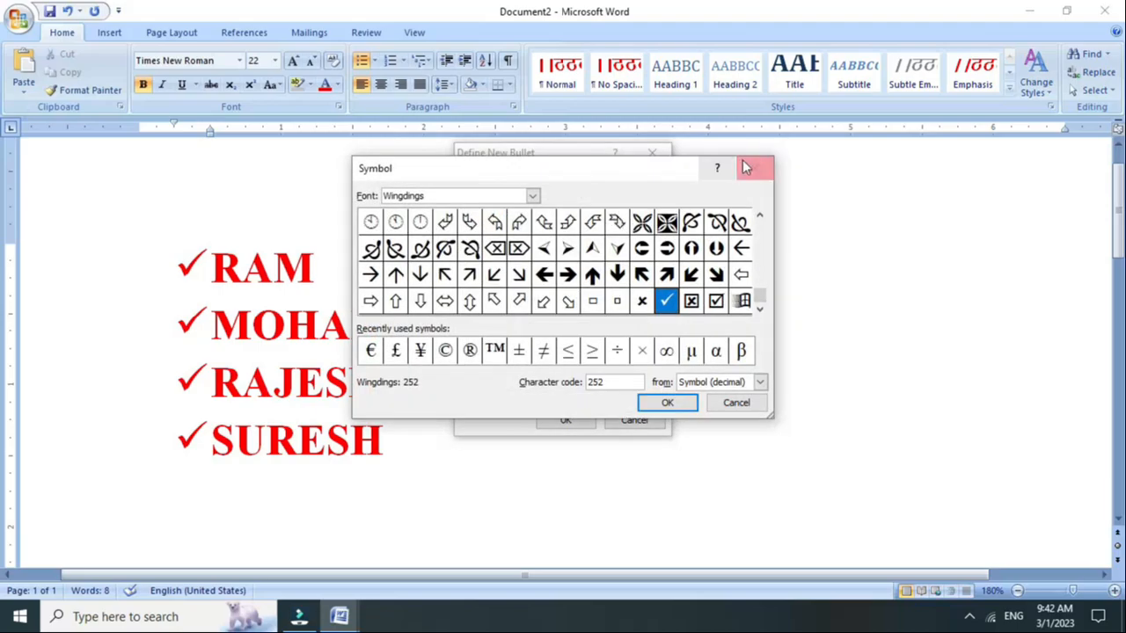
pyautogui.click(755, 167)
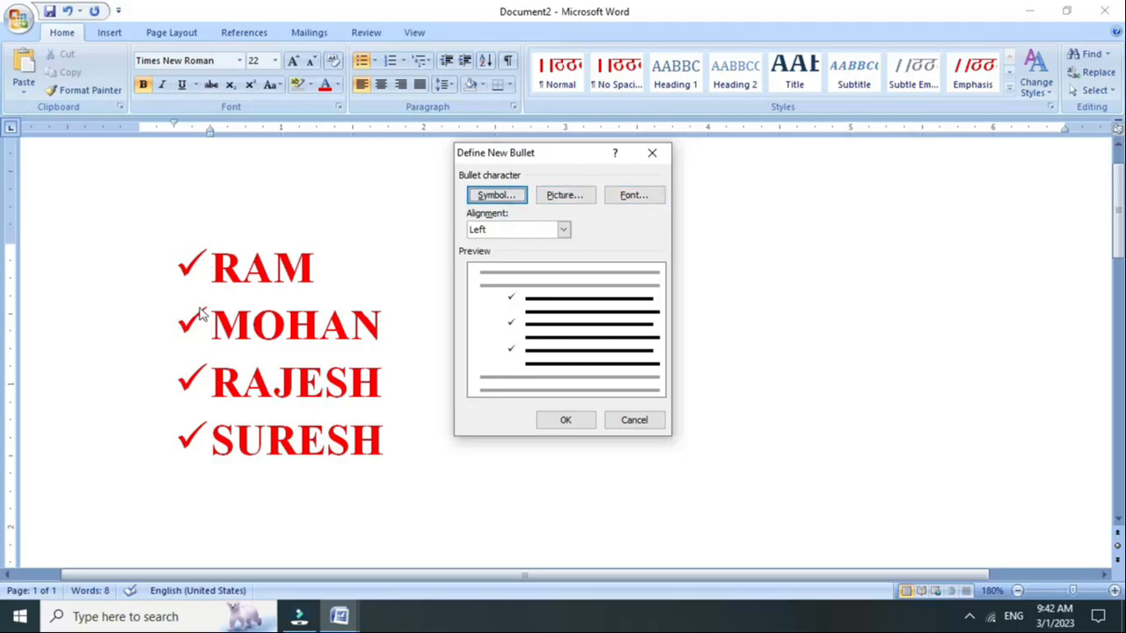
# - Open the symbol choices for the new bullet in the Wingdings font and enlarge the window to show the whole set
pyautogui.click(510, 196)
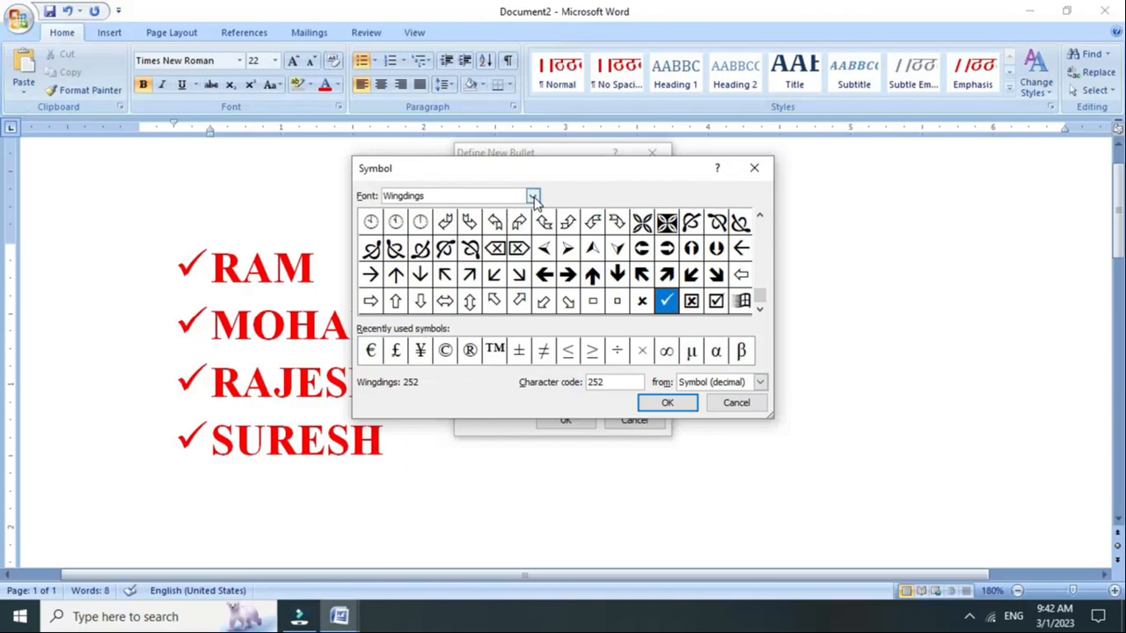
pyautogui.click(533, 198)
pyautogui.click(533, 275)
pyautogui.click(533, 274)
pyautogui.click(533, 274)
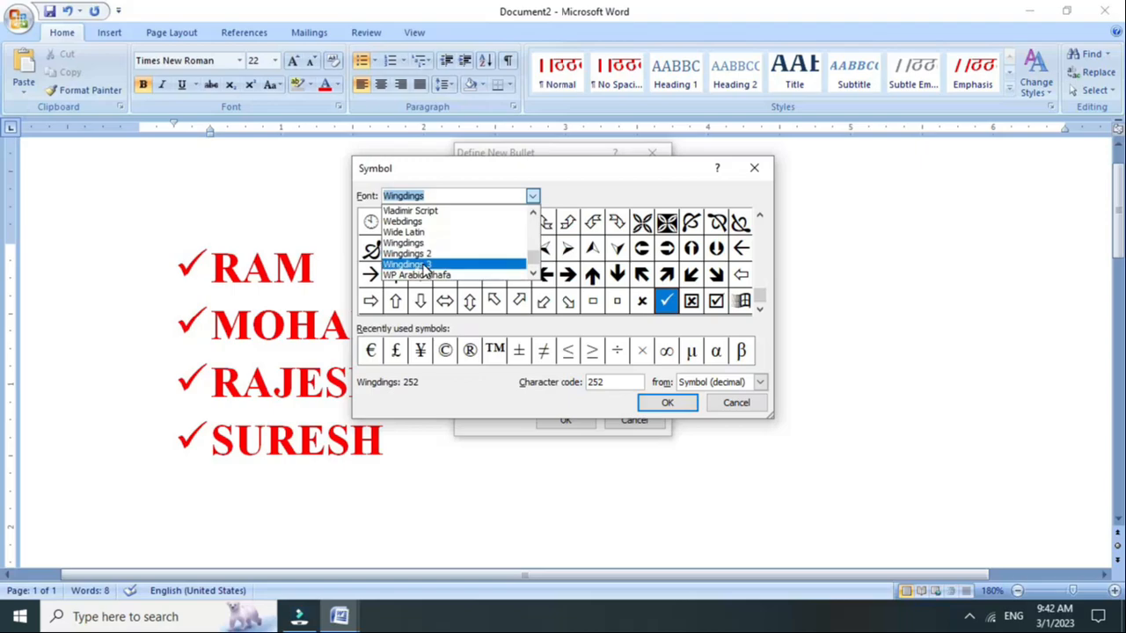
pyautogui.click(404, 242)
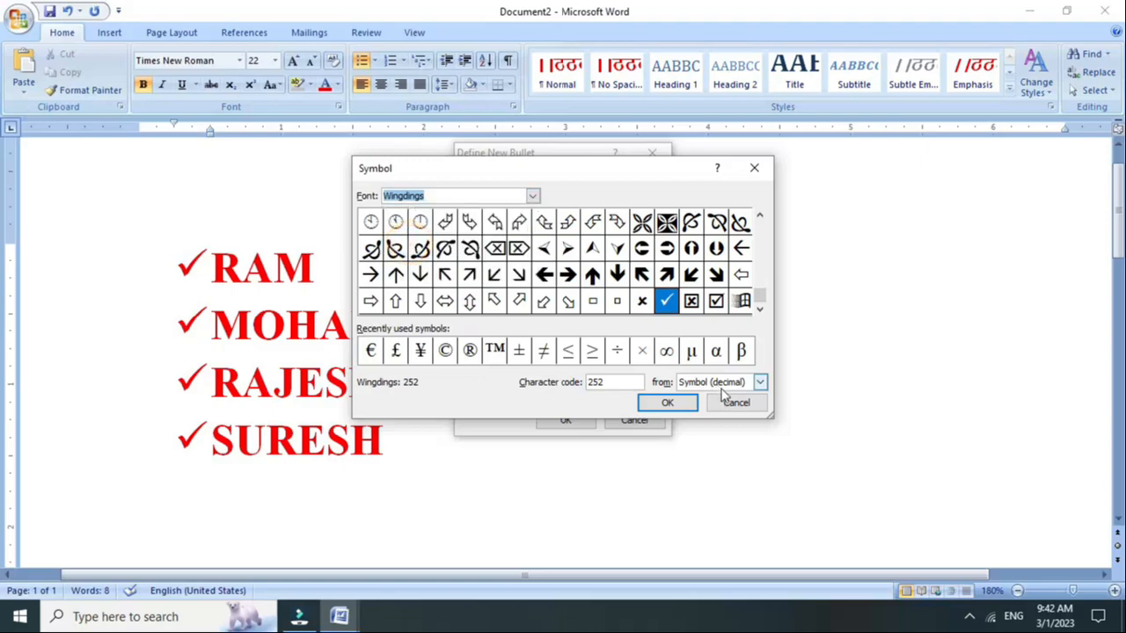
pyautogui.moveTo(771, 412); pyautogui.dragTo(1080, 545)
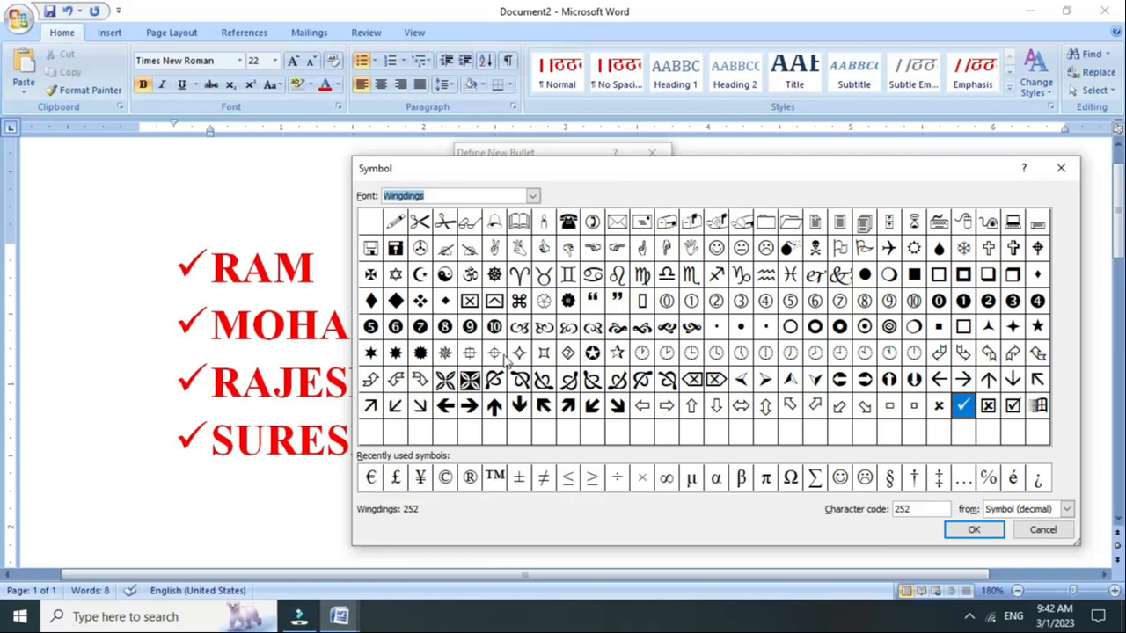
# - Define the right-pointing hand symbol, Wingdings character 70, as the new bullet for the four name lines
pyautogui.click(471, 275)
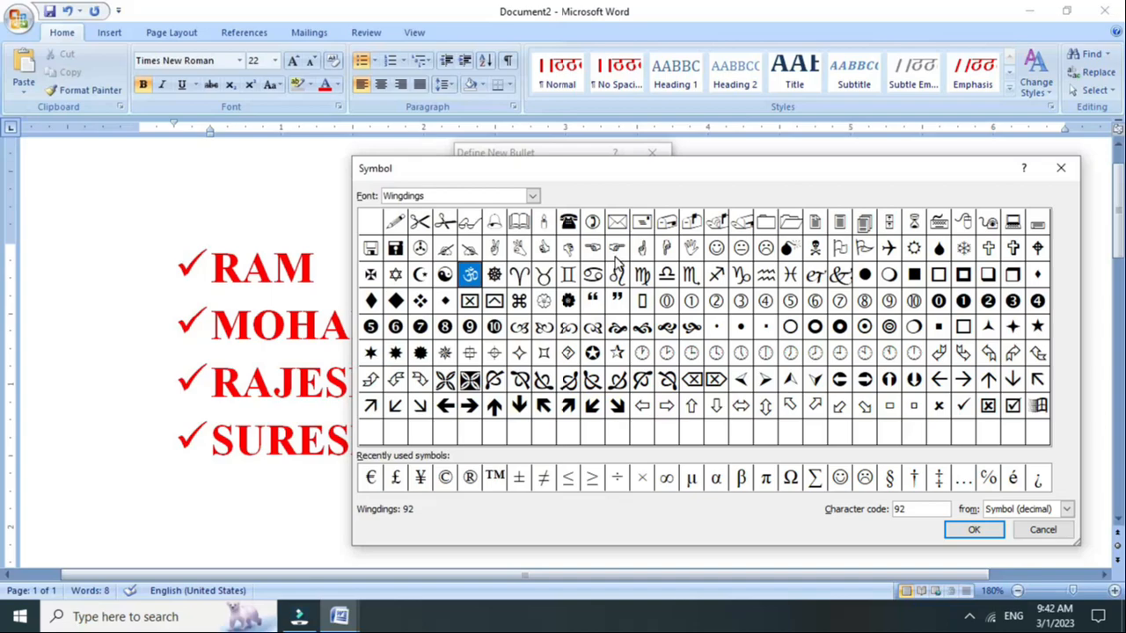
pyautogui.click(617, 256)
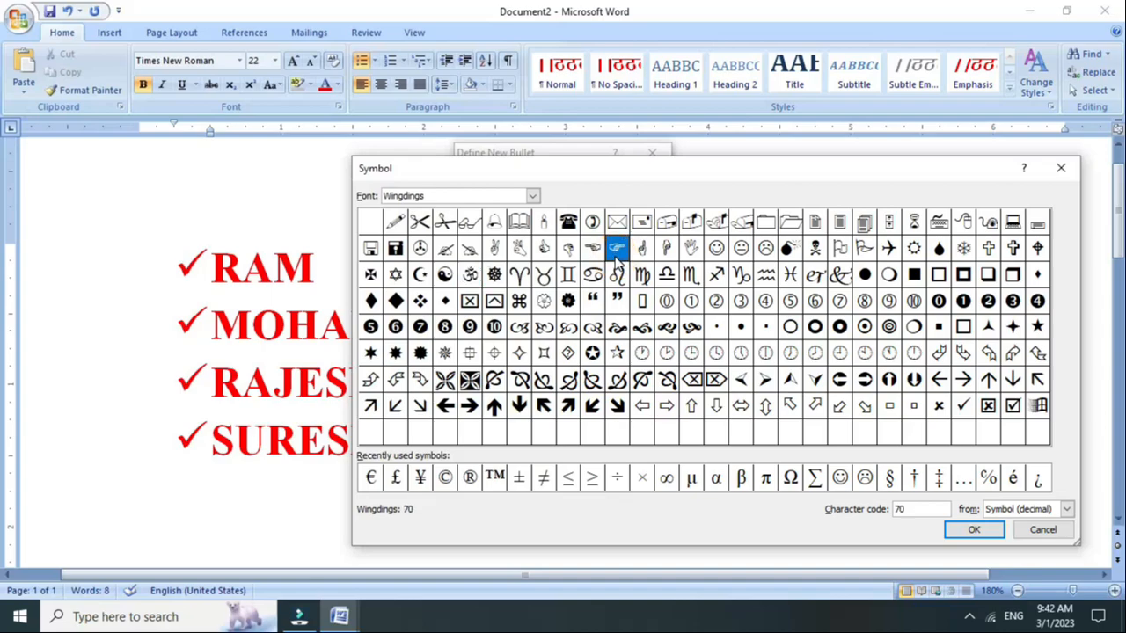
pyautogui.click(965, 534)
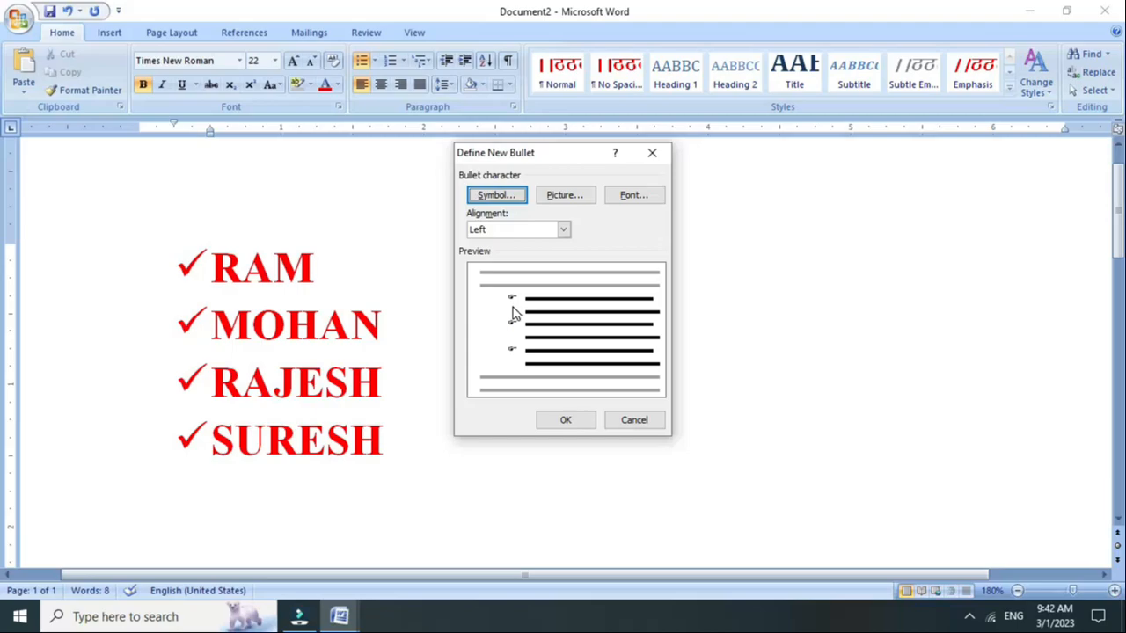
pyautogui.click(565, 420)
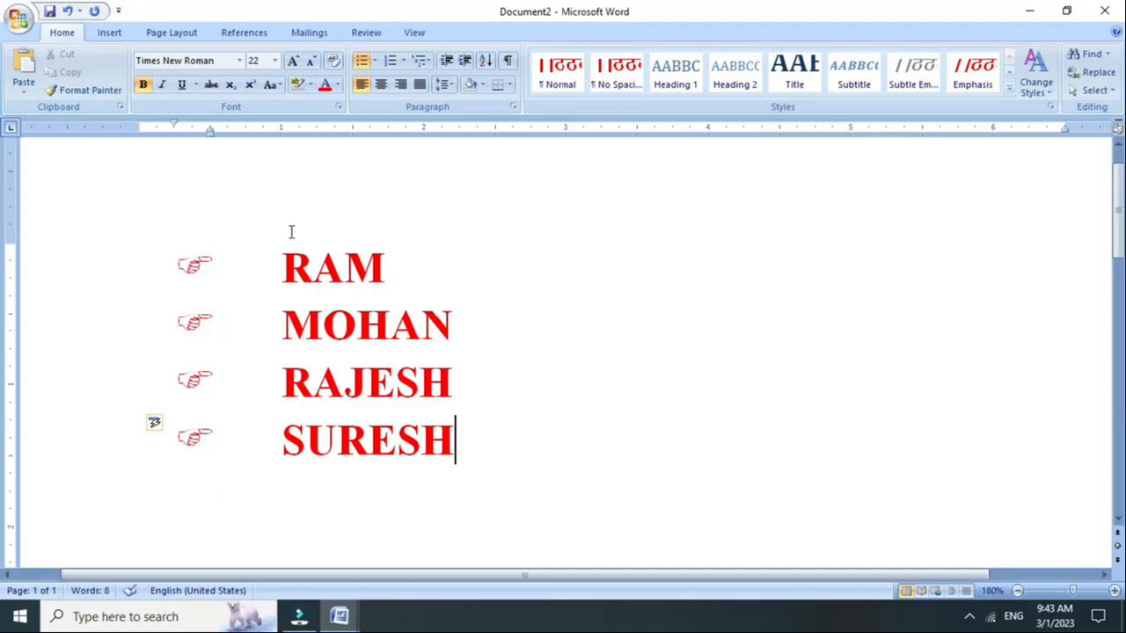
# - Define the black telephone symbol from Wingdings as the new bullet for the name list
pyautogui.click(375, 62)
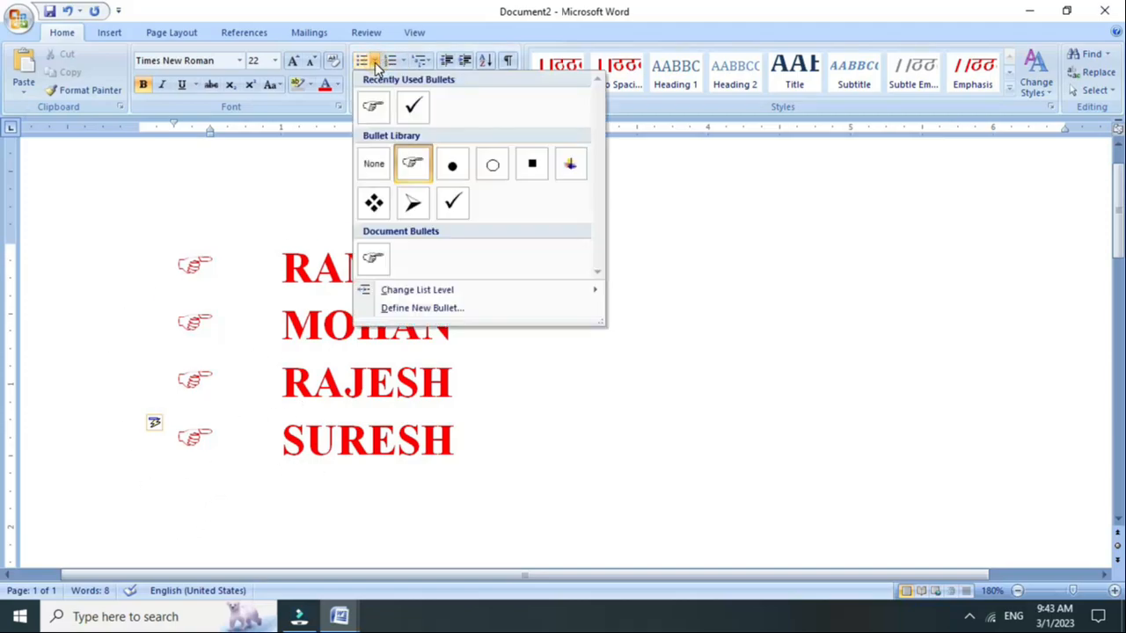
pyautogui.click(432, 309)
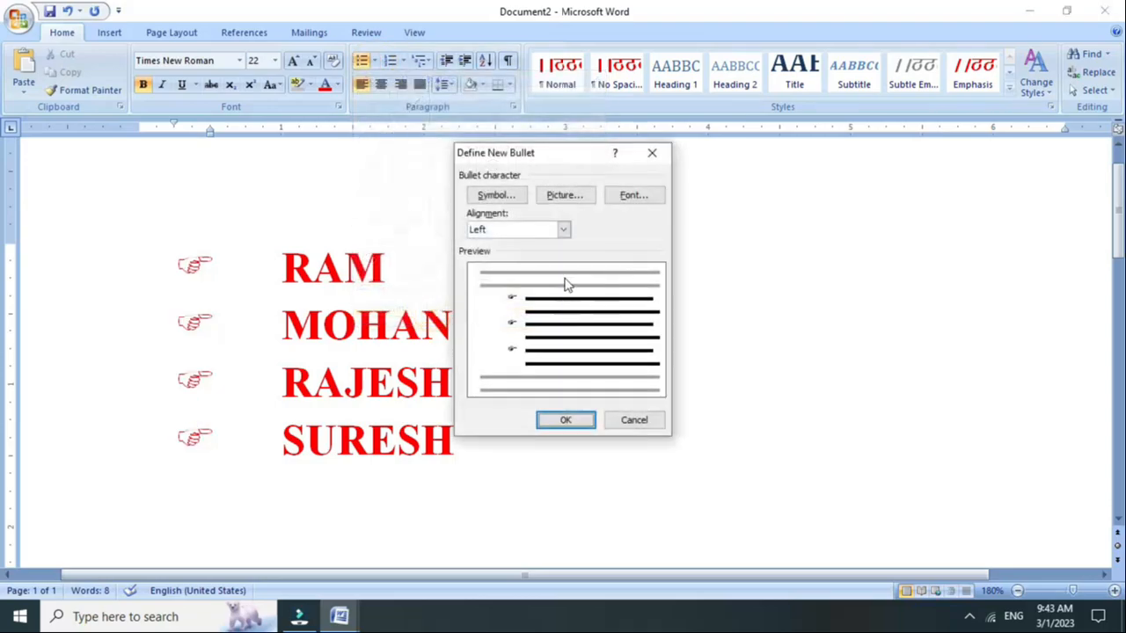
pyautogui.click(495, 195)
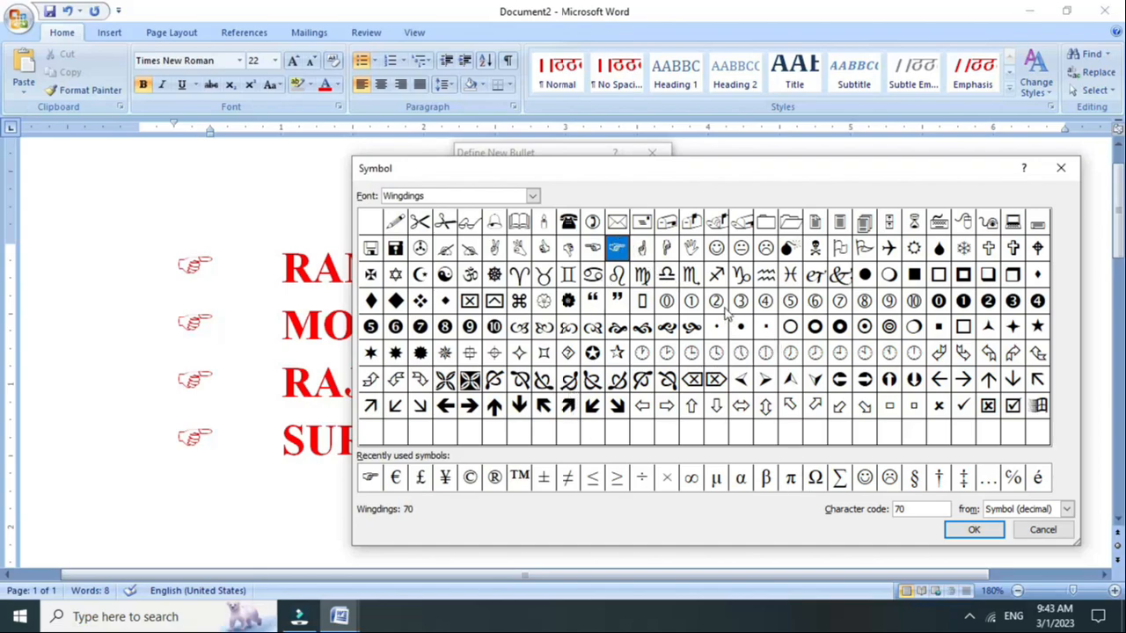
pyautogui.click(569, 222)
pyautogui.click(974, 530)
pyautogui.click(576, 421)
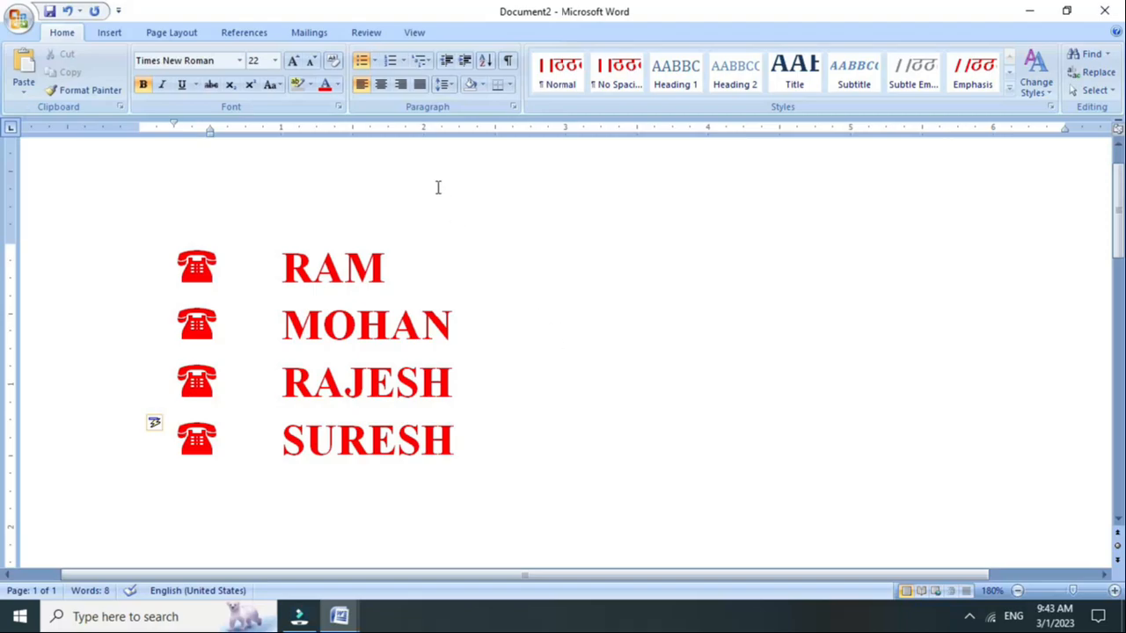
# - Open the Define New Bullet settings and view the images stored in the desktop folder krishna
pyautogui.click(374, 61)
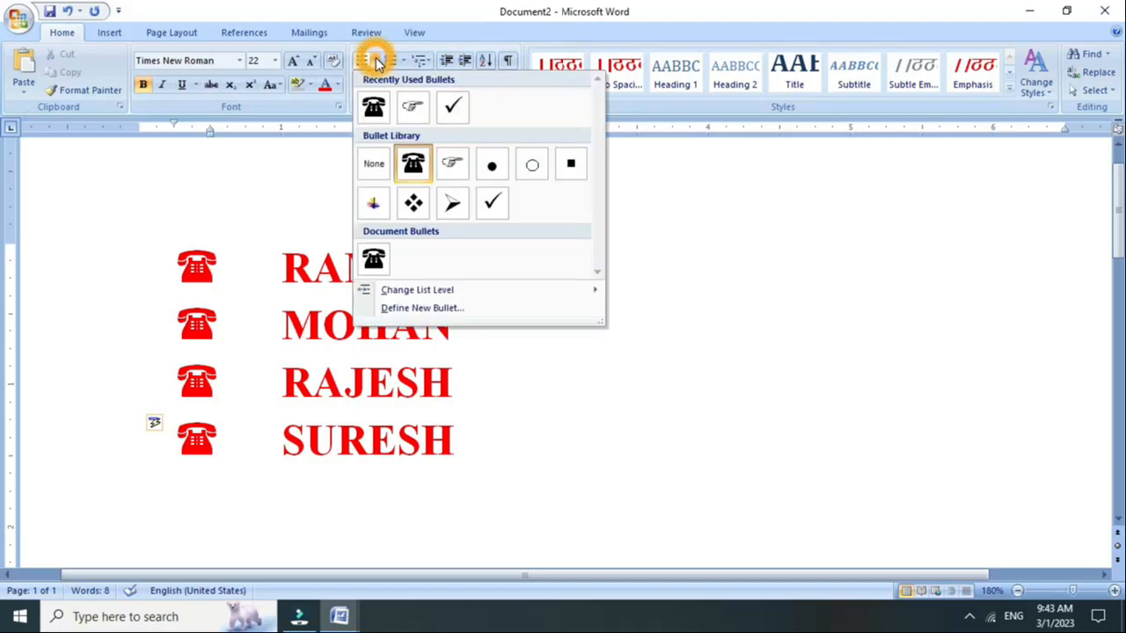
pyautogui.click(437, 308)
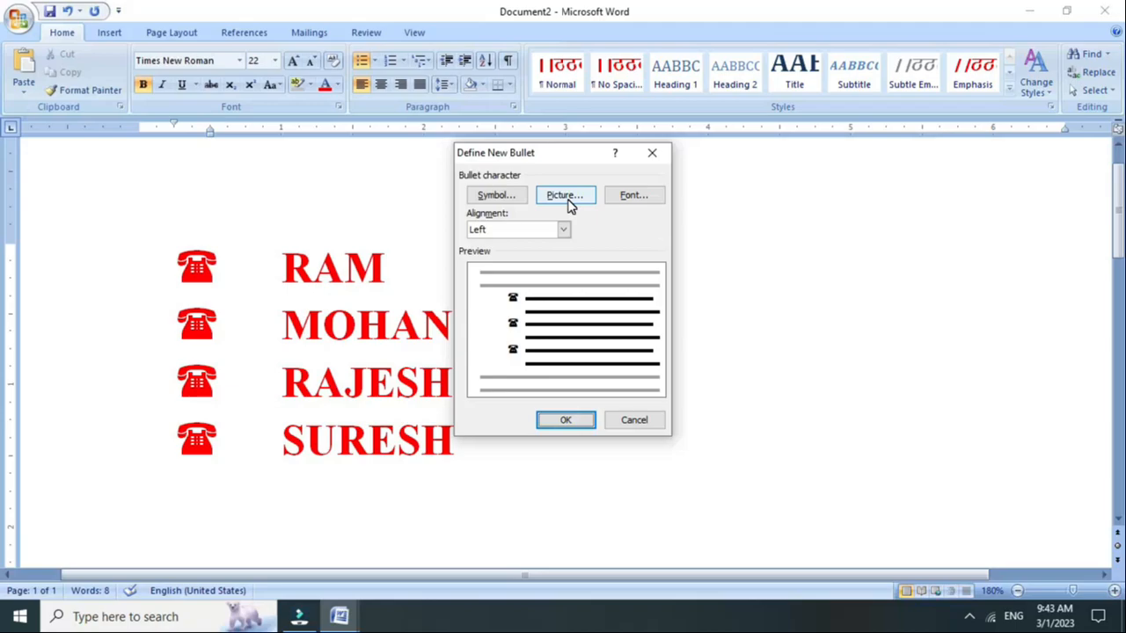
pyautogui.click(1118, 616)
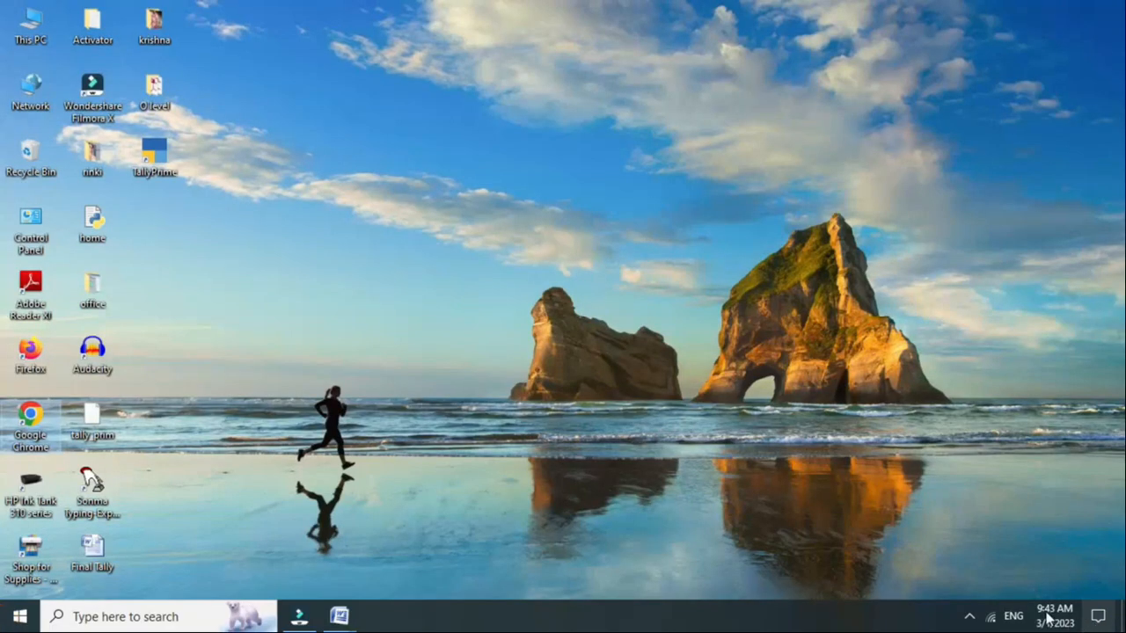
pyautogui.doubleClick(157, 28)
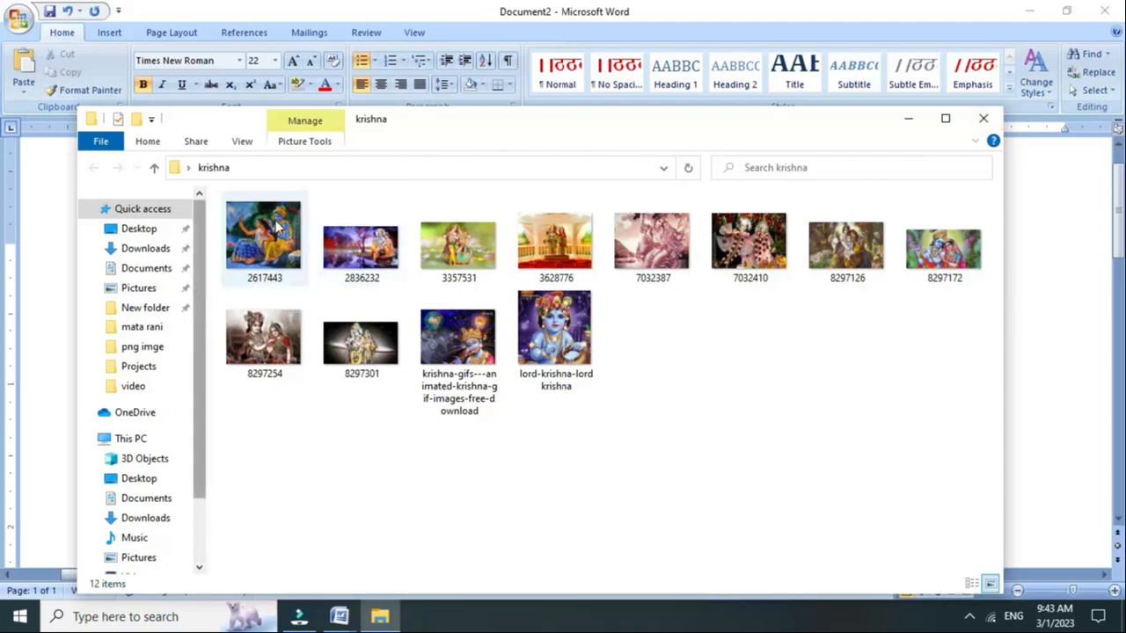
pyautogui.click(983, 119)
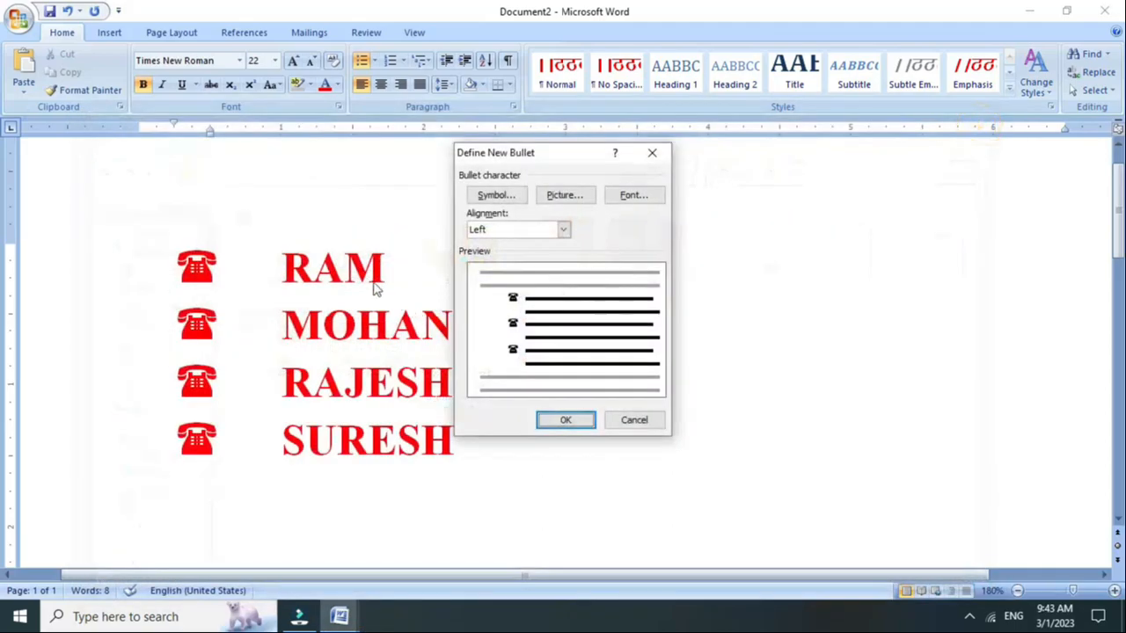
# - Import the image 3357531 from the desktop folder krishna and apply it as the picture bullet for the name list
pyautogui.click(565, 197)
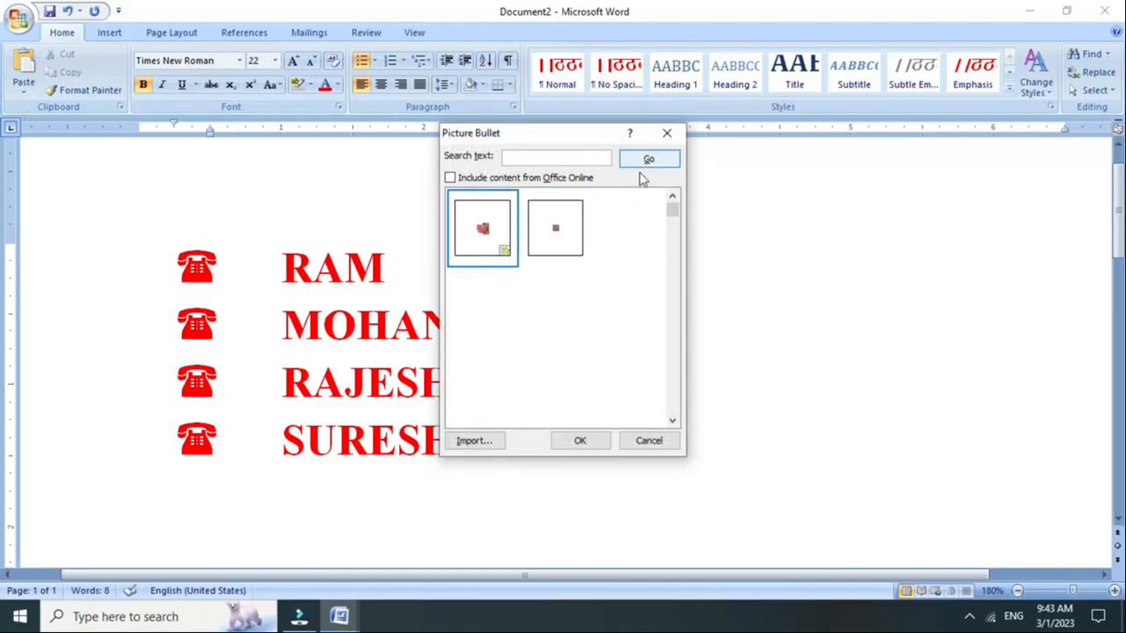
pyautogui.click(469, 442)
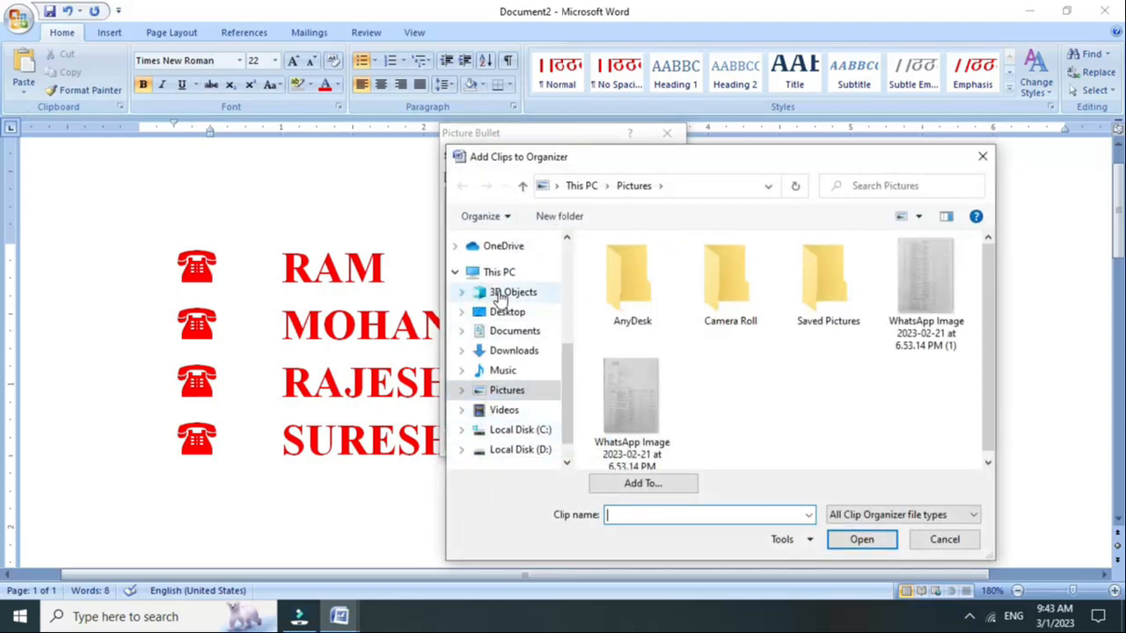
pyautogui.click(510, 312)
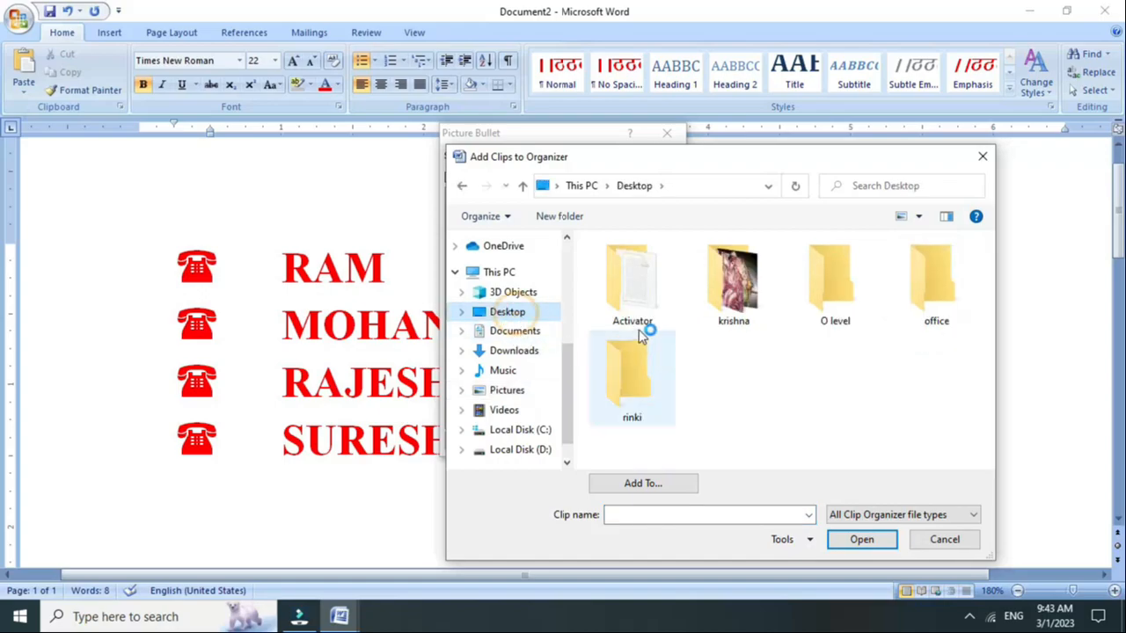
pyautogui.doubleClick(725, 299)
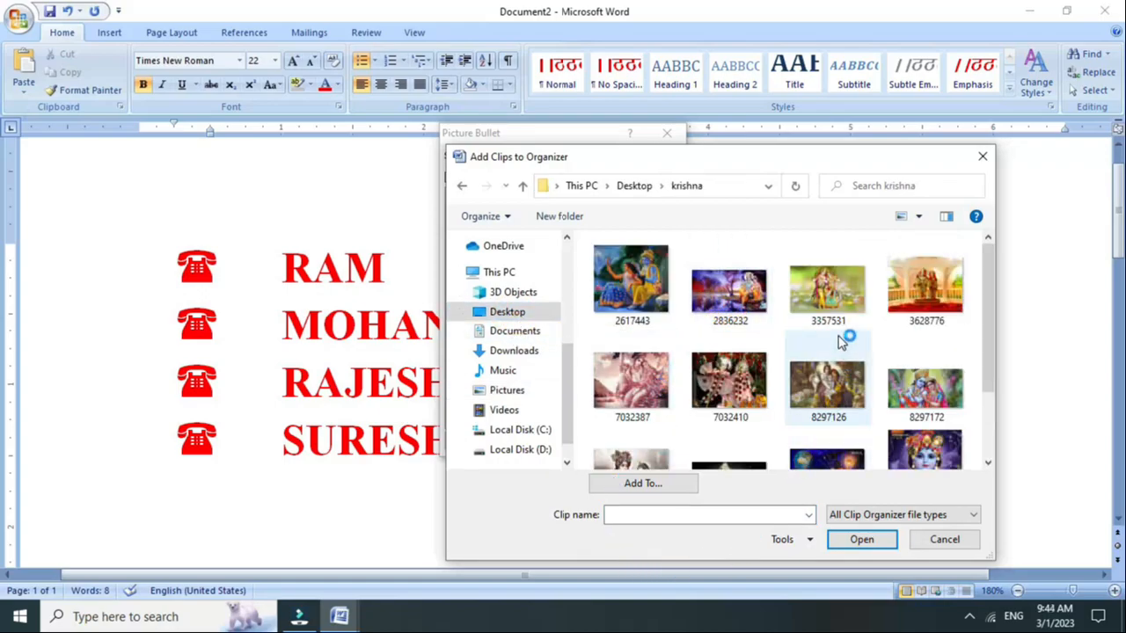
pyautogui.click(829, 299)
pyautogui.click(860, 543)
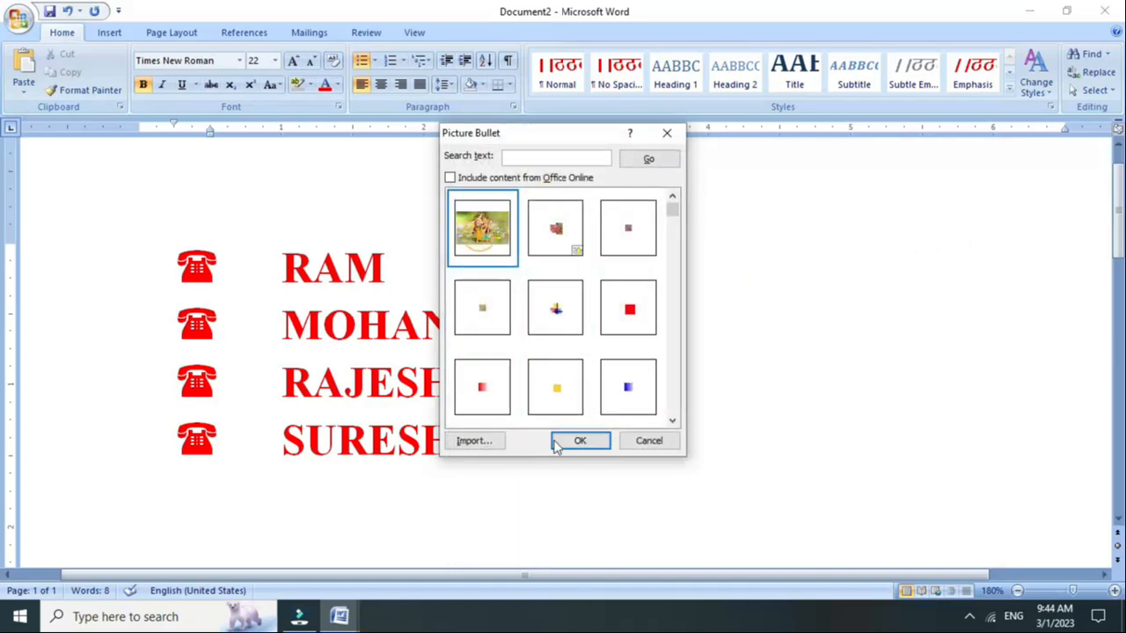
pyautogui.click(587, 443)
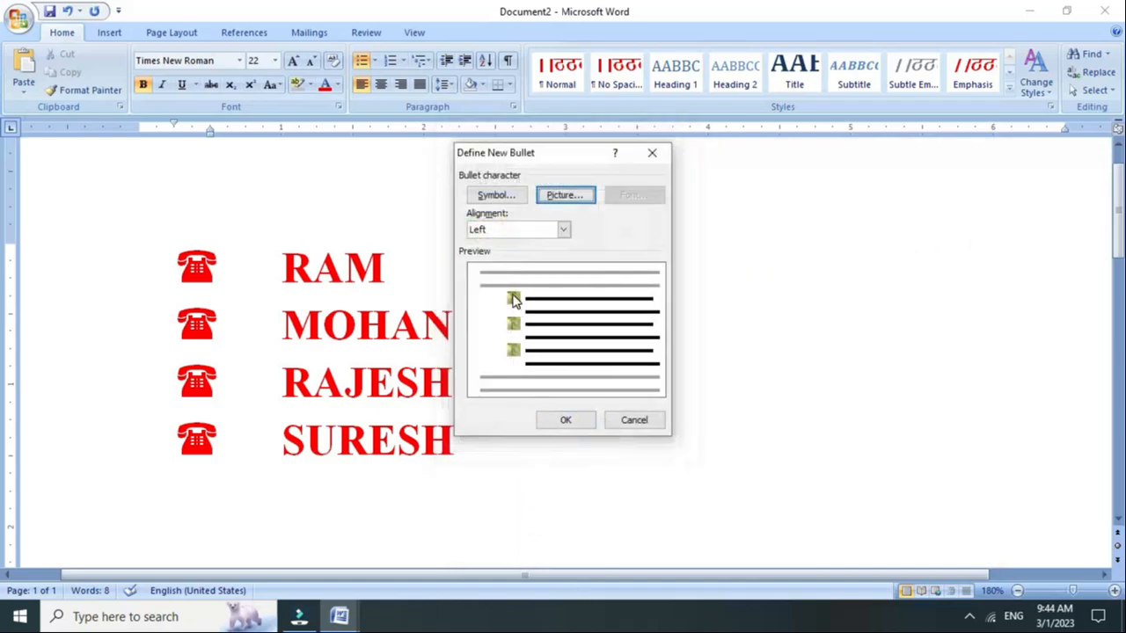
pyautogui.click(569, 419)
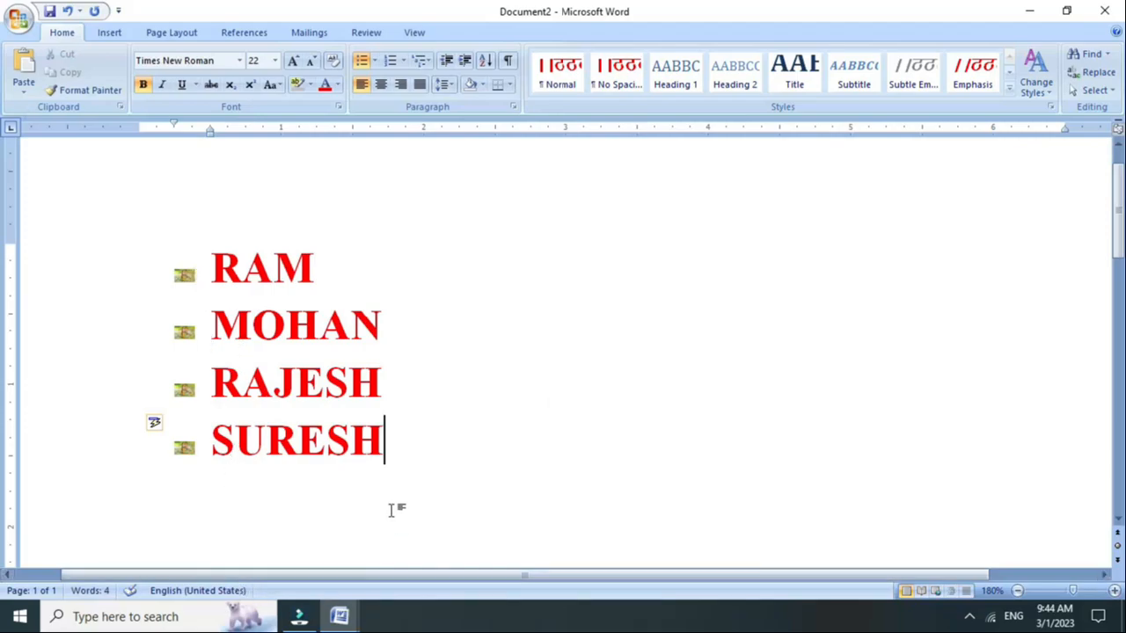
# - Examine the picture bullets beside the names at up to 500% zoom, and return the view to 180%
pyautogui.keyDown('ctrl'); pyautogui.scroll(20, 384, 500); pyautogui.keyUp('ctrl')
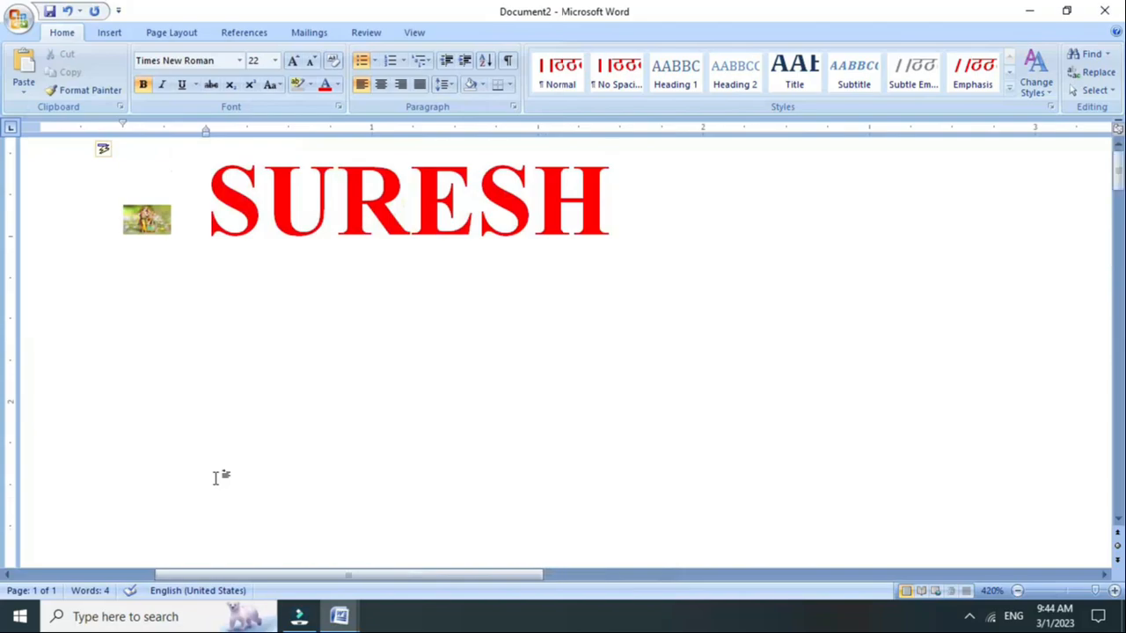
pyautogui.scroll(5, 216, 472)
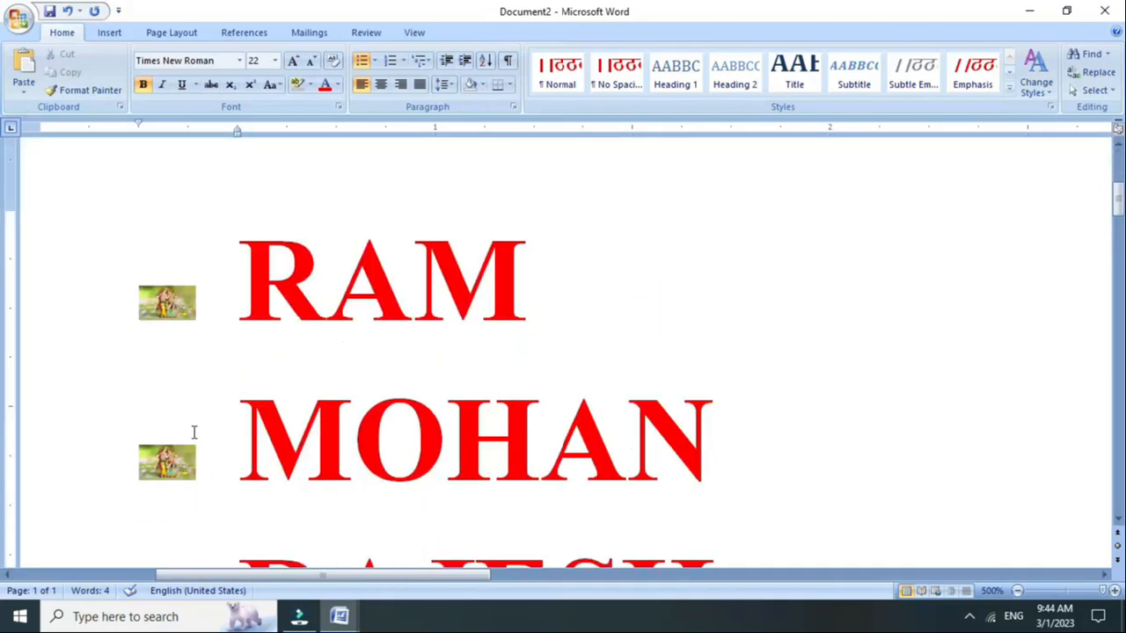
pyautogui.click(168, 314)
pyautogui.click(295, 414)
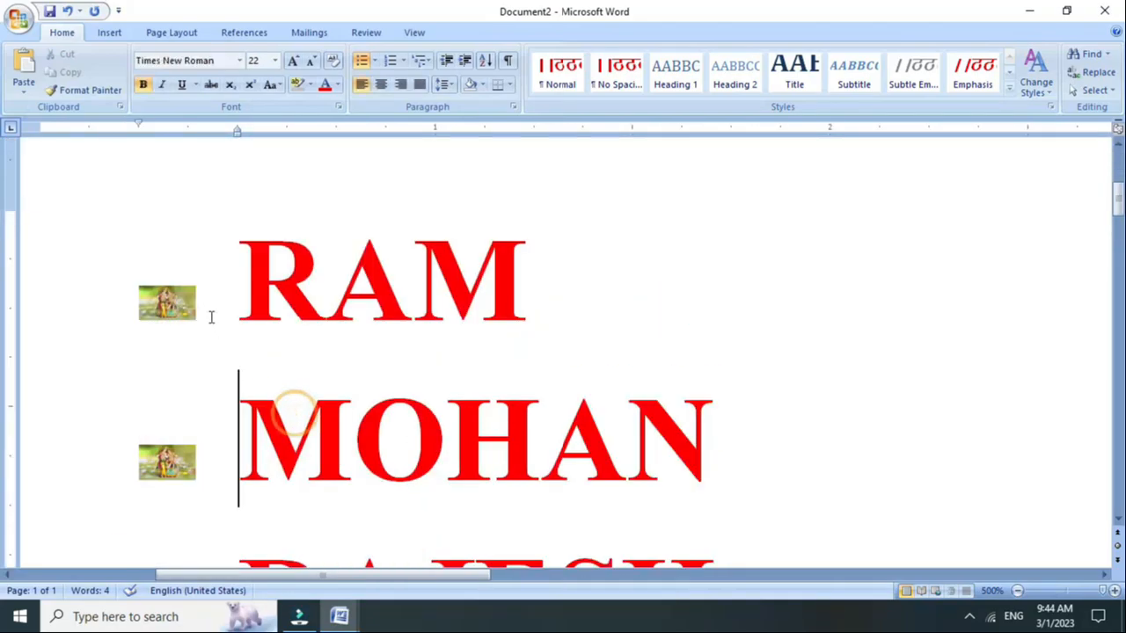
pyautogui.keyDown('ctrl'); pyautogui.scroll(-7, 211, 317); pyautogui.keyUp('ctrl')
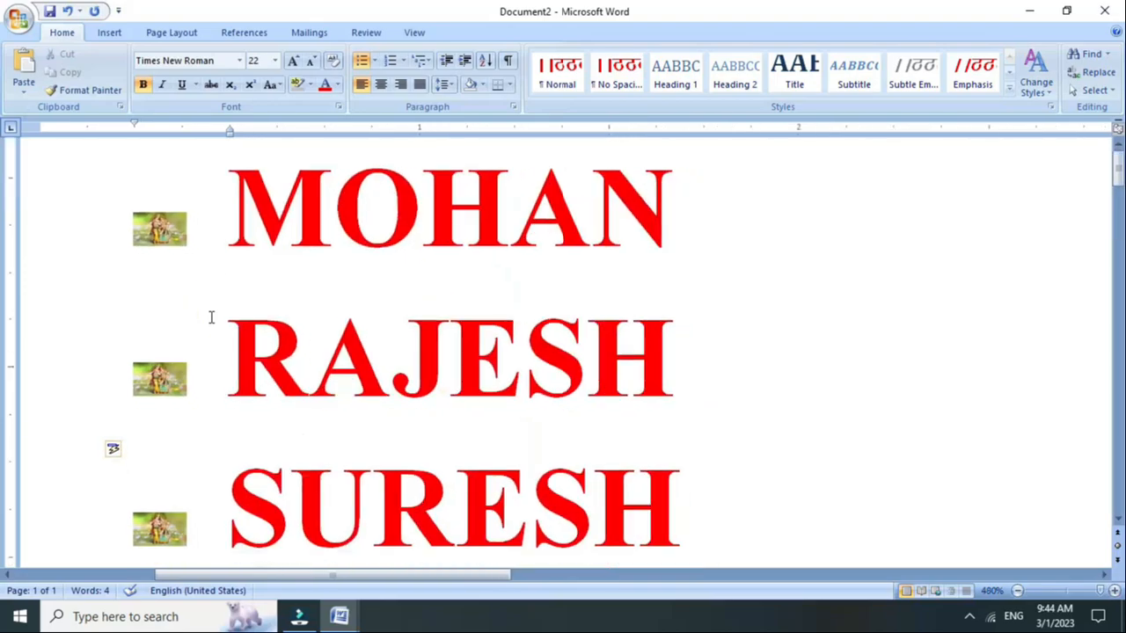
pyautogui.keyDown('ctrl'); pyautogui.scroll(-18, 211, 316); pyautogui.keyUp('ctrl')
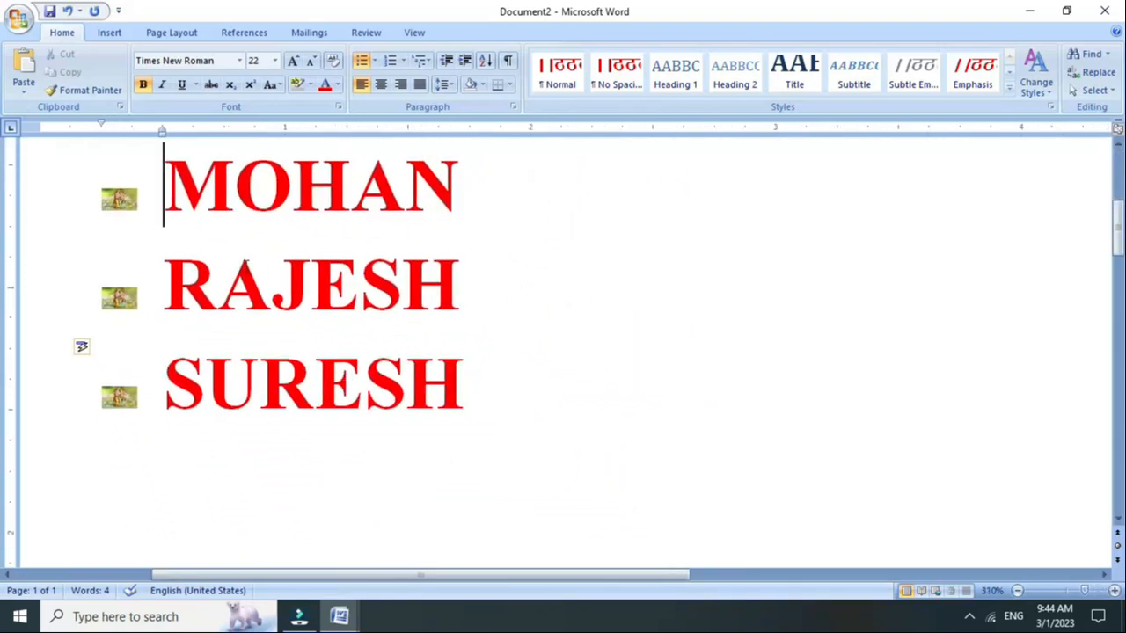
pyautogui.keyDown('ctrl'); pyautogui.scroll(-7, 245, 268); pyautogui.keyUp('ctrl')
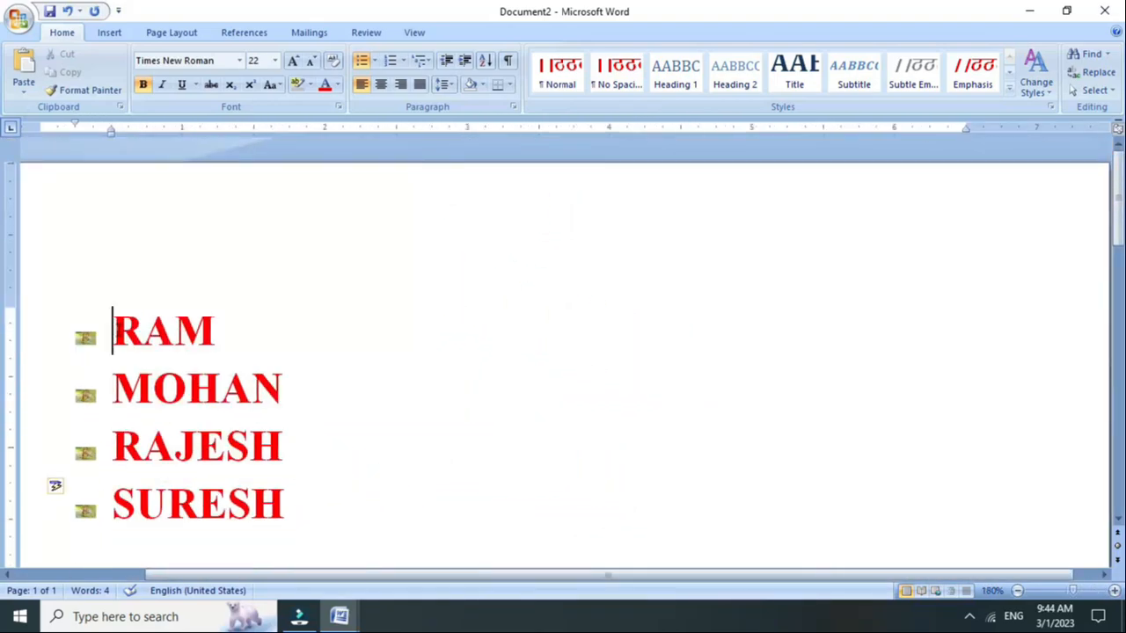
# - Choose the circled dot symbol from the Wingdings 2 font as a new bullet for the name list
pyautogui.moveTo(113, 331); pyautogui.dragTo(304, 515)
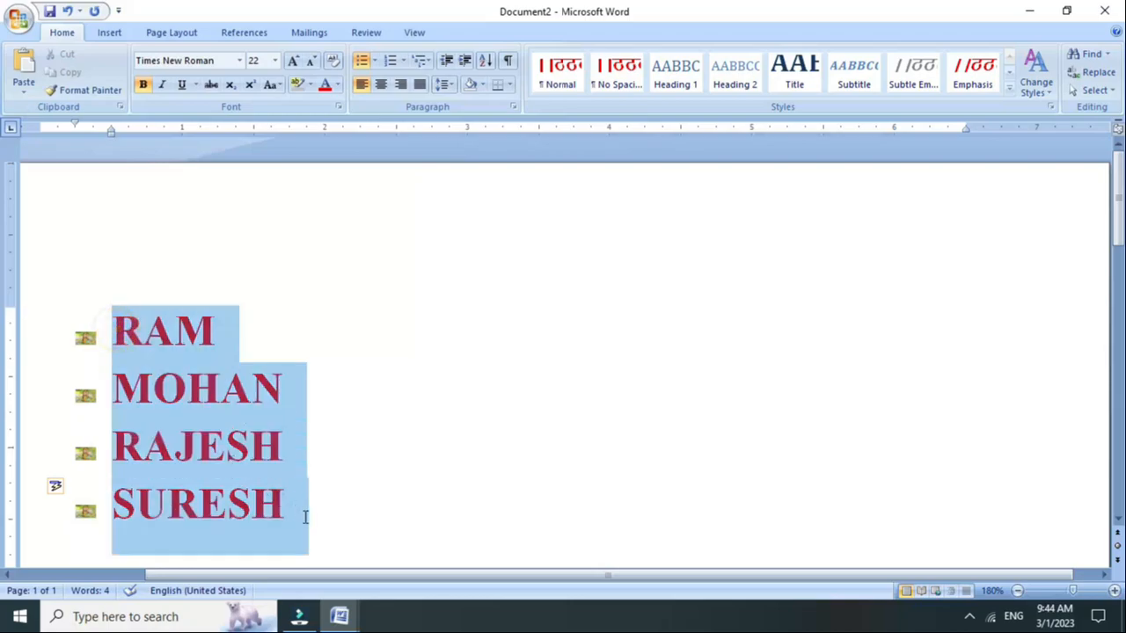
pyautogui.click(374, 60)
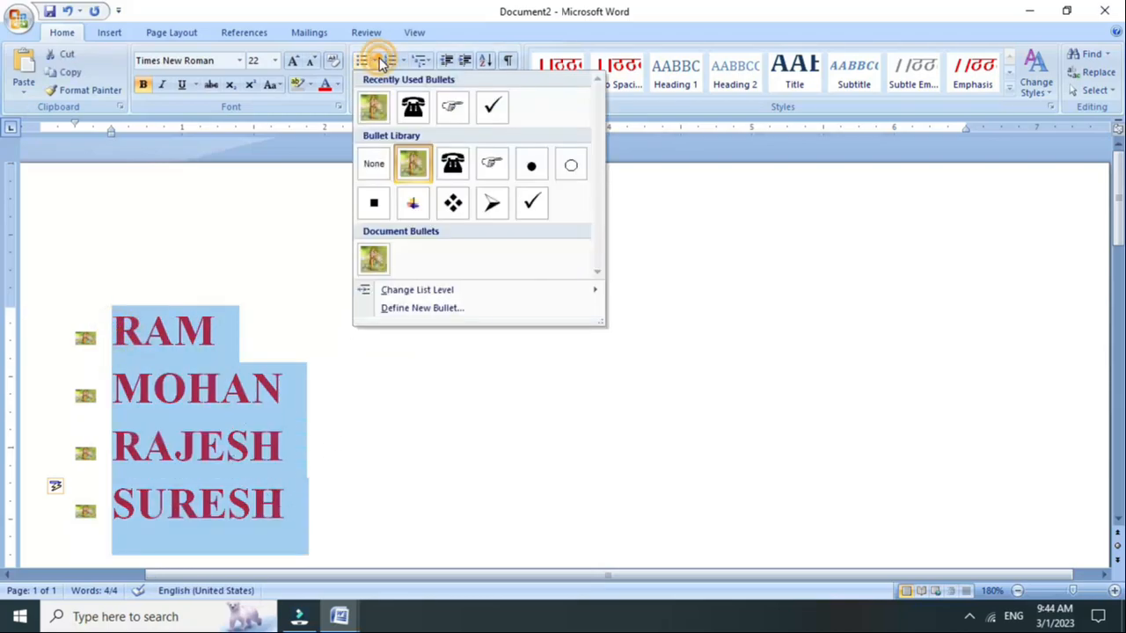
pyautogui.click(450, 310)
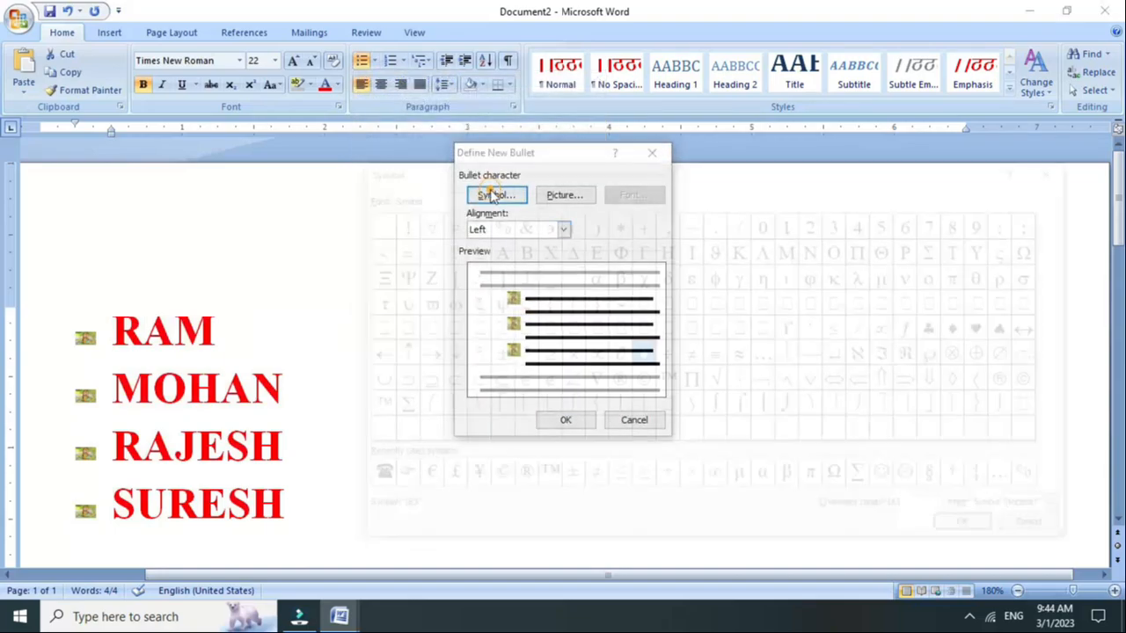
pyautogui.click(493, 195)
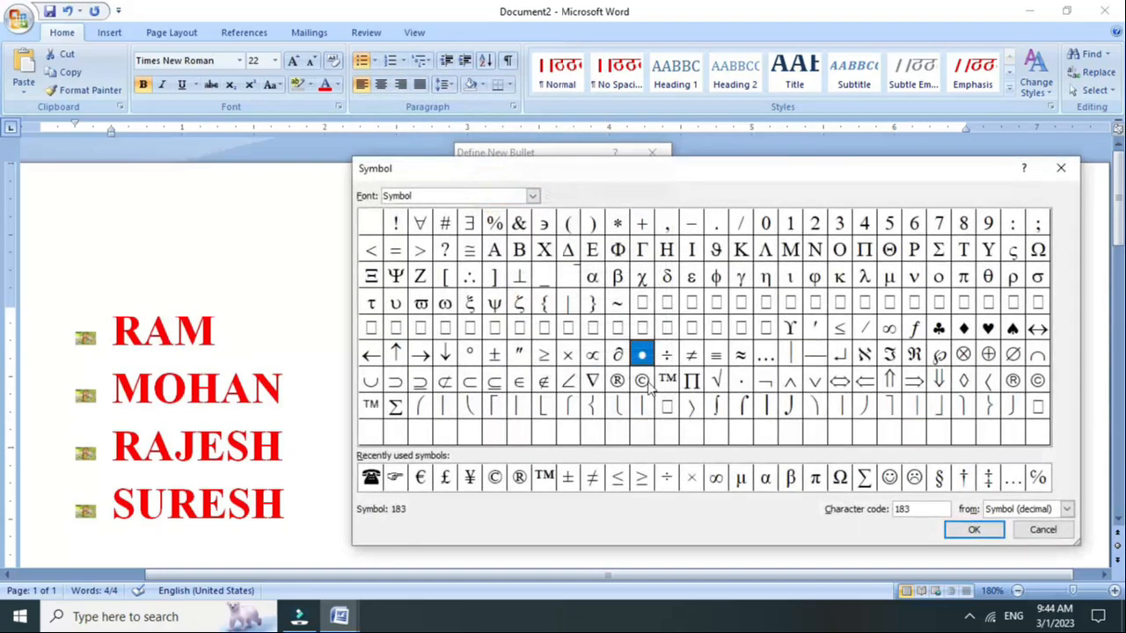
pyautogui.click(532, 201)
pyautogui.scroll(-10, 533, 265)
pyautogui.scroll(5, 416, 270)
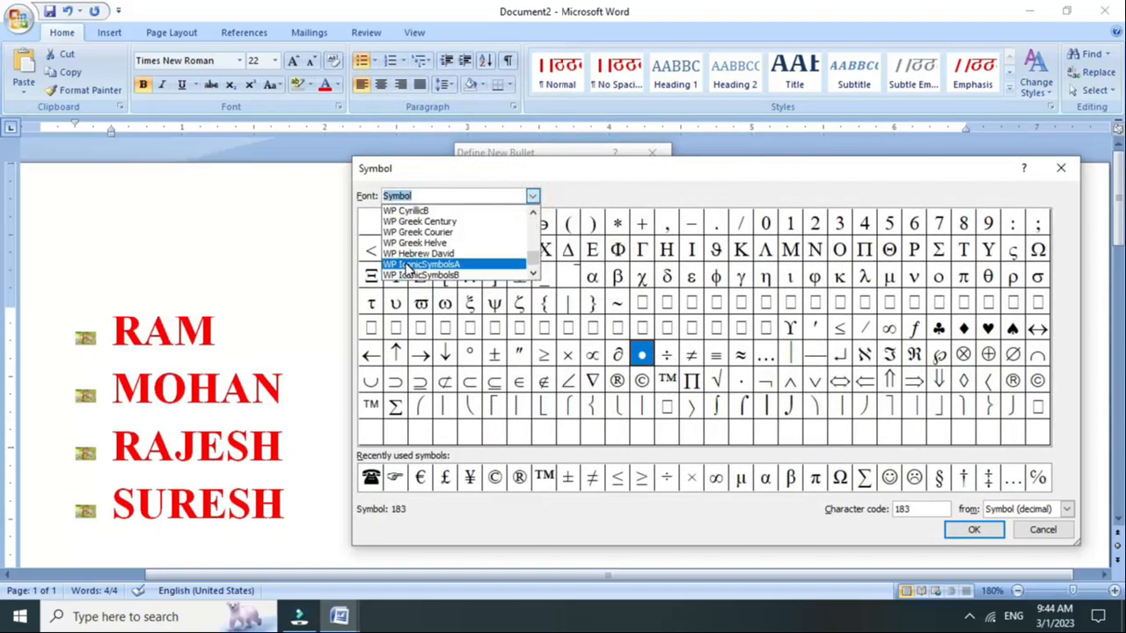
pyautogui.click(411, 242)
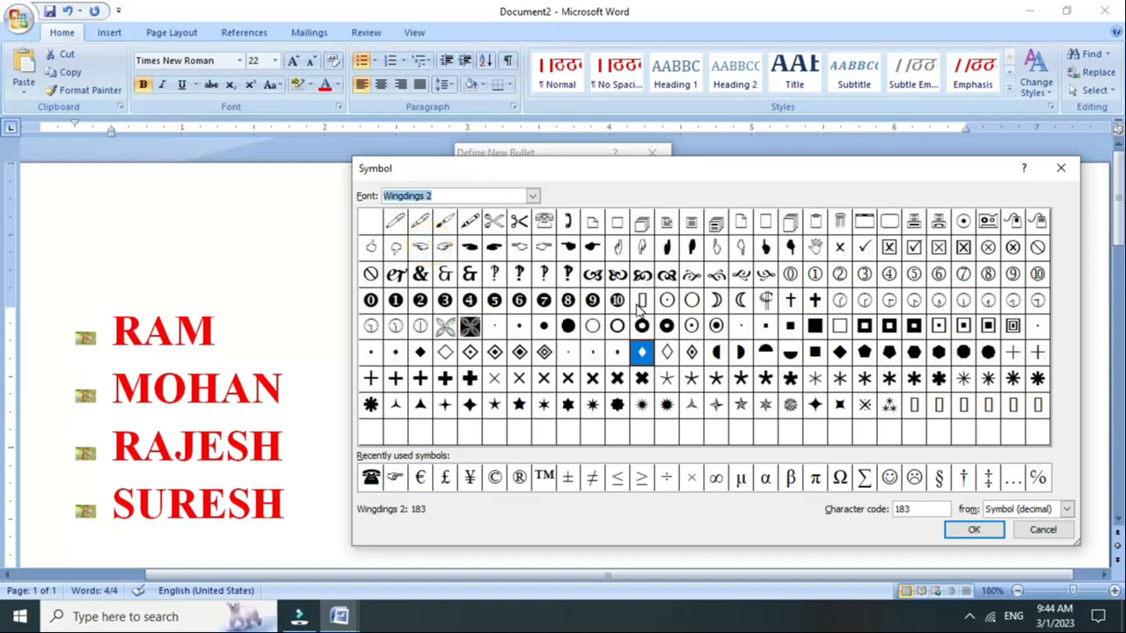
pyautogui.click(715, 329)
pyautogui.click(973, 529)
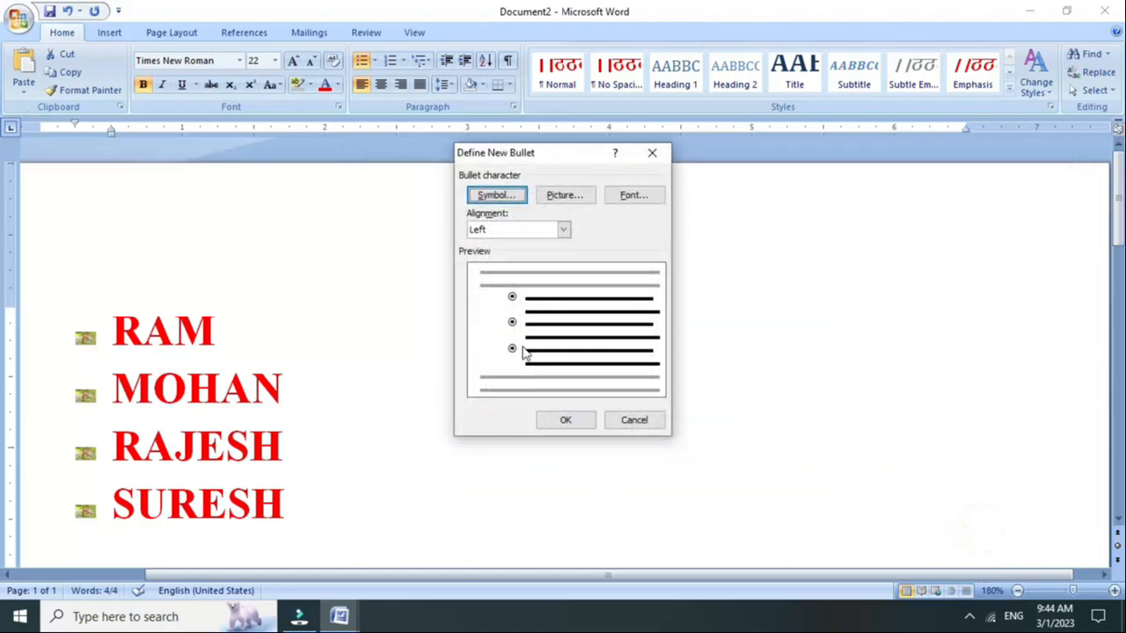
# - Set the complex scripts font size of the new bullet to 72
pyautogui.click(630, 197)
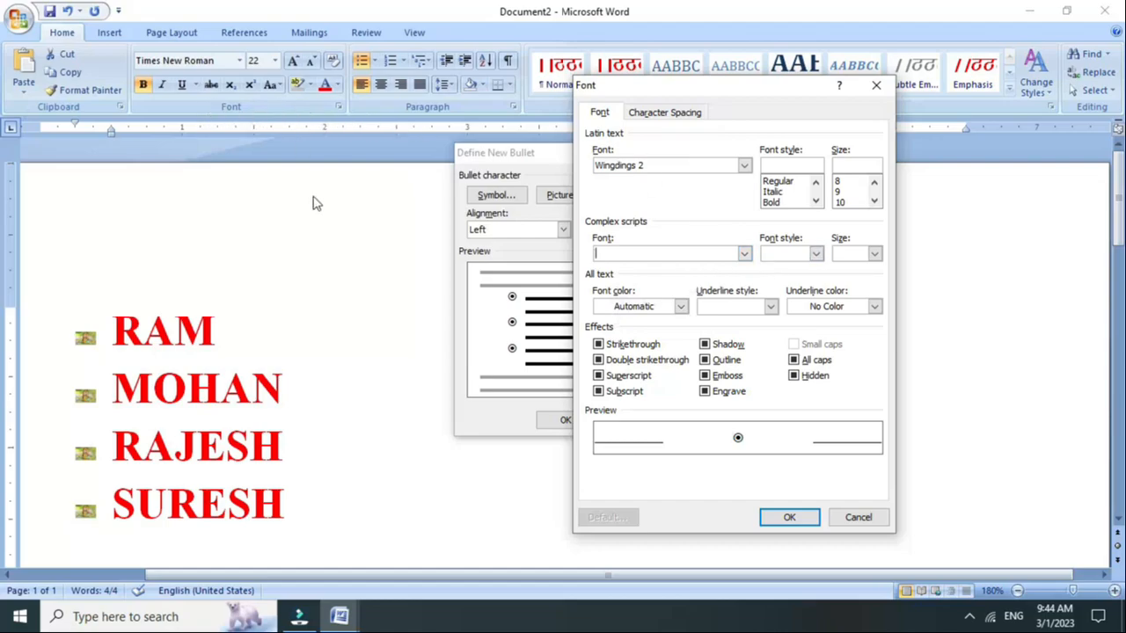
pyautogui.click(251, 113)
pyautogui.click(874, 254)
pyautogui.click(875, 255)
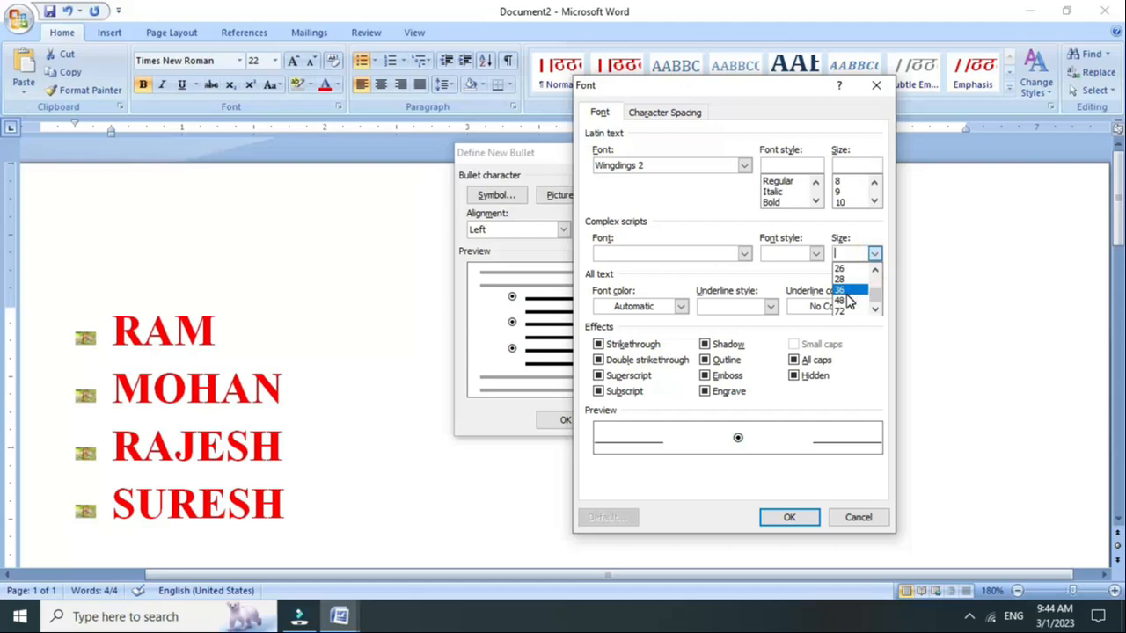
pyautogui.click(844, 280)
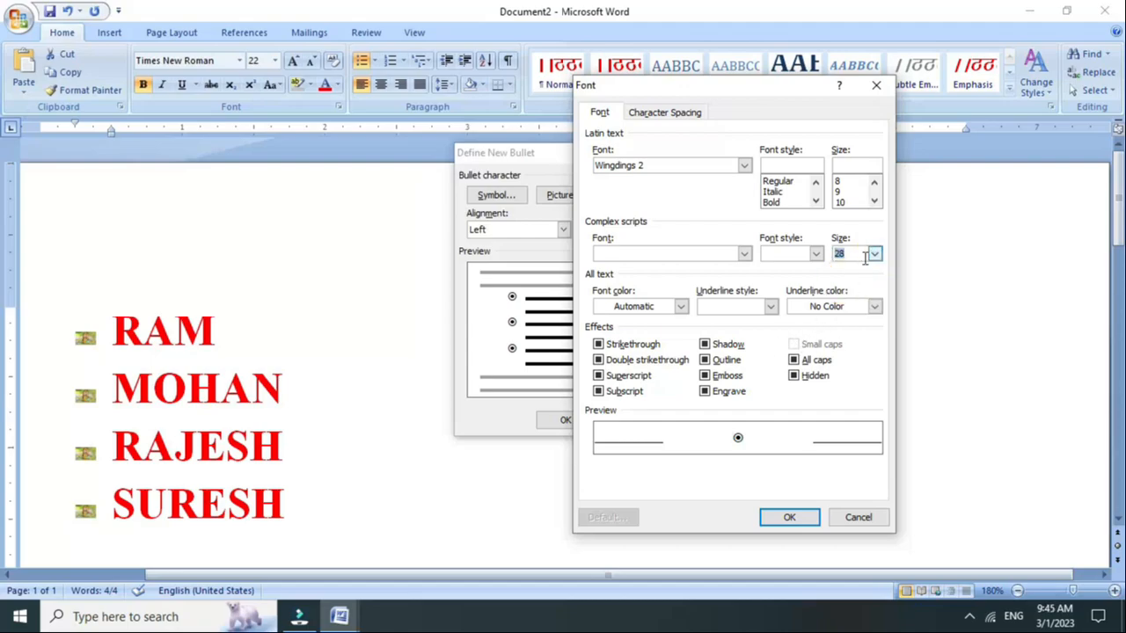
pyautogui.click(875, 254)
pyautogui.click(869, 301)
pyautogui.click(796, 517)
# - Set the new bullet's Latin text size to 48 and apply the bullet to the name list
pyautogui.click(634, 195)
pyautogui.click(850, 202)
pyautogui.scroll(-4, 851, 203)
pyautogui.click(843, 191)
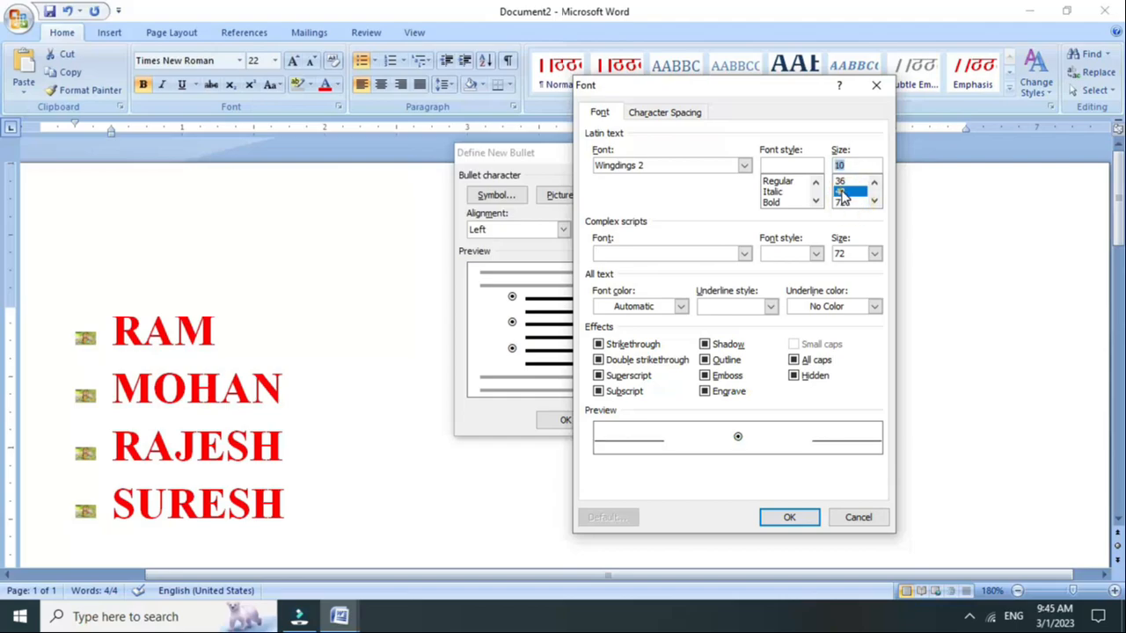
pyautogui.click(785, 518)
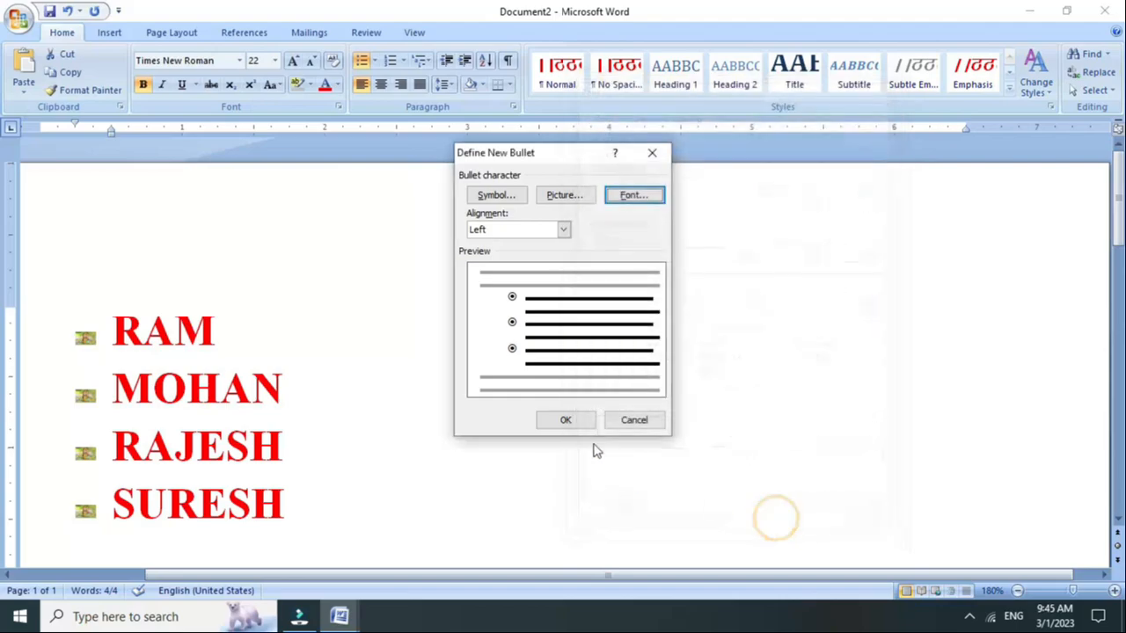
pyautogui.click(569, 420)
# - Examine the enlarged circled dot bullets along the name list and the bullets stored in the bullet library
pyautogui.scroll(-3, 199, 397)
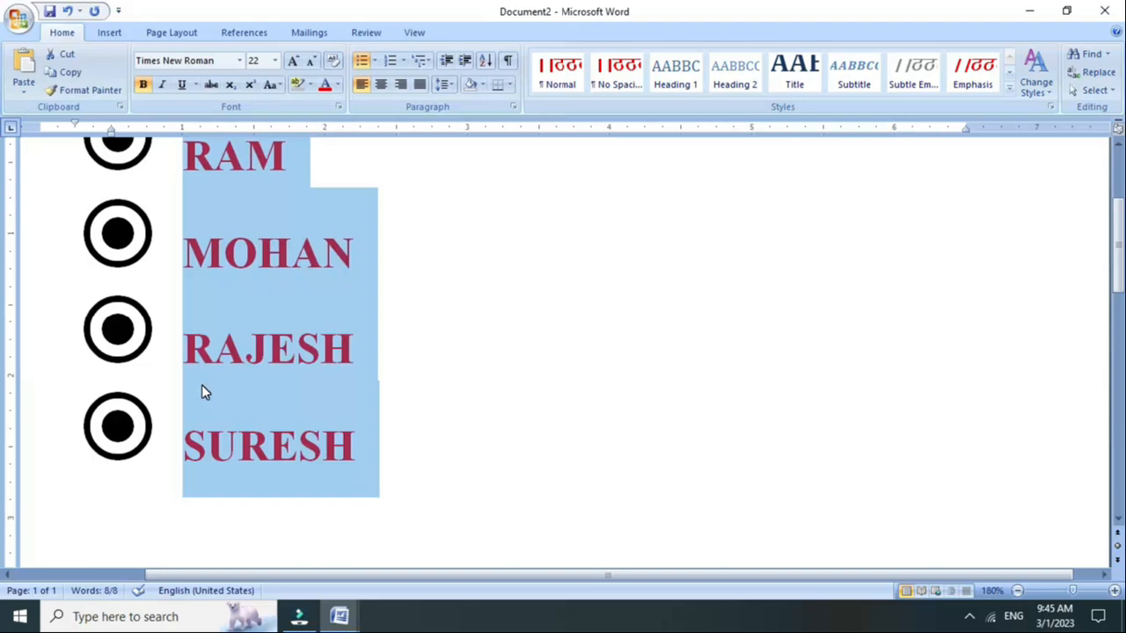
pyautogui.scroll(3, 202, 387)
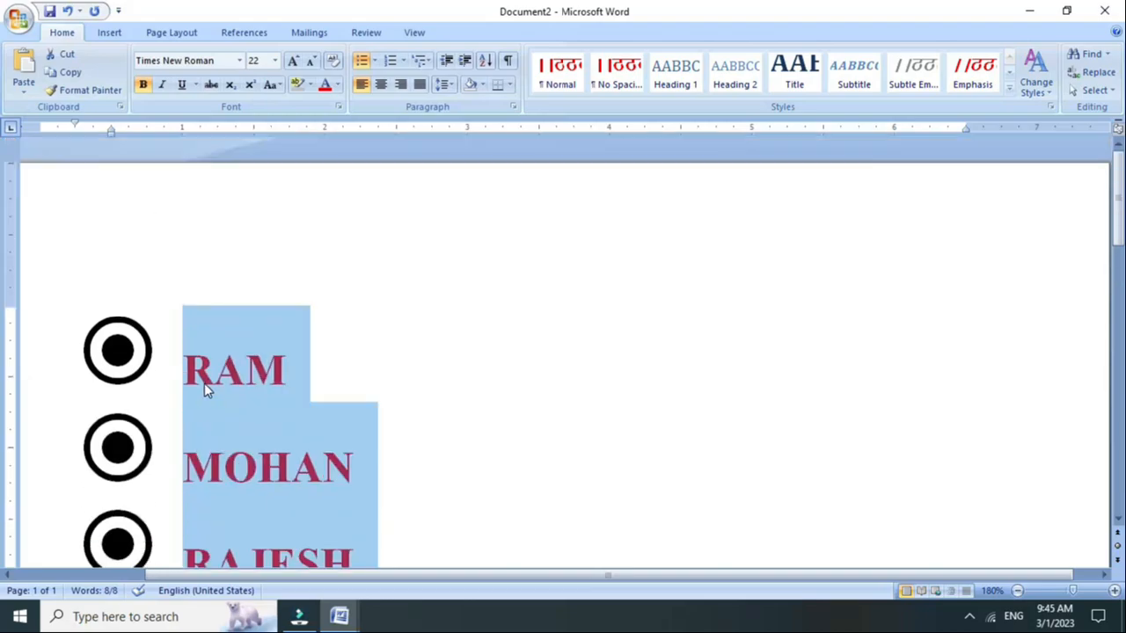
pyautogui.scroll(-1, 212, 343)
pyautogui.scroll(-1, 213, 354)
pyautogui.scroll(-1, 213, 354)
pyautogui.scroll(1, 213, 354)
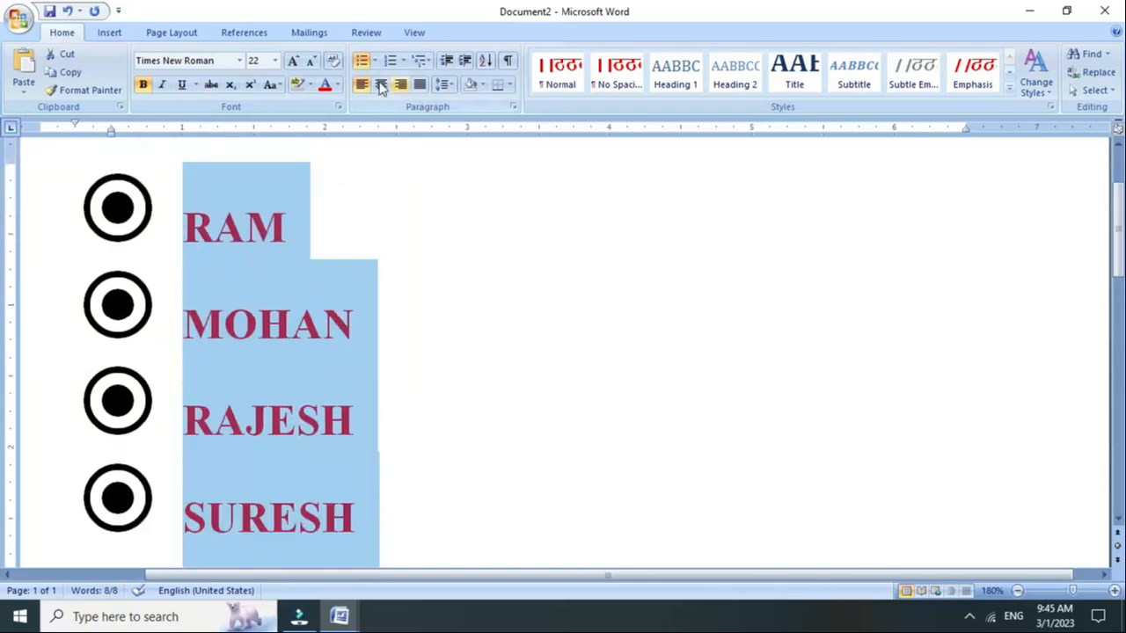
pyautogui.click(374, 59)
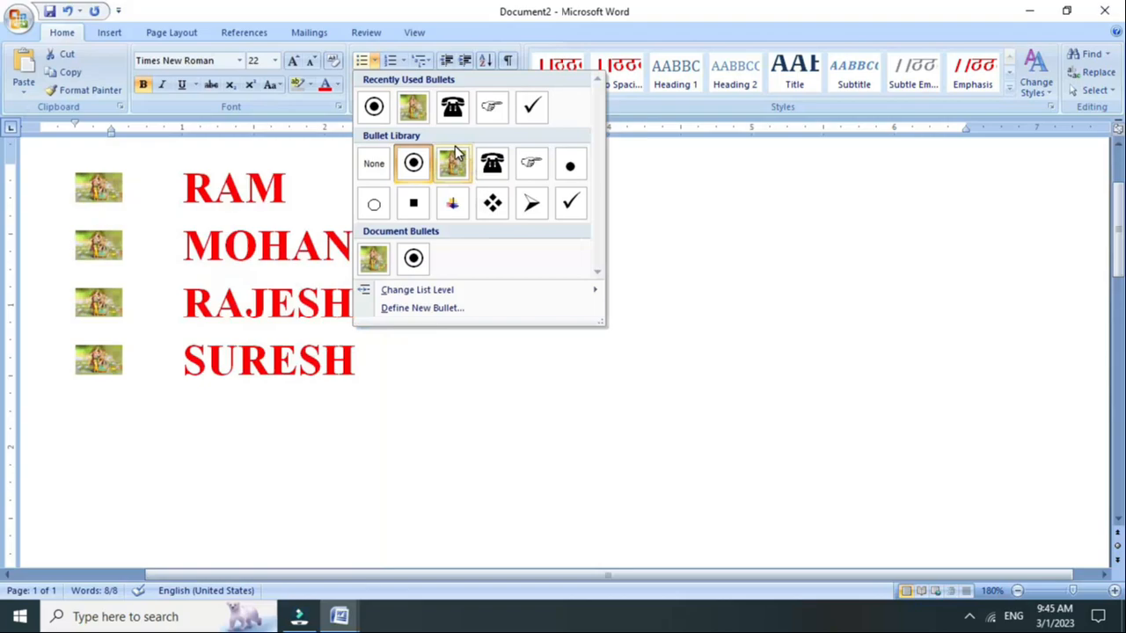
pyautogui.click(413, 258)
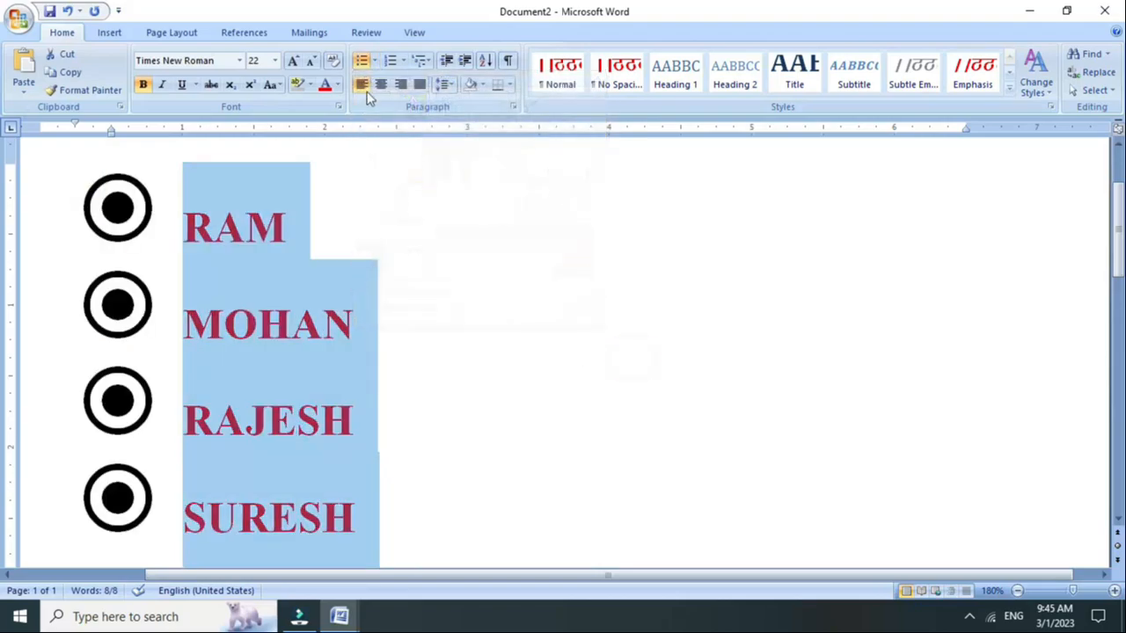
# - Switch to the home document and highlight the Numbering topic in the Paragraph outline
pyautogui.click(339, 616)
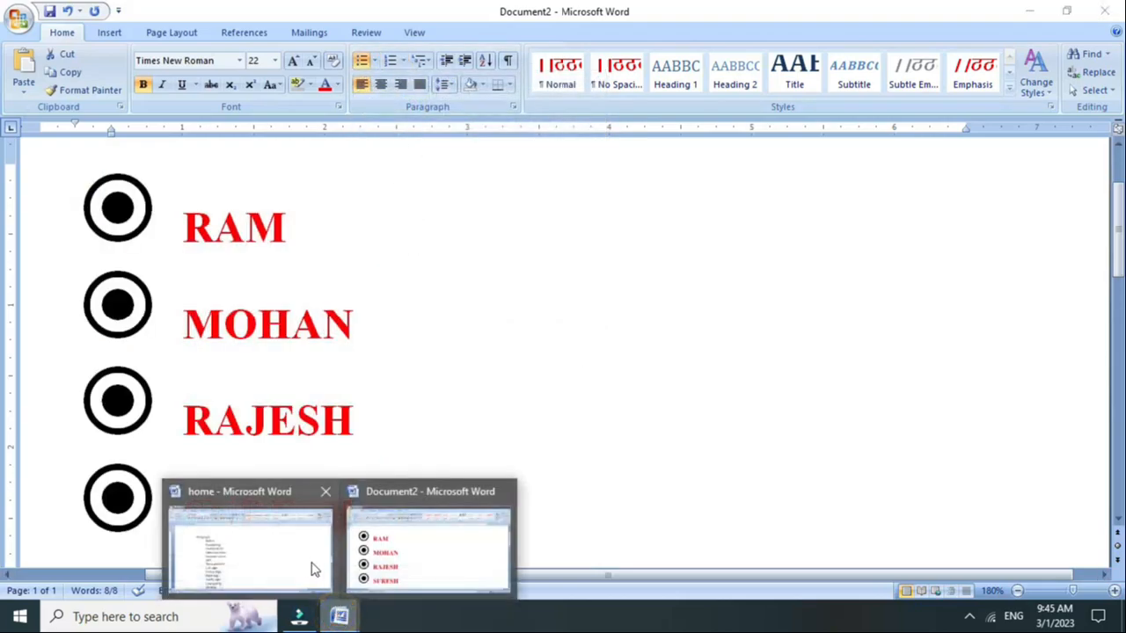
pyautogui.click(264, 549)
pyautogui.moveTo(360, 269); pyautogui.dragTo(258, 274)
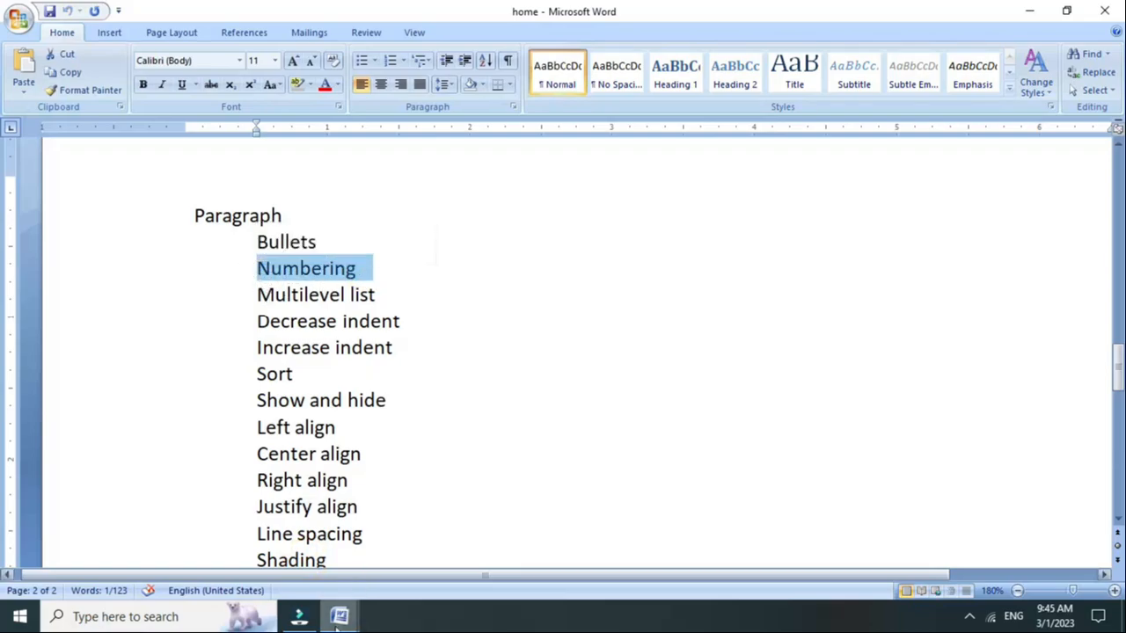
# - Return to Document2 and examine the numbering library and the number styles available for defining a new number format
pyautogui.moveTo(339, 617)
pyautogui.click(396, 549)
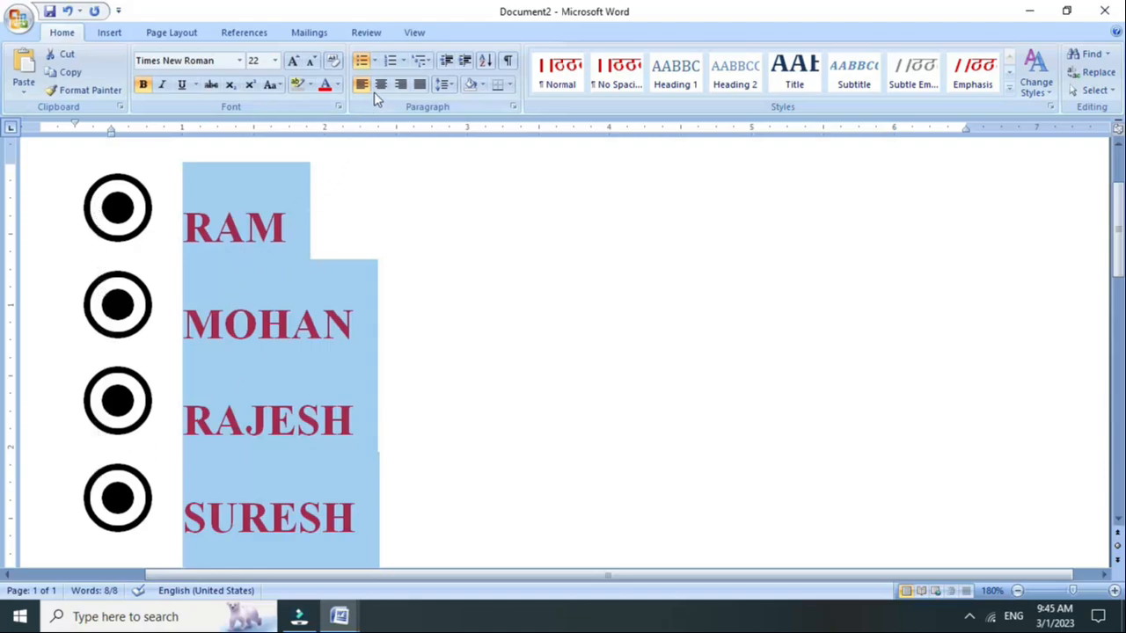
pyautogui.click(402, 60)
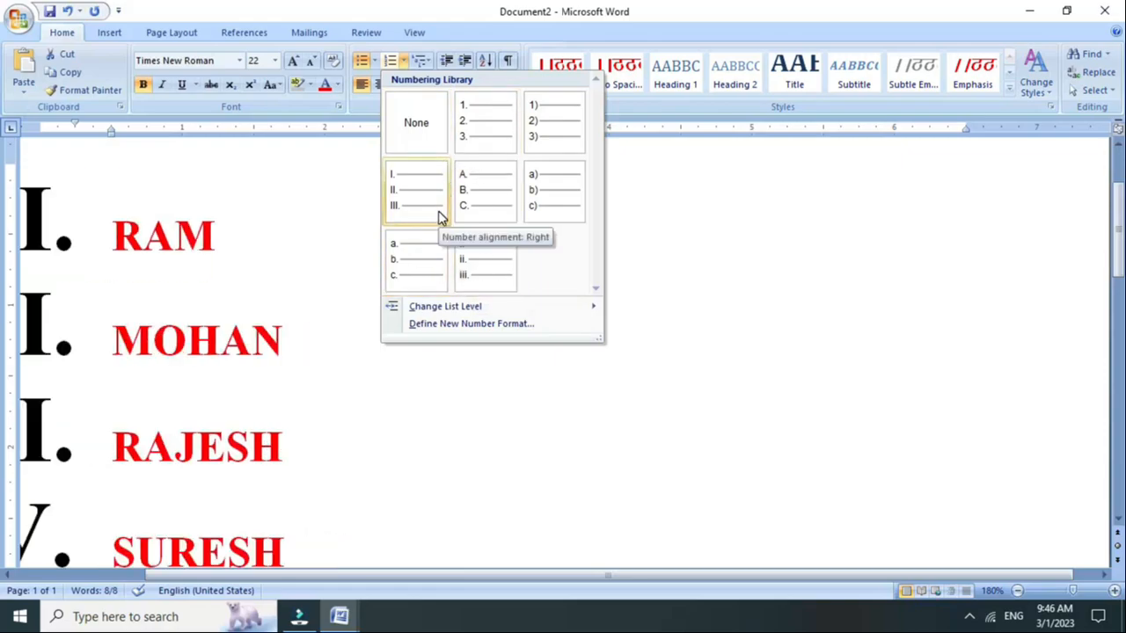
pyautogui.click(442, 323)
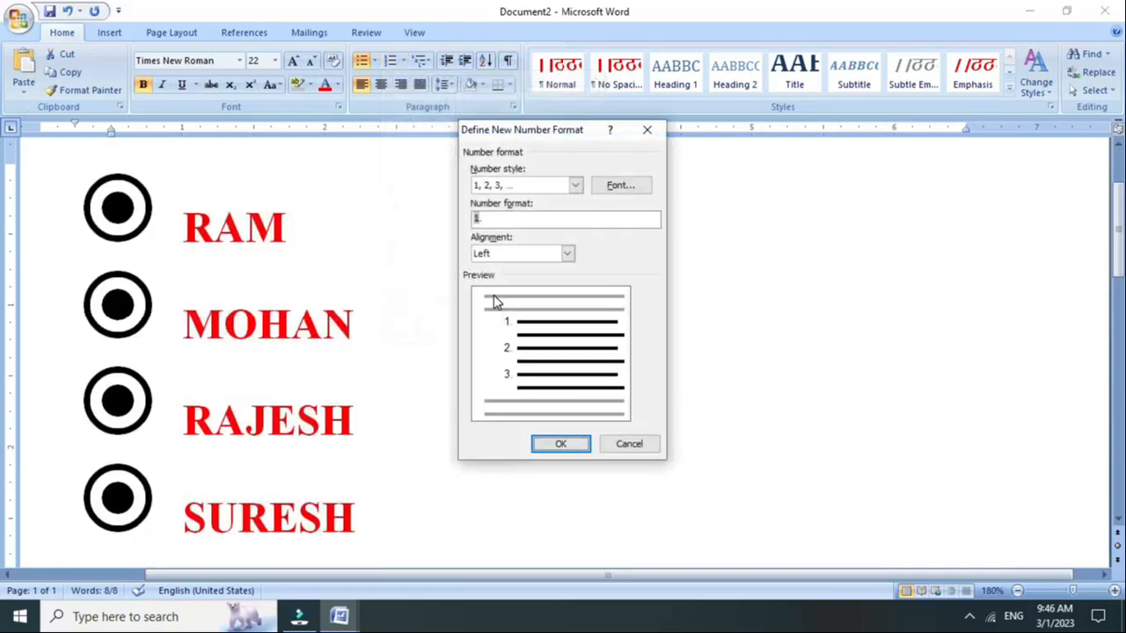
pyautogui.click(574, 184)
pyautogui.scroll(-3, 566, 243)
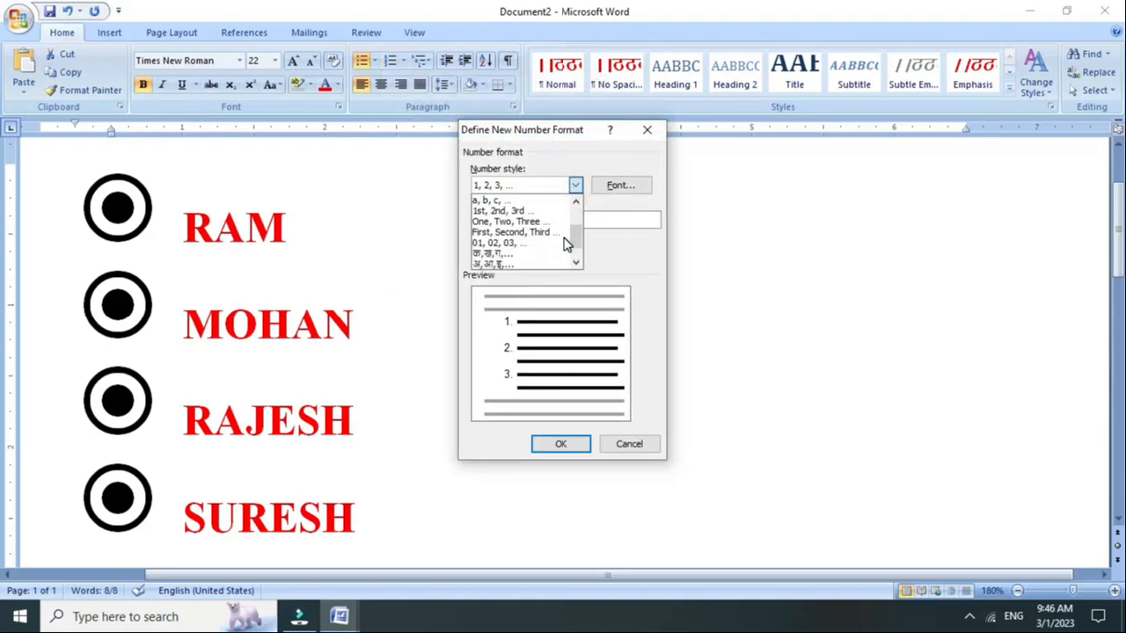
pyautogui.scroll(3, 530, 264)
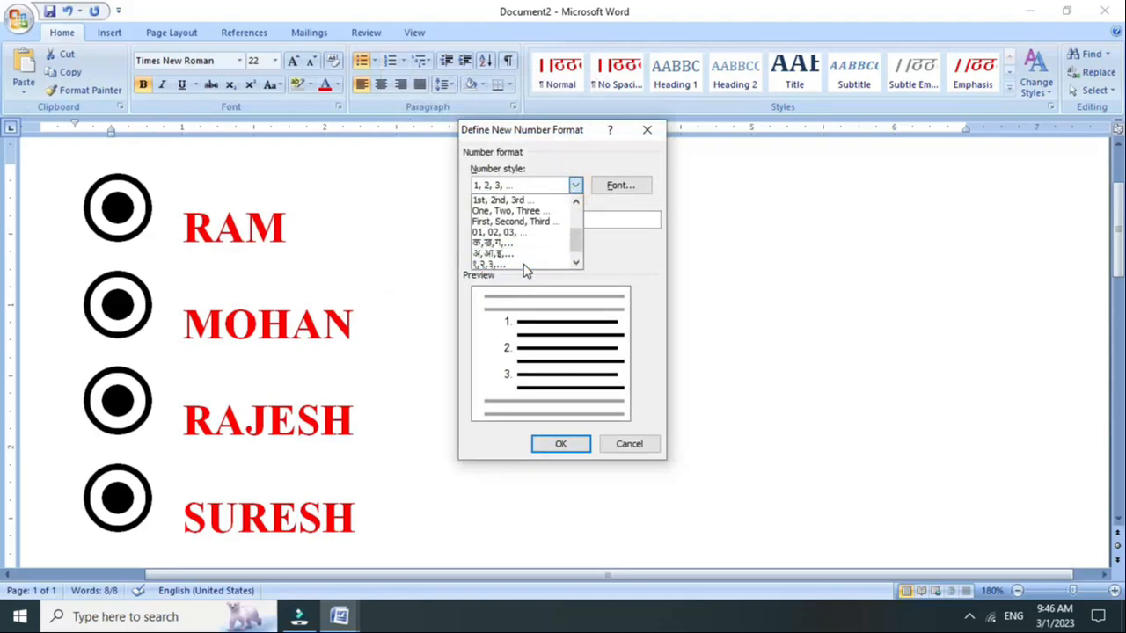
pyautogui.scroll(2, 484, 233)
pyautogui.scroll(-2, 492, 246)
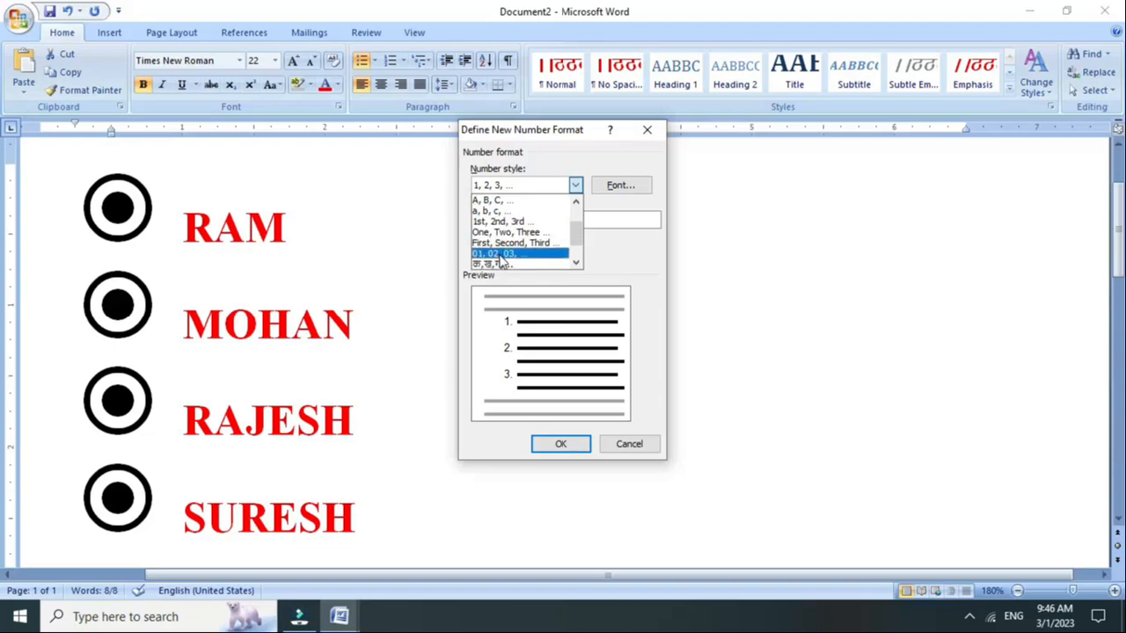
pyautogui.scroll(-1, 506, 262)
pyautogui.scroll(-1, 531, 252)
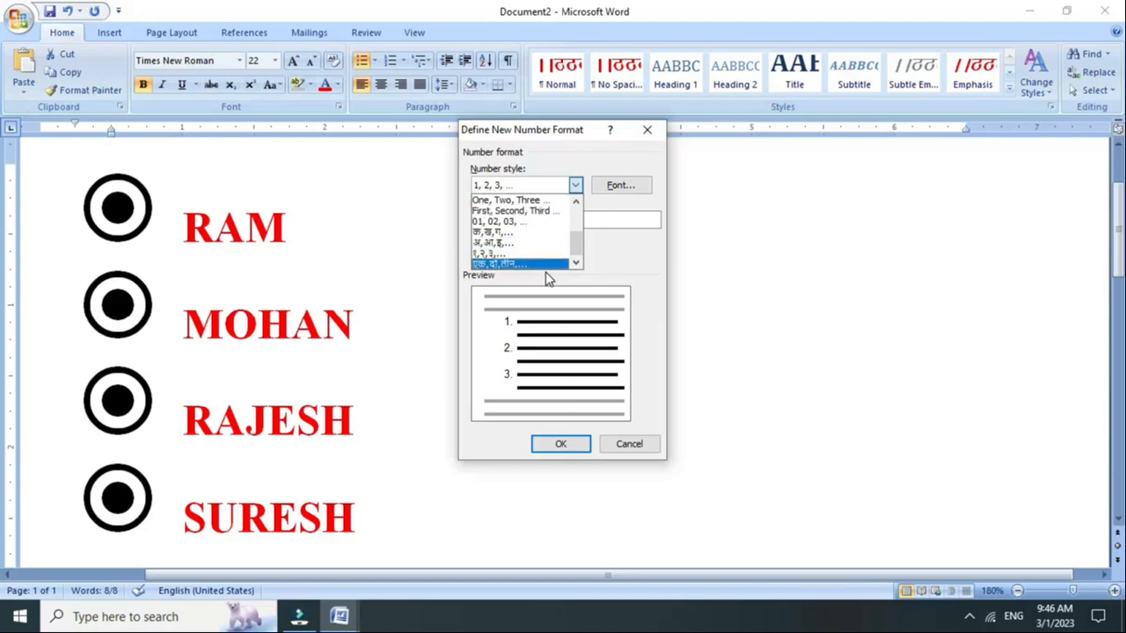
pyautogui.click(626, 446)
pyautogui.click(626, 446)
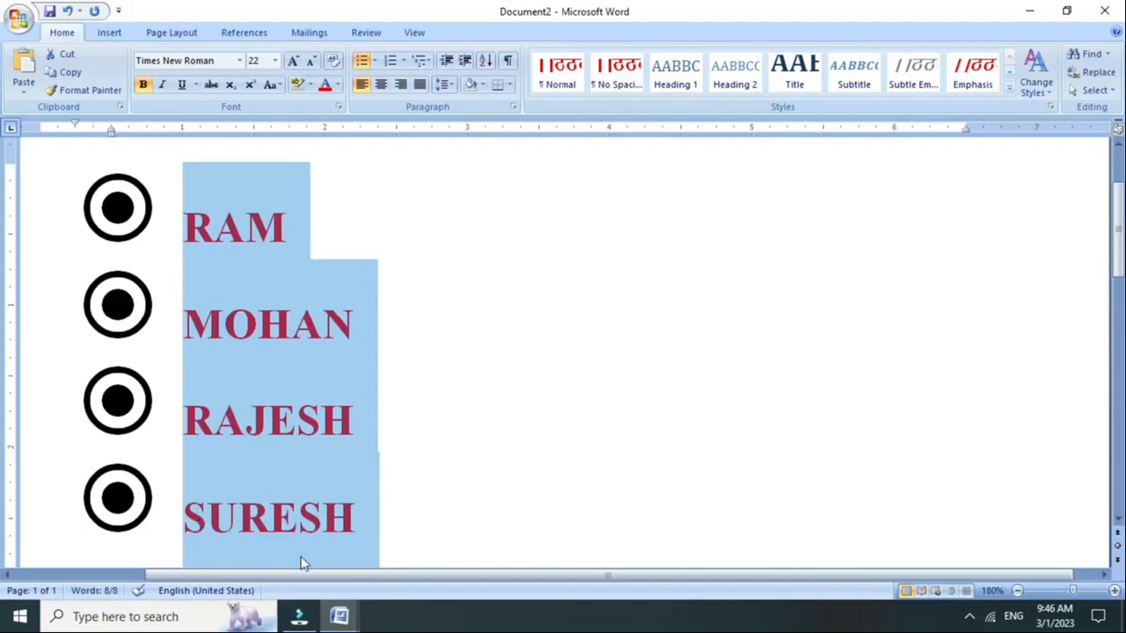
# - Apply the A. B. C. numbering format to the name list
pyautogui.click(404, 60)
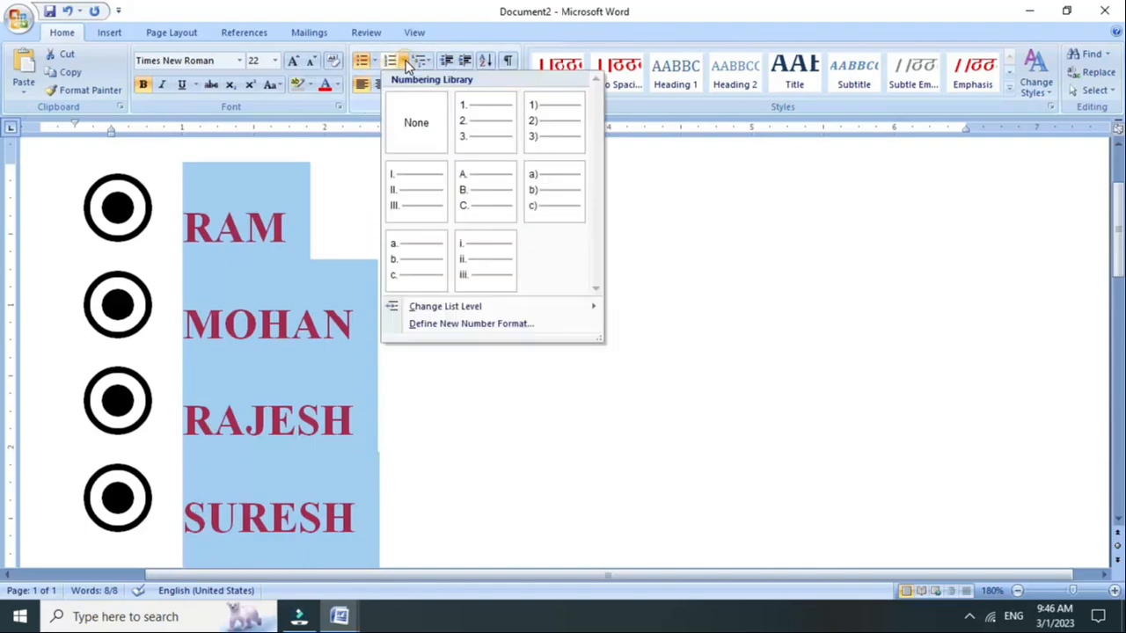
pyautogui.click(463, 182)
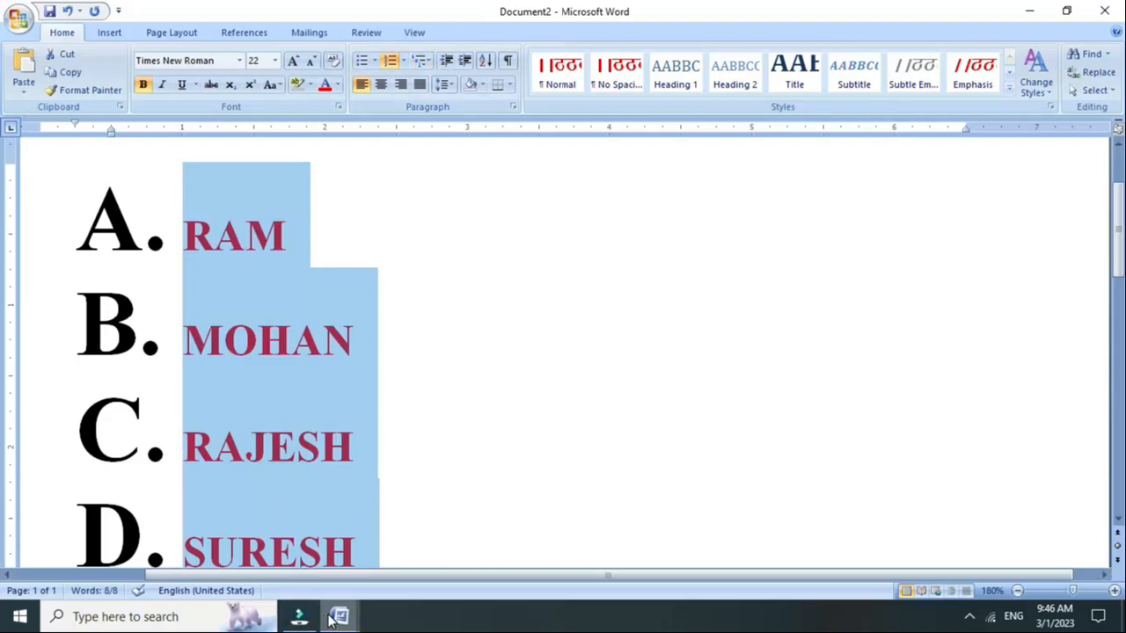
# - Switch to the home document and highlight the Multilevel list topic beneath Bullets and Numbering in the Paragraph outline
pyautogui.moveTo(332, 618)
pyautogui.click(271, 515)
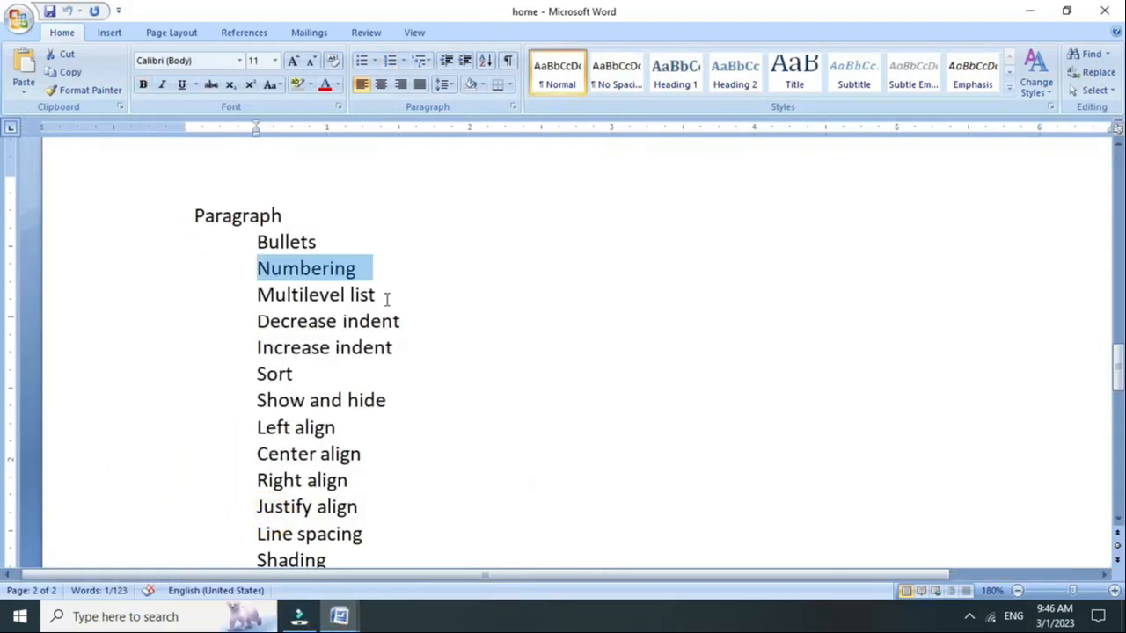
pyautogui.moveTo(386, 300); pyautogui.dragTo(263, 299)
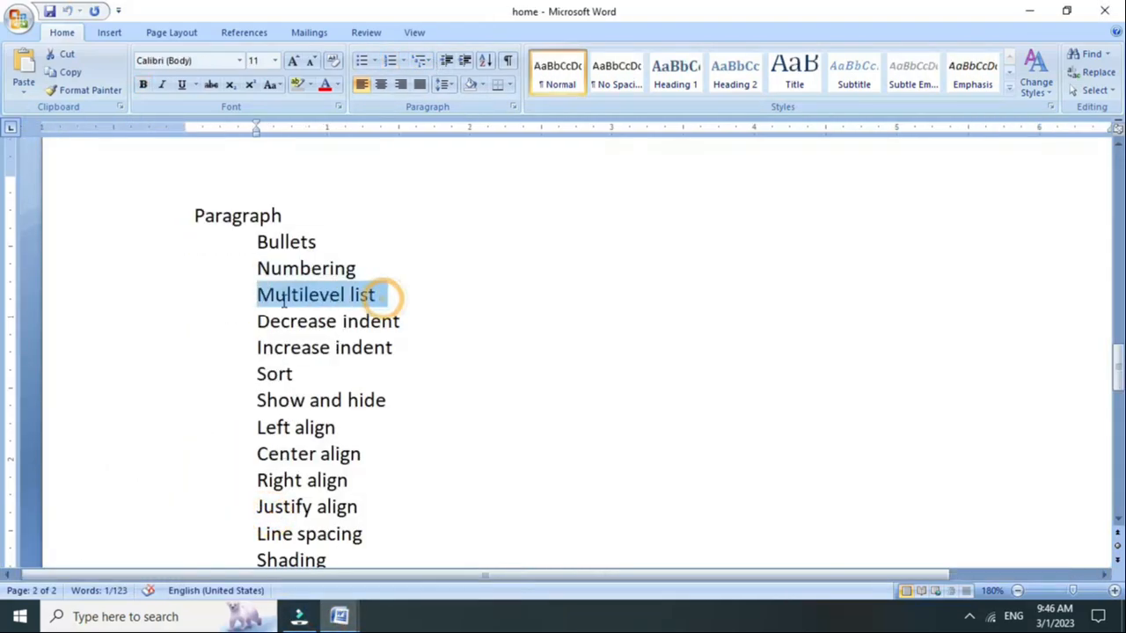
pyautogui.click(250, 243)
pyautogui.click(264, 270)
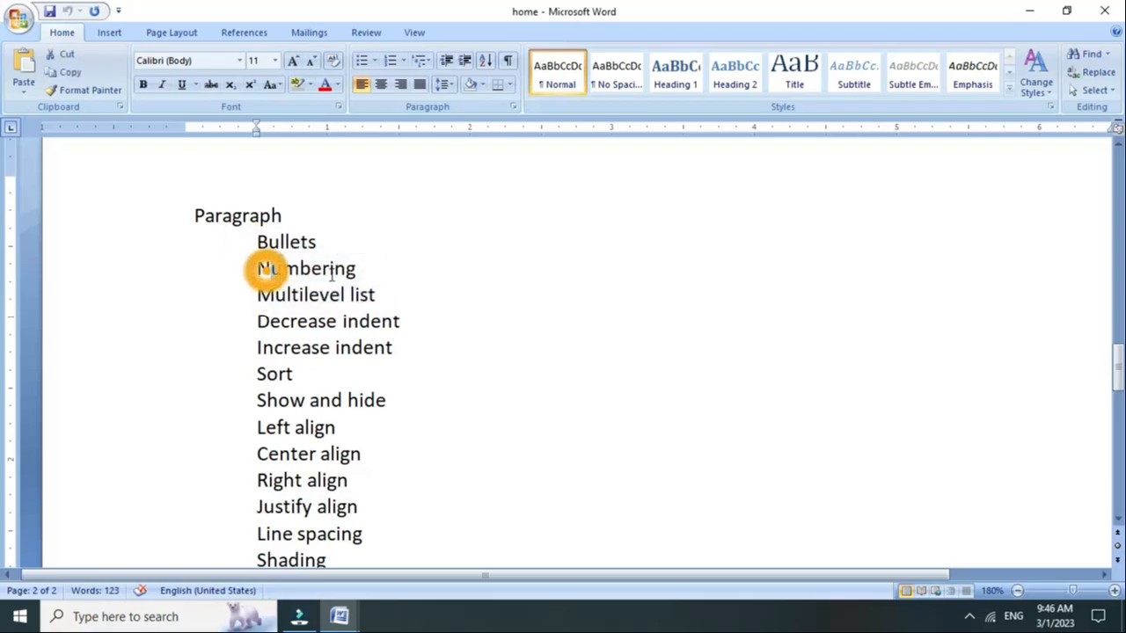
pyautogui.click(256, 246)
pyautogui.click(255, 269)
pyautogui.click(254, 296)
pyautogui.tripleClick(427, 298)
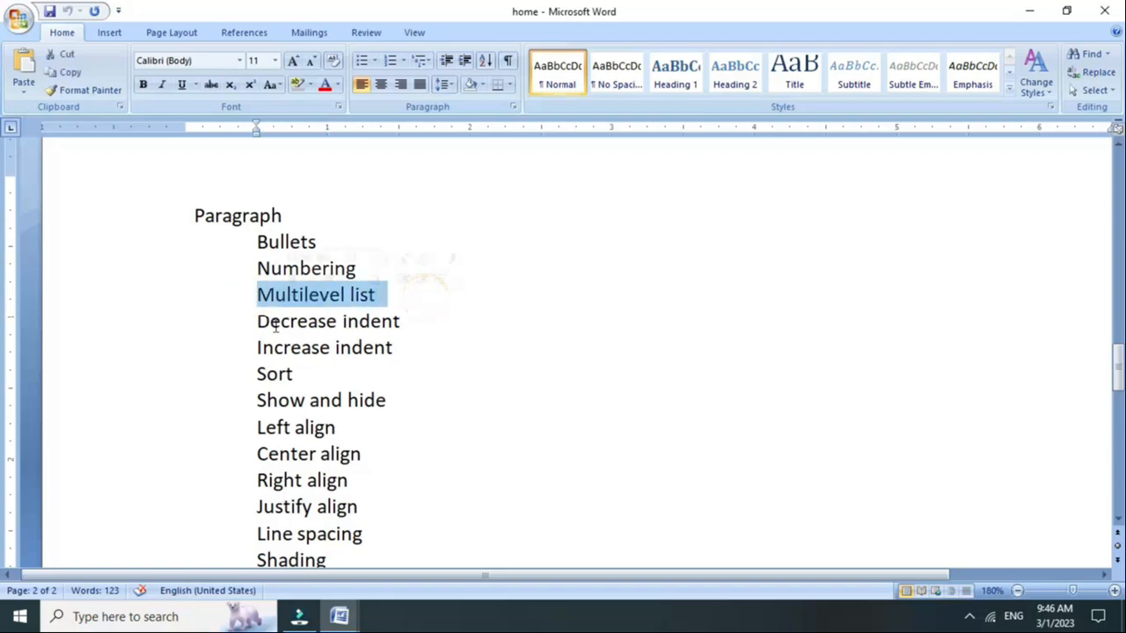
# - Switch to Document2 and format the name list with the 1) a) i) multilevel list, followed by the diamond-arrow-square multilevel list
pyautogui.moveTo(338, 616)
pyautogui.click(414, 574)
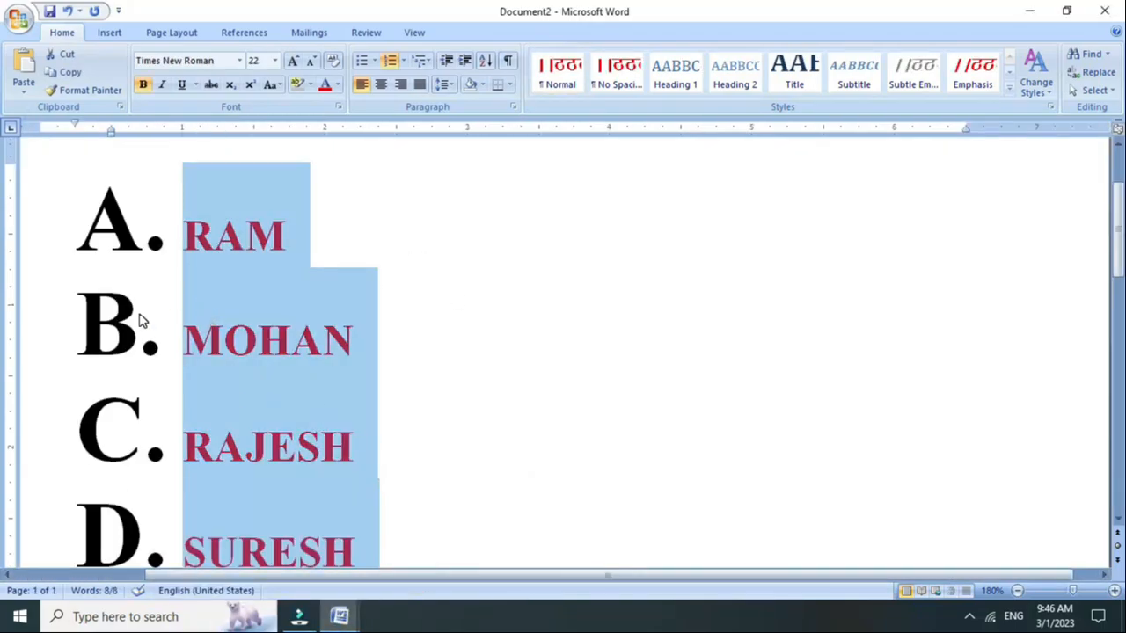
pyautogui.click(422, 61)
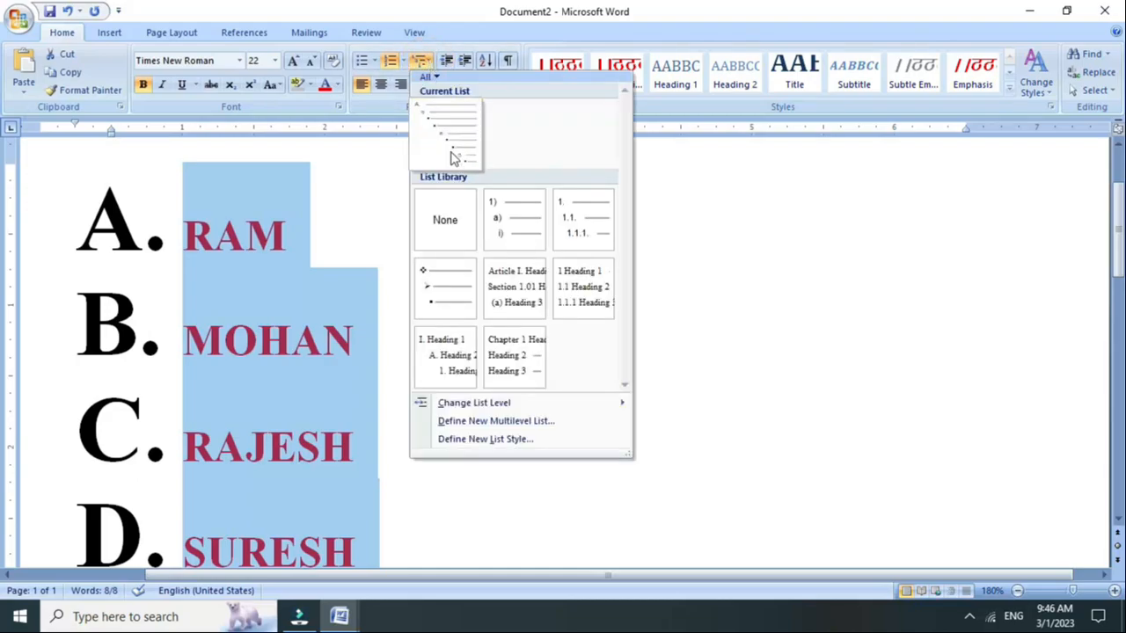
pyautogui.moveTo(495, 235)
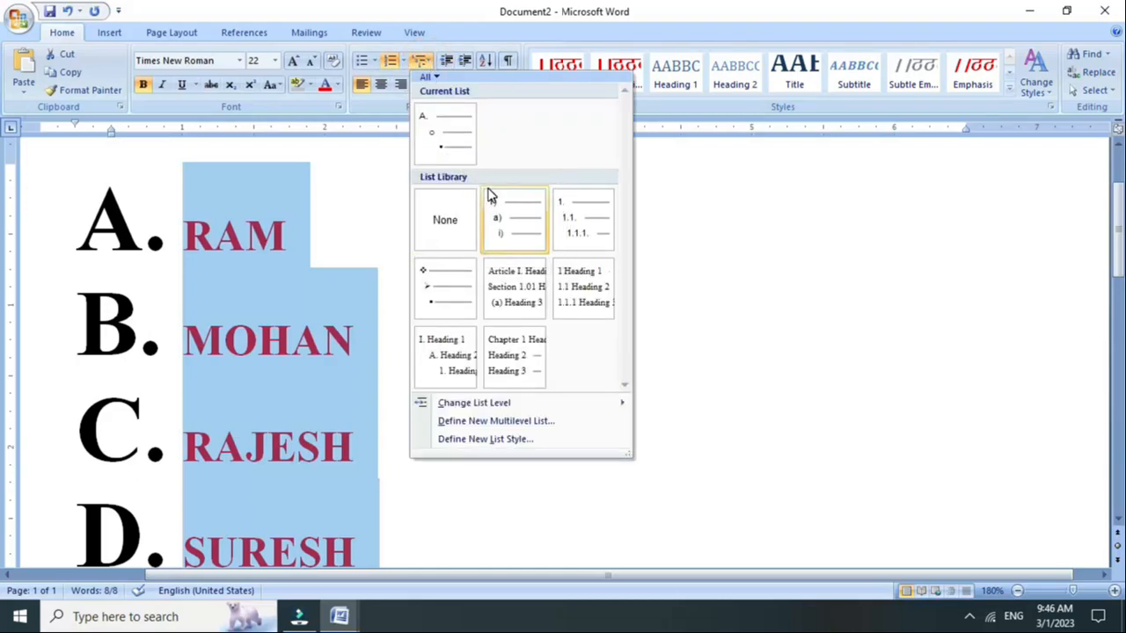
pyautogui.click(495, 209)
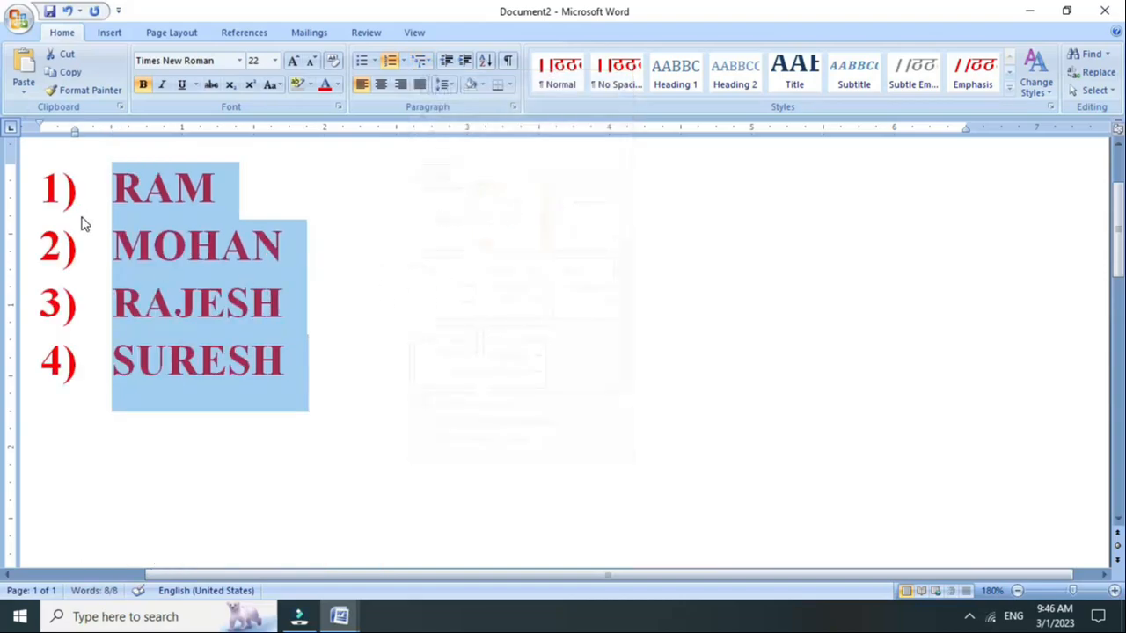
pyautogui.click(429, 59)
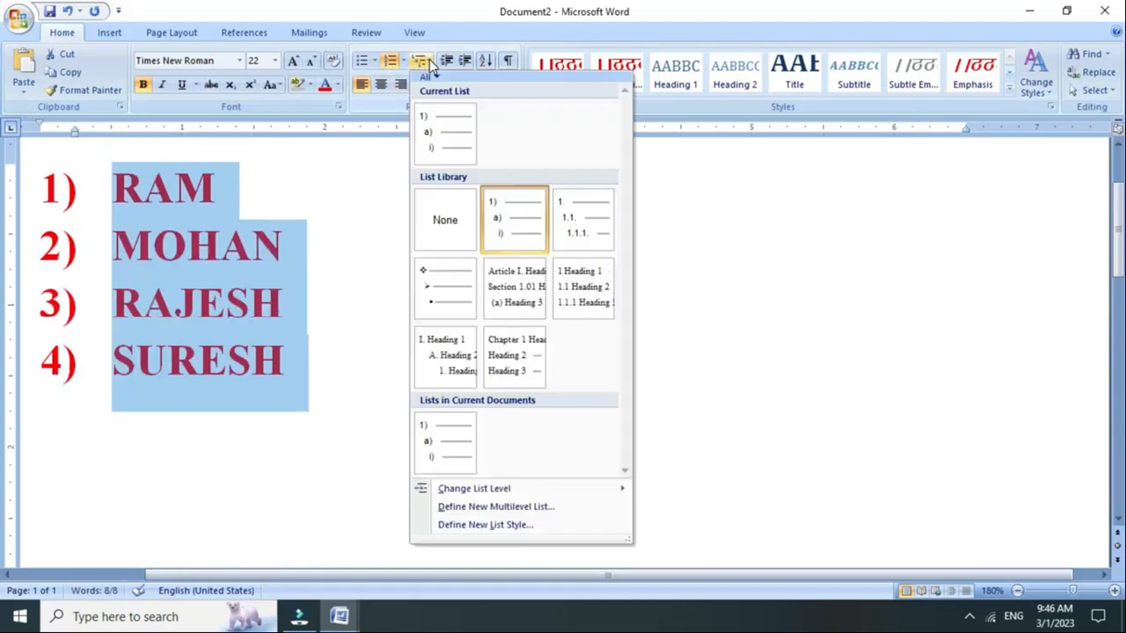
pyautogui.click(438, 291)
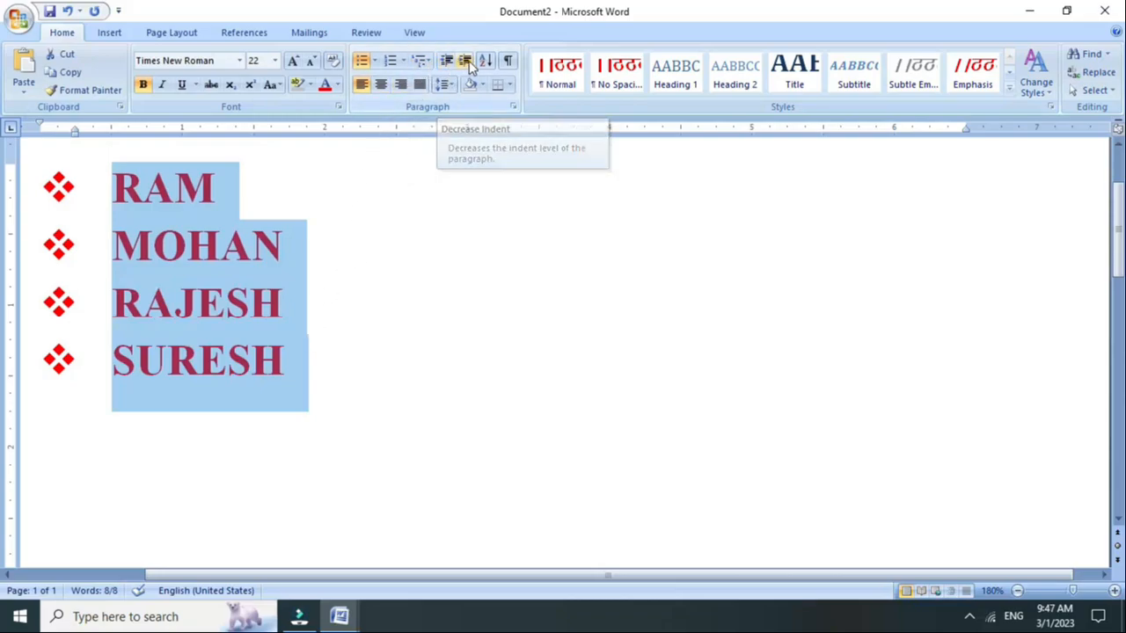
# - Remove the bullets from the name list by choosing None from the bullet library, and deselect the text
pyautogui.click(374, 60)
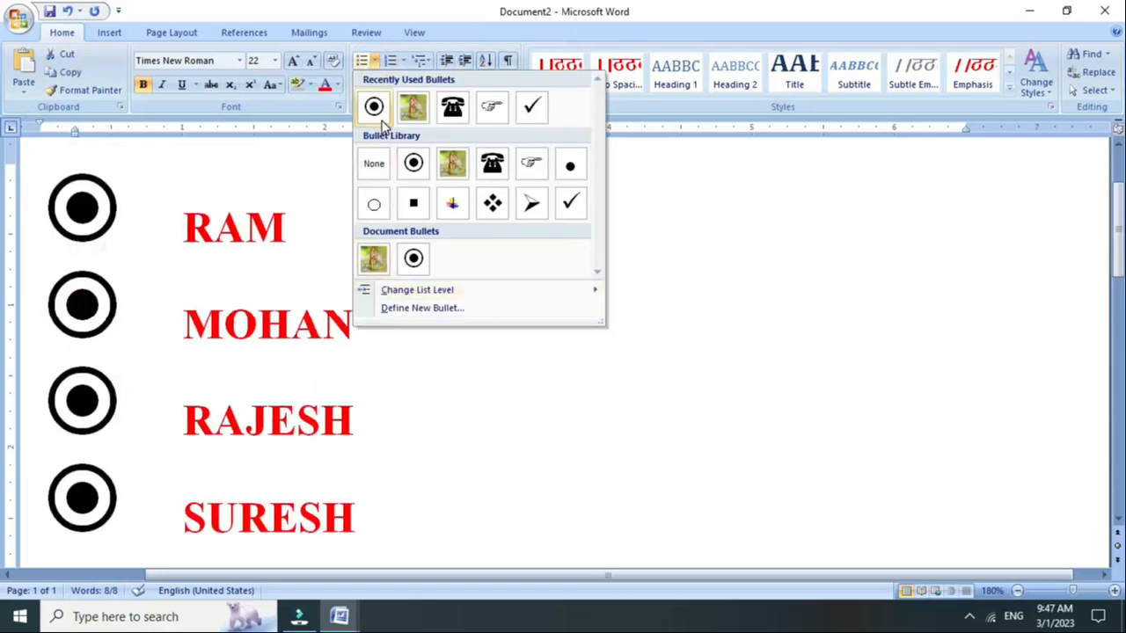
pyautogui.click(374, 162)
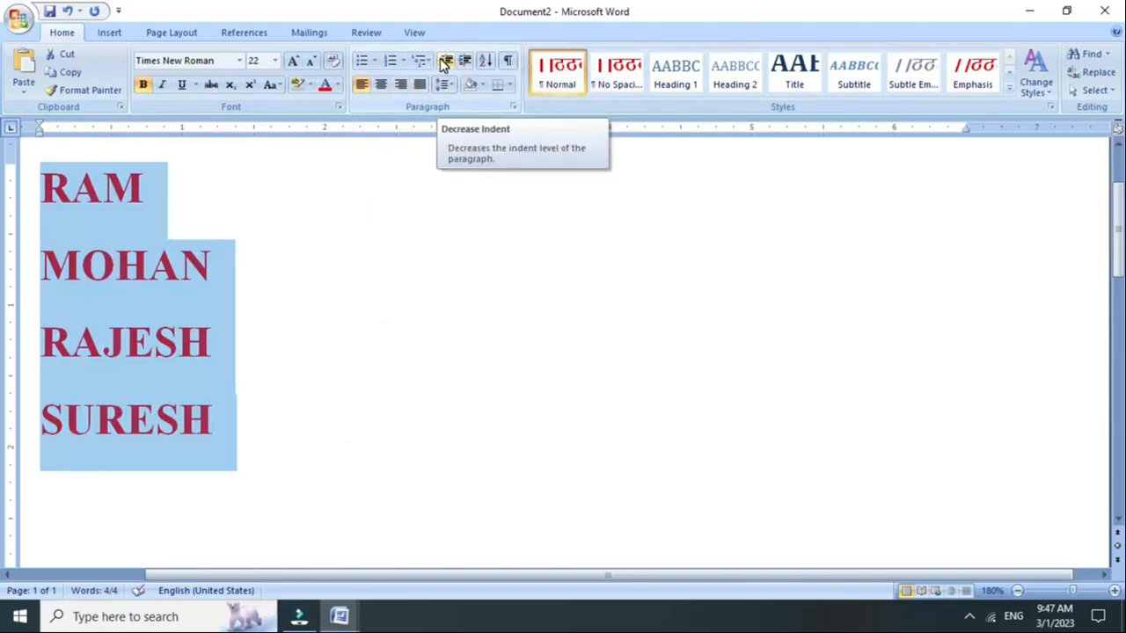
pyautogui.click(316, 164)
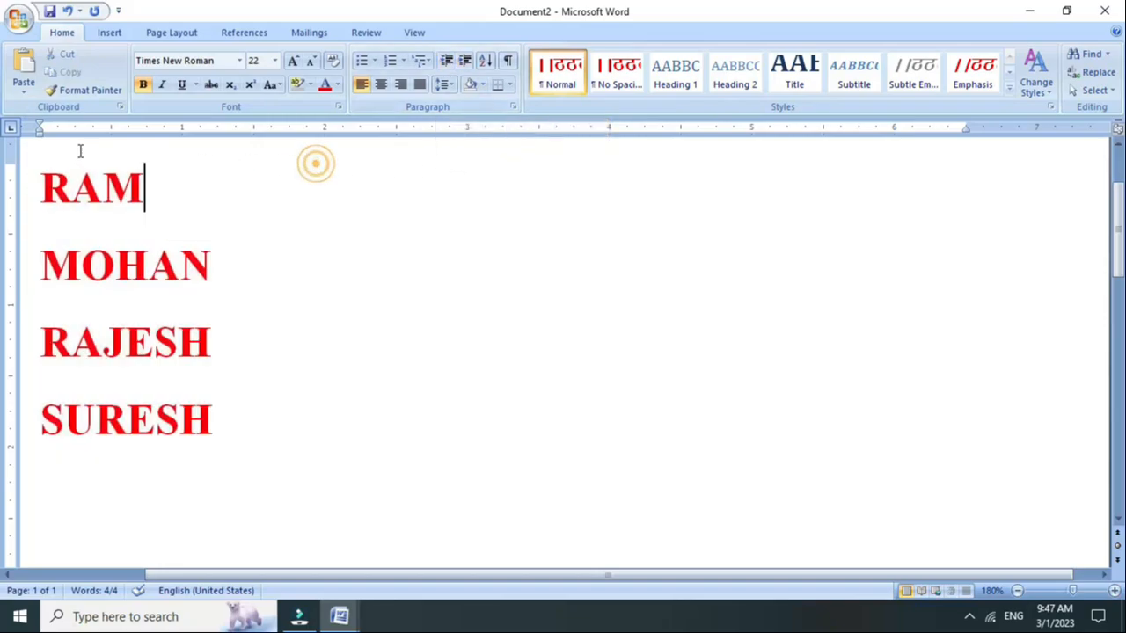
# - Examine the left and right indent markers on the ruler in relation to the first name in the list
pyautogui.click(42, 130)
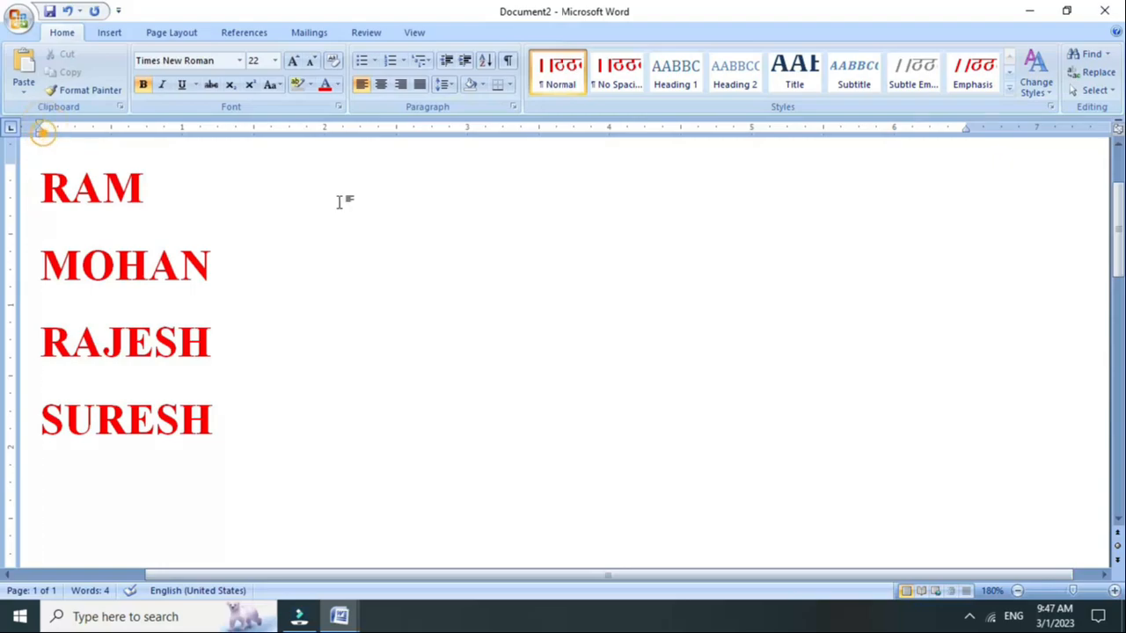
pyautogui.click(960, 132)
pyautogui.click(37, 185)
pyautogui.moveTo(42, 185); pyautogui.dragTo(190, 193)
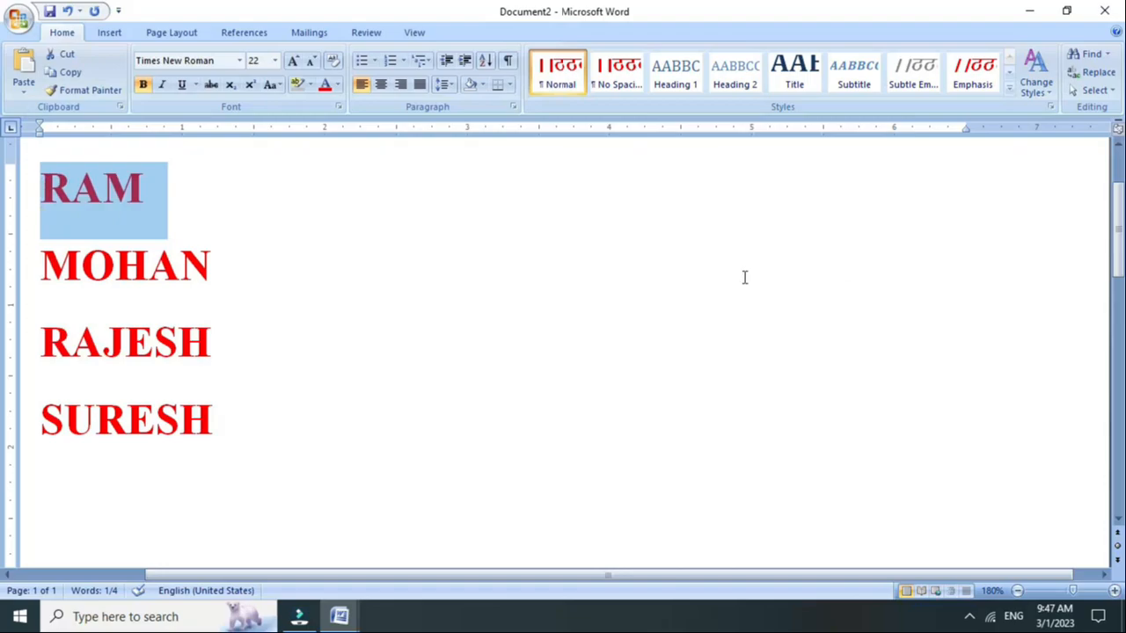
pyautogui.click(269, 226)
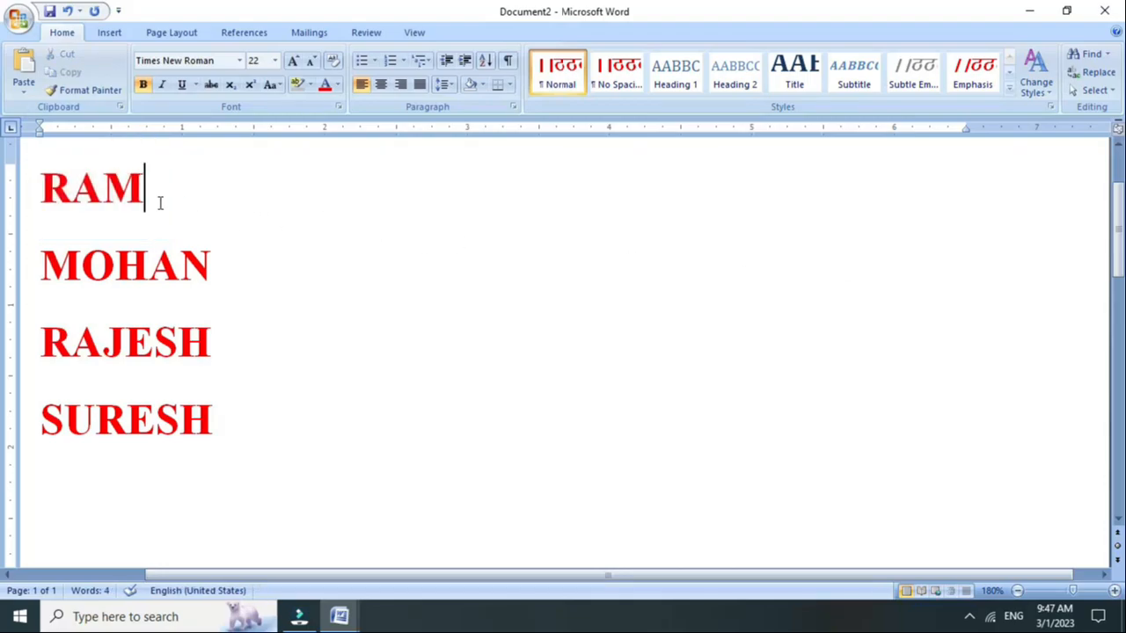
# - Add a new line below the last name and fill it with repeated F letters until it wraps
pyautogui.write('F')
pyautogui.click(160, 213)
pyautogui.press('BackSpace')
pyautogui.press('Down')
pyautogui.press('Down')
pyautogui.press('Return')
pyautogui.write('FFFFFFFFFFFFFFFFFFFFFFFFFF')
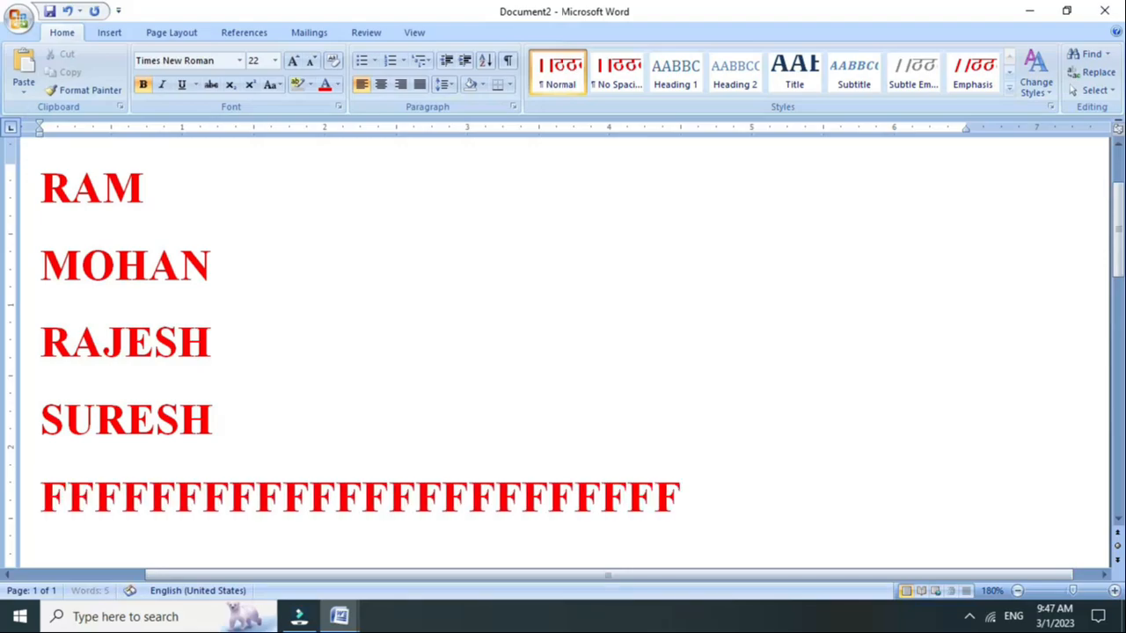
pyautogui.write('FFFFFFFF')
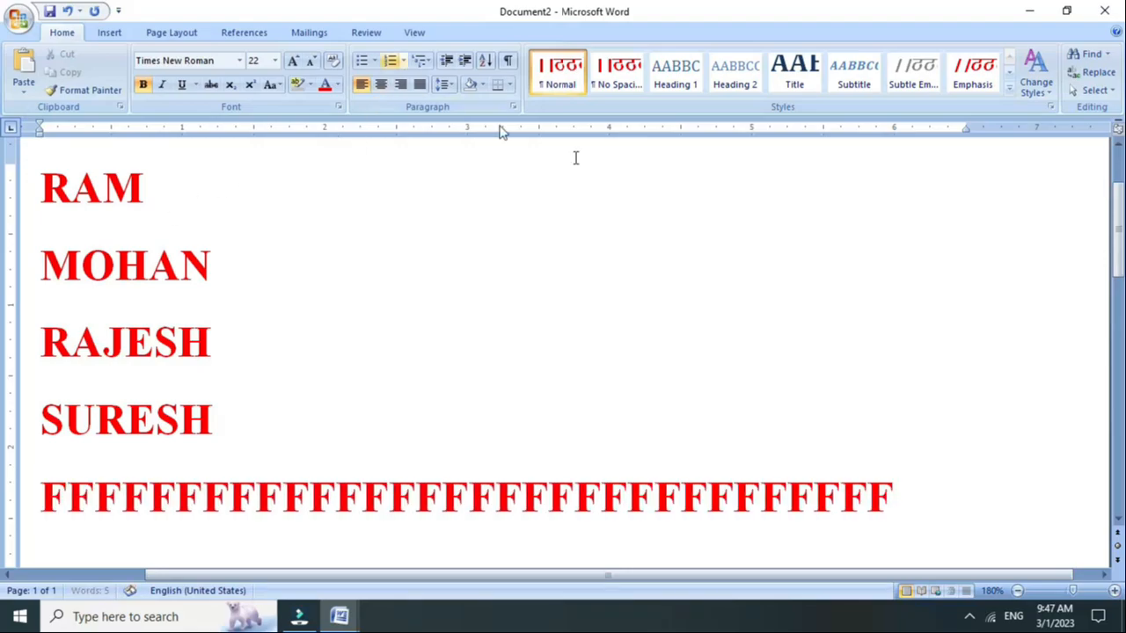
pyautogui.write('F')
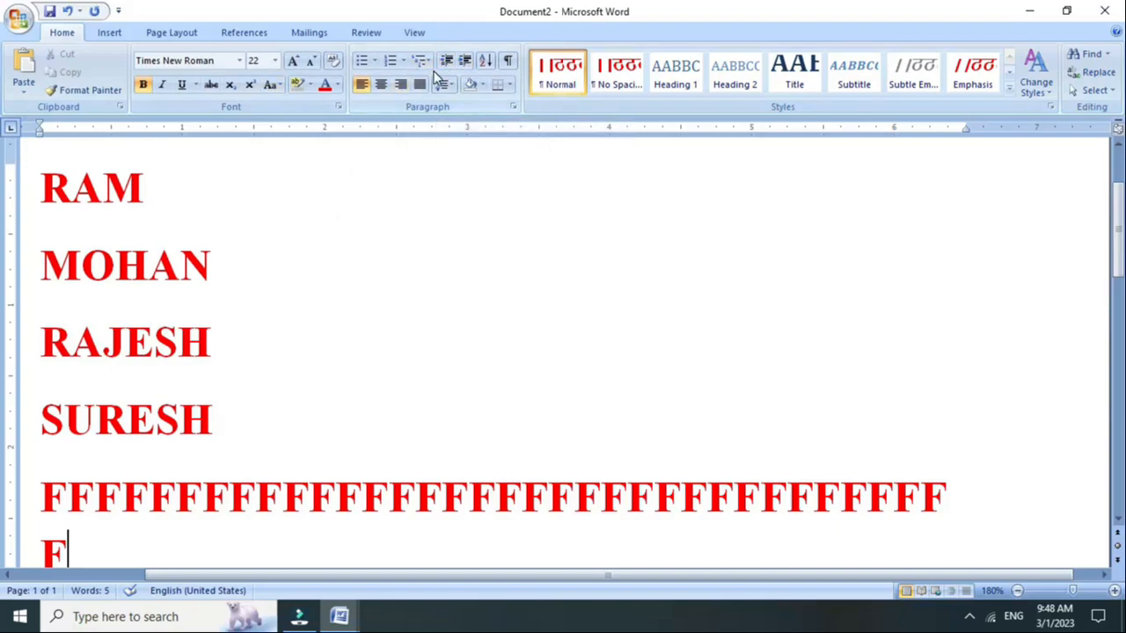
# - Select the second name in the list and increase its indent repeatedly to about 5 inches
pyautogui.moveTo(236, 263); pyautogui.dragTo(51, 258)
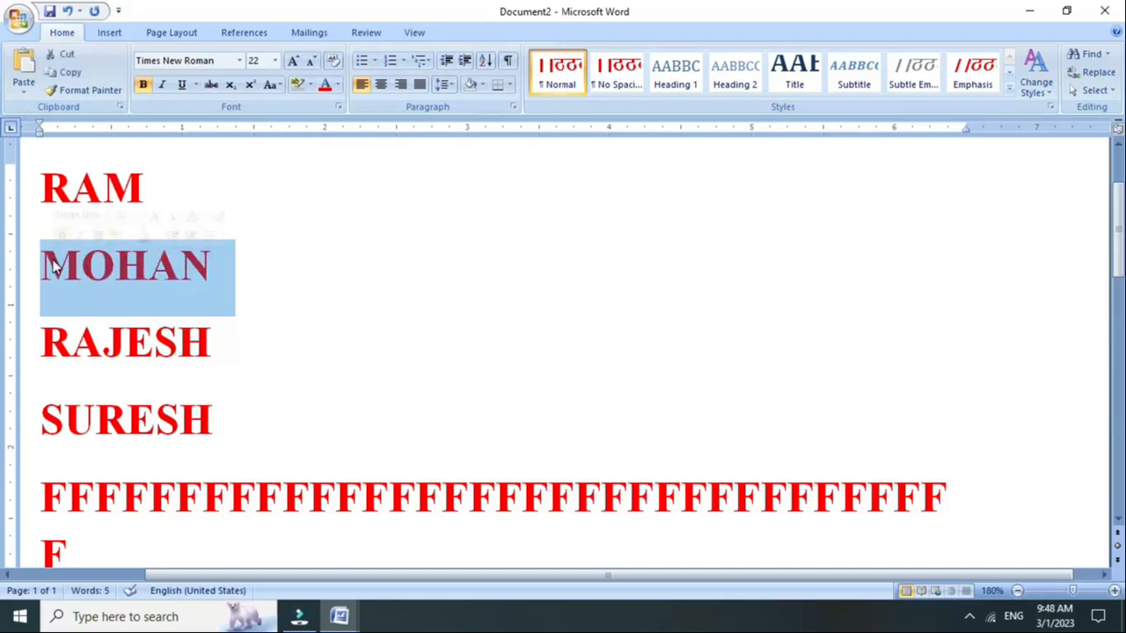
pyautogui.click(466, 61)
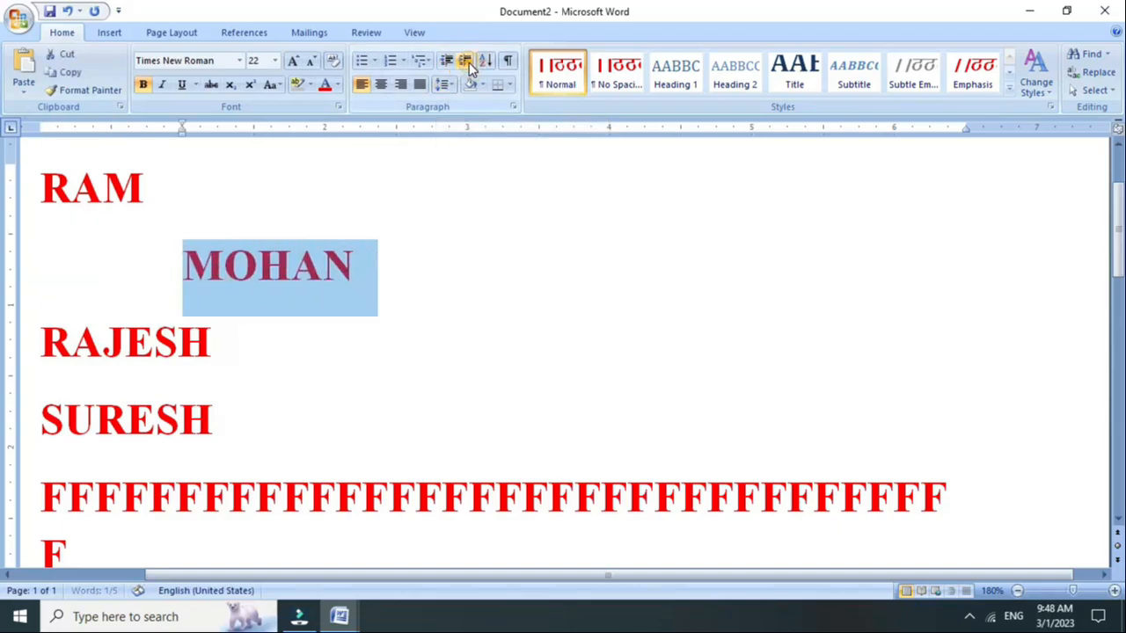
pyautogui.click(466, 61)
pyautogui.click(466, 61)
pyautogui.click(466, 61)
pyautogui.click(466, 61)
pyautogui.click(466, 60)
pyautogui.click(466, 61)
pyautogui.click(466, 60)
pyautogui.click(466, 61)
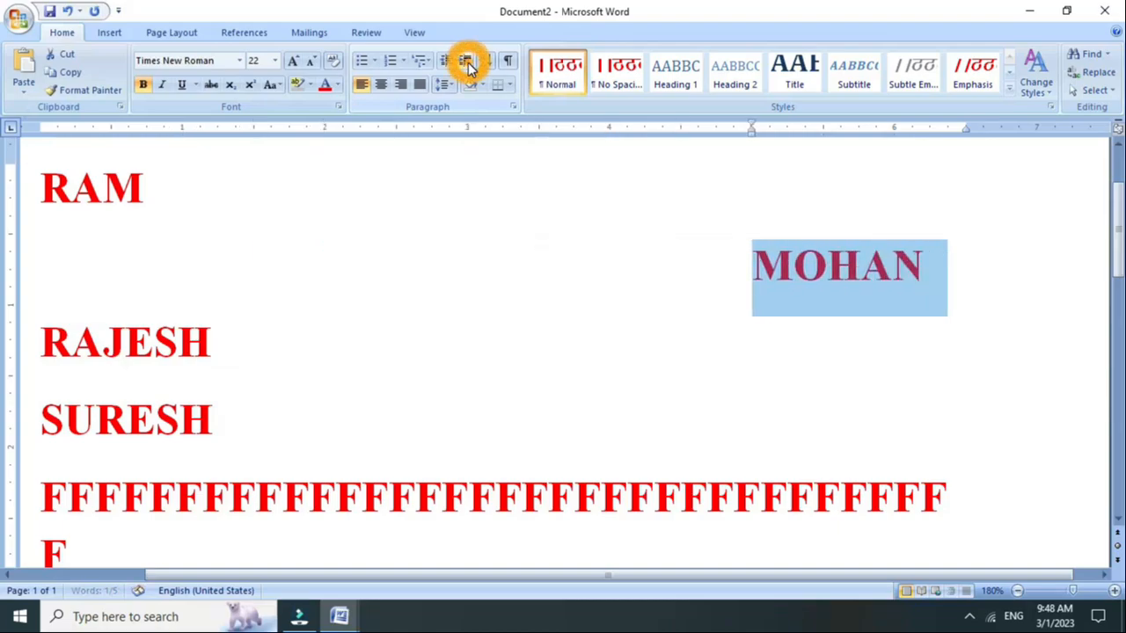
# - Decrease the second name's indent repeatedly until it is back at the left margin
pyautogui.click(446, 59)
pyautogui.click(446, 60)
pyautogui.click(446, 60)
pyautogui.click(446, 60)
pyautogui.click(446, 60)
pyautogui.click(446, 60)
pyautogui.click(446, 60)
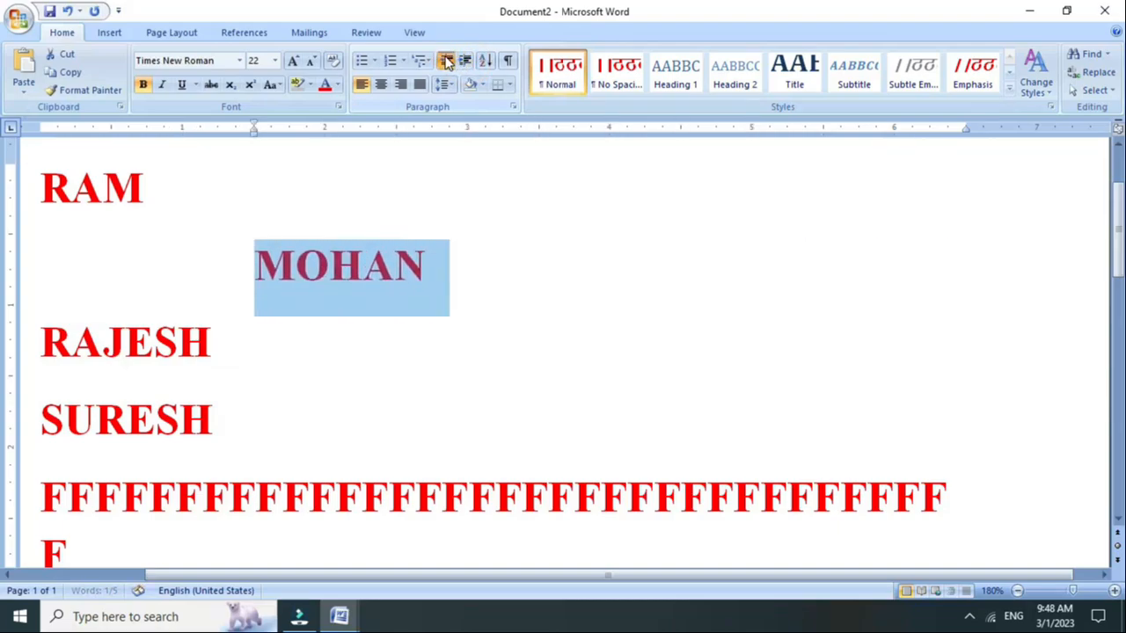
pyautogui.click(446, 60)
pyautogui.click(446, 60)
pyautogui.click(446, 60)
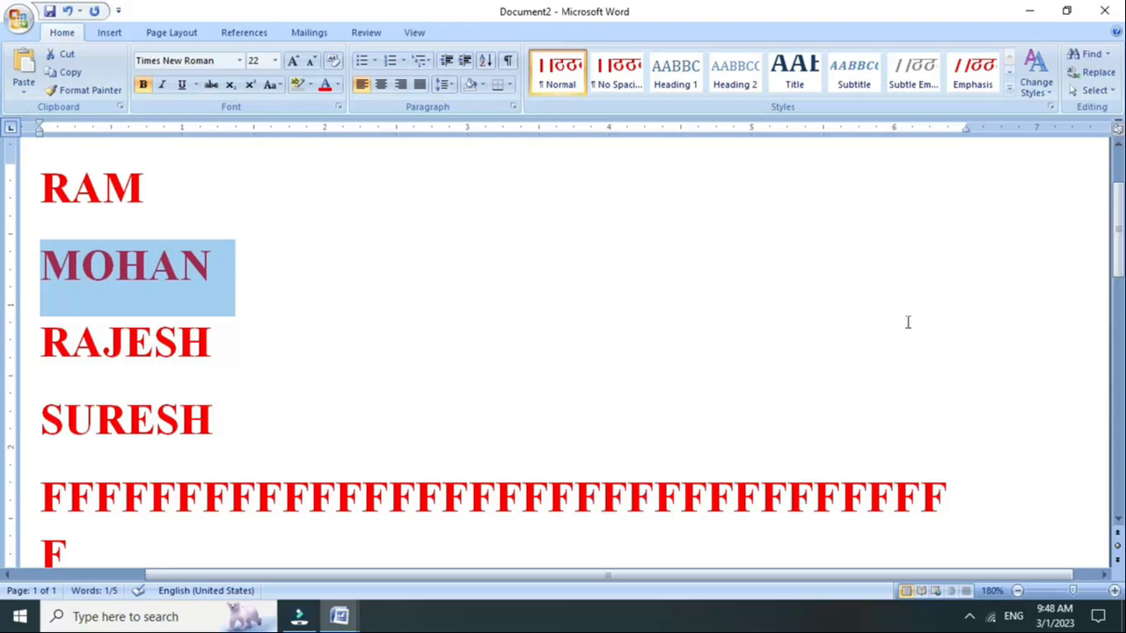
# - Delete the entire contents of Document2
pyautogui.hotkey('ctrl', 'a')
pyautogui.press('Delete')
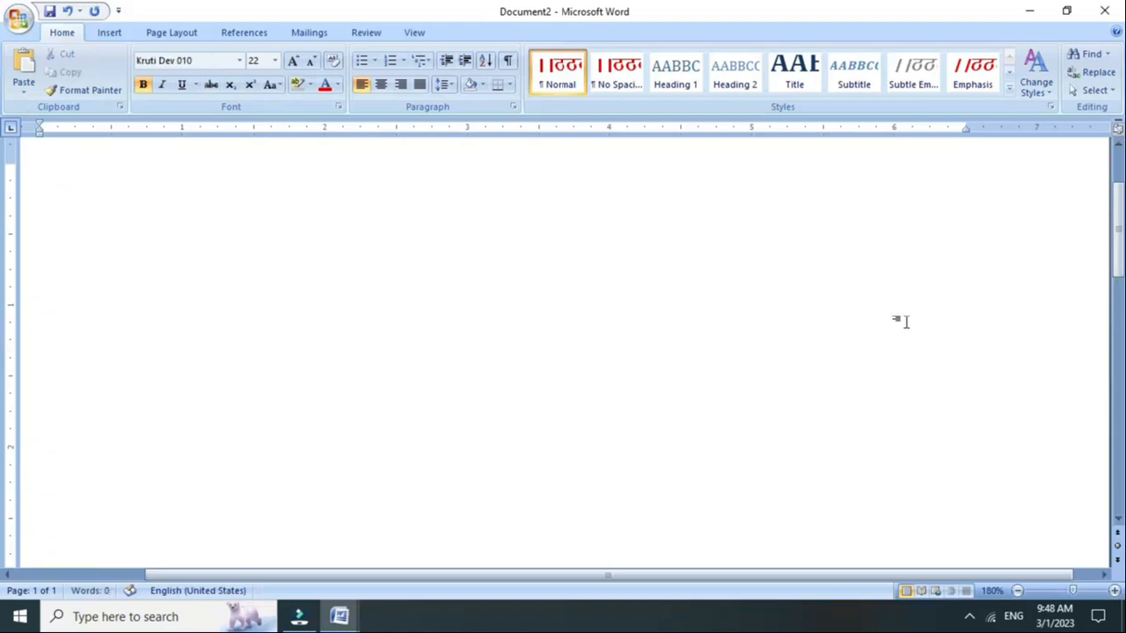
pyautogui.write('=RAND')
pyautogui.press('BackSpace')
pyautogui.press('BackSpace')
pyautogui.press('BackSpace')
pyautogui.press('BackSpace')
pyautogui.press('BackSpace')
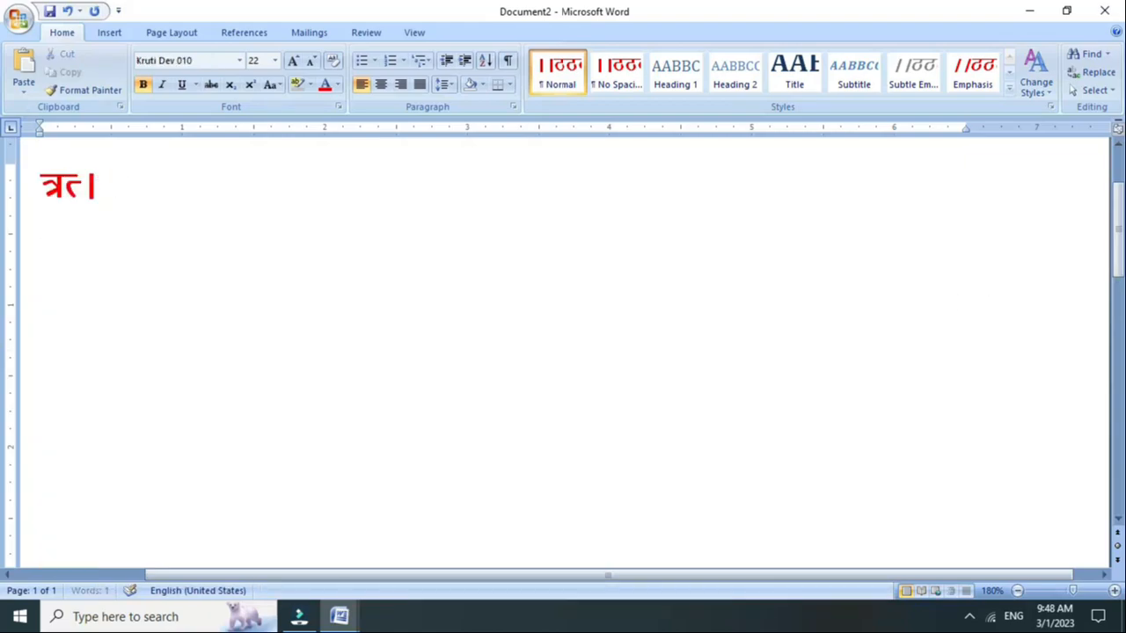
# - Set the font to Times New Roman, size 16, with the Automatic font color
pyautogui.click(238, 61)
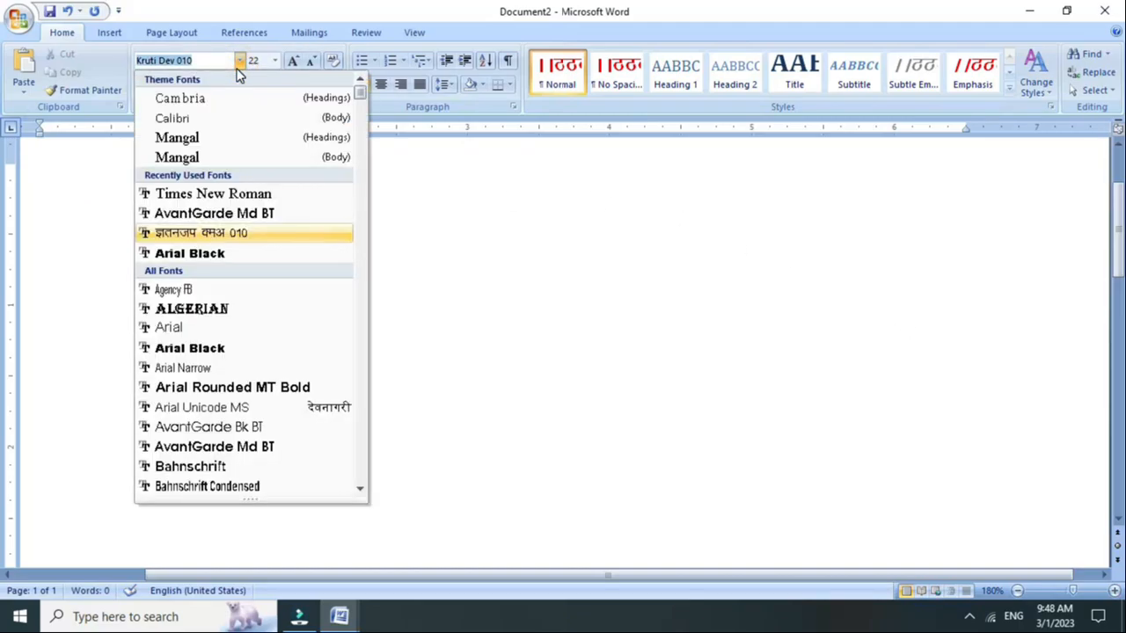
pyautogui.press('Up')
pyautogui.press('Up')
pyautogui.press('Return')
pyautogui.click(312, 62)
pyautogui.click(312, 62)
pyautogui.click(312, 62)
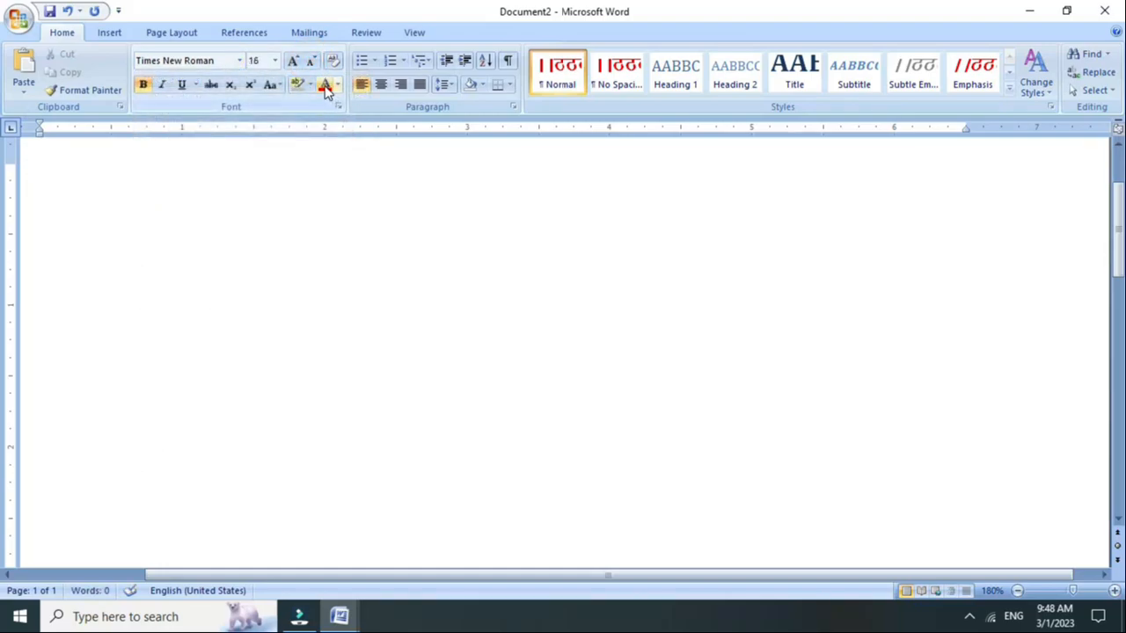
pyautogui.click(338, 85)
pyautogui.click(329, 106)
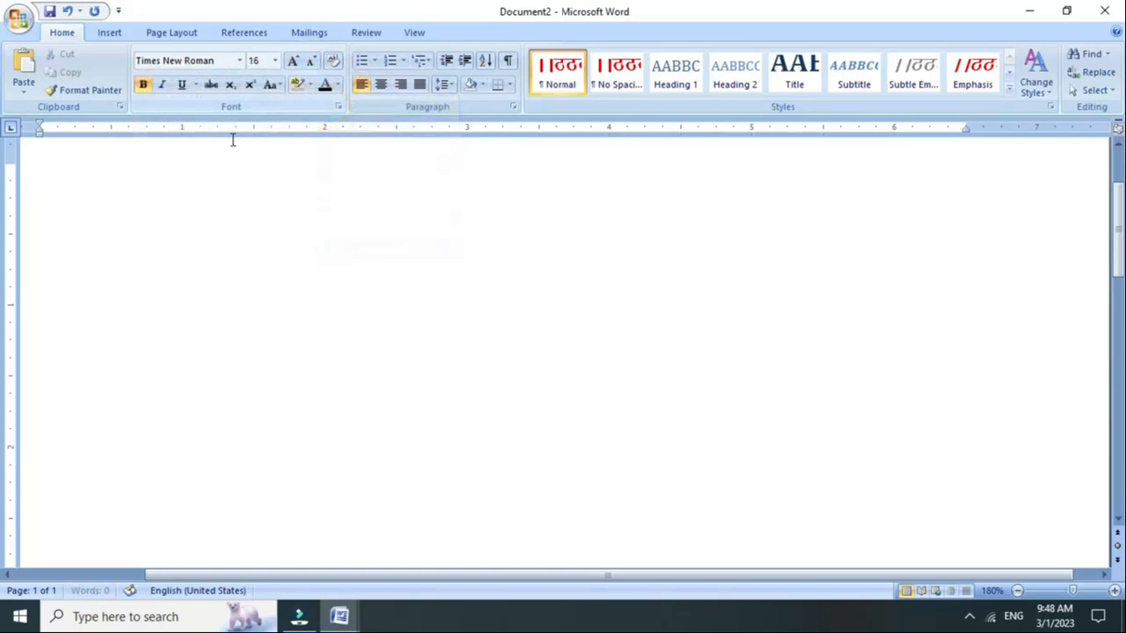
# - Make the current font settings the default for new documents in the Font dialog and confirm the change
pyautogui.click(340, 108)
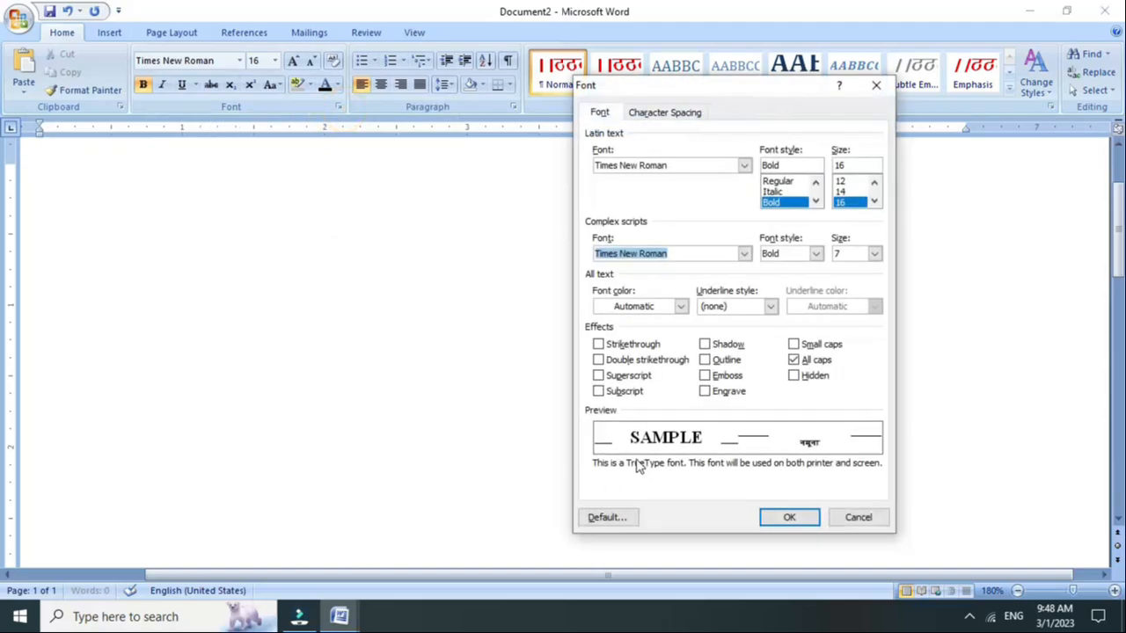
pyautogui.click(607, 517)
pyautogui.click(499, 354)
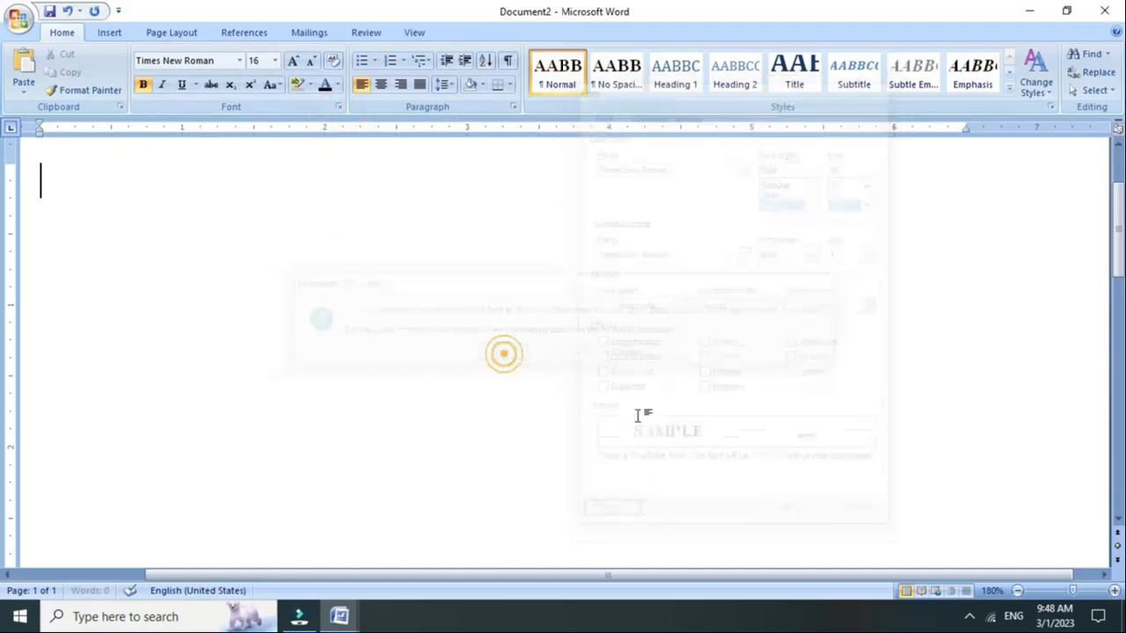
# - Generate sample paragraphs with =RAND() and zoom out to 100%
pyautogui.write('=RA')
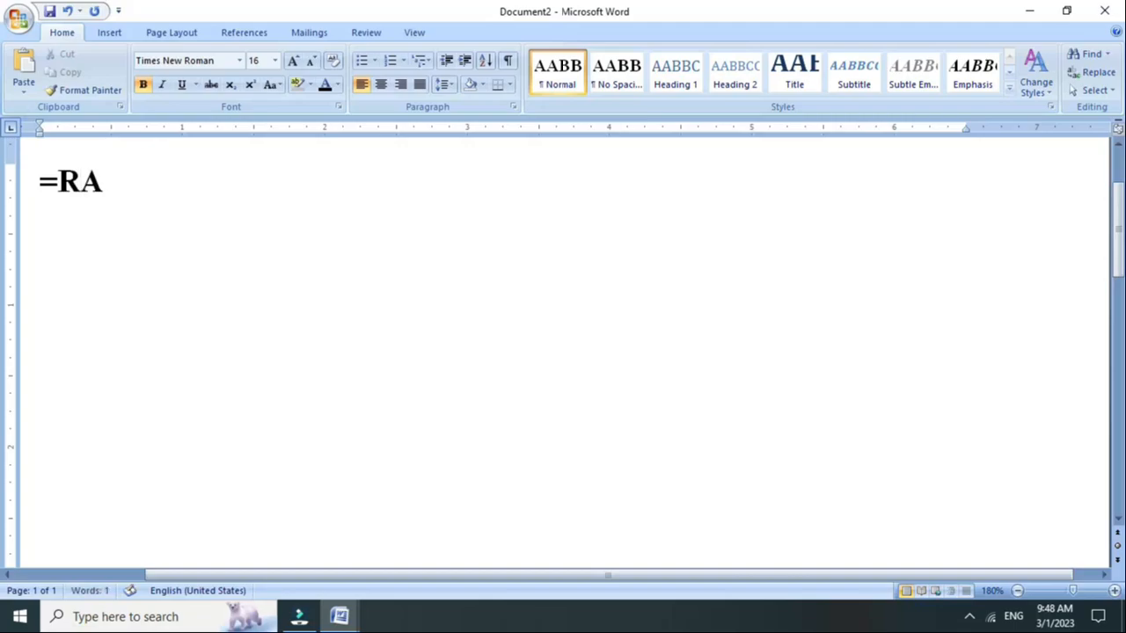
pyautogui.write('ND()')
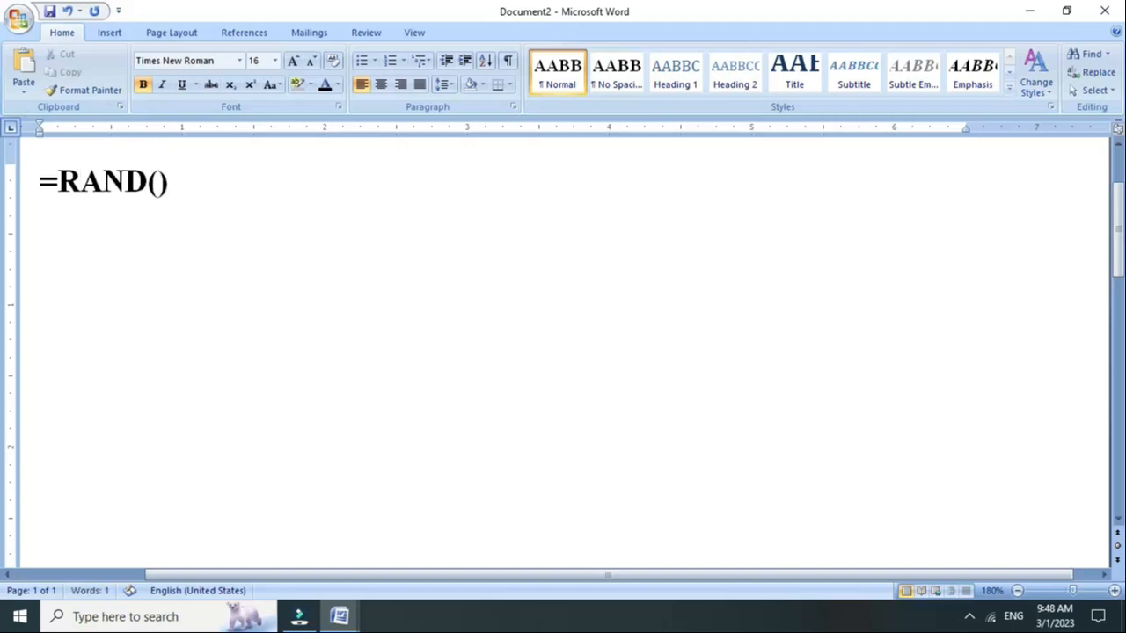
pyautogui.press('Return')
pyautogui.scroll(-8, 644, 221)
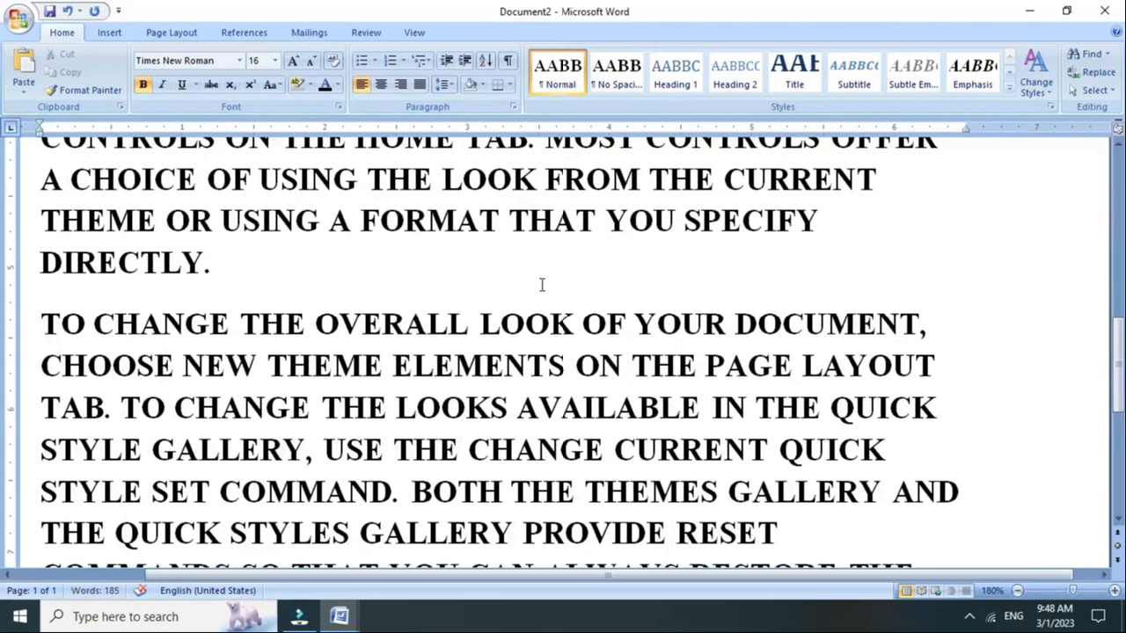
pyautogui.scroll(6, 475, 342)
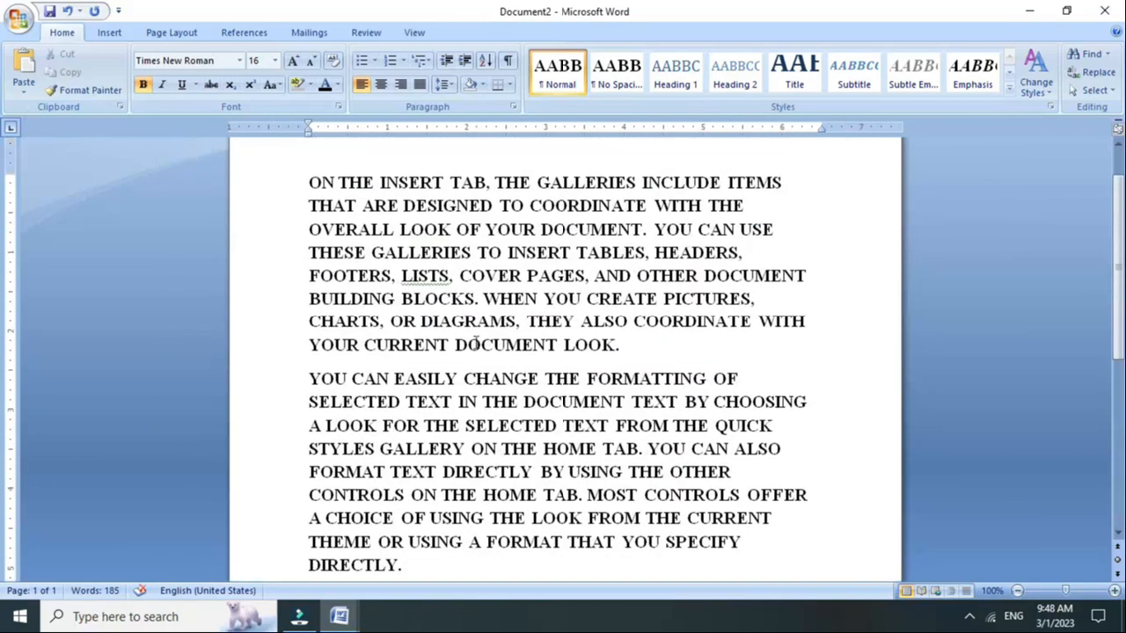
# - Split the first sample paragraph before "HEADERS, FOOTERS" and the "YOU CAN EASILY CHANGE" paragraph before "YOU CAN ALSO FORMAT"
pyautogui.scroll(-2, 396, 378)
pyautogui.scroll(1, 360, 420)
pyautogui.click(652, 253)
pyautogui.press('Return')
pyautogui.scroll(-1, 551, 537)
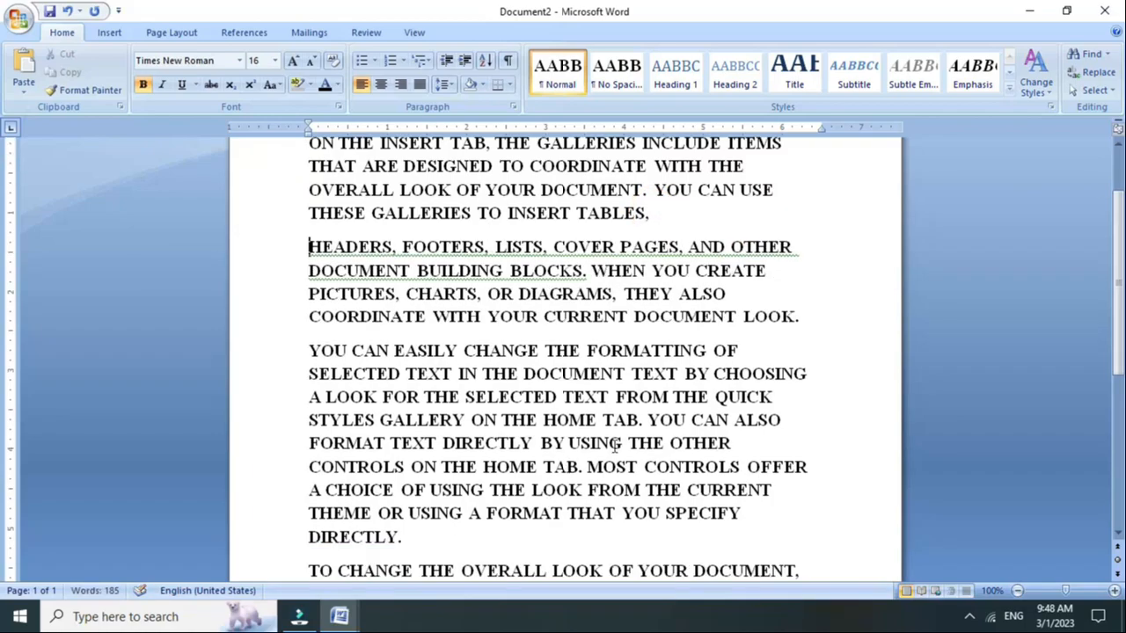
pyautogui.click(651, 421)
pyautogui.press('Return')
pyautogui.scroll(-3, 651, 421)
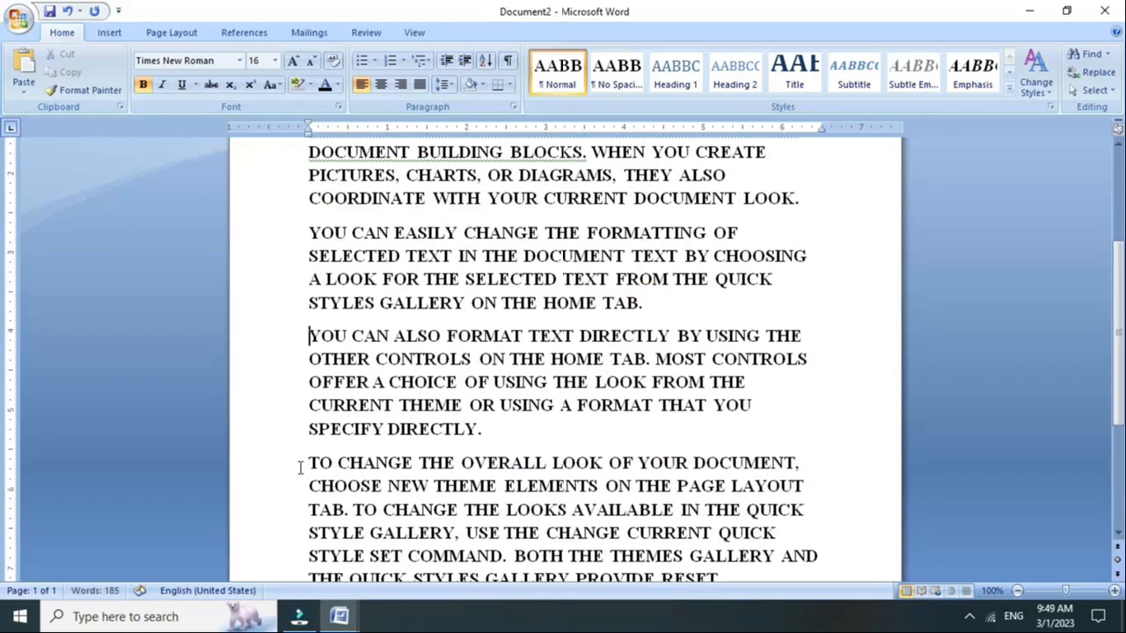
# - Delete the last paragraph, beginning "TO CHANGE THE OVERALL LOOK", and place the cursor in the first paragraph after "THAT ARE"
pyautogui.doubleClick(294, 467)
pyautogui.scroll(-3, 299, 465)
pyautogui.press('BackSpace')
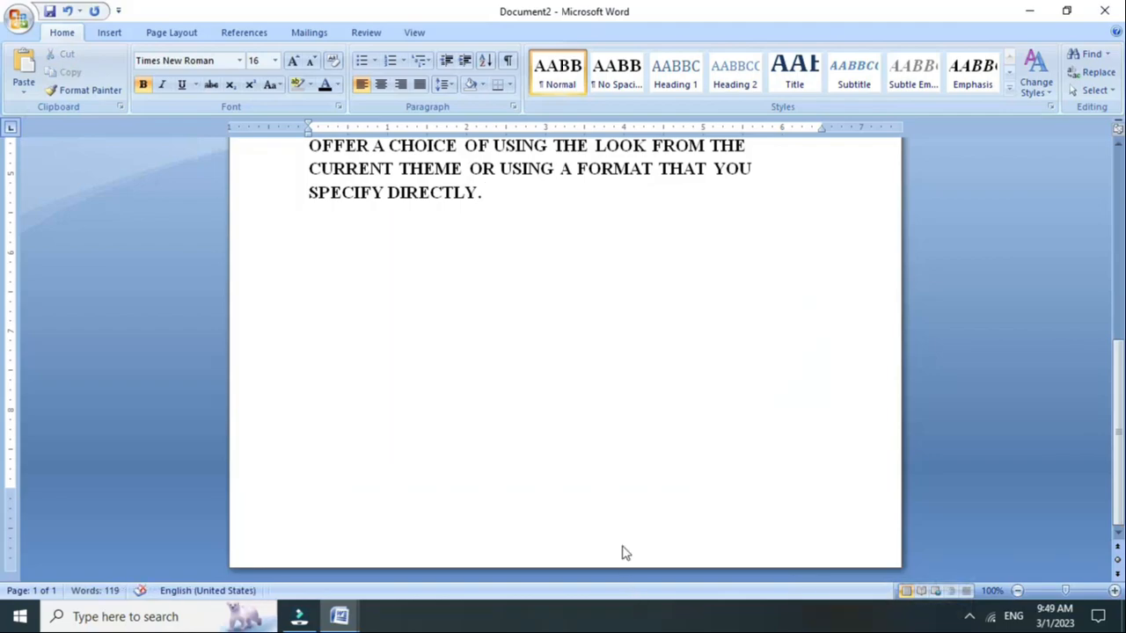
pyautogui.scroll(6, 625, 563)
pyautogui.click(399, 264)
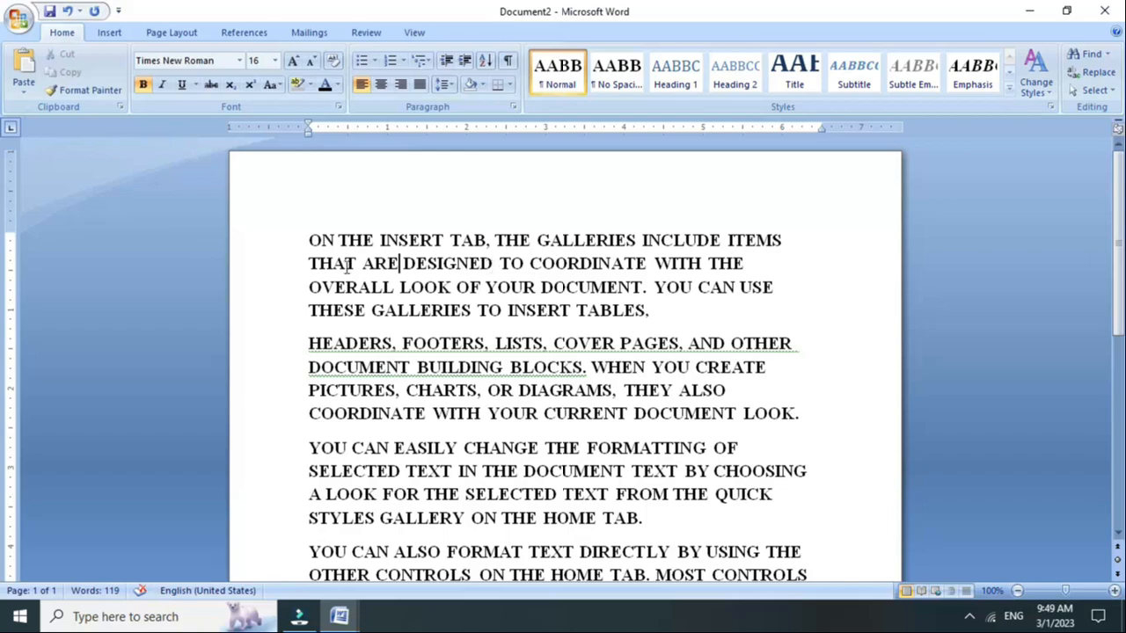
# - Set the first paragraph's right indent to about 3.4 inches on the ruler and justify its text
pyautogui.moveTo(312, 242); pyautogui.dragTo(656, 308)
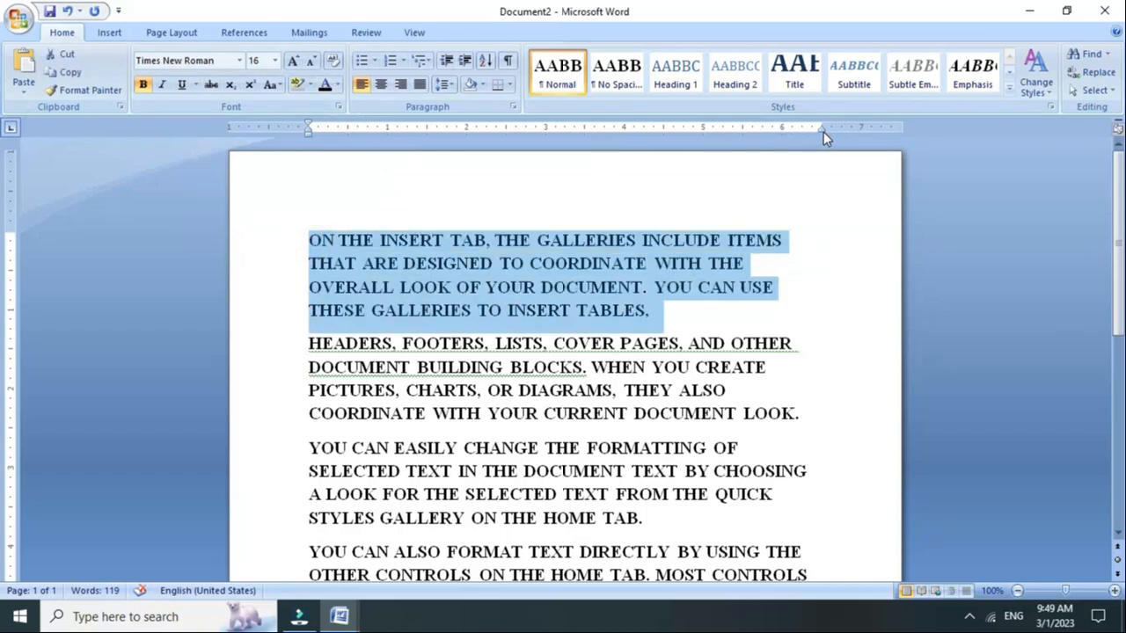
pyautogui.moveTo(820, 130); pyautogui.dragTo(575, 132)
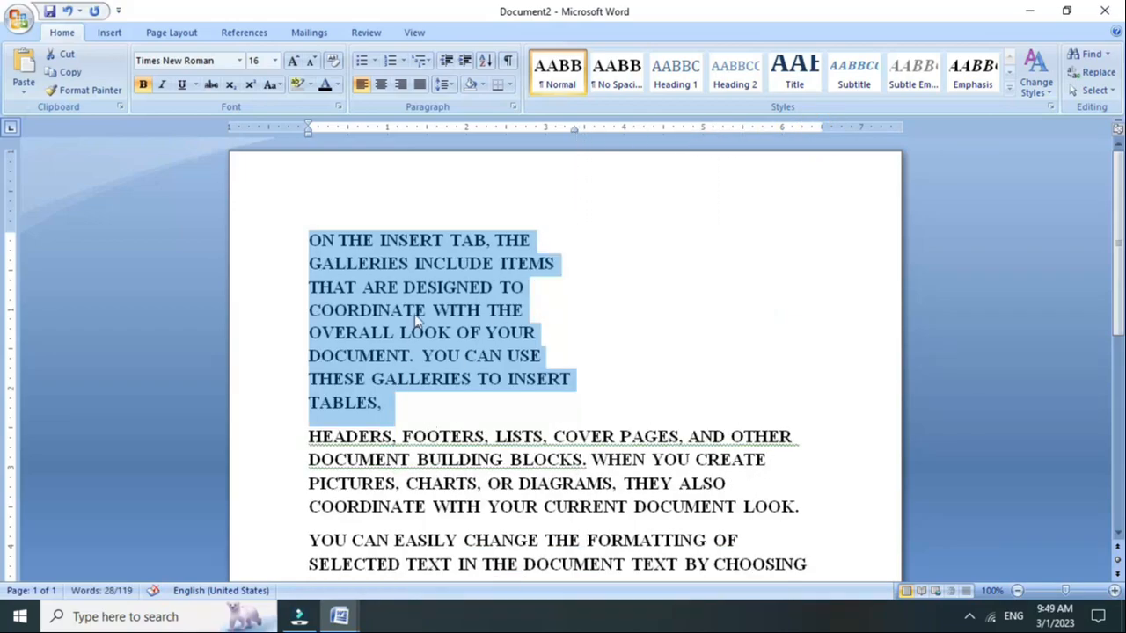
pyautogui.click(420, 84)
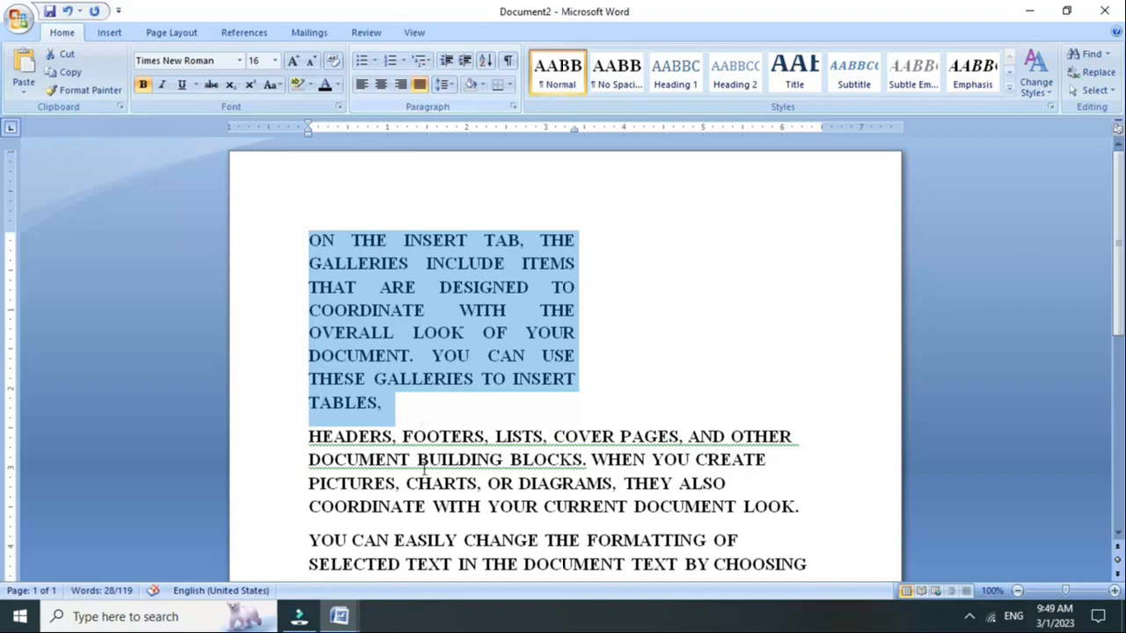
# - Indent the paragraph beginning "HEADERS, FOOTERS" to 3 inches from the left margin and justify its text
pyautogui.scroll(-4, 426, 250)
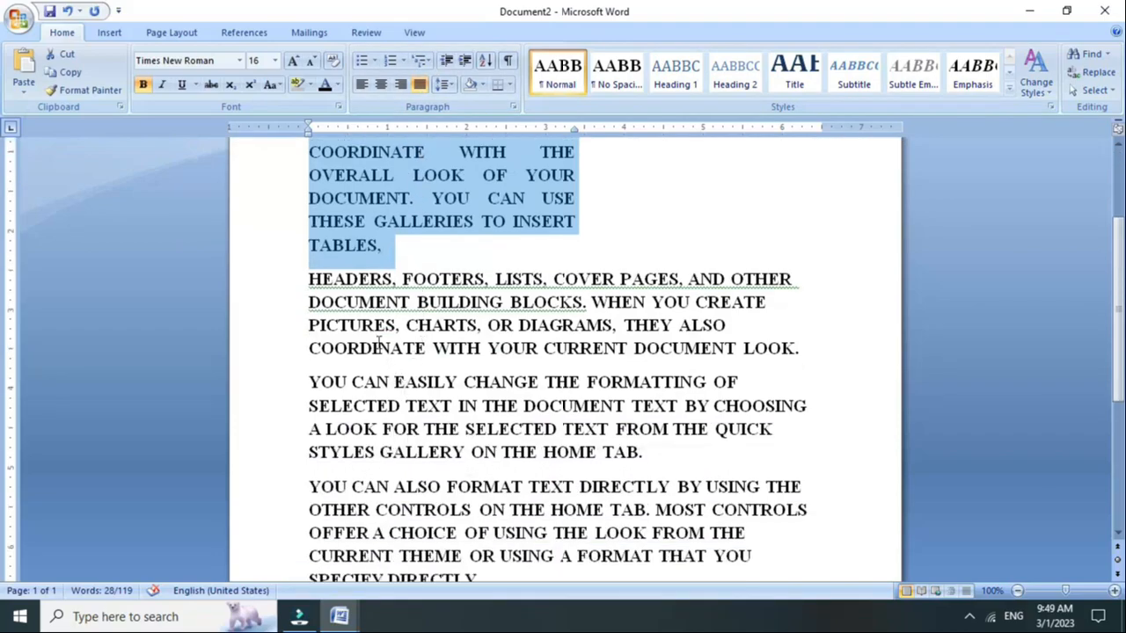
pyautogui.click(346, 299)
pyautogui.moveTo(307, 279); pyautogui.dragTo(829, 348)
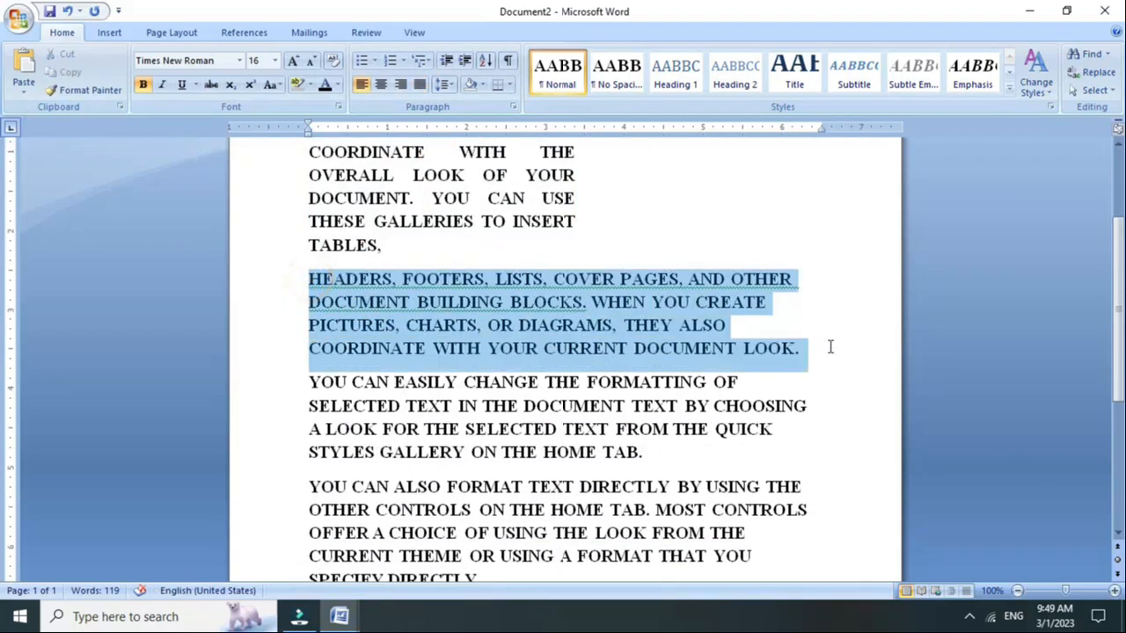
pyautogui.click(464, 62)
pyautogui.click(465, 61)
pyautogui.click(464, 61)
pyautogui.click(464, 62)
pyautogui.click(464, 61)
pyautogui.click(465, 61)
pyautogui.click(464, 62)
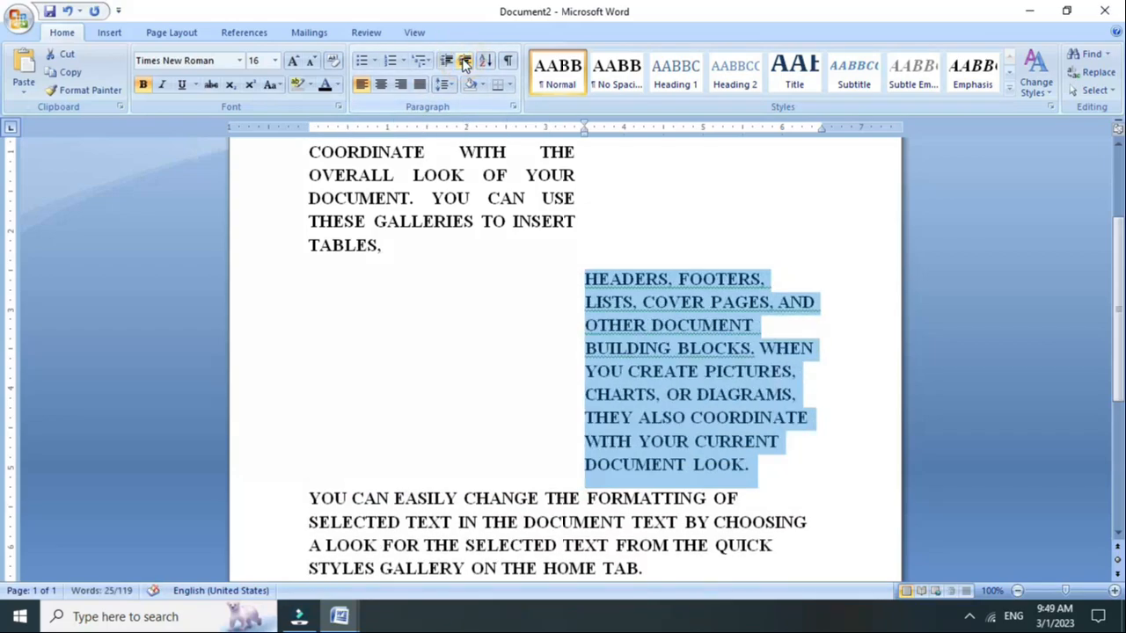
pyautogui.click(446, 61)
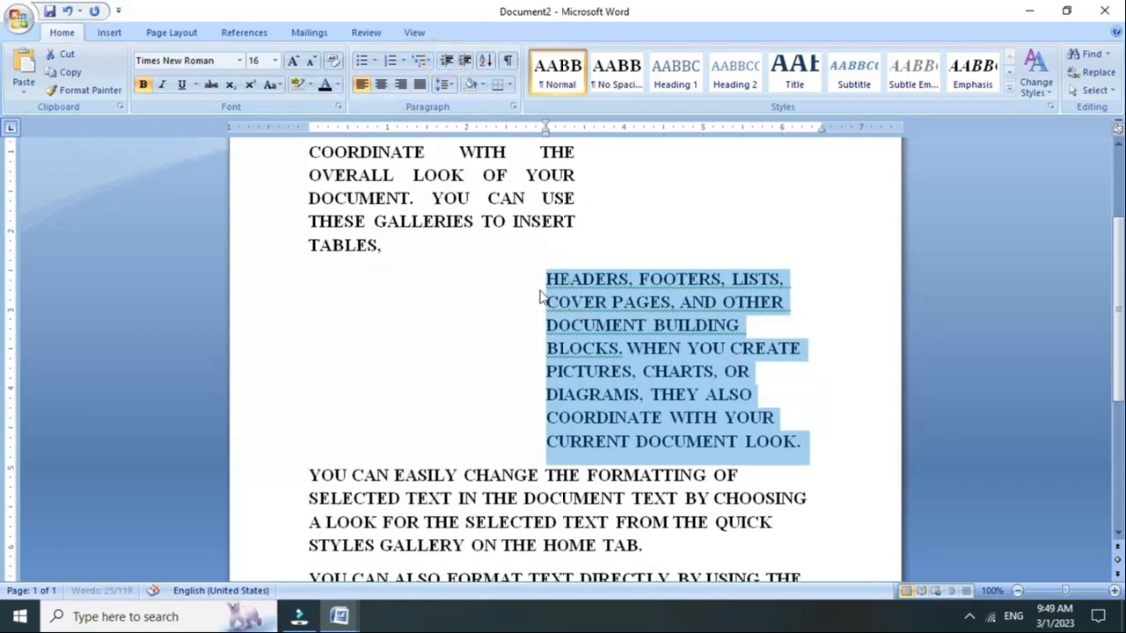
pyautogui.click(419, 85)
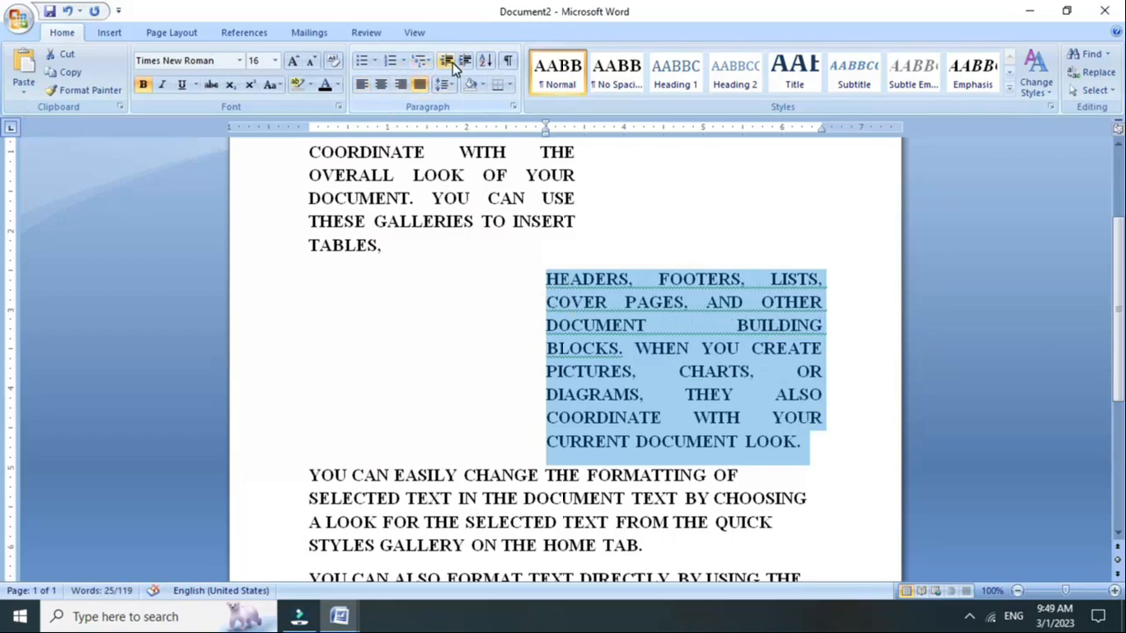
# - Insert a page break after "SPECIFY DIRECTLY." at the end of the last paragraph
pyautogui.scroll(-1, 460, 68)
pyautogui.scroll(-4, 439, 246)
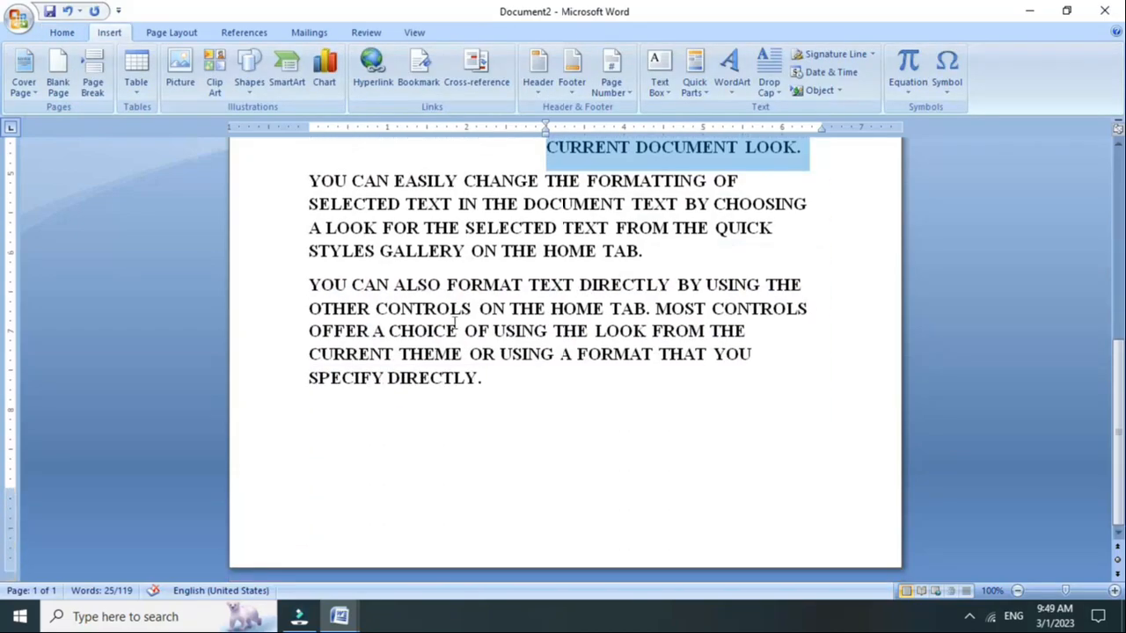
pyautogui.click(519, 390)
pyautogui.hotkey('ctrl', 'Return')
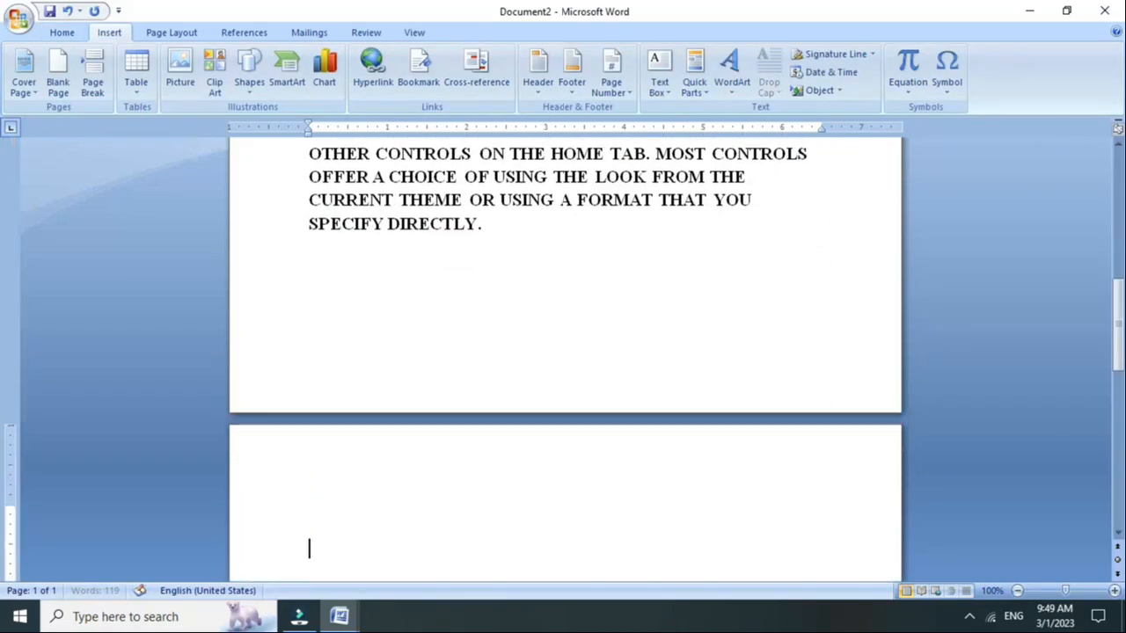
# - Switch to the home document and highlight the "Sort" topic in the Paragraph list
pyautogui.moveTo(351, 622)
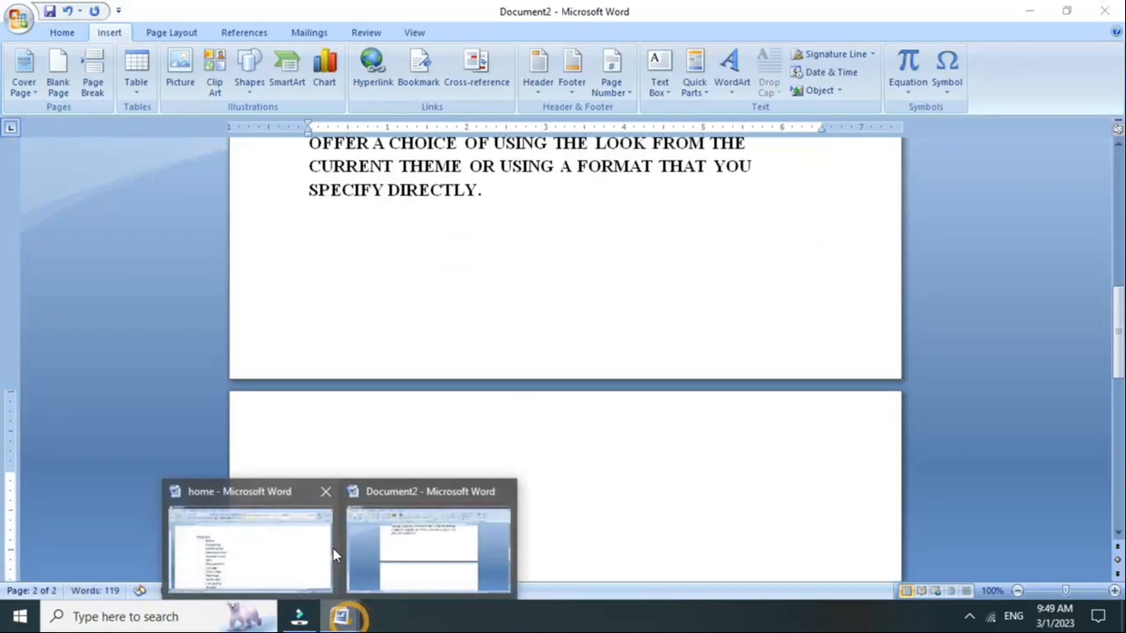
pyautogui.click(283, 559)
pyautogui.click(406, 325)
pyautogui.doubleClick(407, 324)
pyautogui.tripleClick(401, 348)
pyautogui.doubleClick(296, 373)
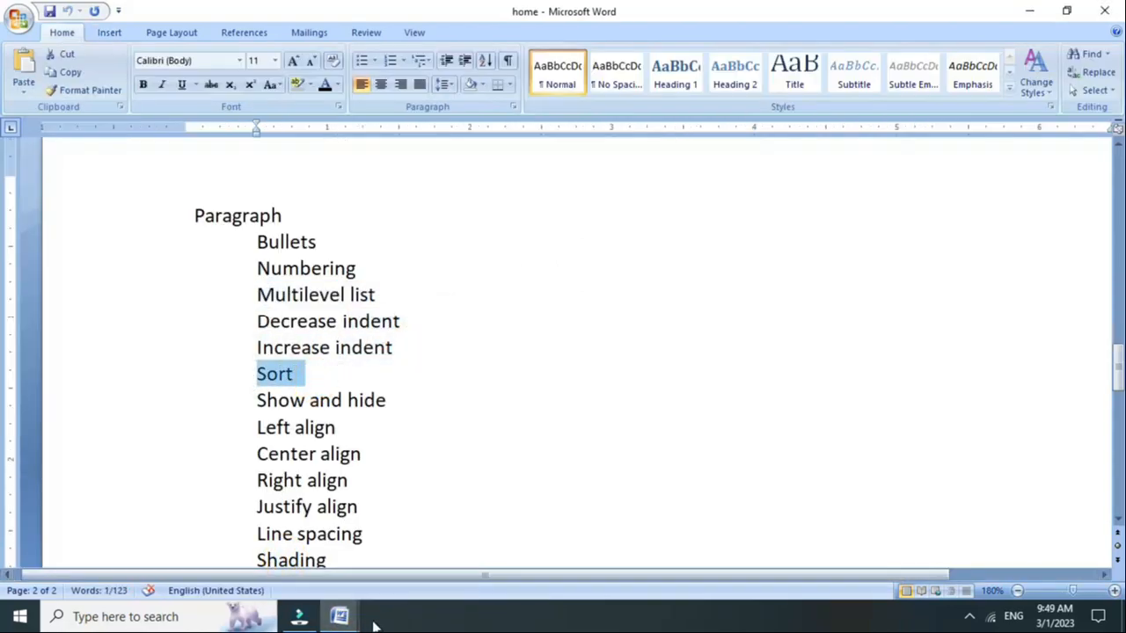
# - Switch back to Document2 and enter five first names in capitals on the new page, one per line
pyautogui.moveTo(374, 622)
pyautogui.click(402, 557)
pyautogui.scroll(-3, 369, 475)
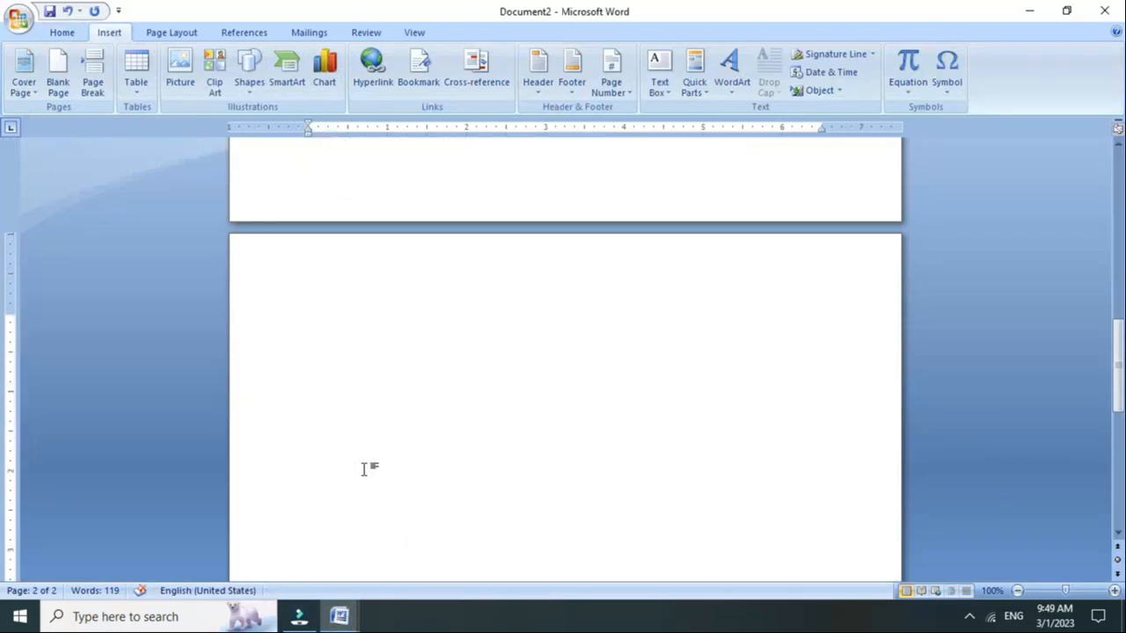
pyautogui.scroll(-2, 363, 468)
pyautogui.write('MOHAN')
pyautogui.press('Return')
pyautogui.write('RAJESH')
pyautogui.press('Return')
pyautogui.write('RA')
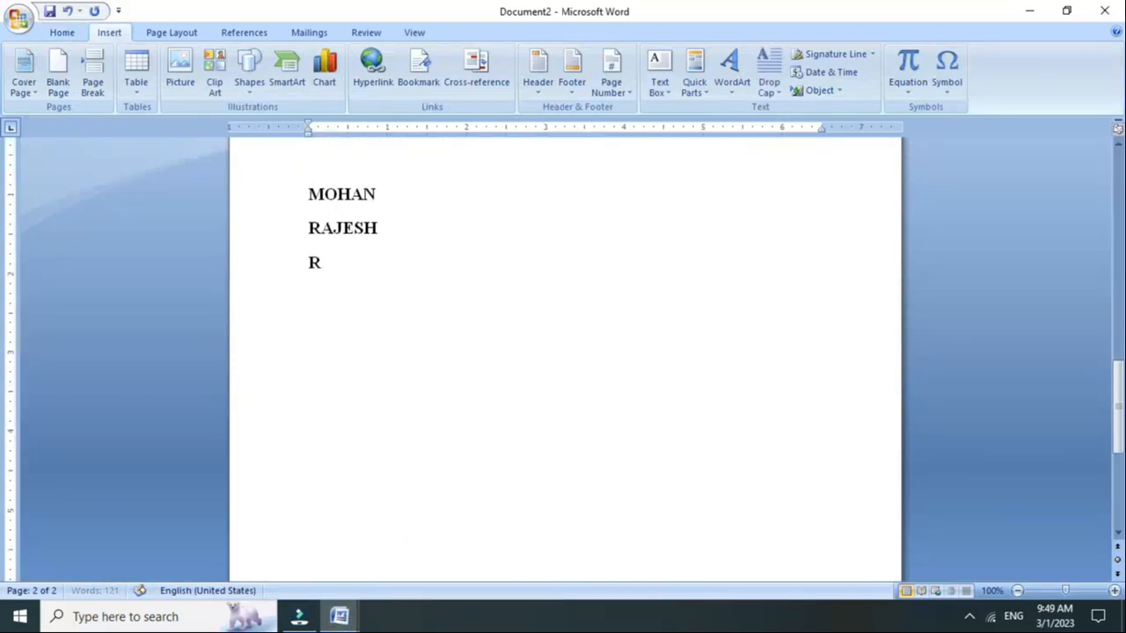
pyautogui.write('TAN')
pyautogui.press('Return')
pyautogui.write('ANKIT')
pyautogui.press('Return')
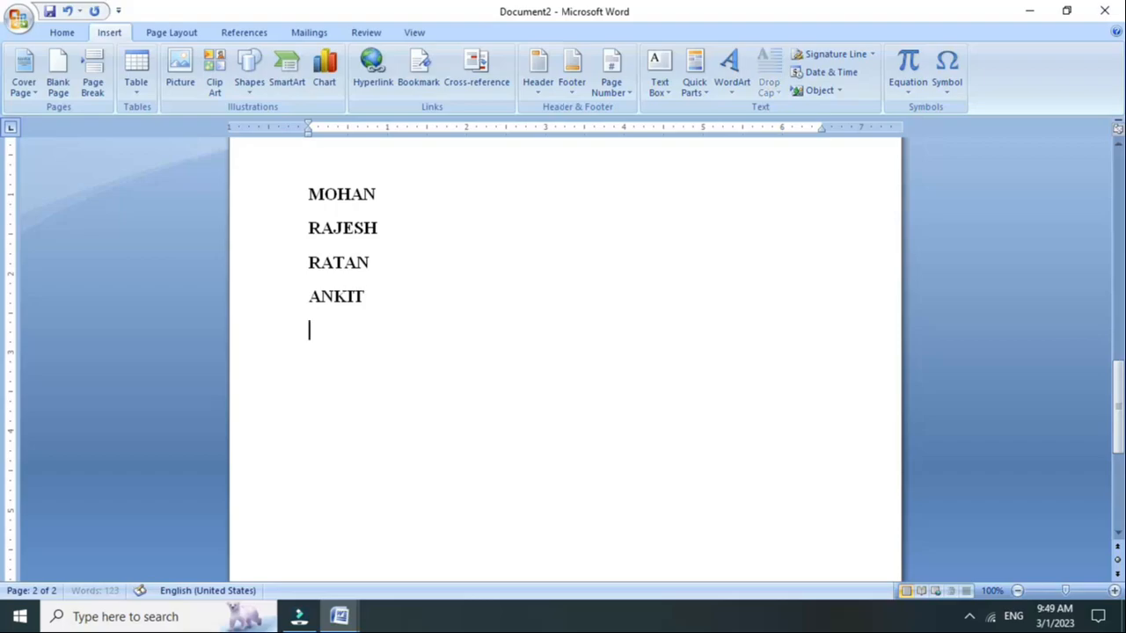
pyautogui.write('SONU')
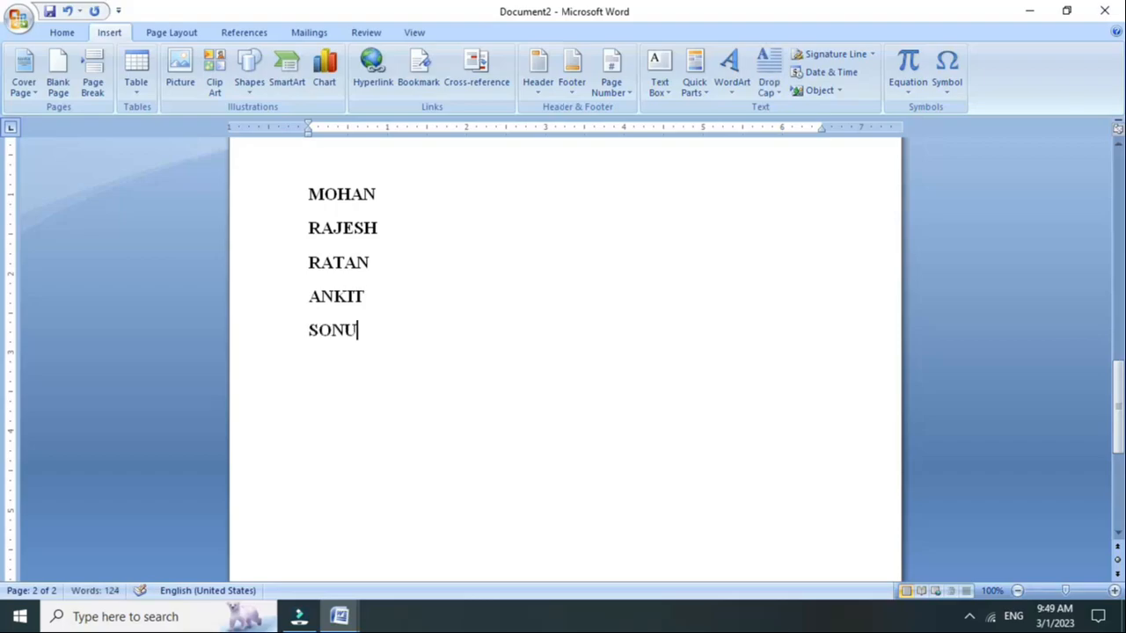
# - Sort the list of five names by paragraphs as text in ascending order
pyautogui.moveTo(377, 339); pyautogui.dragTo(307, 205)
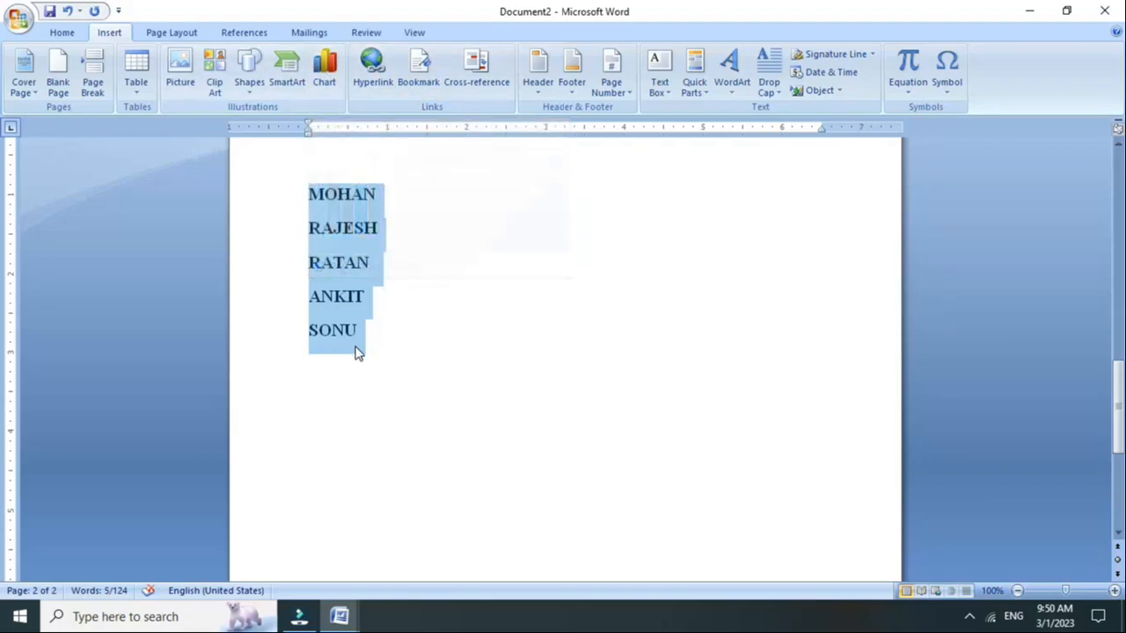
pyautogui.click(61, 33)
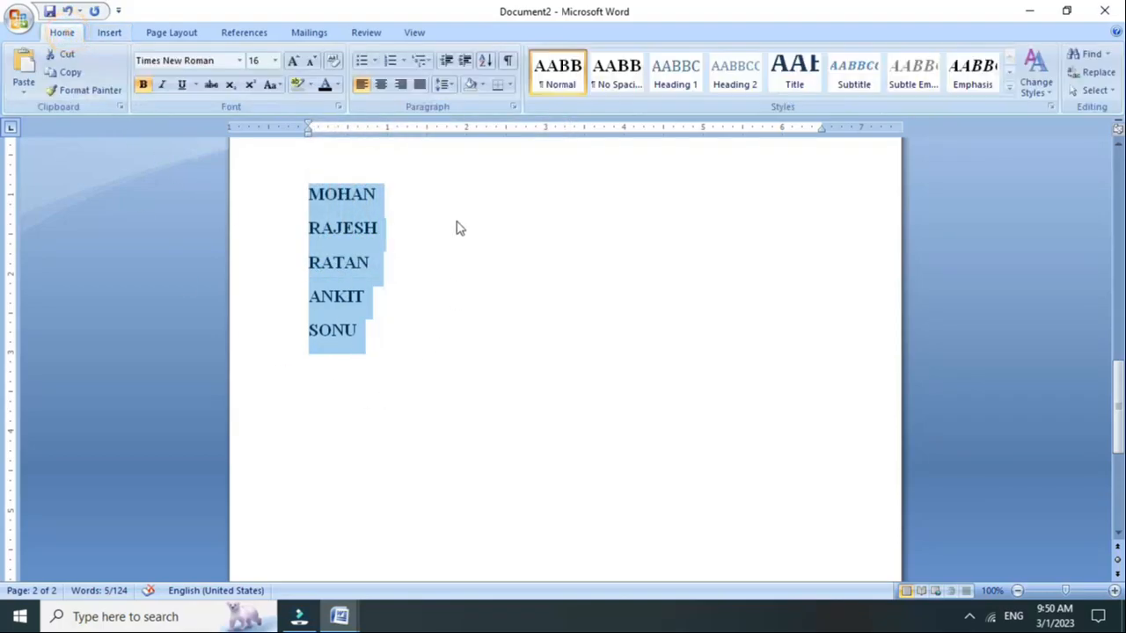
pyautogui.click(485, 60)
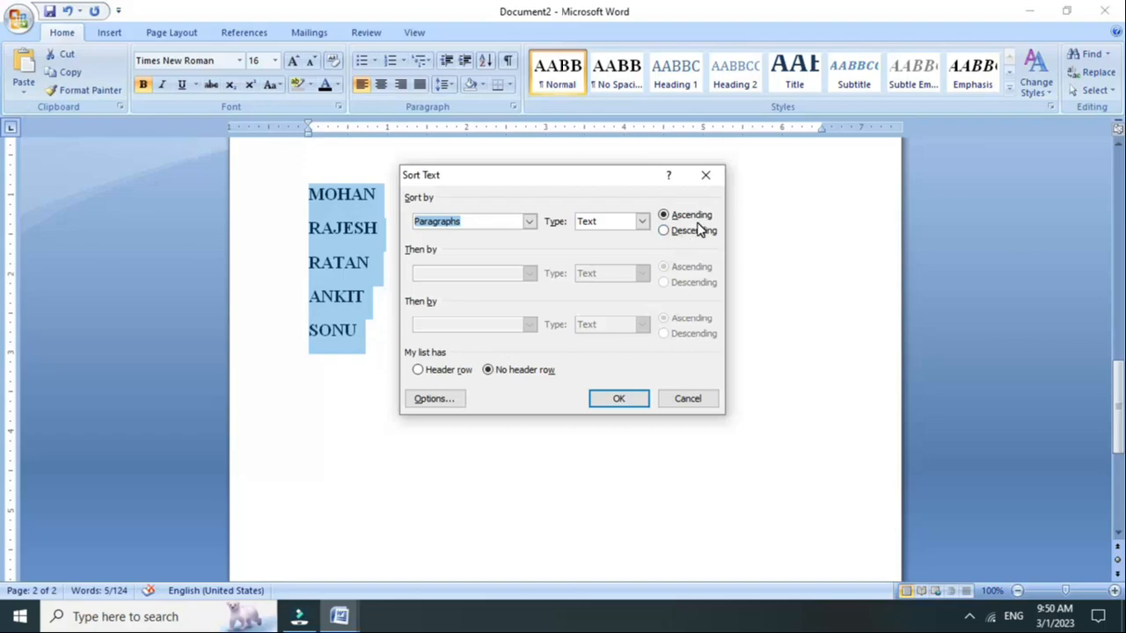
pyautogui.click(618, 399)
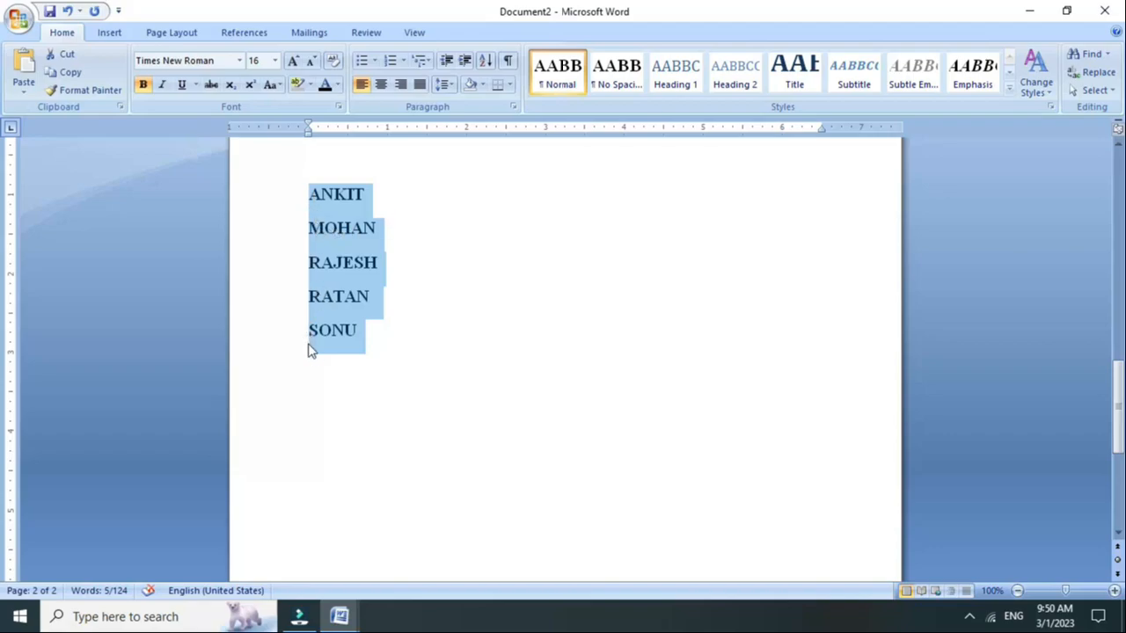
# - Sort the selected list of names again in descending order
pyautogui.click(485, 59)
pyautogui.click(664, 230)
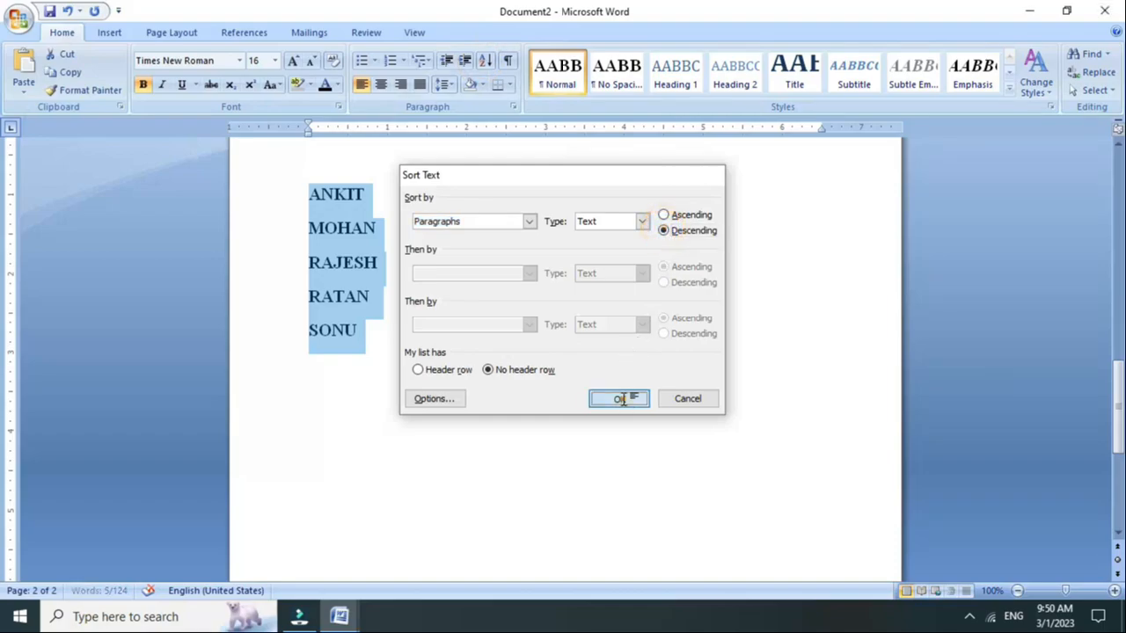
pyautogui.click(618, 398)
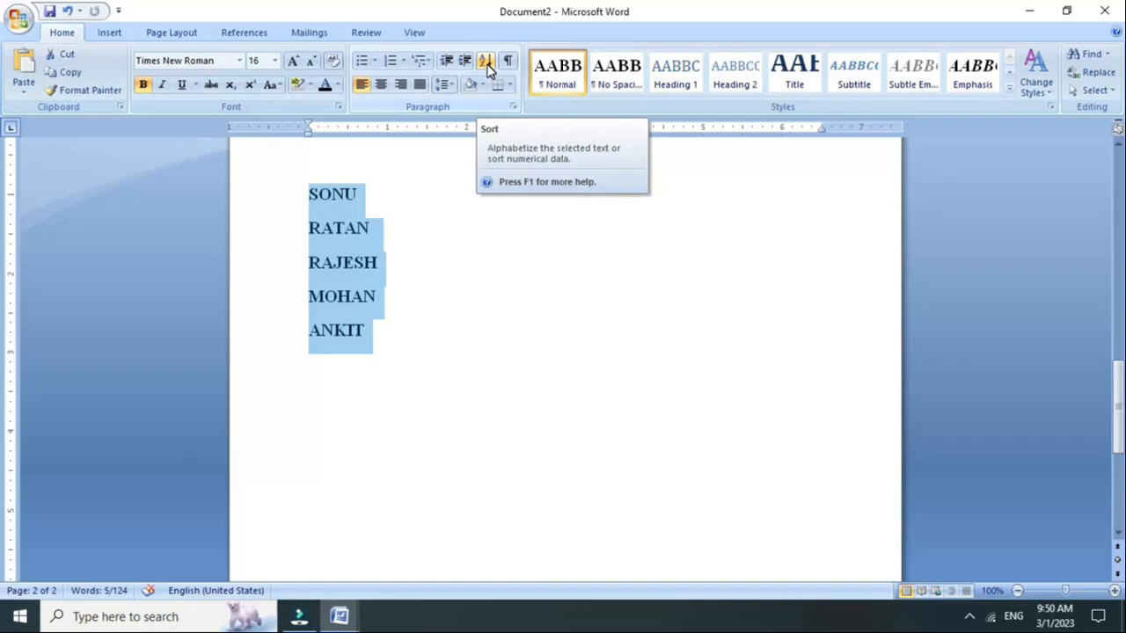
# - Switch to the home document and highlight the "Show and hide" topic in the Paragraph list
pyautogui.moveTo(338, 617)
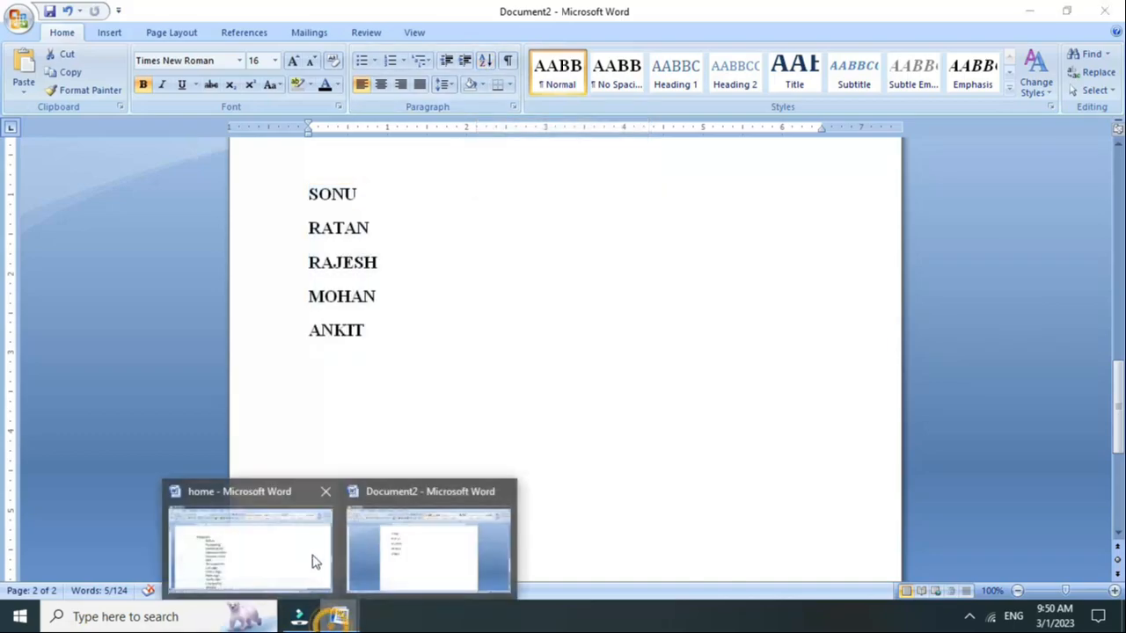
pyautogui.click(294, 537)
pyautogui.moveTo(257, 401); pyautogui.dragTo(375, 412)
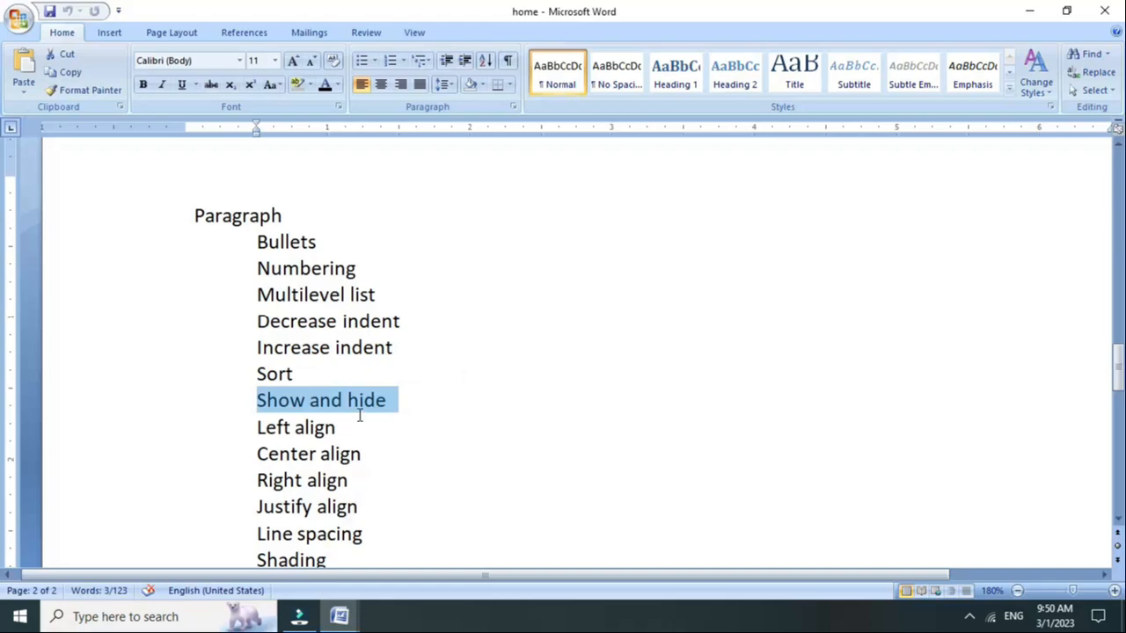
# - Return to Document2 and add a line reading "COMPUTER" below the last name in the list
pyautogui.moveTo(339, 620)
pyautogui.click(404, 538)
pyautogui.scroll(-3, 402, 523)
pyautogui.click(339, 374)
pyautogui.click(390, 207)
pyautogui.press('Return')
pyautogui.write('COMPUTER')
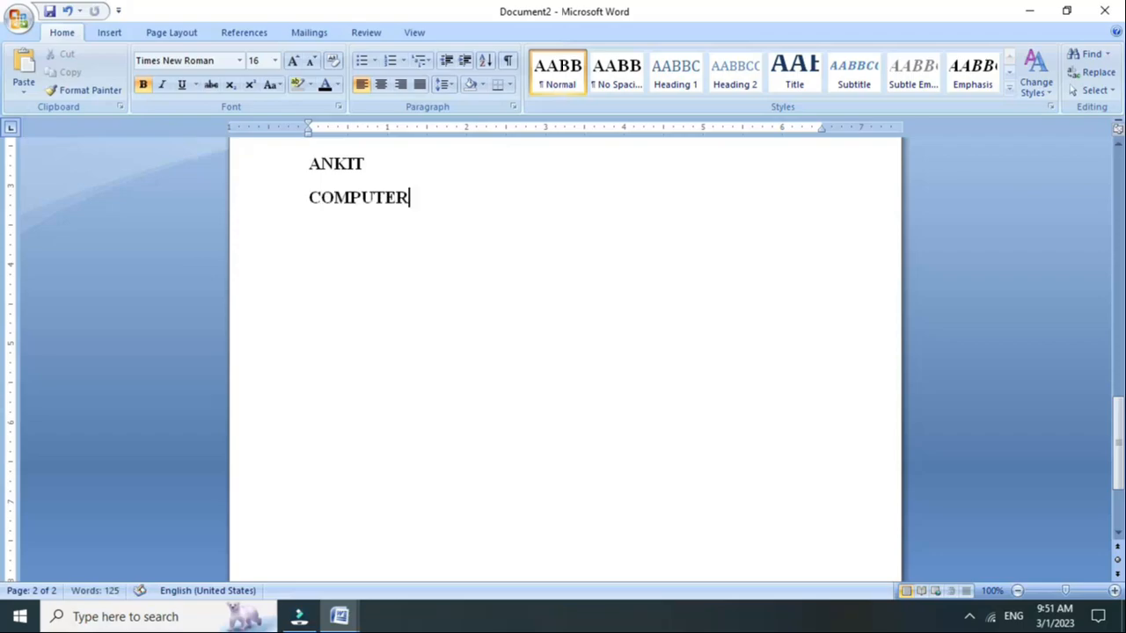
# - Format the "COMPUTER" line as hidden text with the Hidden font effect
pyautogui.click(255, 205)
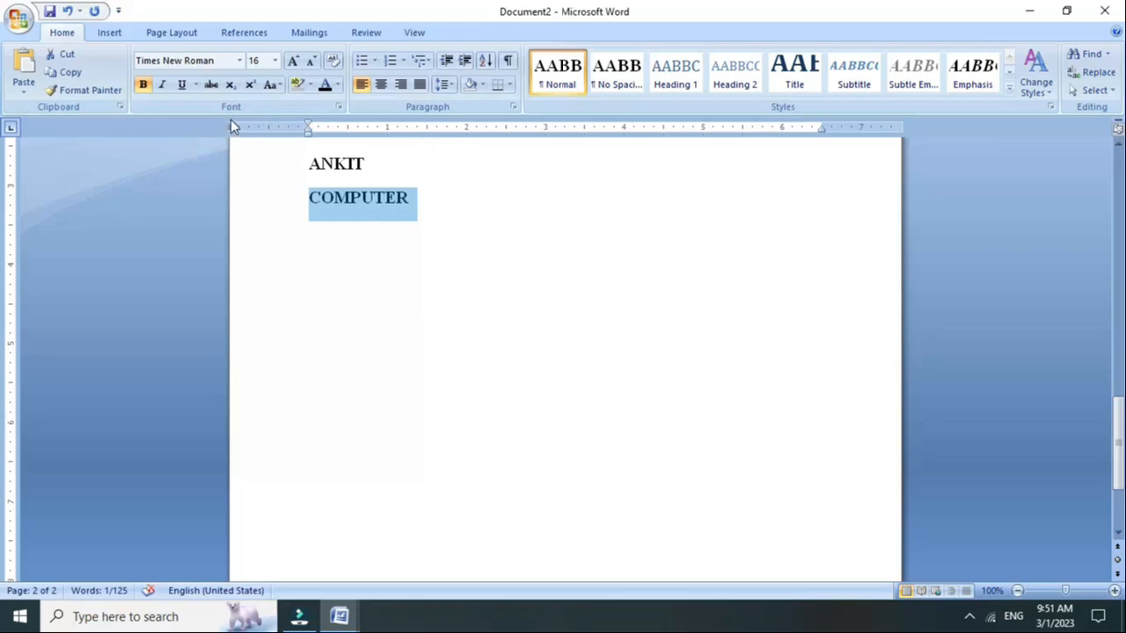
pyautogui.click(338, 108)
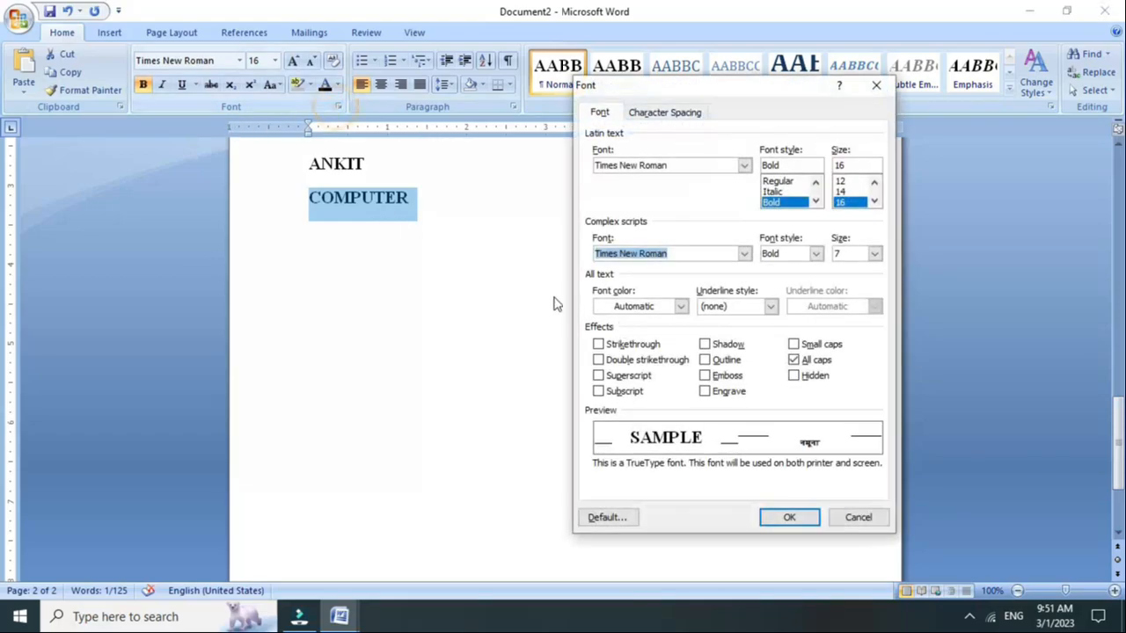
pyautogui.click(795, 377)
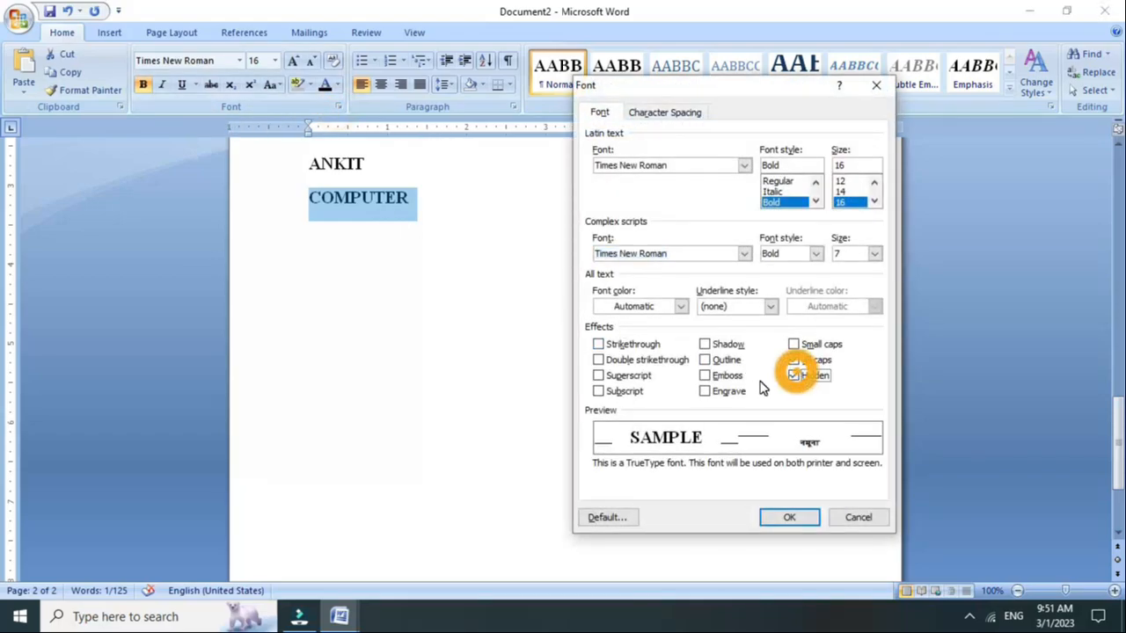
pyautogui.click(791, 517)
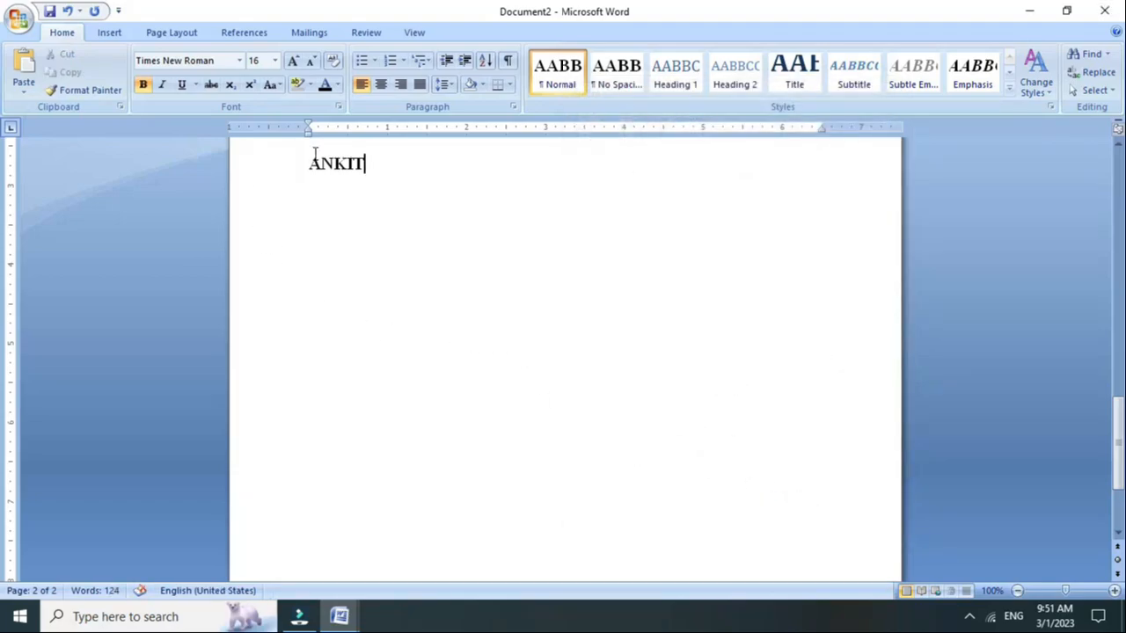
# - Toggle Show/Hide formatting marks repeatedly to demonstrate revealing and concealing the hidden "COMPUTER" line, leaving the marks off
pyautogui.click(512, 63)
pyautogui.click(513, 63)
pyautogui.click(512, 64)
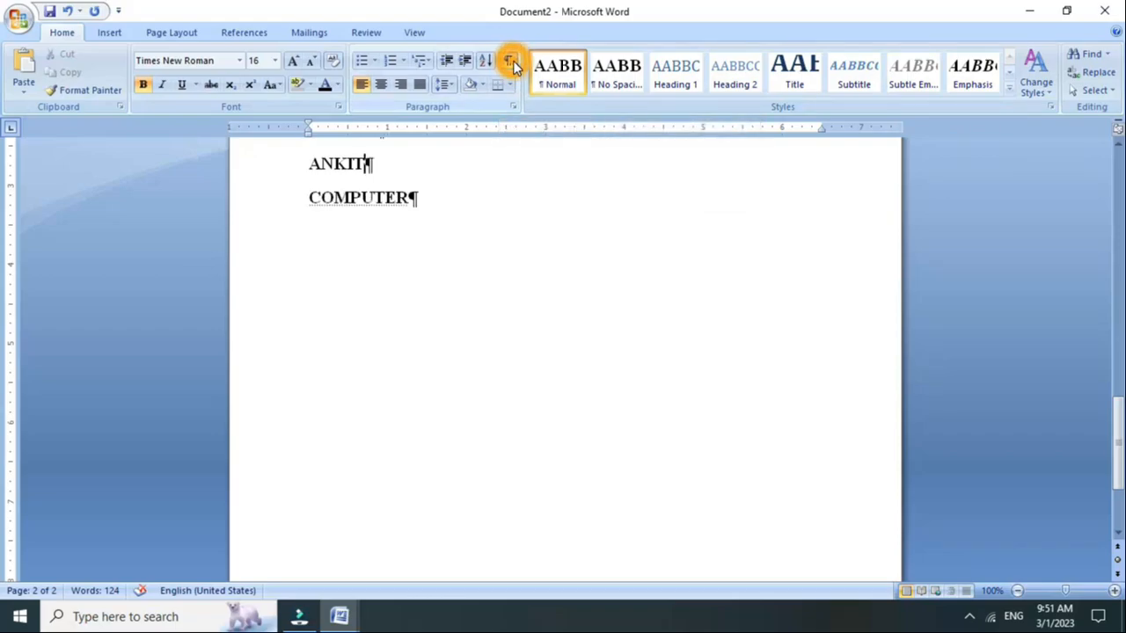
pyautogui.click(512, 63)
pyautogui.click(513, 63)
pyautogui.click(513, 64)
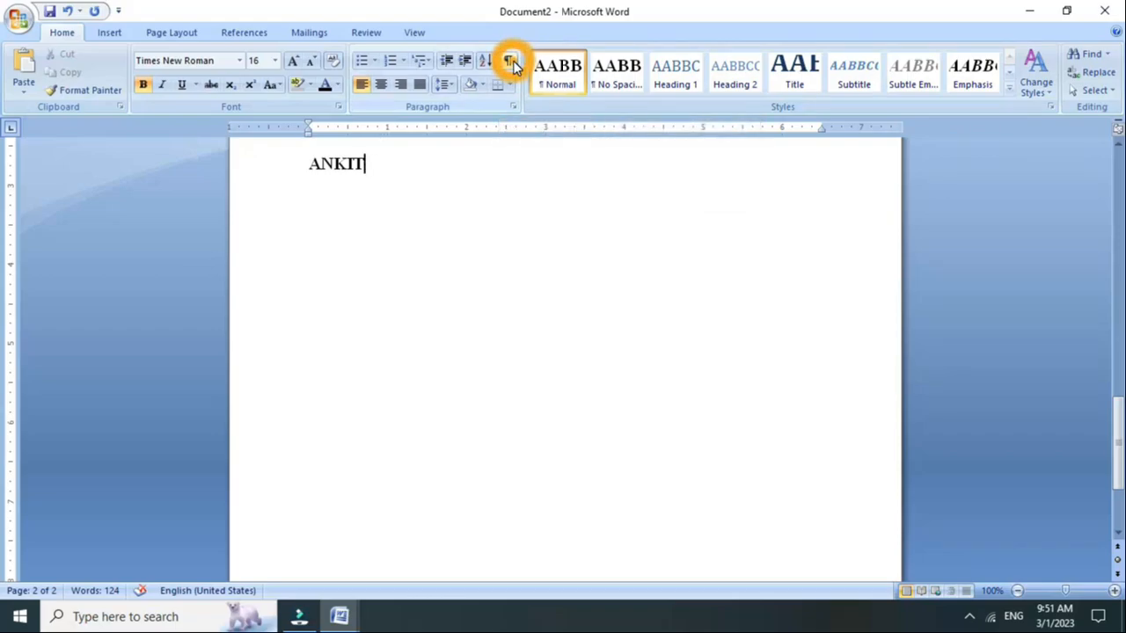
pyautogui.click(512, 63)
pyautogui.click(513, 63)
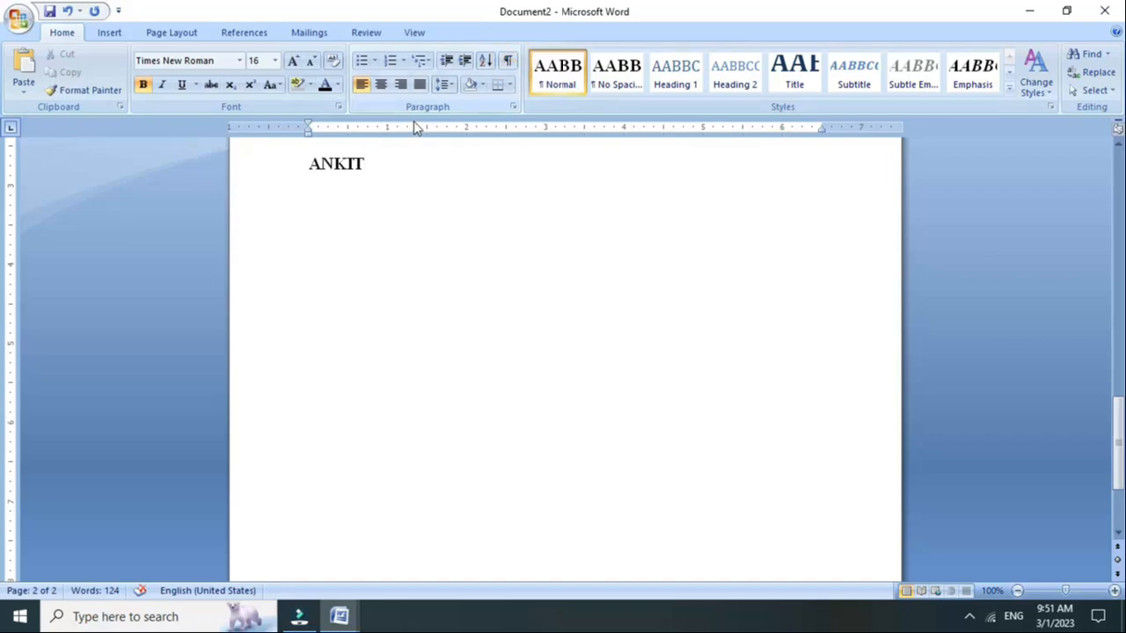
pyautogui.click(513, 63)
pyautogui.click(510, 63)
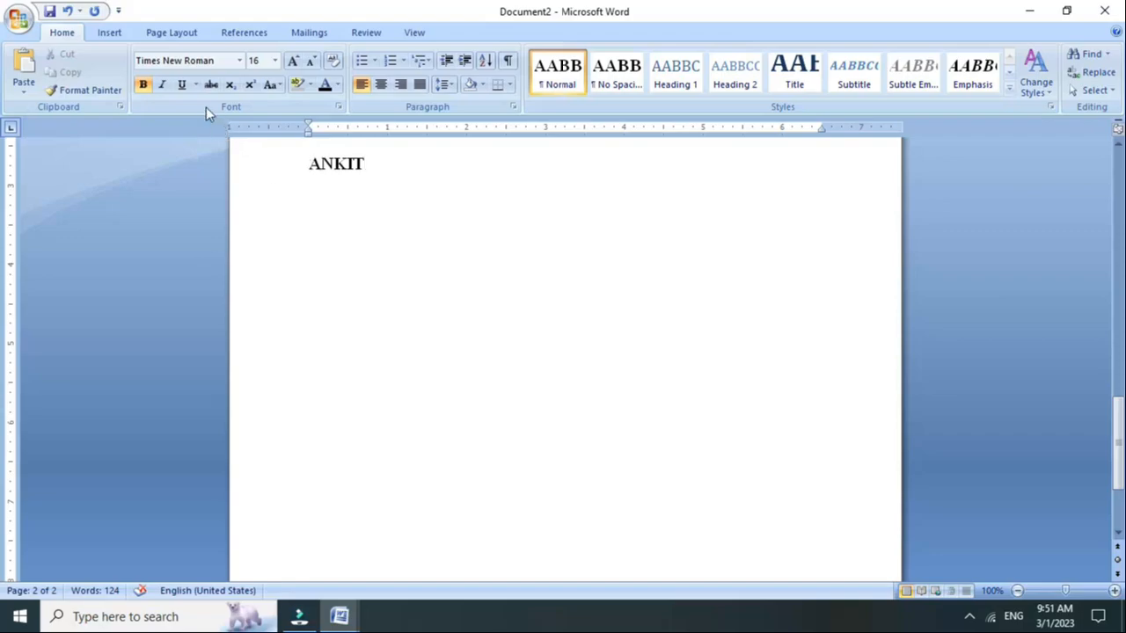
# - Switch to the home document and highlight the "Left align" topic in the Paragraph list
pyautogui.moveTo(343, 620)
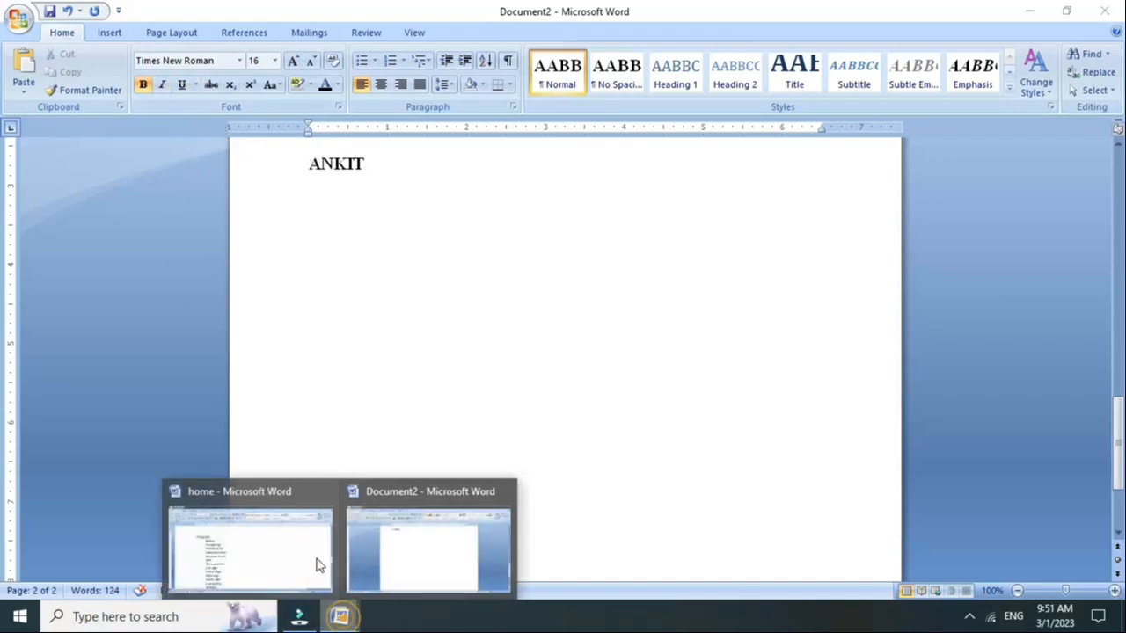
pyautogui.click(304, 559)
pyautogui.moveTo(260, 427); pyautogui.dragTo(335, 428)
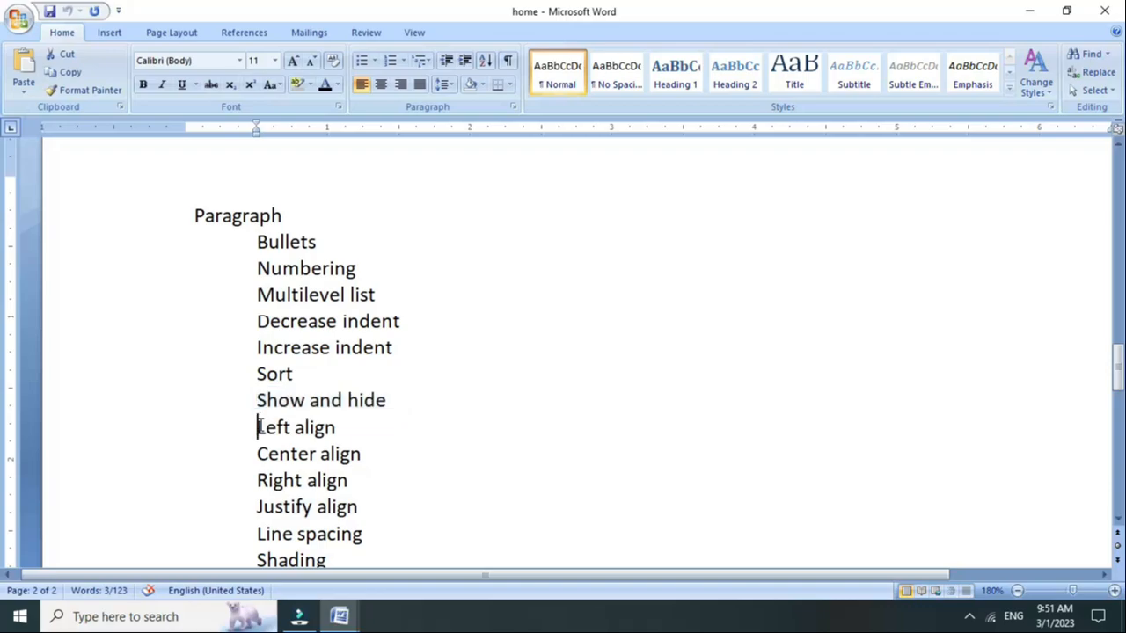
# - Add the shortcut "ctrl+l" beside "Left align" and "ctrl+e" beside "Center align" in the Paragraph list
pyautogui.moveTo(241, 450); pyautogui.dragTo(360, 454)
pyautogui.moveTo(234, 476); pyautogui.dragTo(369, 507)
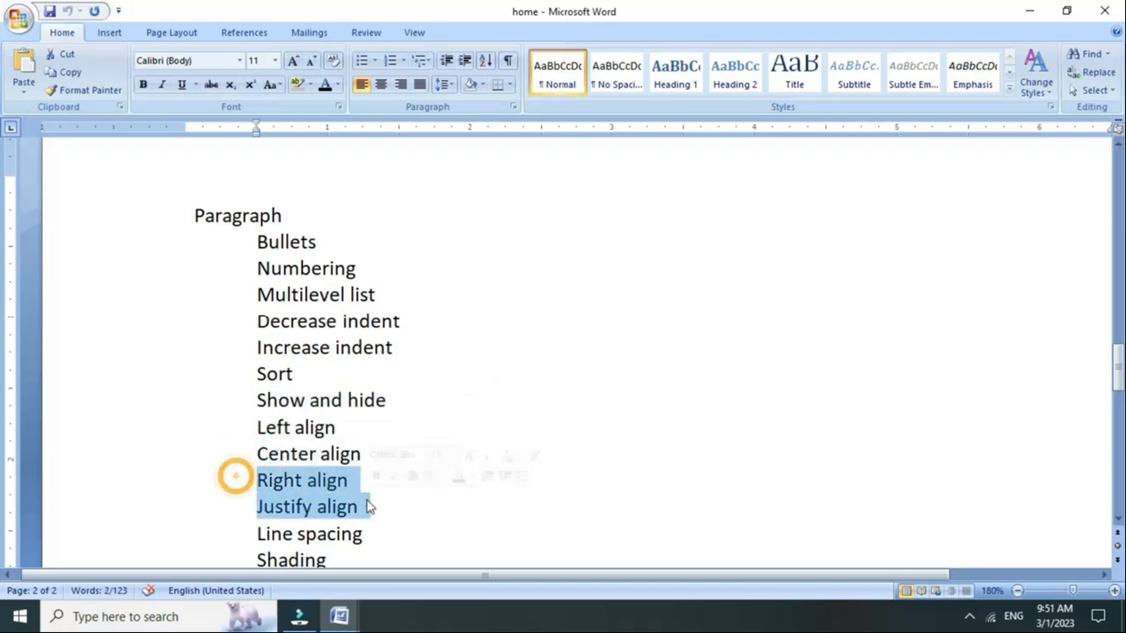
pyautogui.click(370, 435)
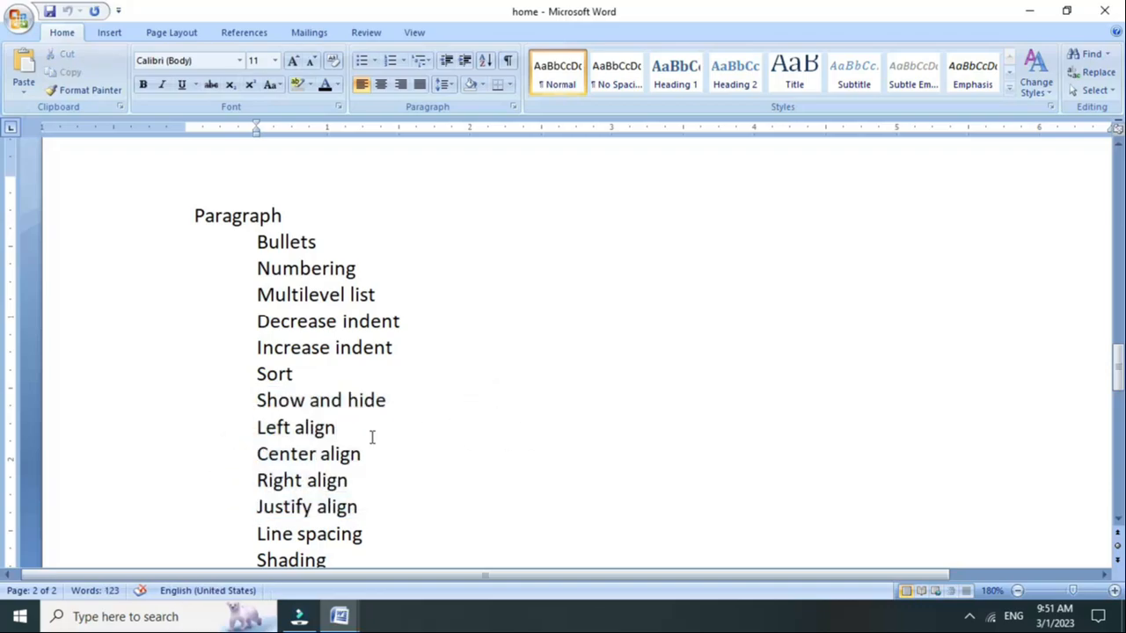
pyautogui.press('Tab')
pyautogui.write('ctrl+l')
pyautogui.press('Down')
pyautogui.press('Tab')
pyautogui.write('ctr')
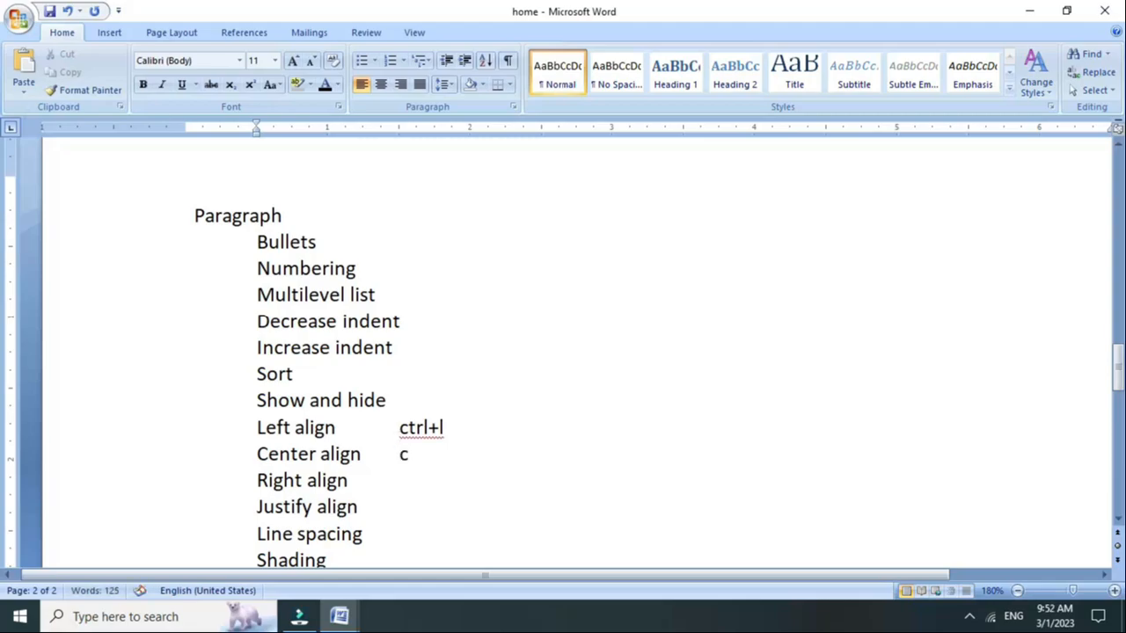
pyautogui.write('k')
pyautogui.press('BackSpace')
pyautogui.write('l+e')
# - Add the shortcut "ctrl+r" beside "Right align" and "ctrl+j" beside "Justify align", and highlight the new shortcut notes
pyautogui.press('Down')
pyautogui.press('Tab')
pyautogui.write('ctrl')
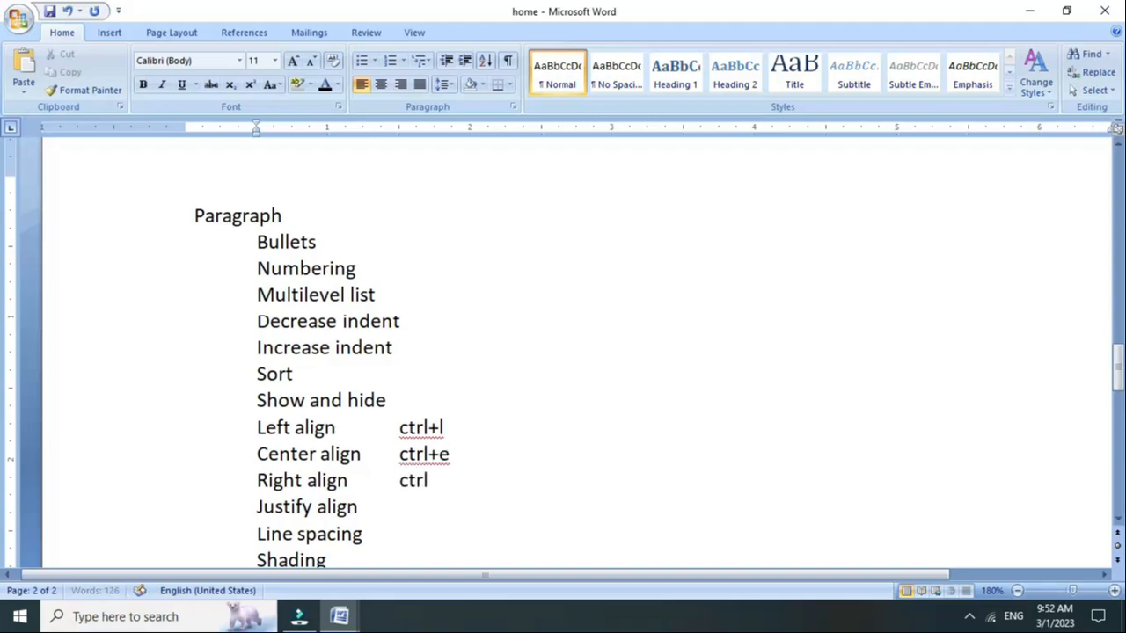
pyautogui.write('+r')
pyautogui.press('Down')
pyautogui.press('Tab')
pyautogui.write('ctrl+')
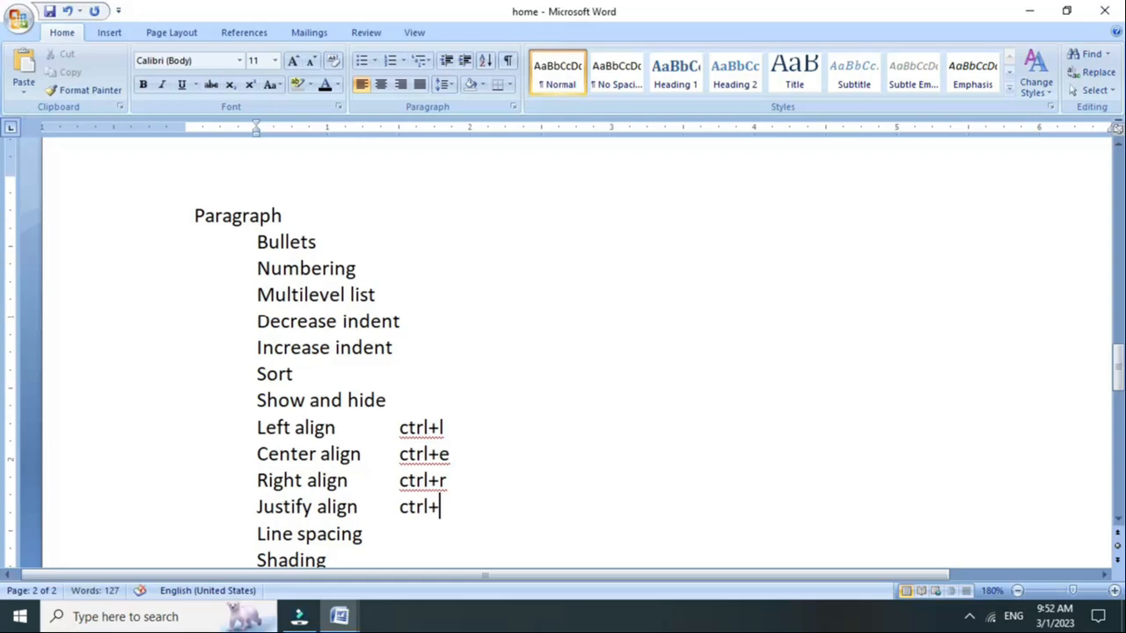
pyautogui.write('j')
pyautogui.moveTo(394, 427); pyautogui.dragTo(402, 449)
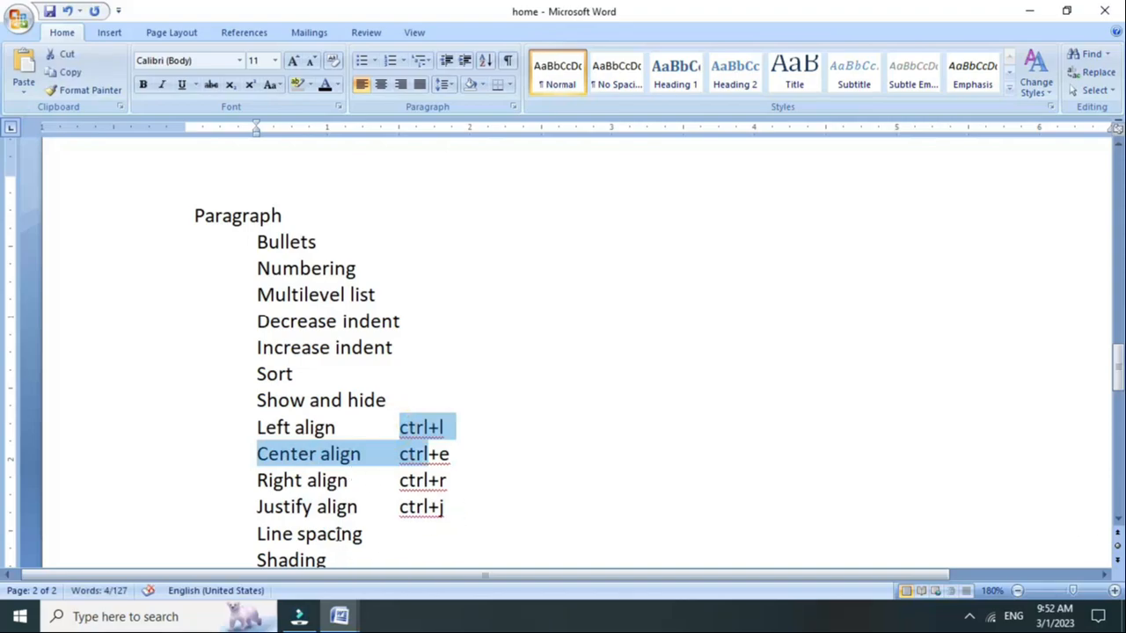
# - Switch to Document2 and demonstrate center and right alignment on the last name in the list, leaving it right-aligned
pyautogui.scroll(-2, 337, 534)
pyautogui.click(339, 616)
pyautogui.click(401, 568)
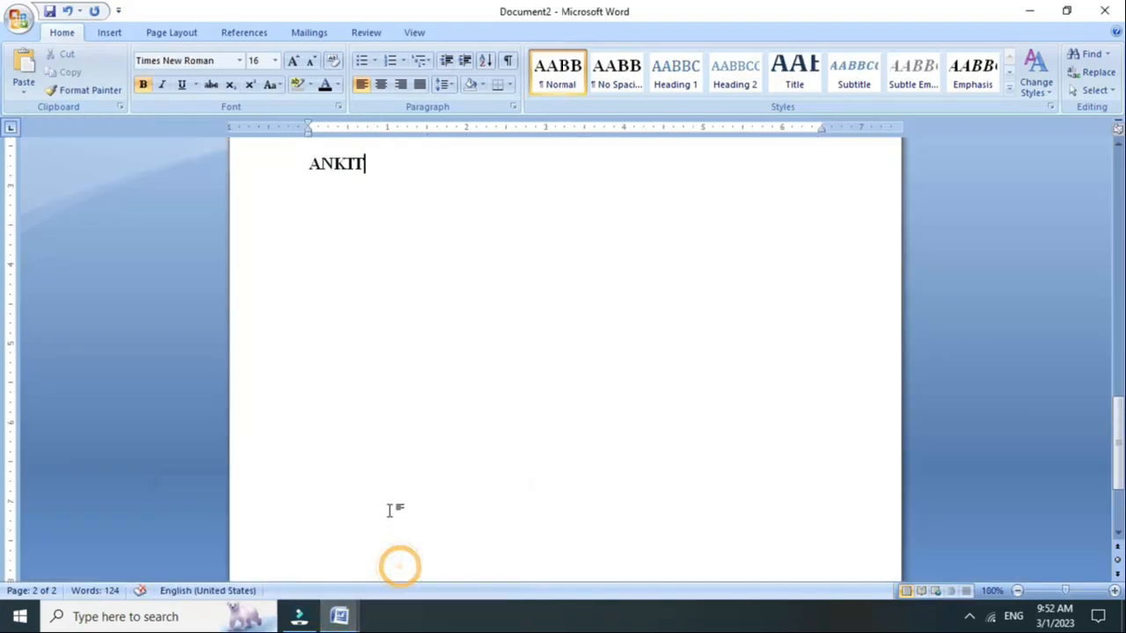
pyautogui.scroll(2, 360, 428)
pyautogui.moveTo(376, 278); pyautogui.dragTo(272, 284)
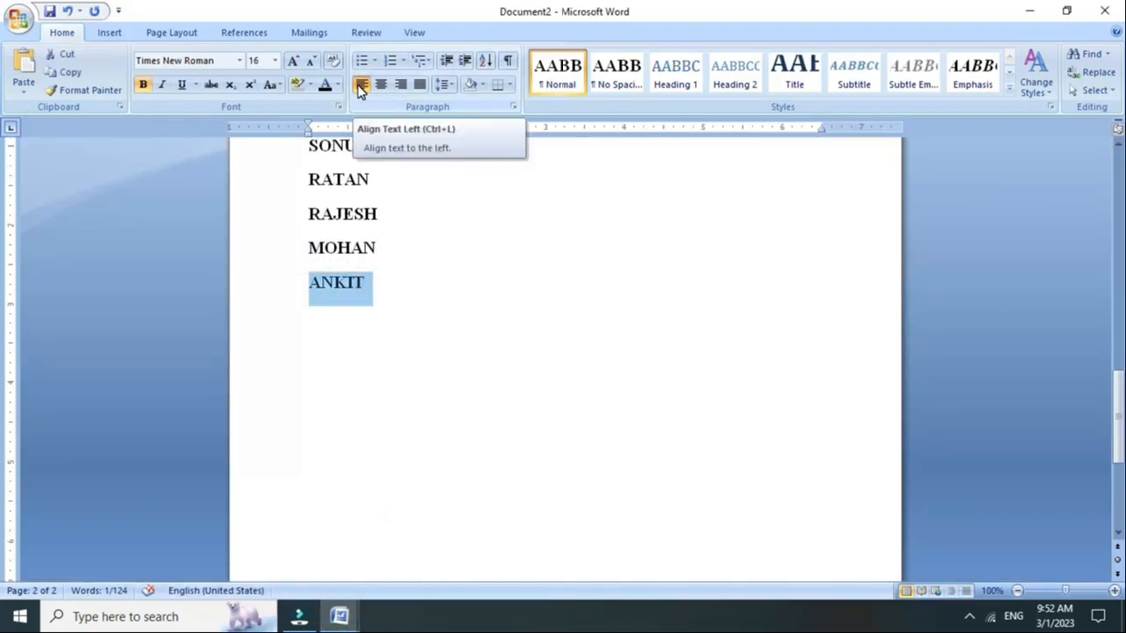
pyautogui.click(382, 88)
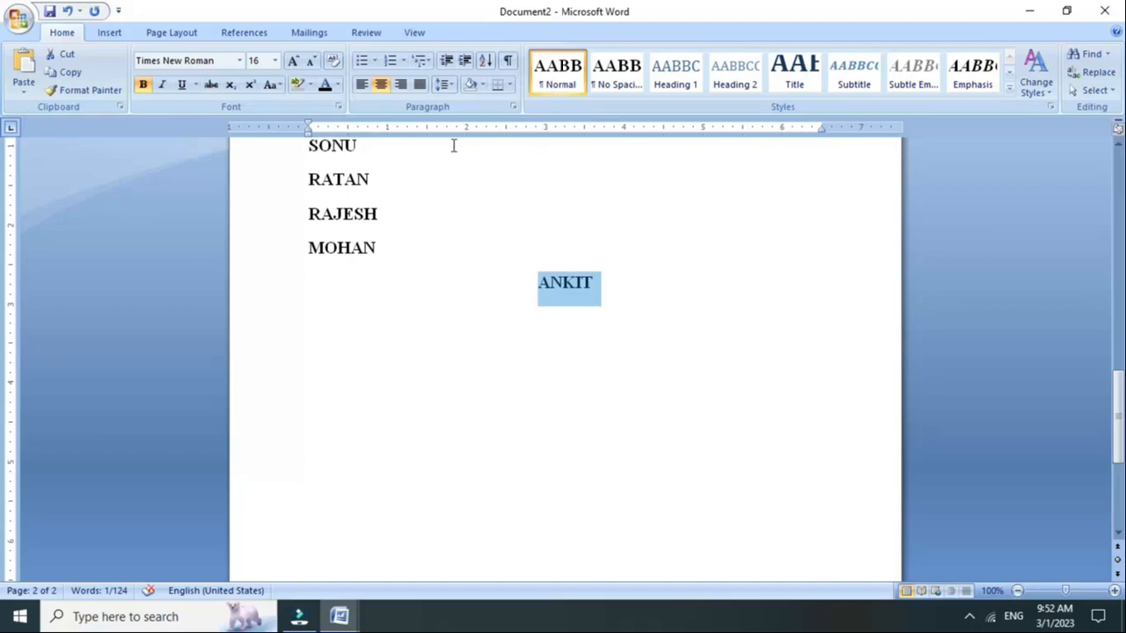
pyautogui.click(401, 85)
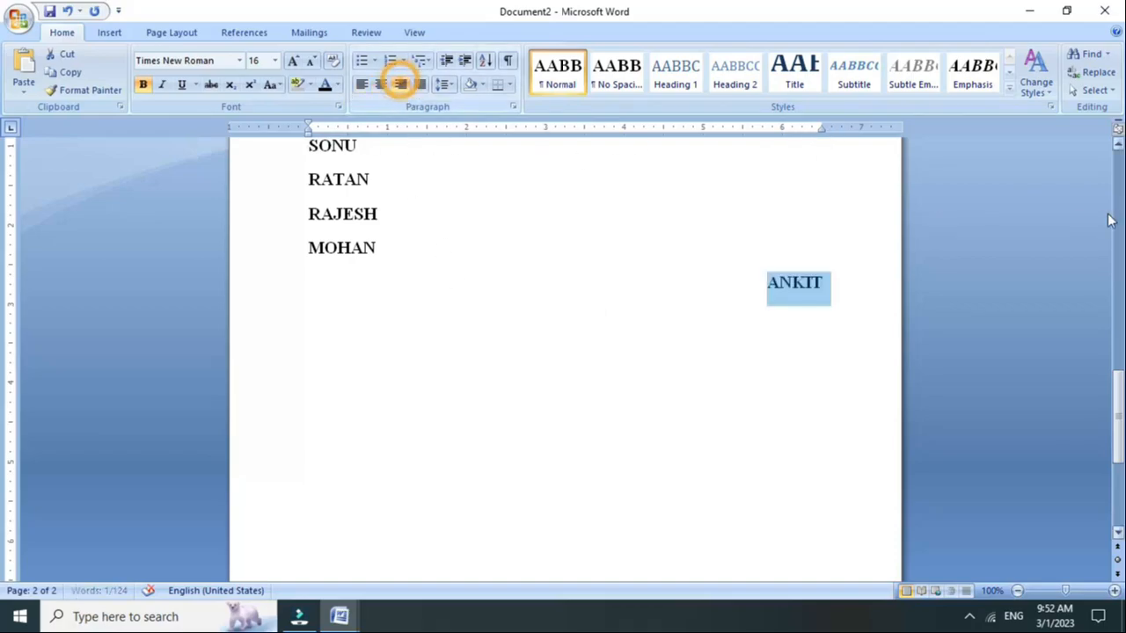
# - Justify the paragraph beginning "YOU CAN ALSO FORMAT TEXT DIRECTLY" on page 1
pyautogui.click(339, 616)
pyautogui.scroll(10, 397, 430)
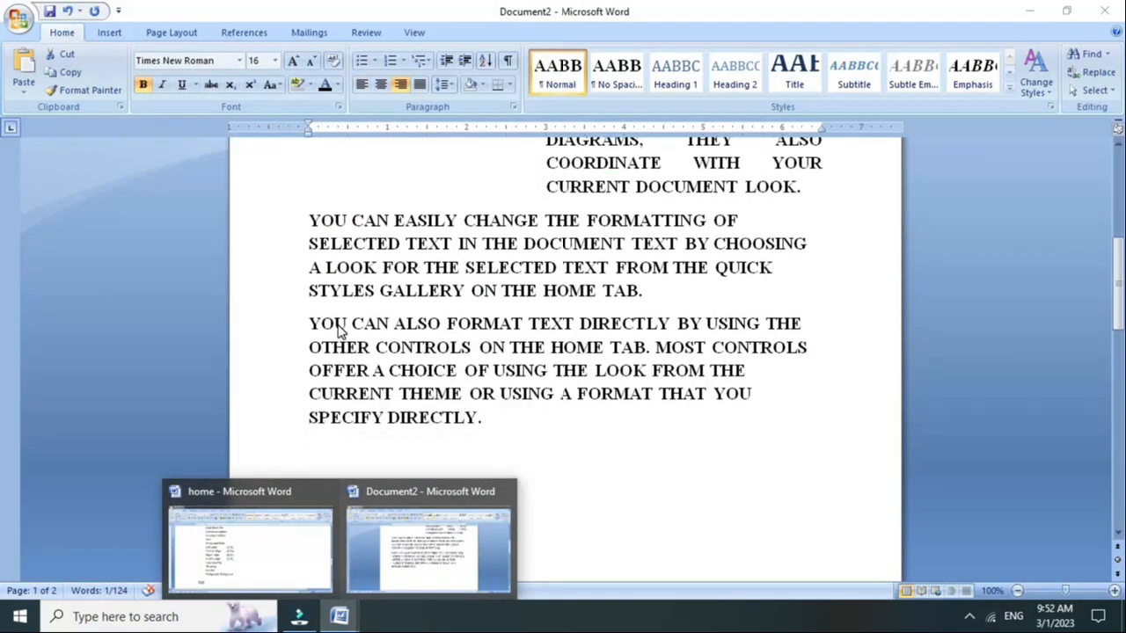
pyautogui.click(314, 324)
pyautogui.moveTo(314, 323); pyautogui.dragTo(387, 421)
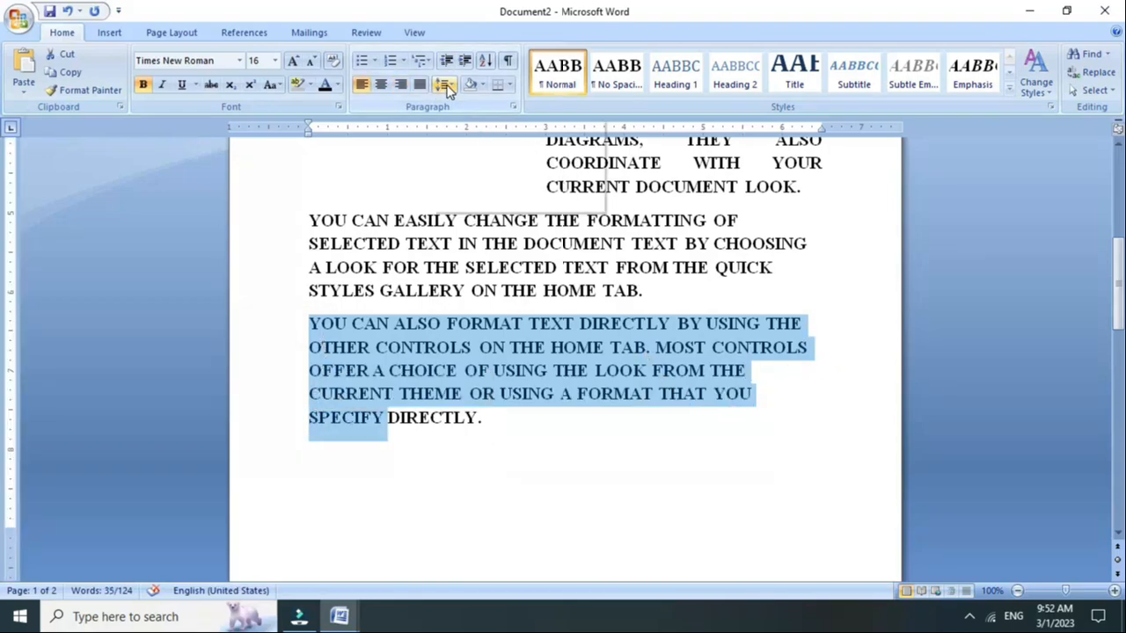
pyautogui.click(421, 85)
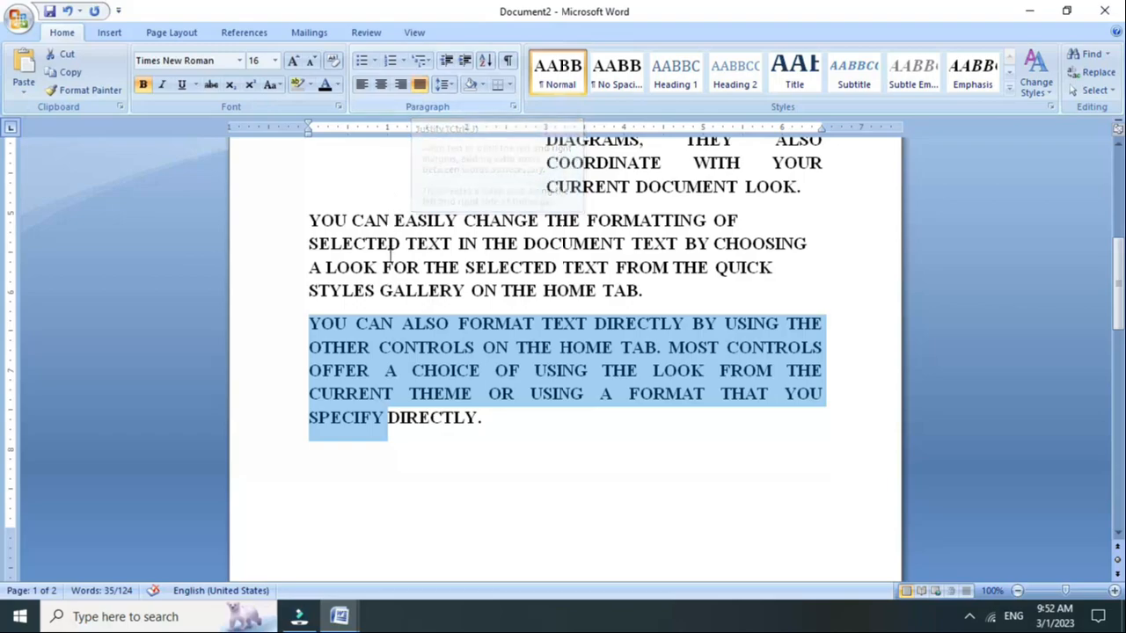
# - Examine the line spacing presets and paragraph spacing options available for the selected paragraph
pyautogui.scroll(-1, 398, 320)
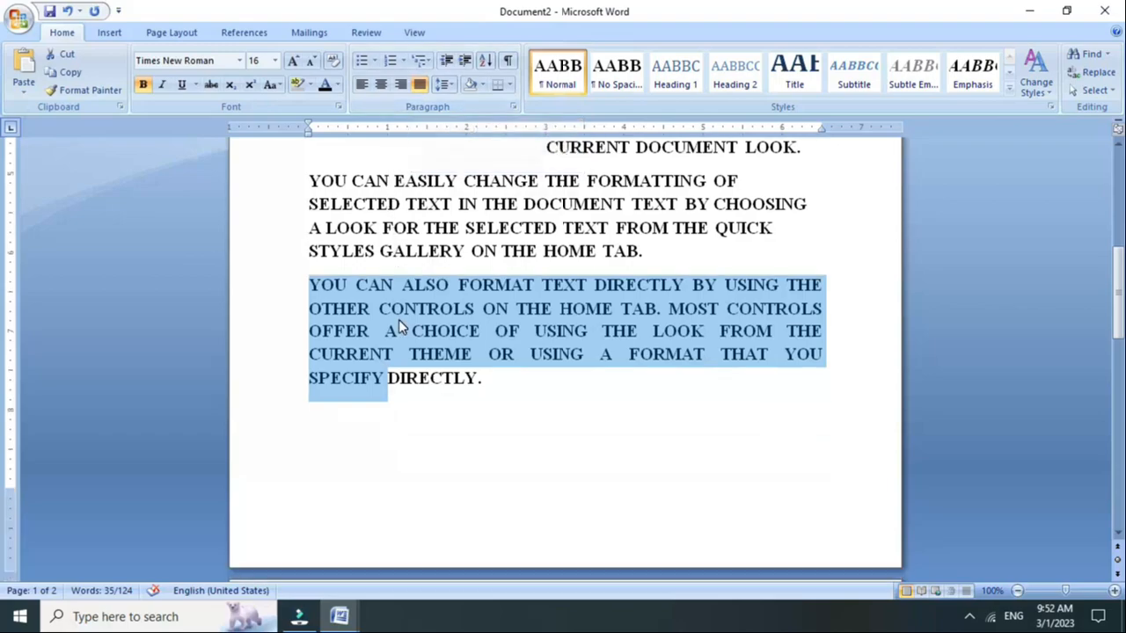
pyautogui.click(448, 86)
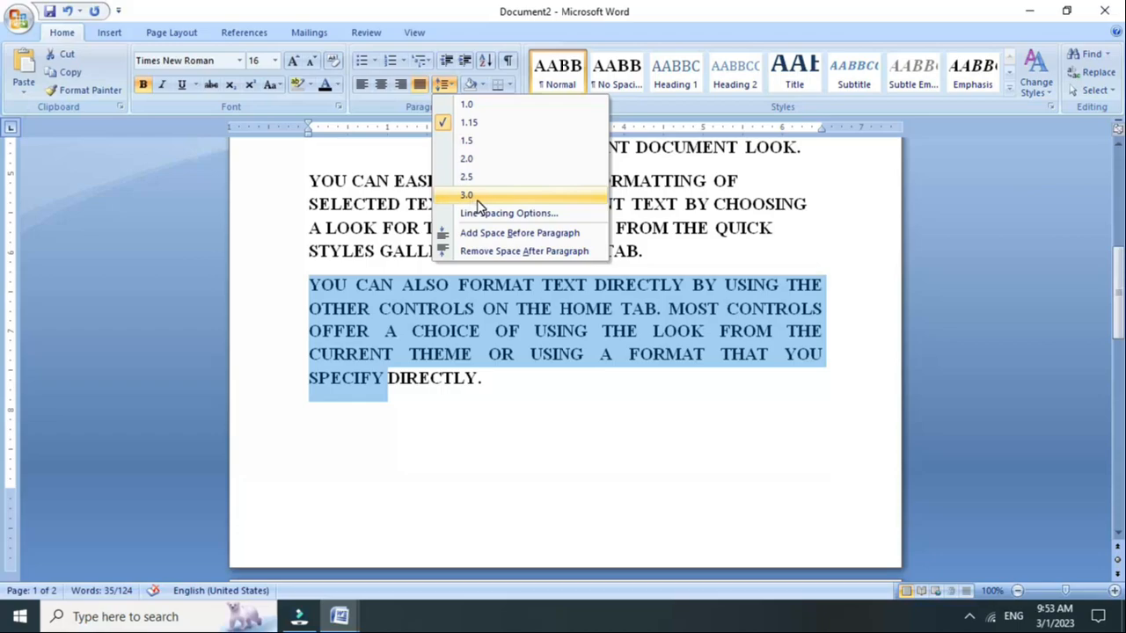
pyautogui.scroll(5, 481, 351)
pyautogui.scroll(-5, 481, 351)
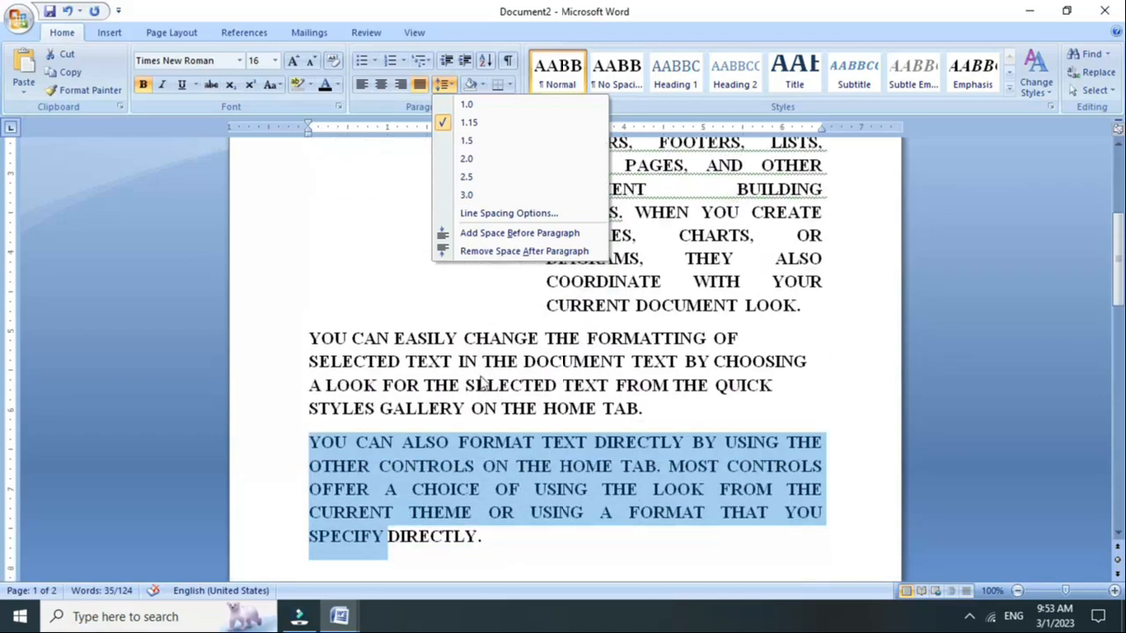
pyautogui.click(449, 384)
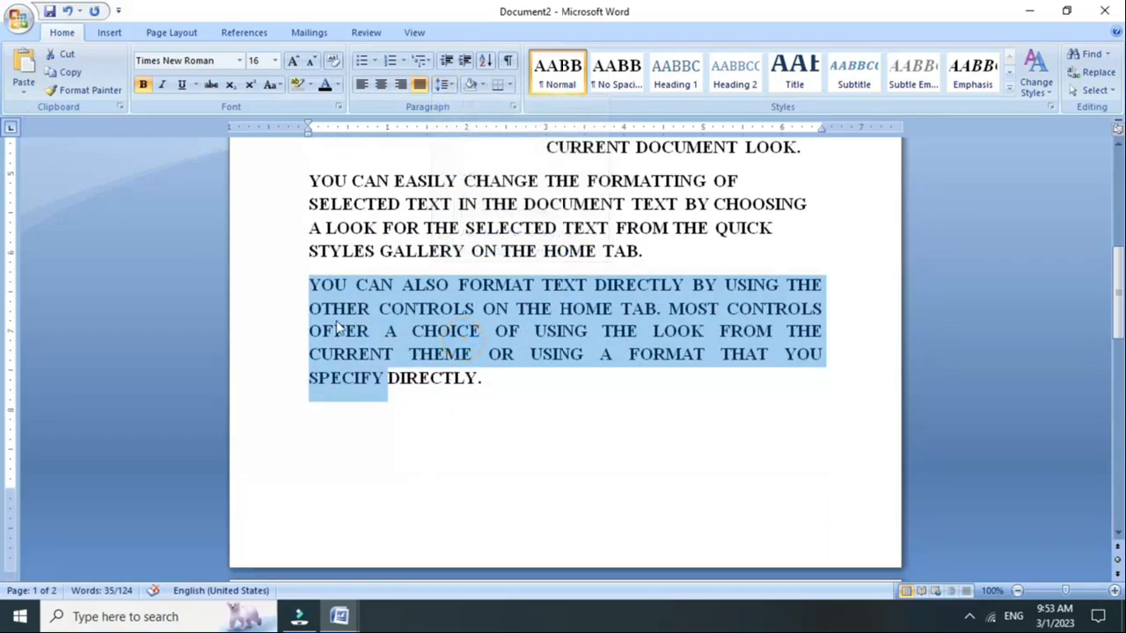
pyautogui.click(447, 85)
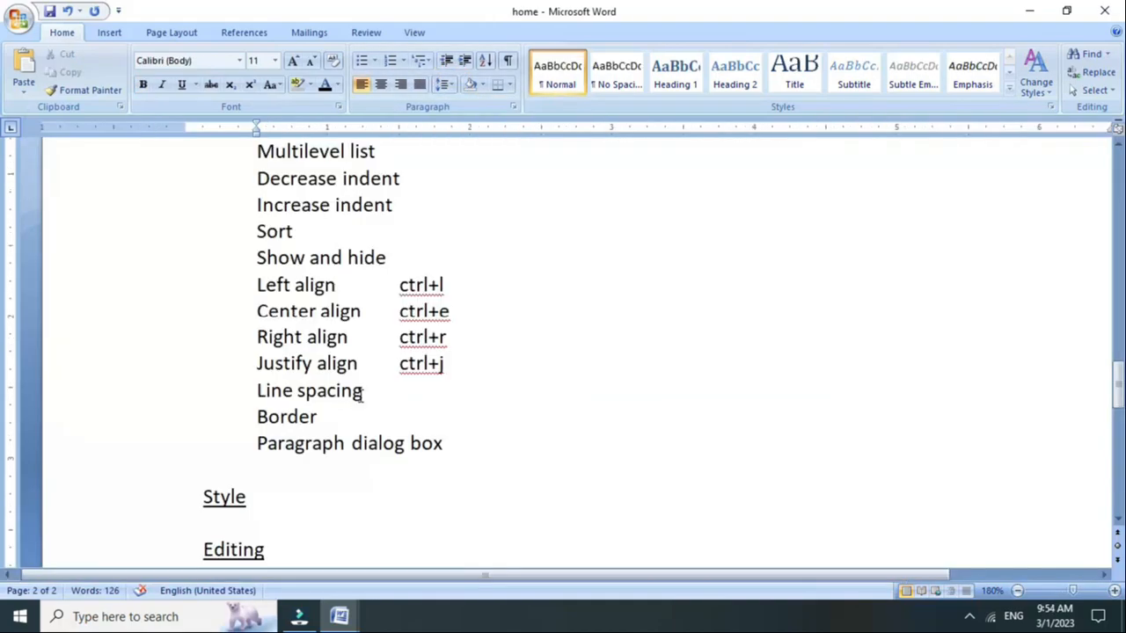
# - Add the shortcut note "ctrl+ 1,2,5" beside "Line spacing" in the home document's Paragraph list
pyautogui.click(361, 392)
pyautogui.press('Tab')
pyautogui.press('BackSpace')
pyautogui.write('trl+ 1,2,')
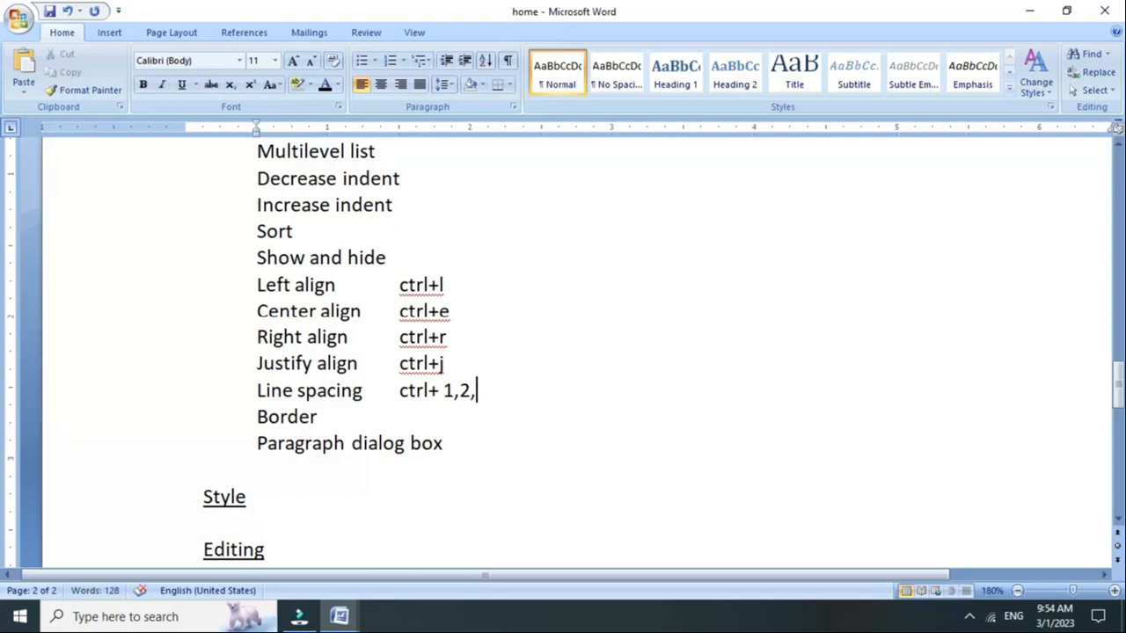
pyautogui.write('5')
# - Switch to Document2 and demonstrate double line spacing on the selected paragraph, ending with 1.5 spacing
pyautogui.moveTo(339, 616)
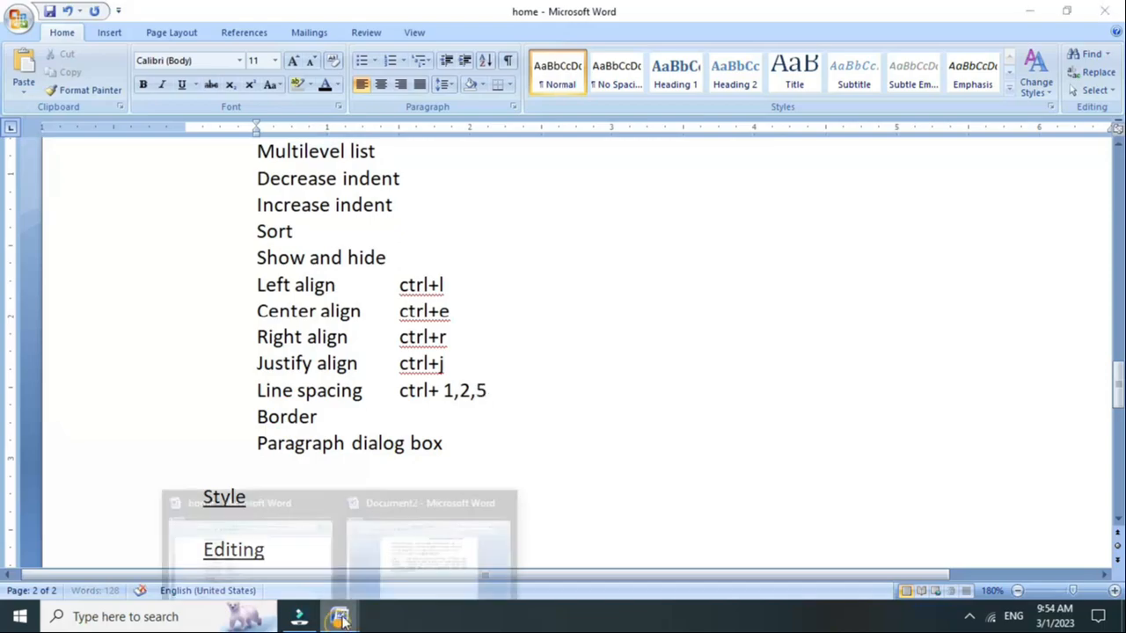
pyautogui.click(389, 518)
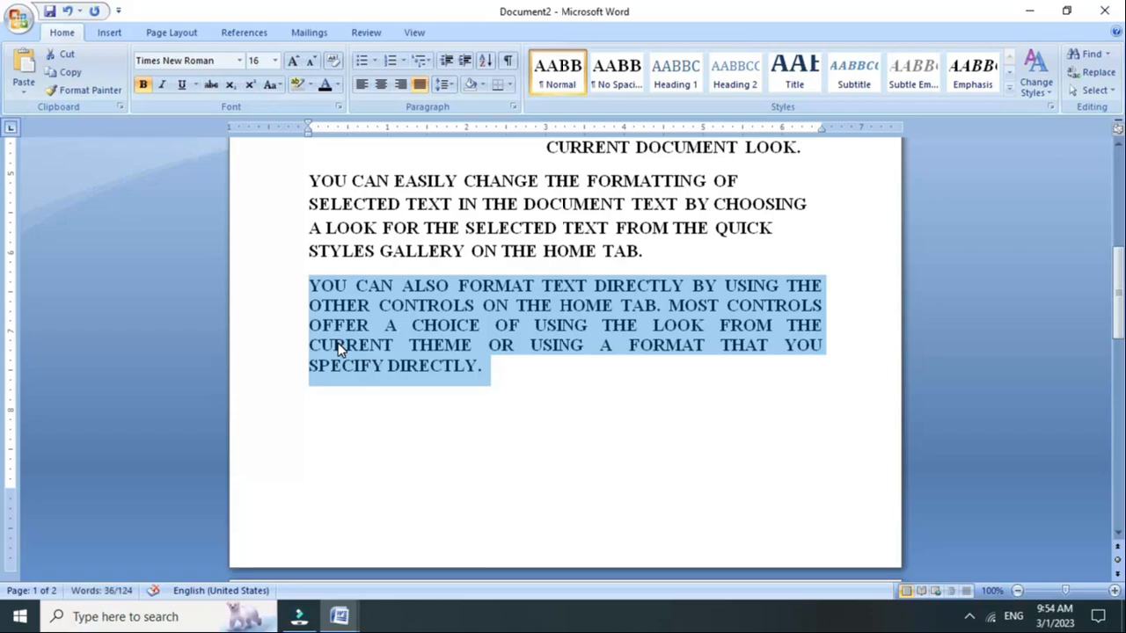
pyautogui.hotkey('ctrl', '2')
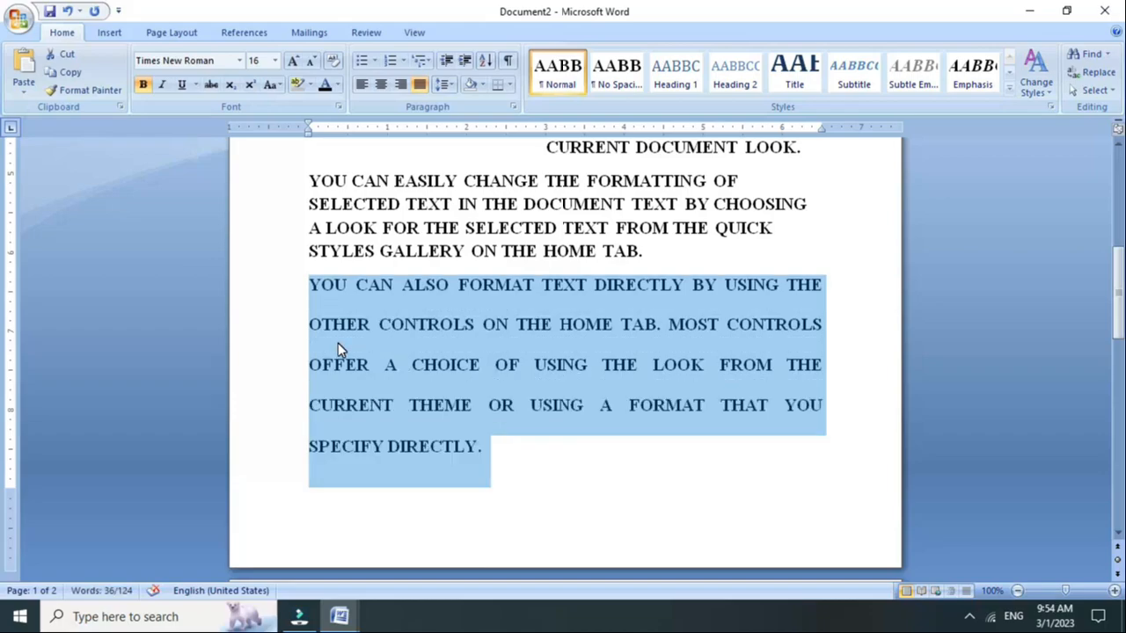
pyautogui.hotkey('ctrl', '5')
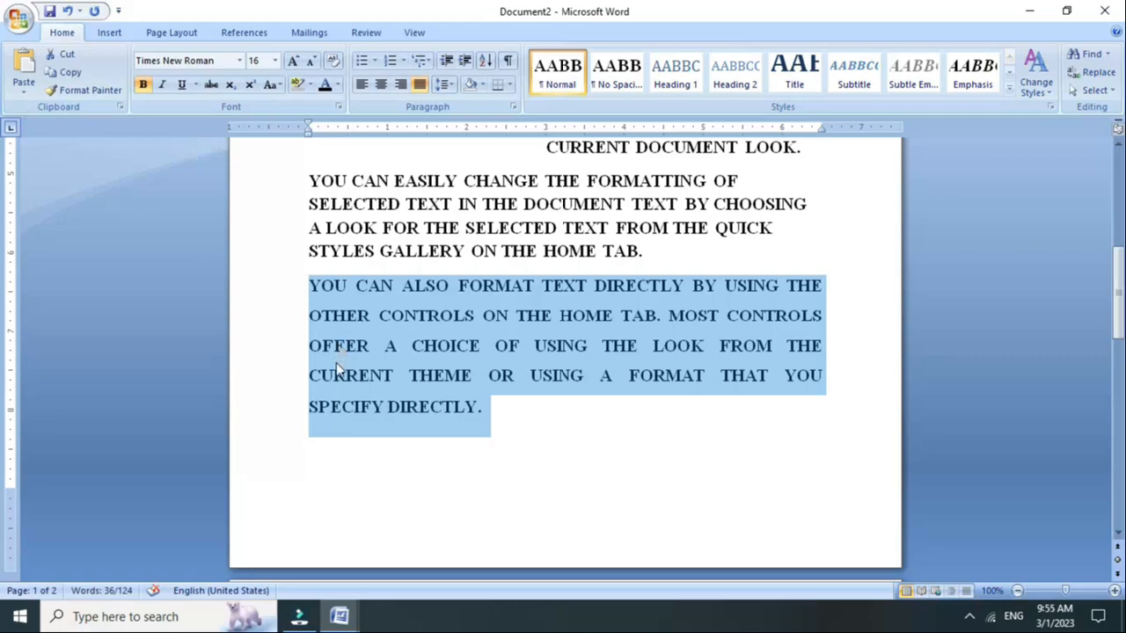
# - Reselect the paragraph beginning "YOU CAN ALSO FORMAT TEXT DIRECTLY" and set its line spacing to 1.0
pyautogui.click(446, 84)
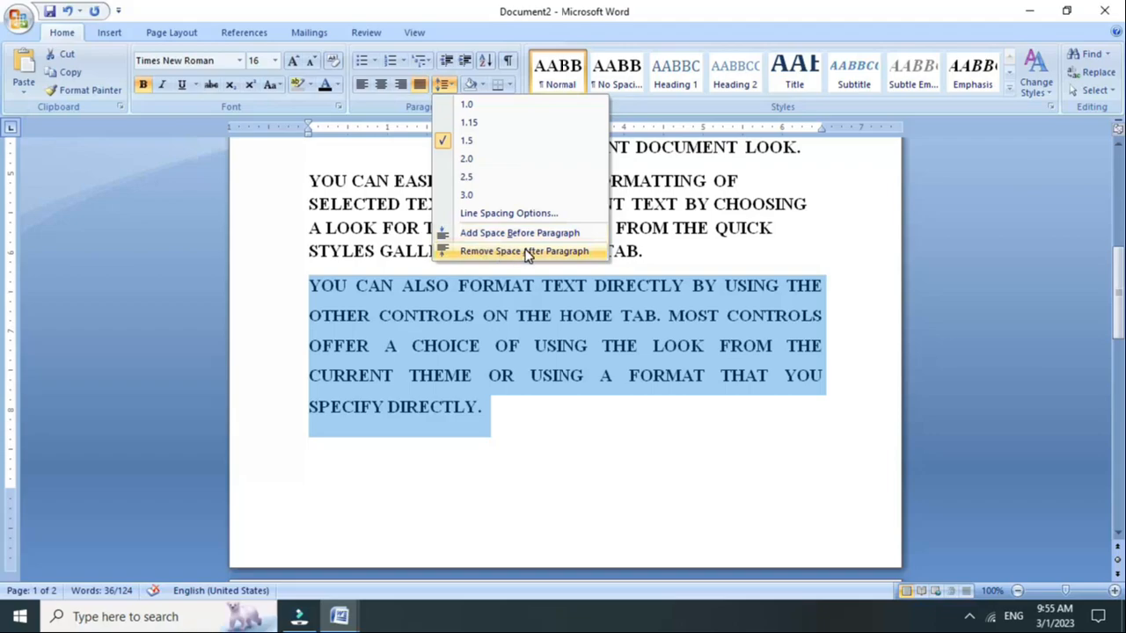
pyautogui.click(327, 271)
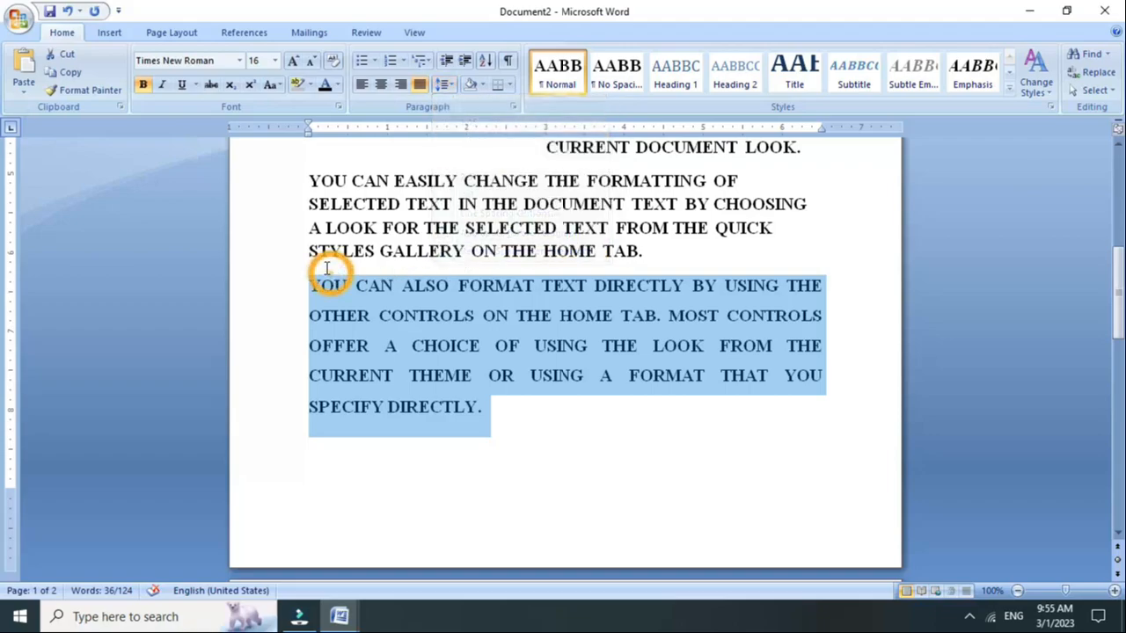
pyautogui.click(304, 260)
pyautogui.moveTo(309, 281); pyautogui.dragTo(452, 413)
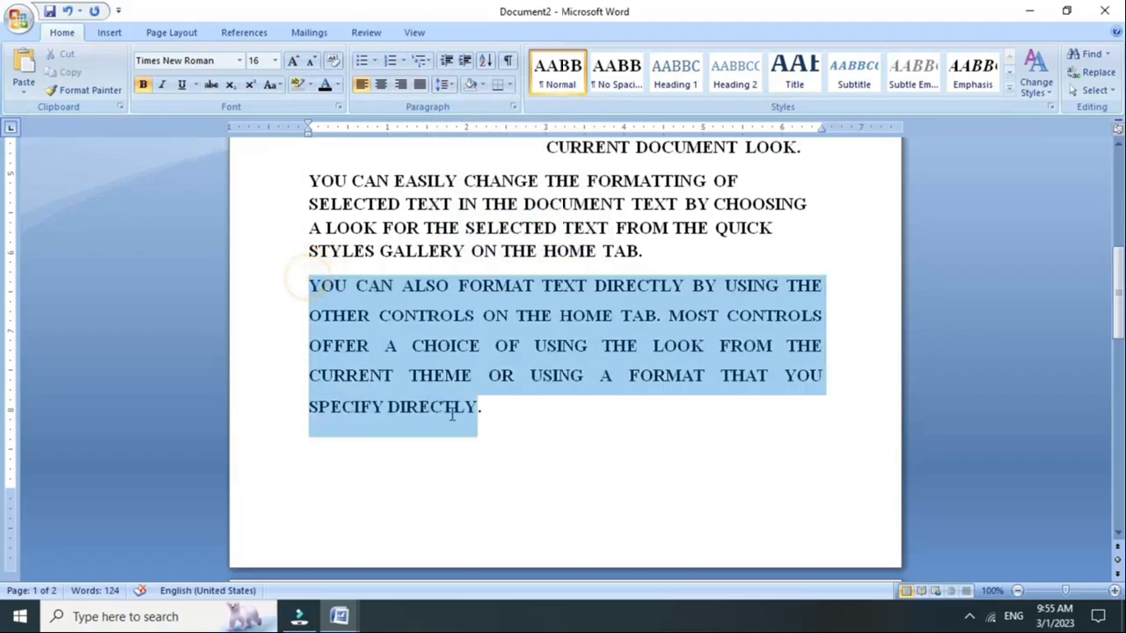
pyautogui.click(441, 85)
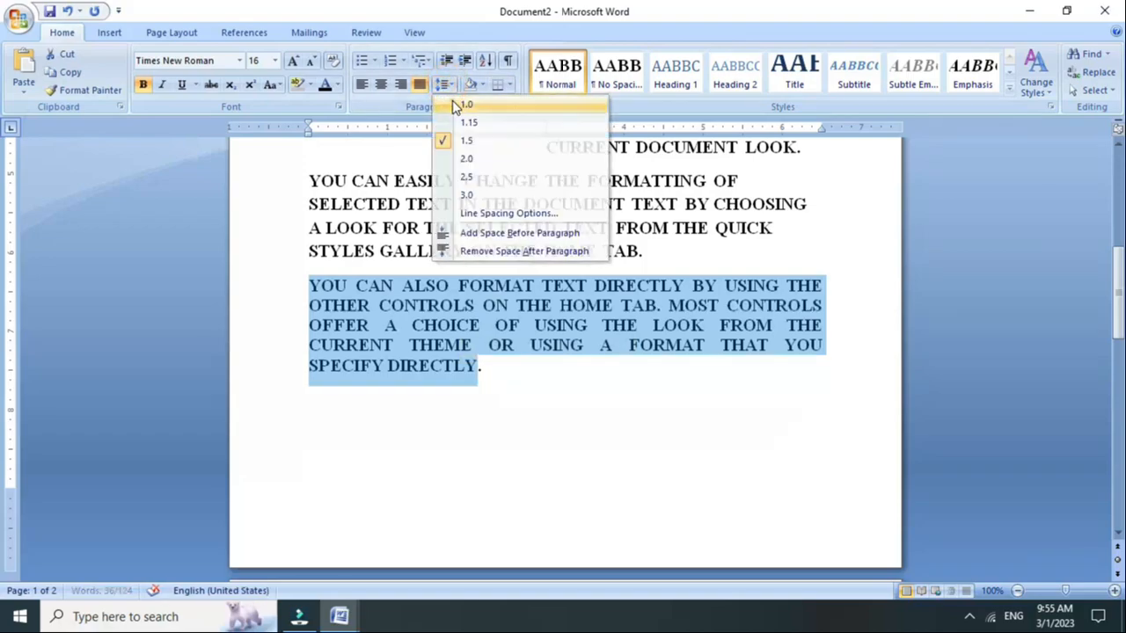
pyautogui.click(454, 103)
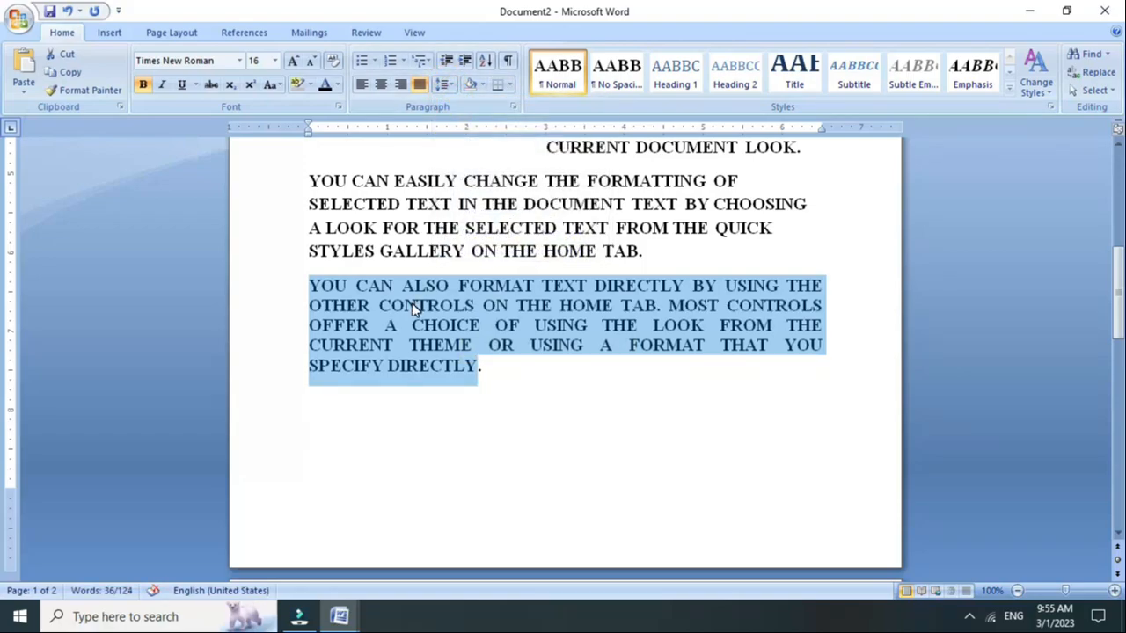
# - Select across the break after "STYLES GALLERY ON THE HOME TAB.", remove the space after paragraph, and check the line spacing options again
pyautogui.click(308, 262)
pyautogui.moveTo(309, 251); pyautogui.dragTo(319, 286)
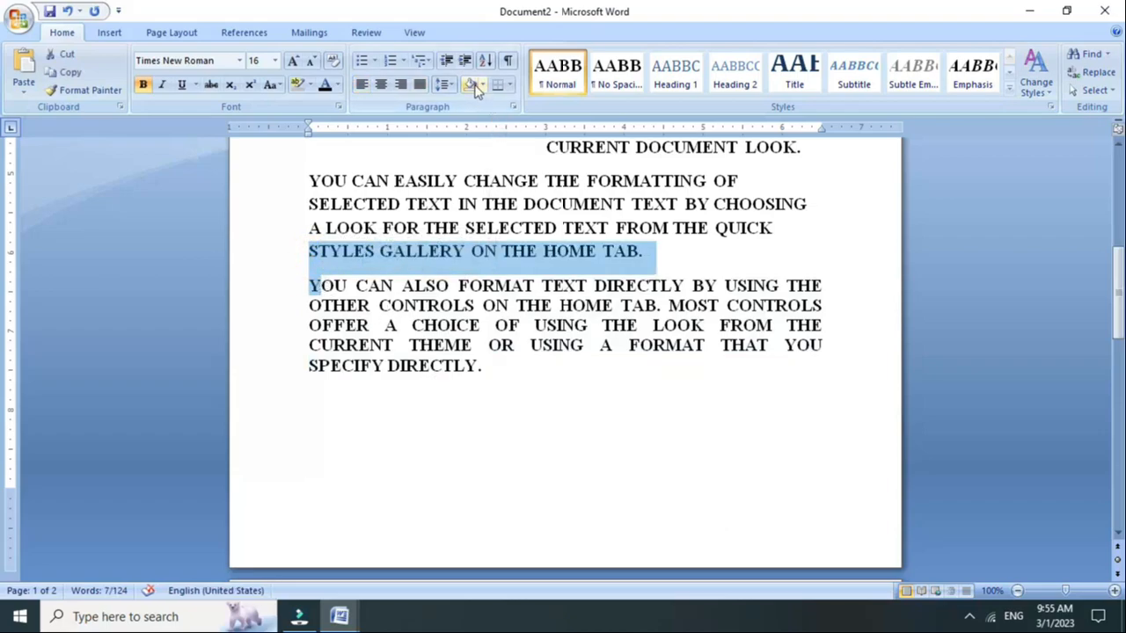
pyautogui.click(443, 85)
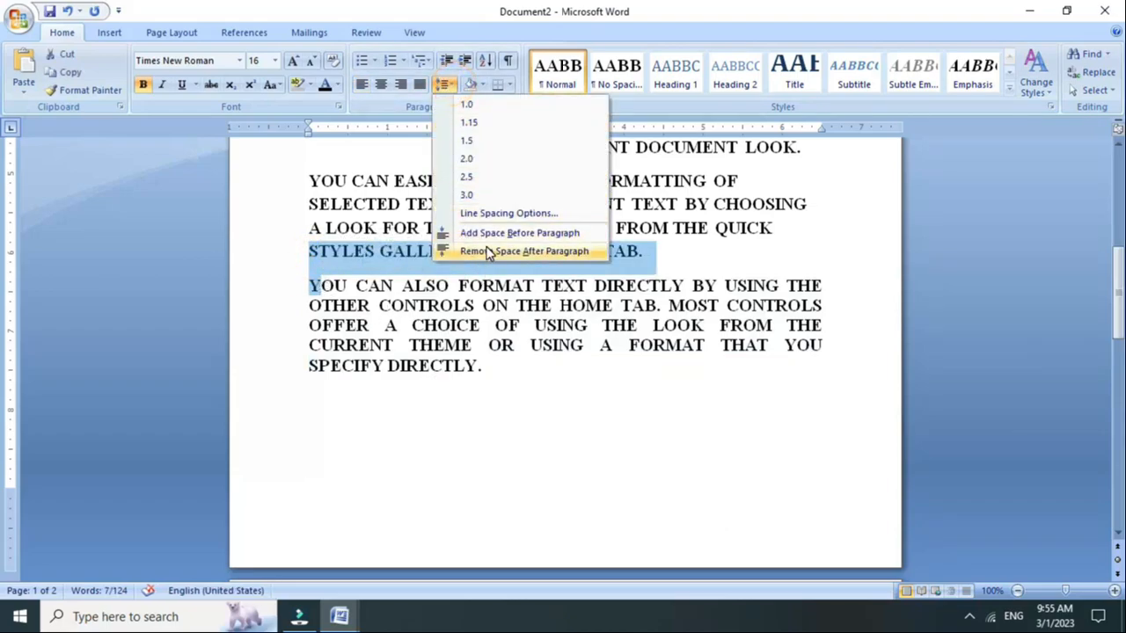
pyautogui.click(552, 251)
pyautogui.click(309, 260)
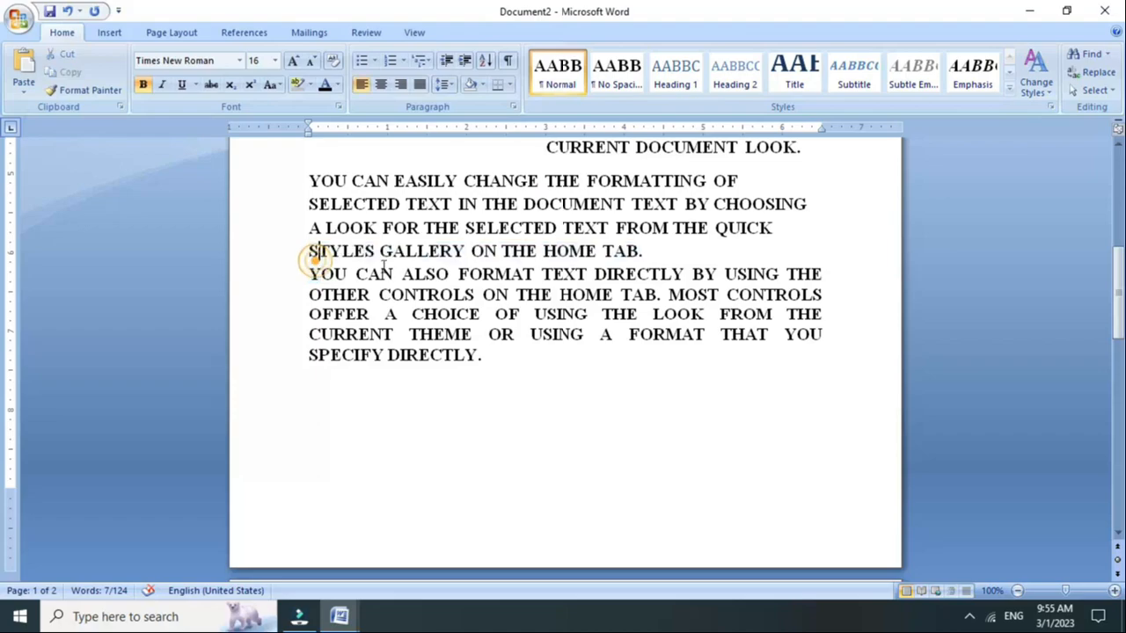
pyautogui.click(442, 84)
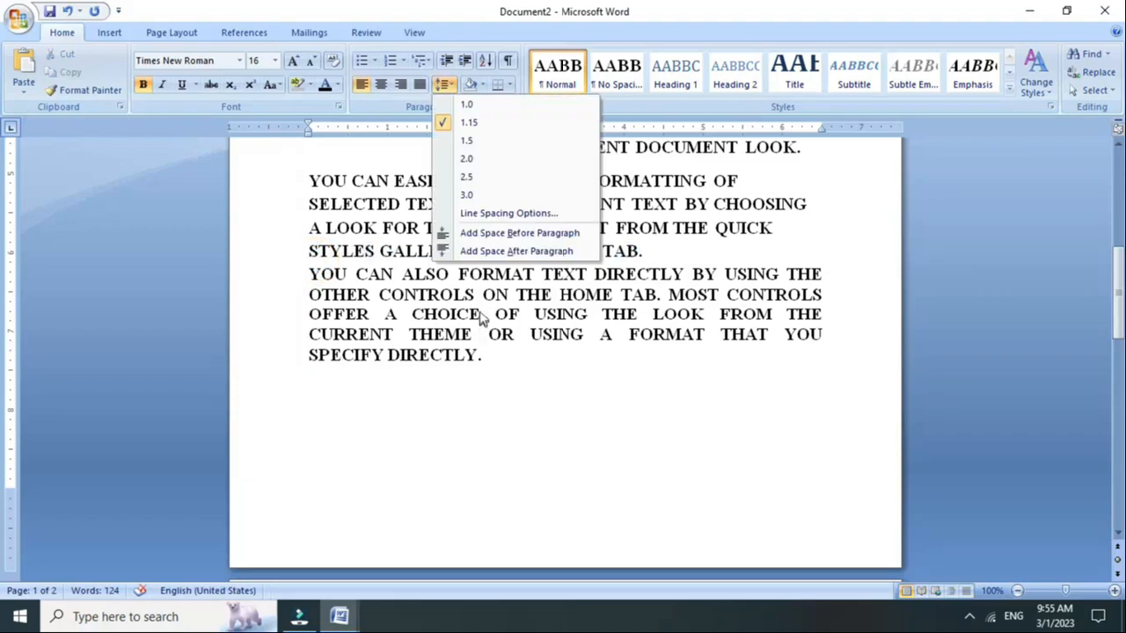
pyautogui.click(478, 400)
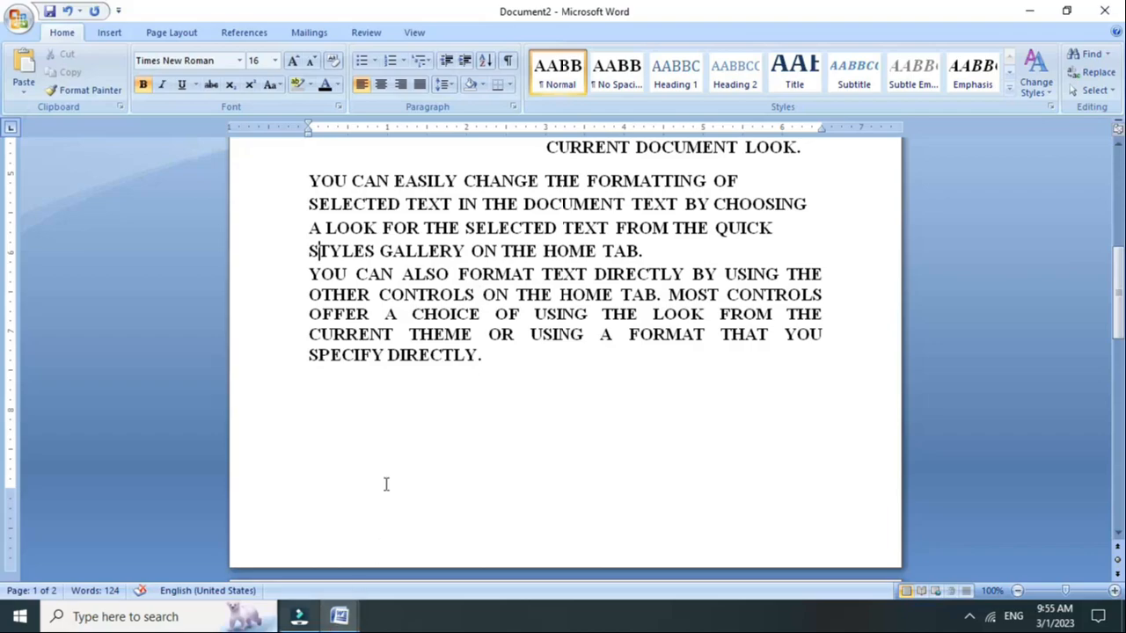
# - Insert a line below "Line spacing" in the home document's Paragraph list and return to Document2
pyautogui.click(341, 616)
pyautogui.click(251, 545)
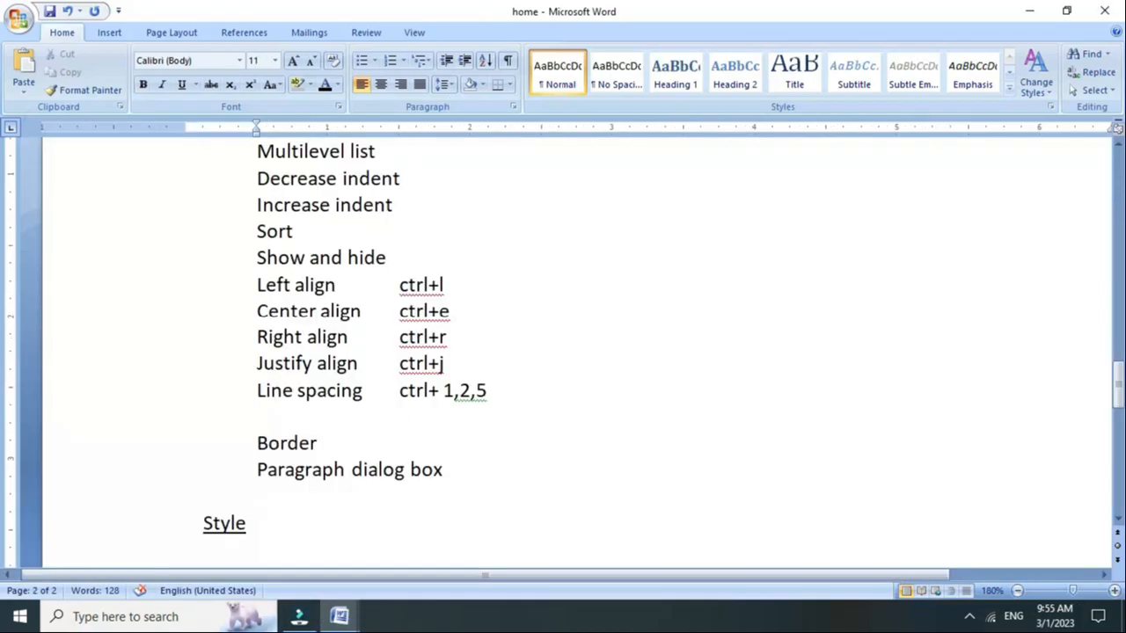
pyautogui.click(340, 616)
pyautogui.click(384, 547)
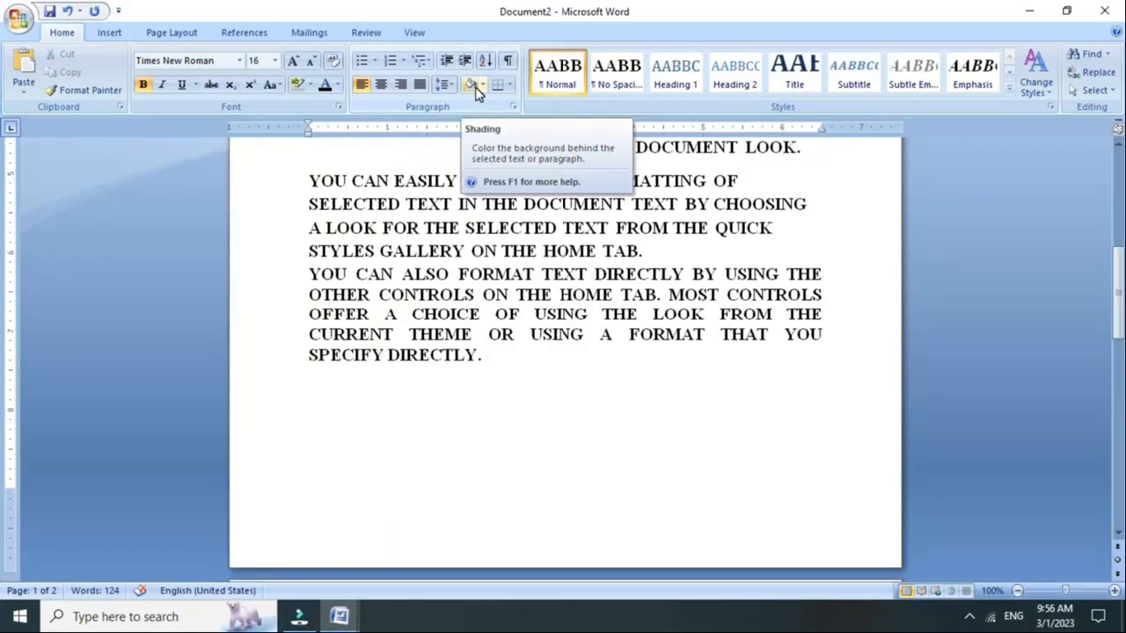
# - Enter a sample first name below the last paragraph and insert a blank line before "CURRENT THEME"
pyautogui.click(303, 439)
pyautogui.write('RAM')
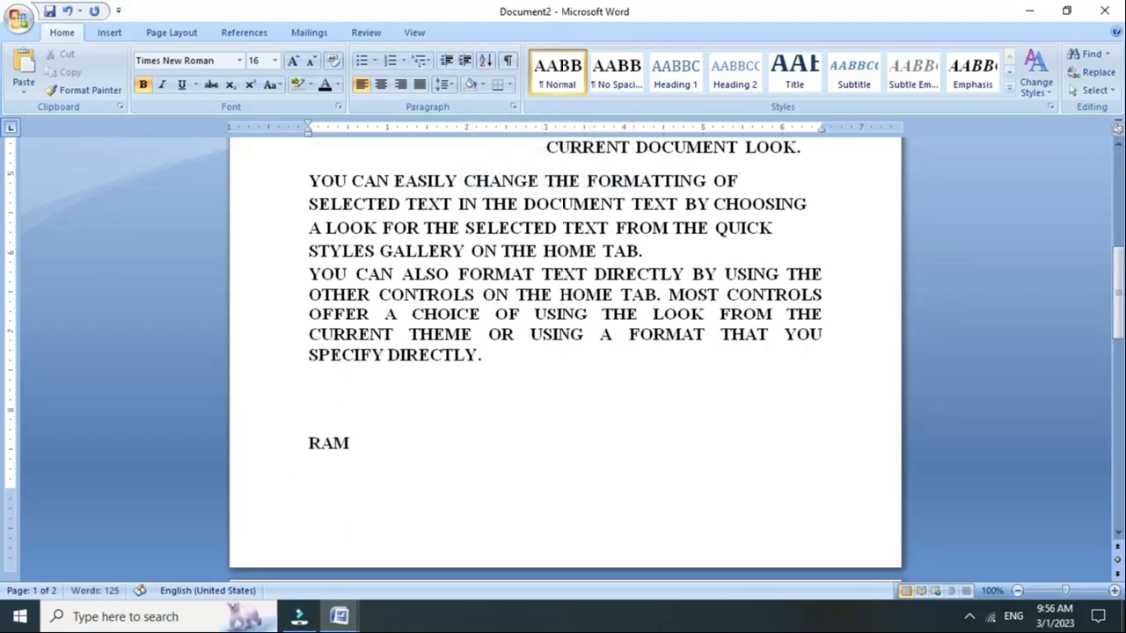
pyautogui.click(310, 335)
pyautogui.press('Return')
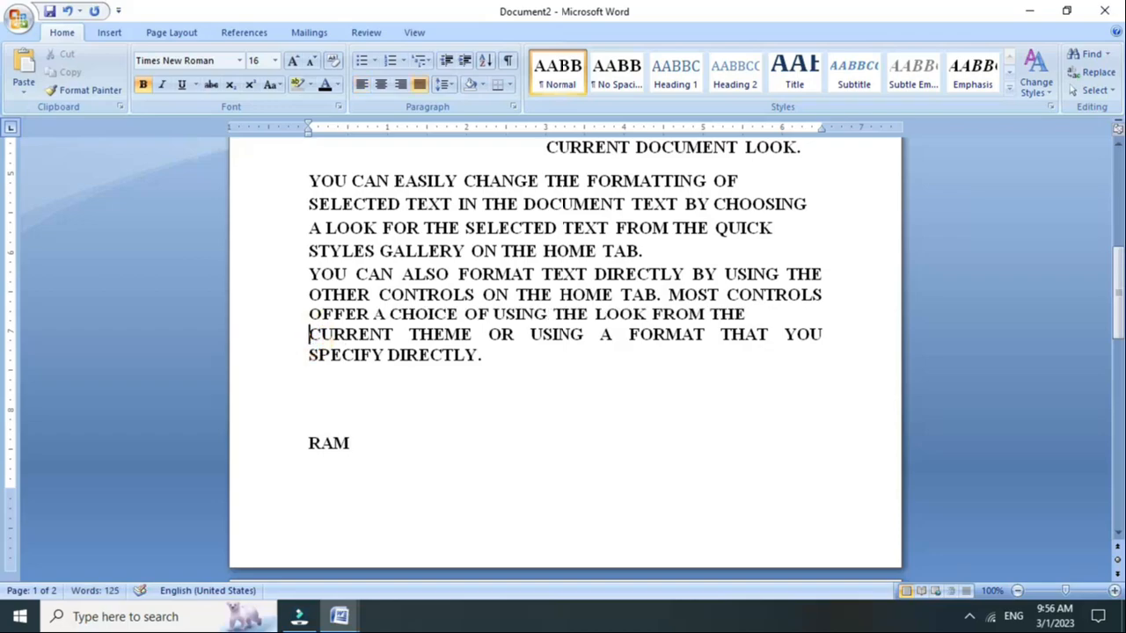
pyautogui.press('Return')
# - Select the sample name below the last paragraph and shade it with a dark blue theme color
pyautogui.moveTo(350, 464)
pyautogui.mouseDown()
pyautogui.moveTo(311, 464)
pyautogui.moveTo(347, 463)
pyautogui.mouseUp()
pyautogui.click(312, 464)
pyautogui.doubleClick(313, 465)
pyautogui.click(334, 463)
pyautogui.doubleClick(311, 463)
pyautogui.click(311, 461)
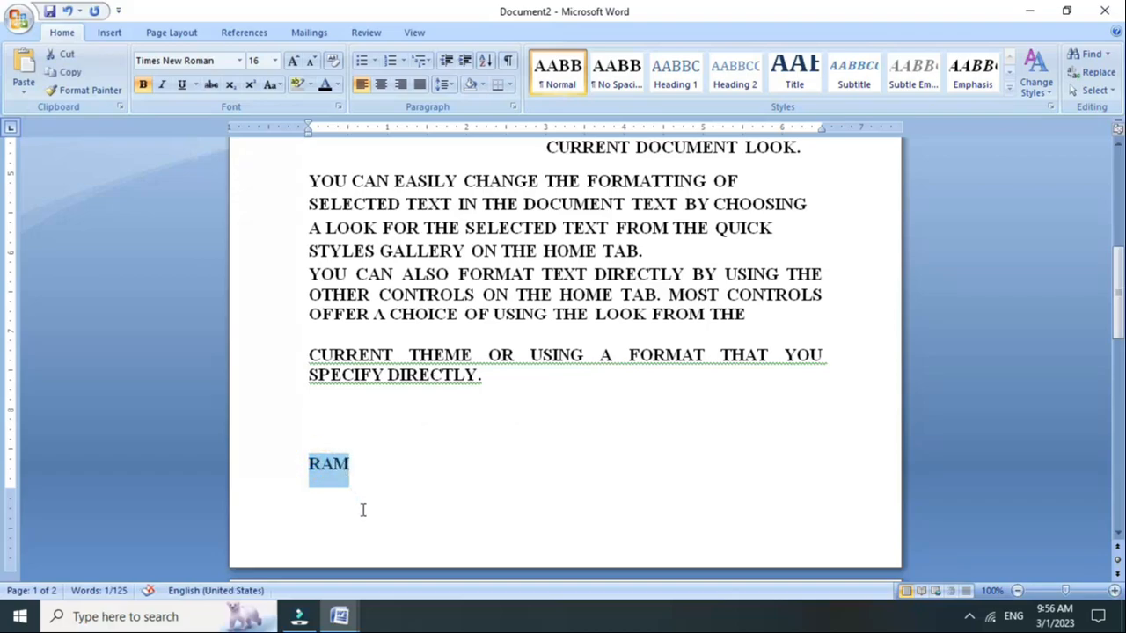
pyautogui.click(482, 85)
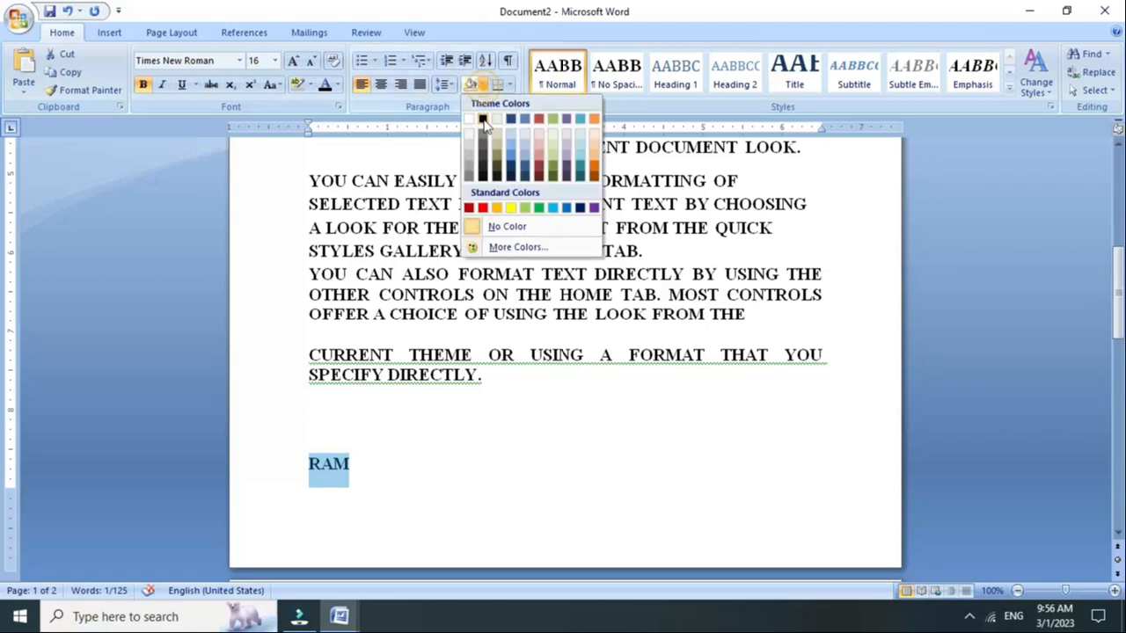
pyautogui.click(522, 171)
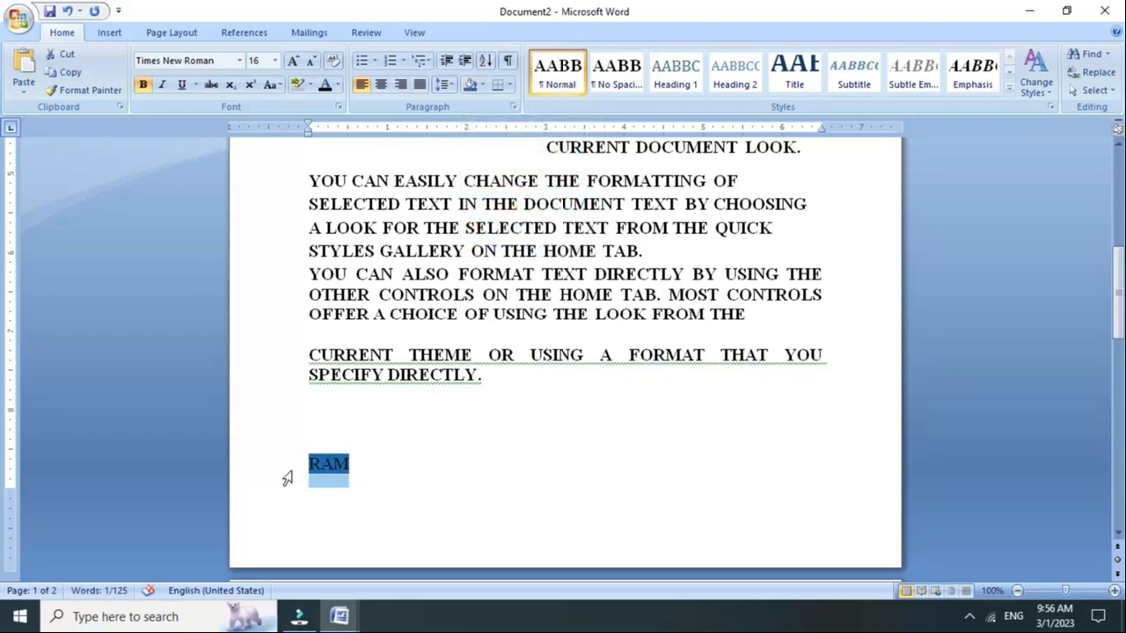
# - Apply the same dark blue shading across the whole line containing the sample name
pyautogui.click(295, 465)
pyautogui.click(482, 85)
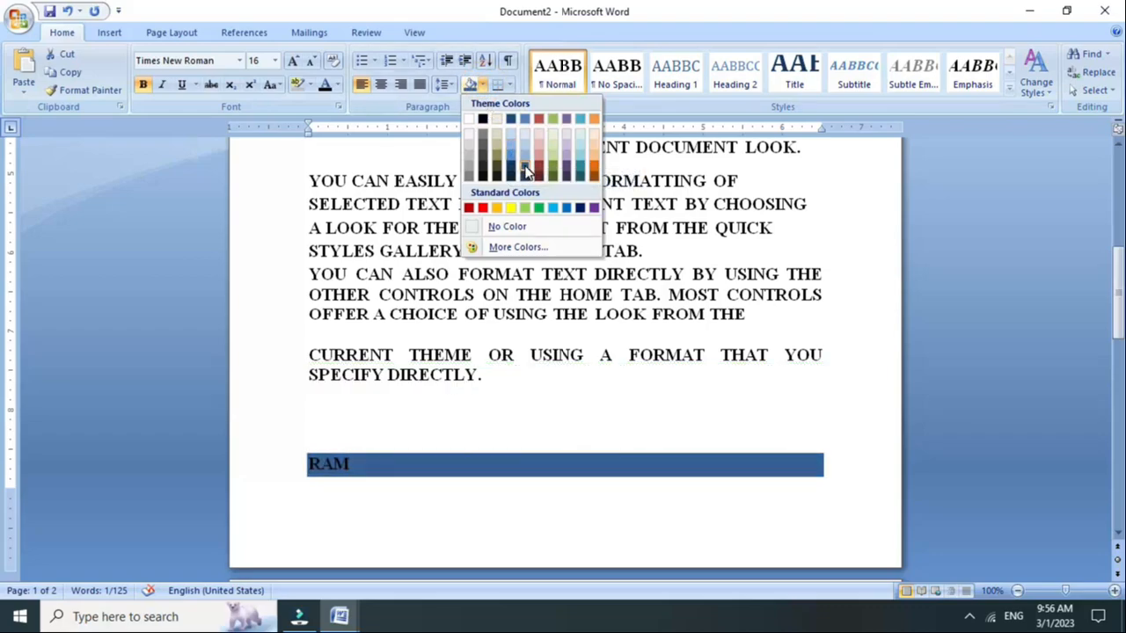
pyautogui.click(525, 169)
pyautogui.click(372, 466)
pyautogui.click(372, 466)
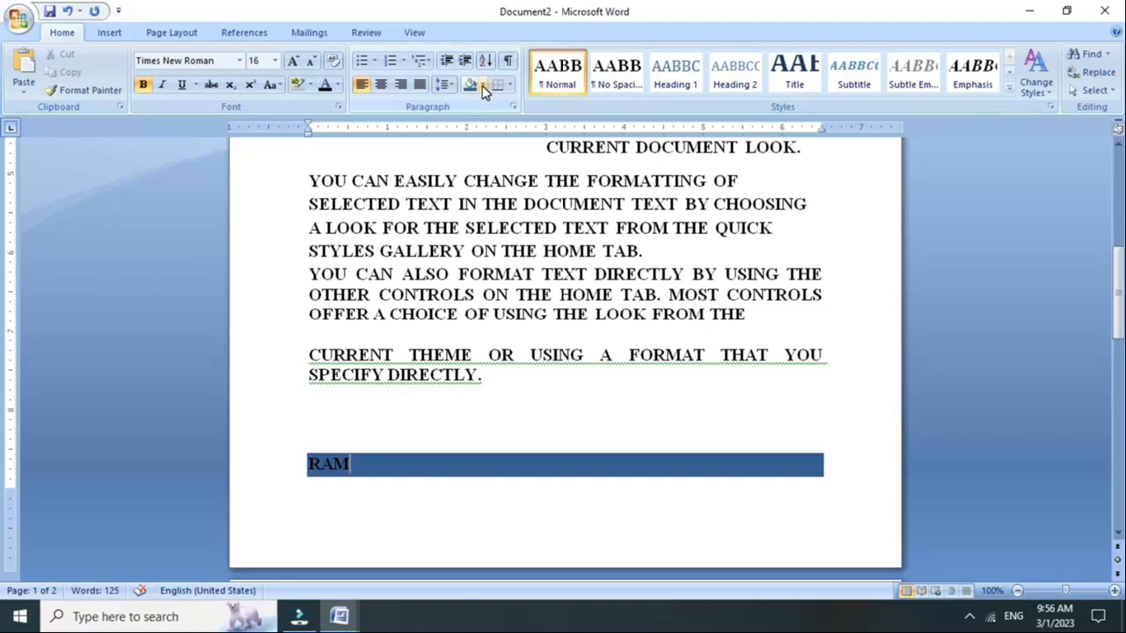
# - Check the Border entry in the home document's Paragraph list and return to Document2
pyautogui.moveTo(339, 615)
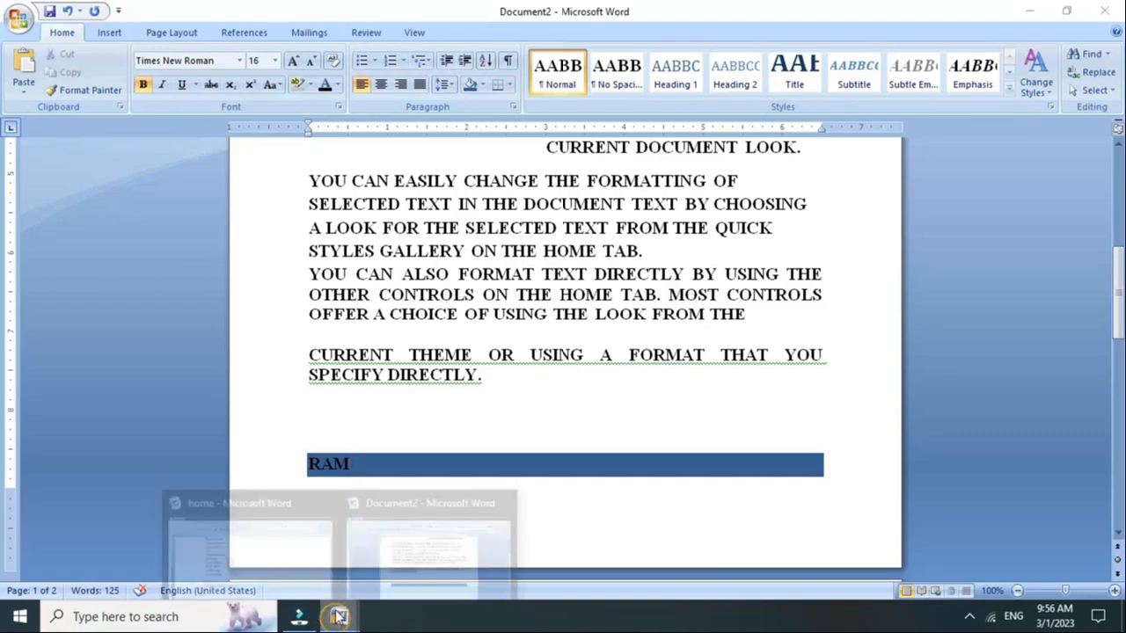
pyautogui.click(283, 572)
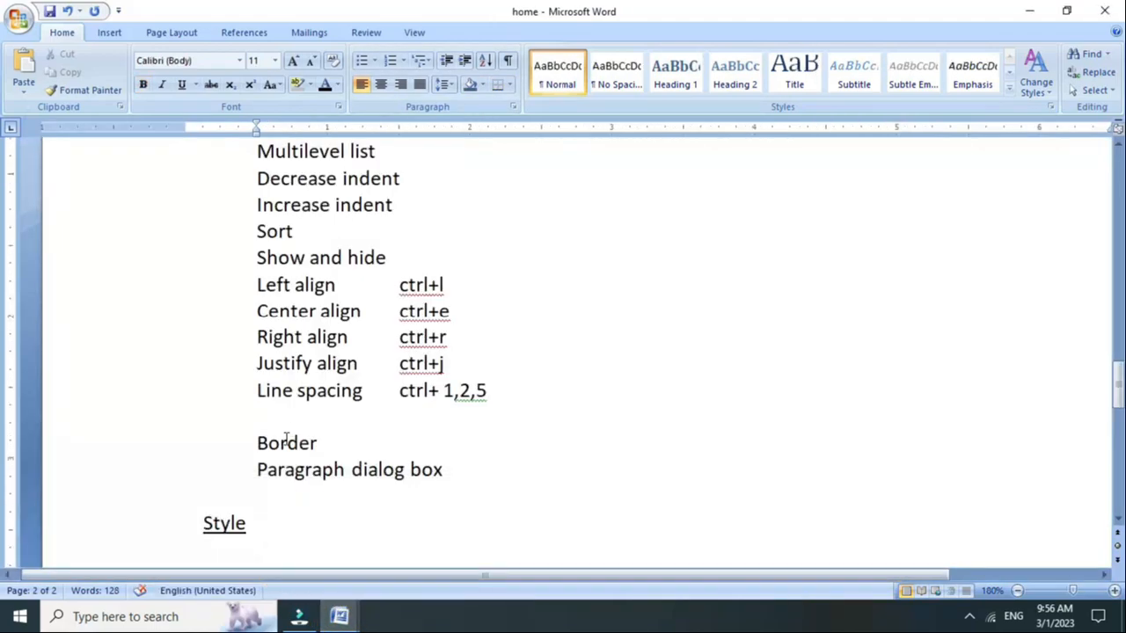
pyautogui.moveTo(329, 442); pyautogui.dragTo(258, 442)
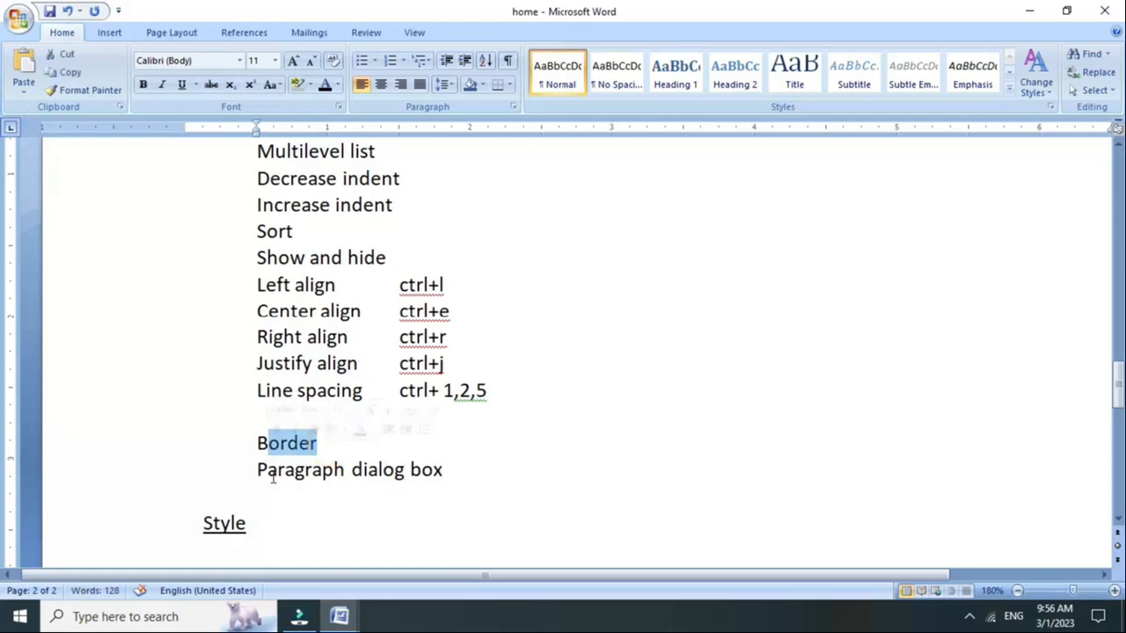
pyautogui.moveTo(340, 616)
pyautogui.click(429, 542)
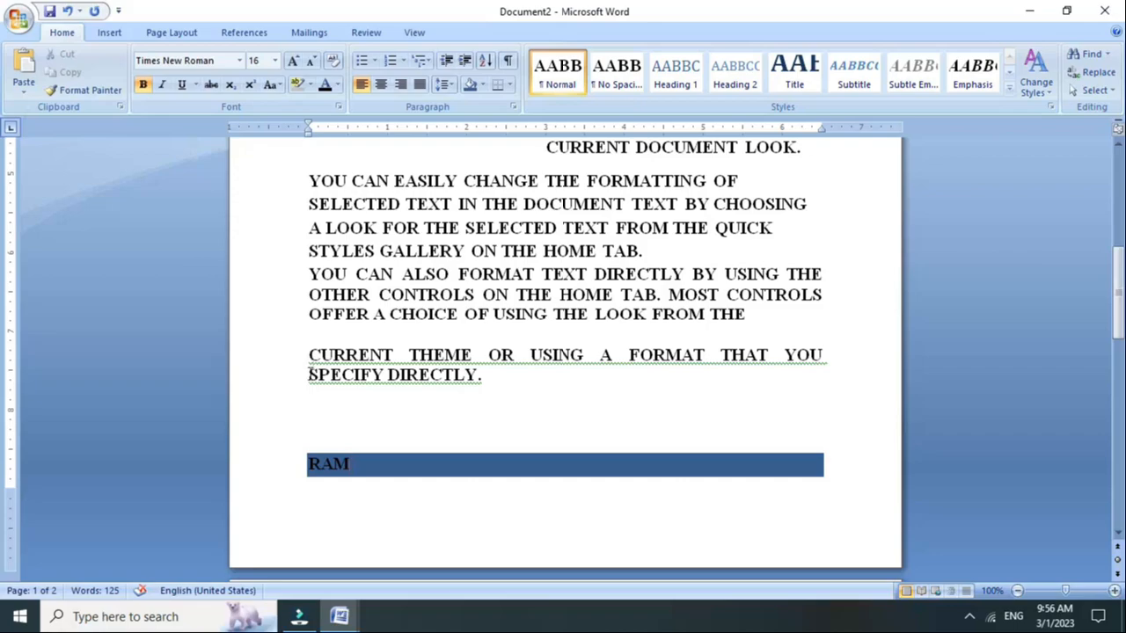
# - Add a bottom border under the line "SPECIFY DIRECTLY." and look through the other border options
pyautogui.moveTo(310, 373); pyautogui.dragTo(499, 372)
pyautogui.click(514, 84)
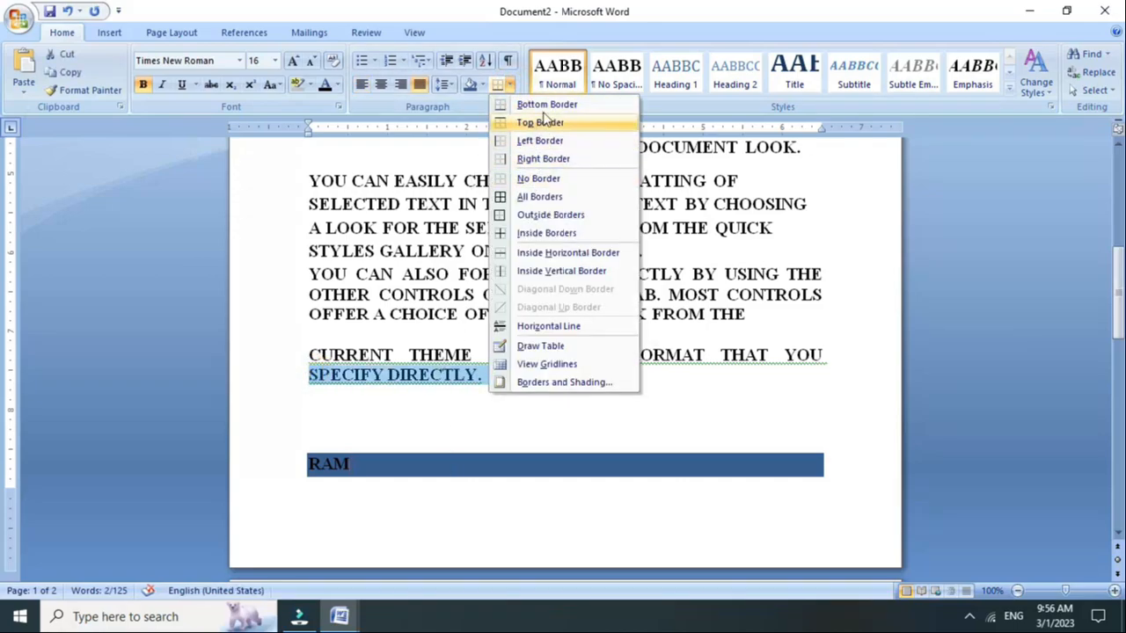
pyautogui.click(545, 103)
pyautogui.click(409, 412)
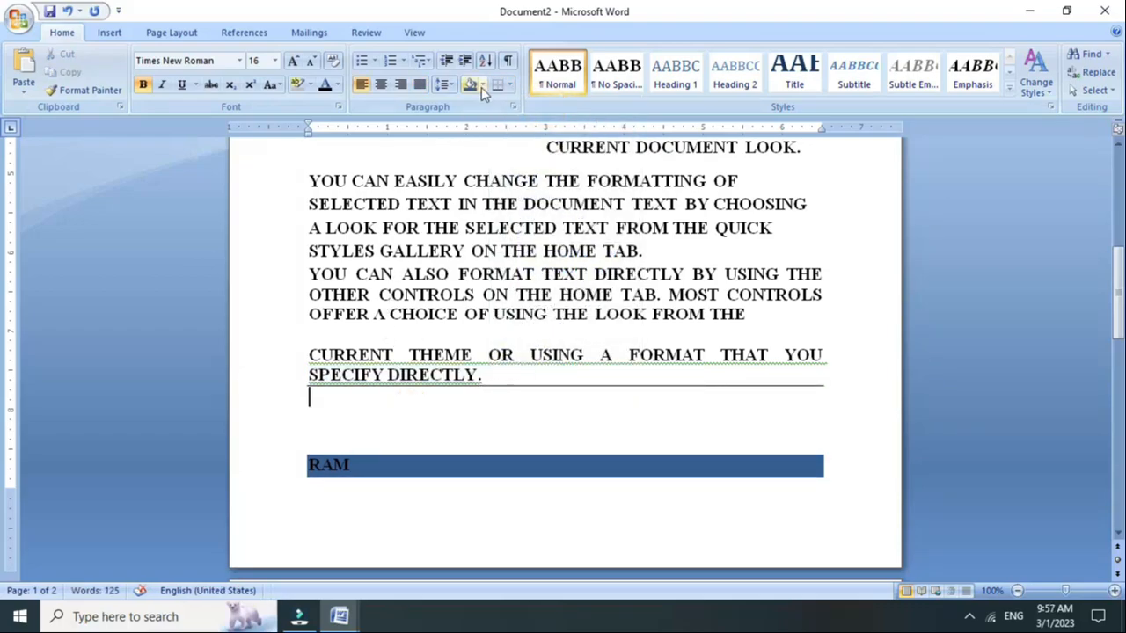
pyautogui.click(508, 86)
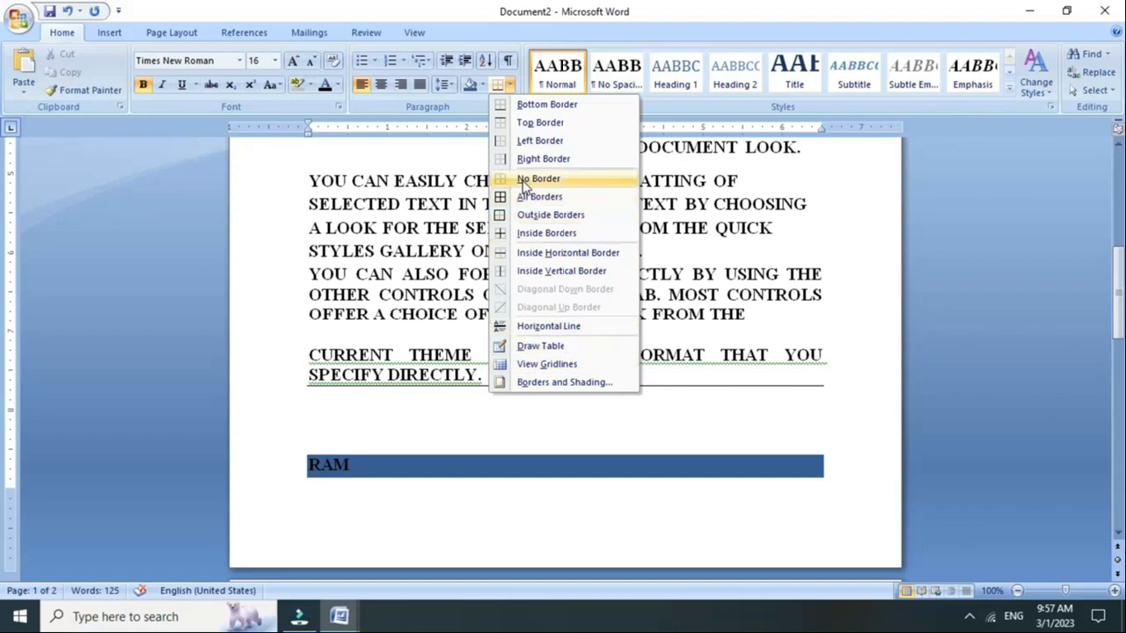
pyautogui.click(349, 427)
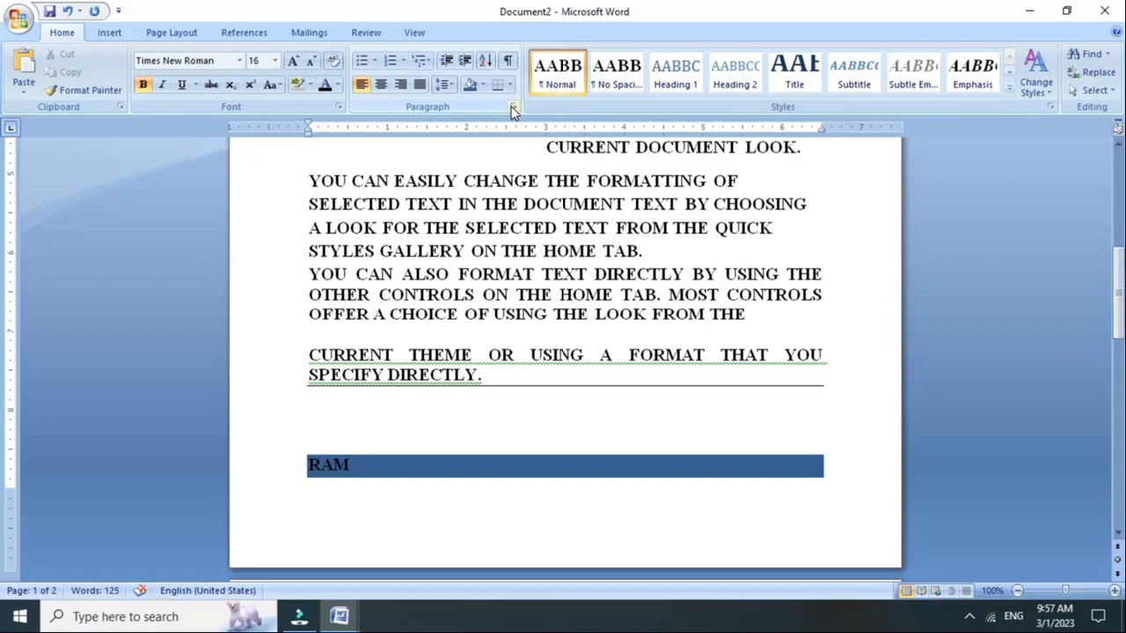
# - Check the "Paragraph dialog box" entry in the home document and view the Paragraph dialog's settings in Document2, leaving them unchanged
pyautogui.moveTo(339, 617)
pyautogui.click(287, 551)
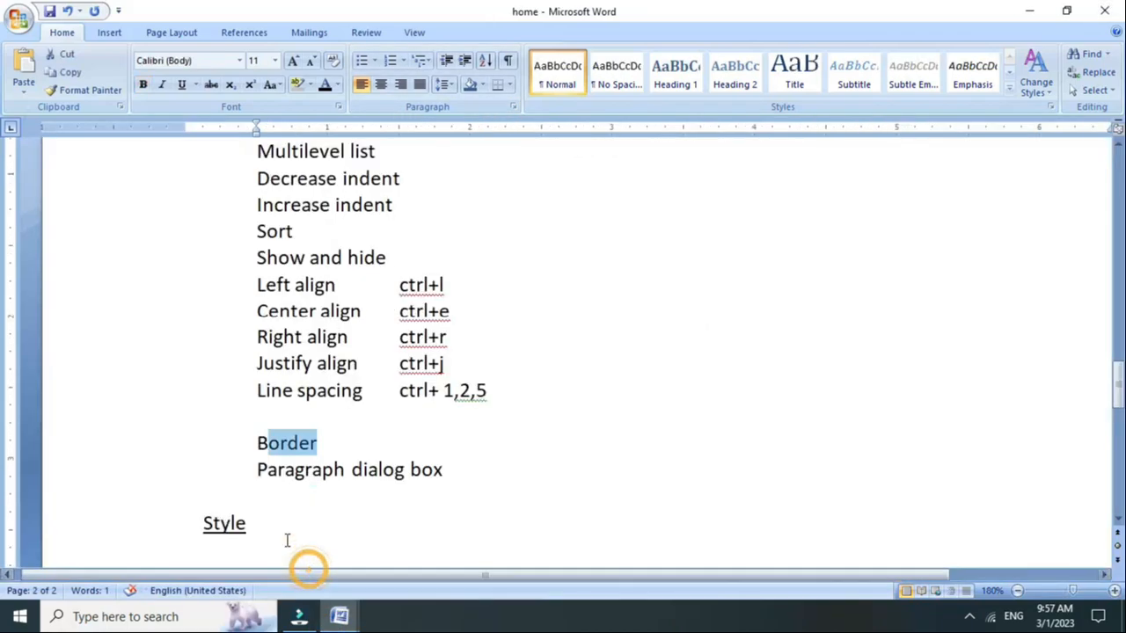
pyautogui.scroll(-2, 295, 493)
pyautogui.click(340, 616)
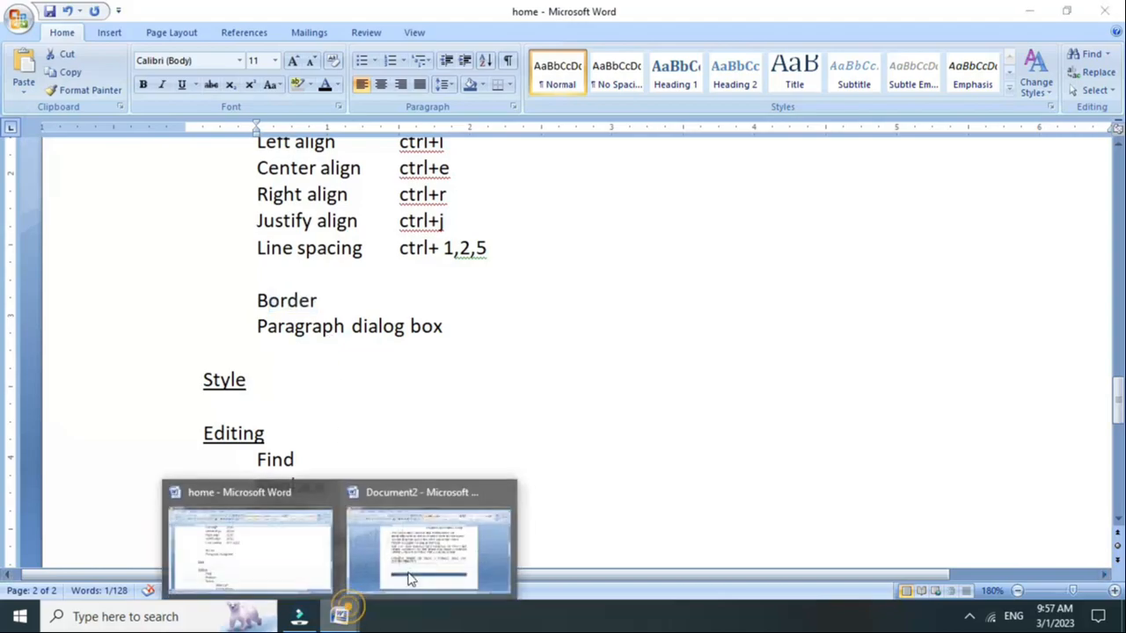
pyautogui.click(407, 582)
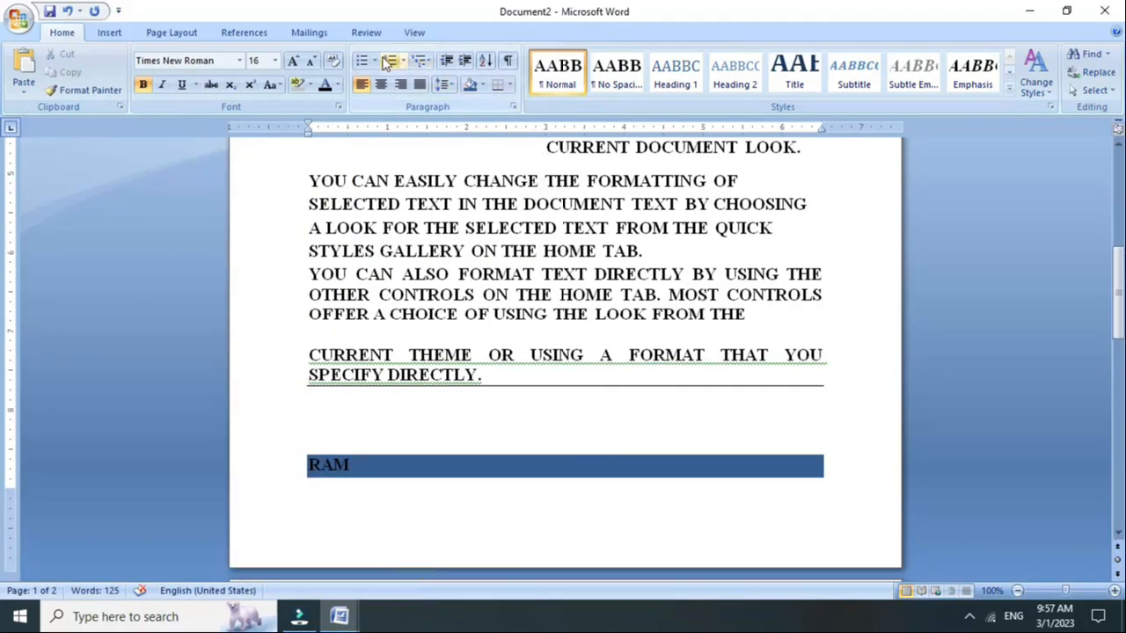
pyautogui.click(513, 107)
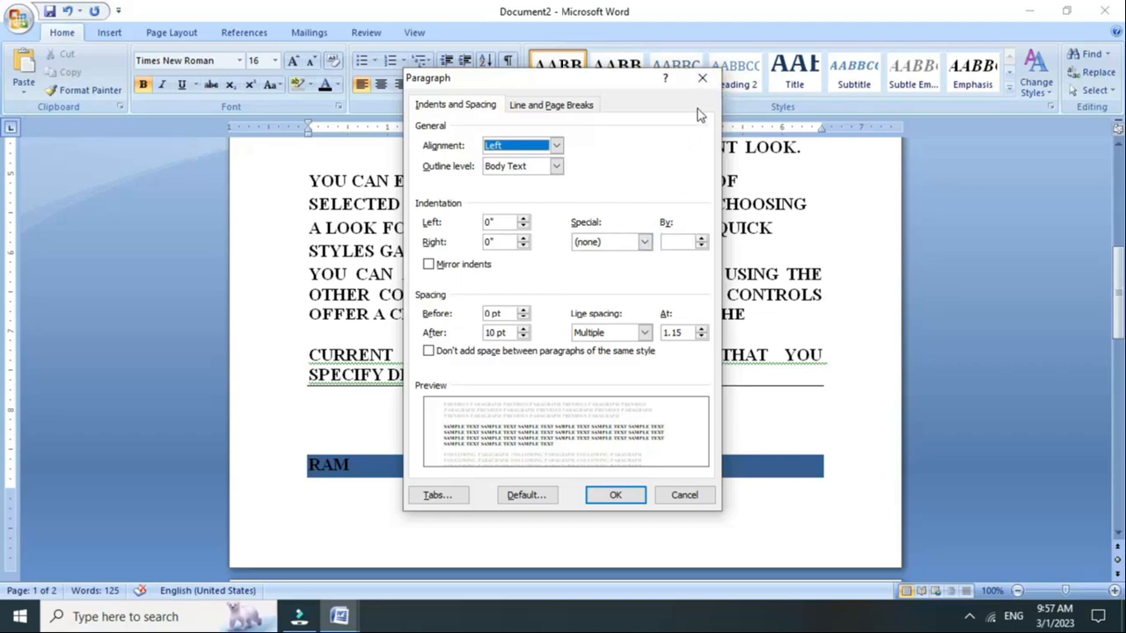
pyautogui.click(701, 77)
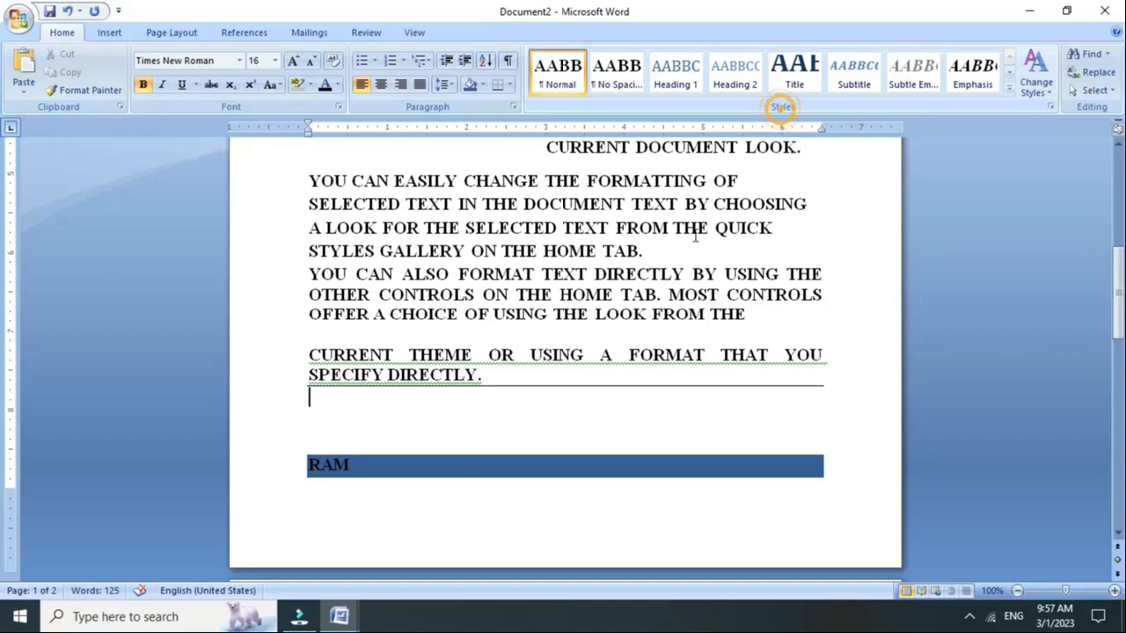
# - Select the first name in the list on the second page and view the available font sizes
pyautogui.scroll(-5, 535, 361)
pyautogui.scroll(-3, 520, 370)
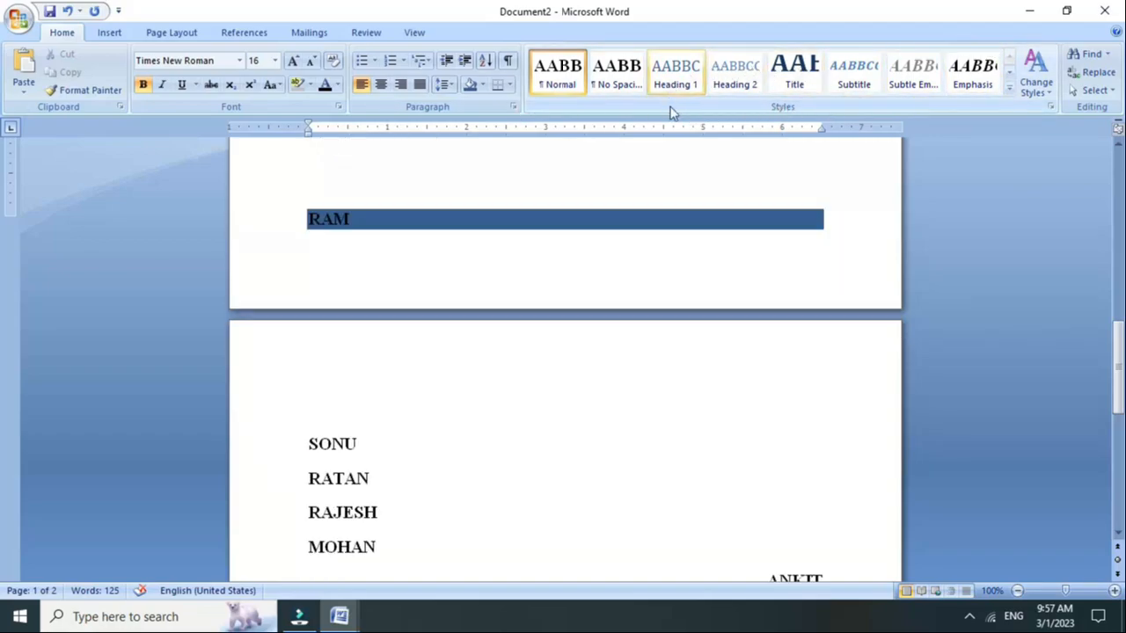
pyautogui.scroll(-1, 671, 108)
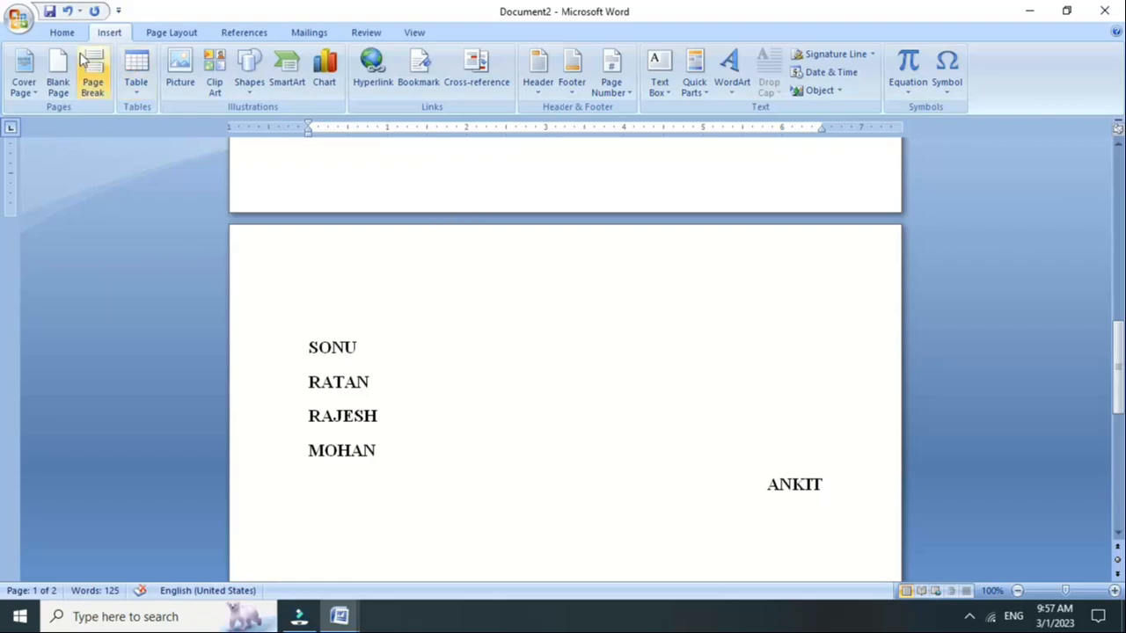
pyautogui.scroll(1, 88, 57)
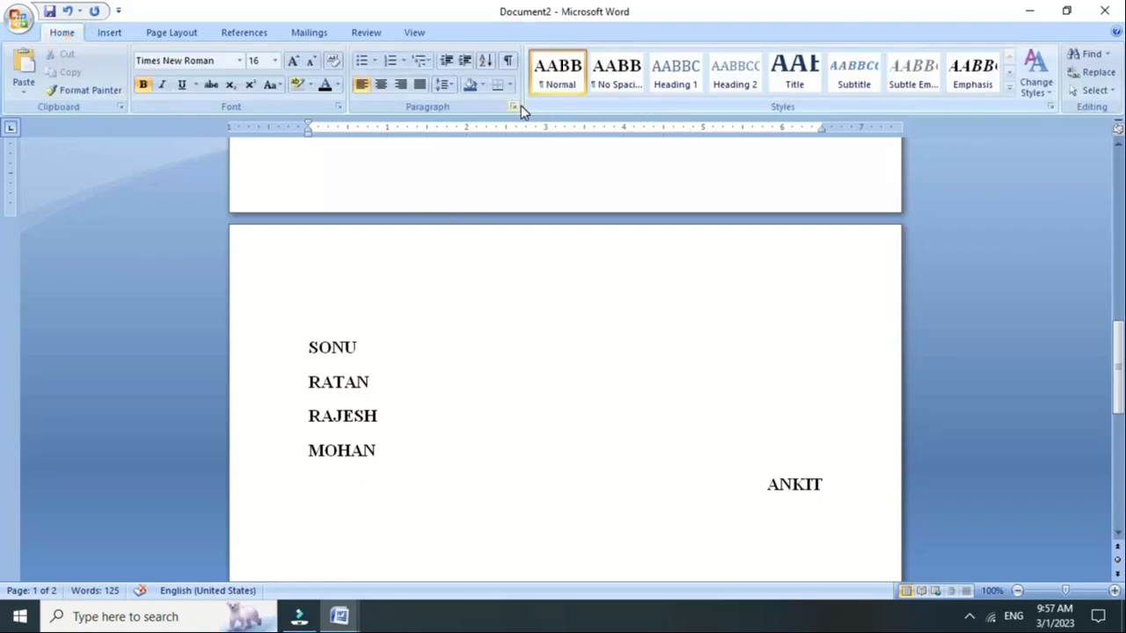
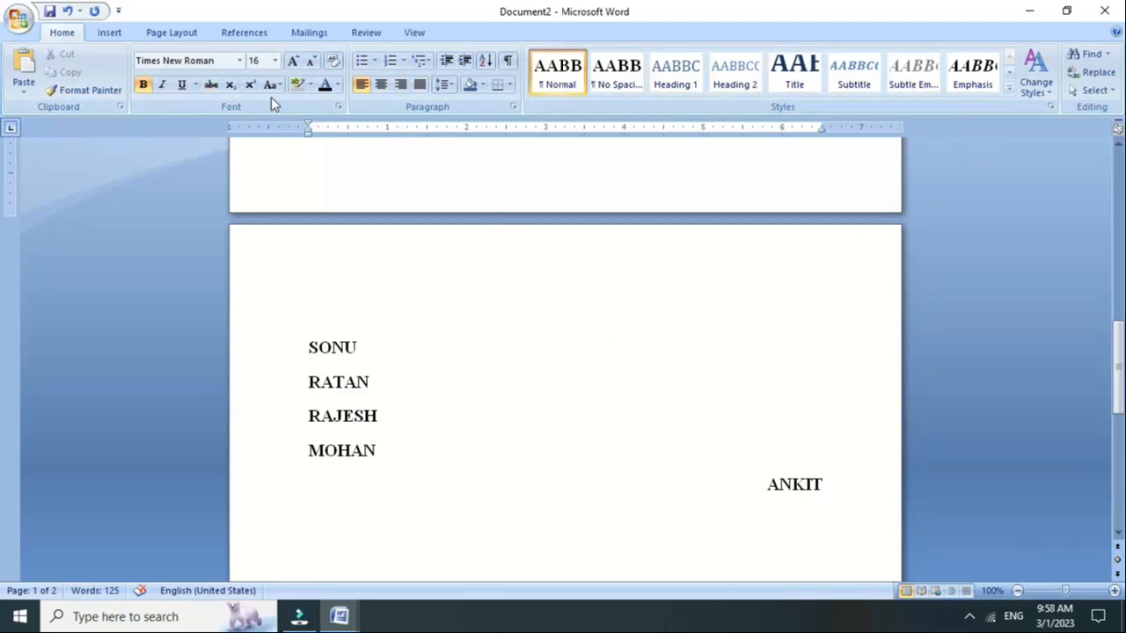
pyautogui.moveTo(367, 344); pyautogui.dragTo(307, 347)
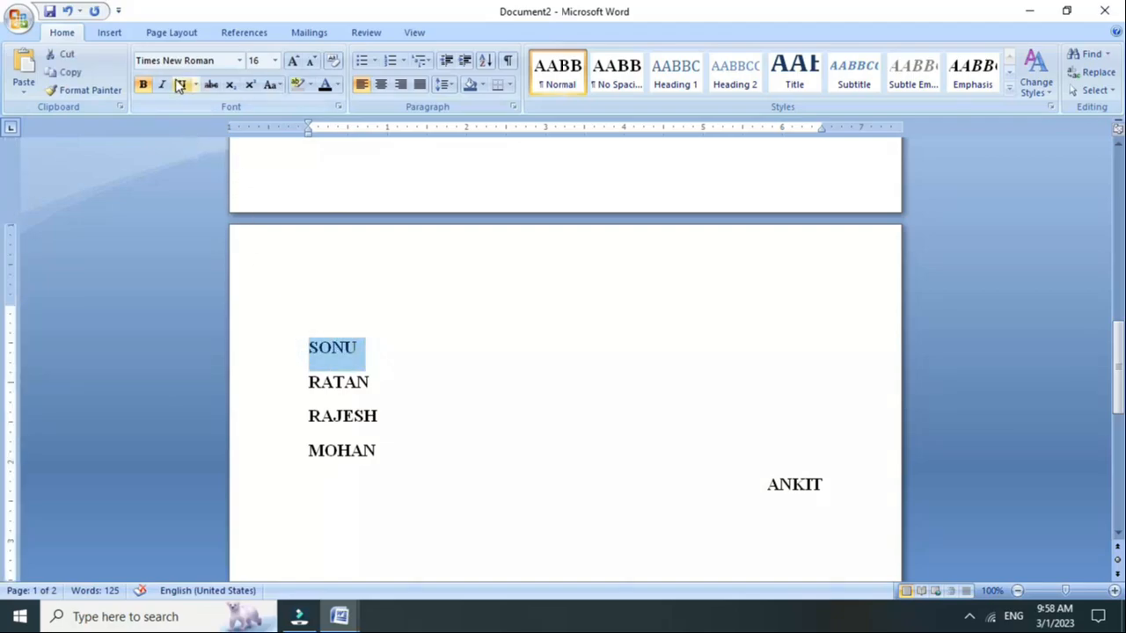
pyautogui.click(274, 60)
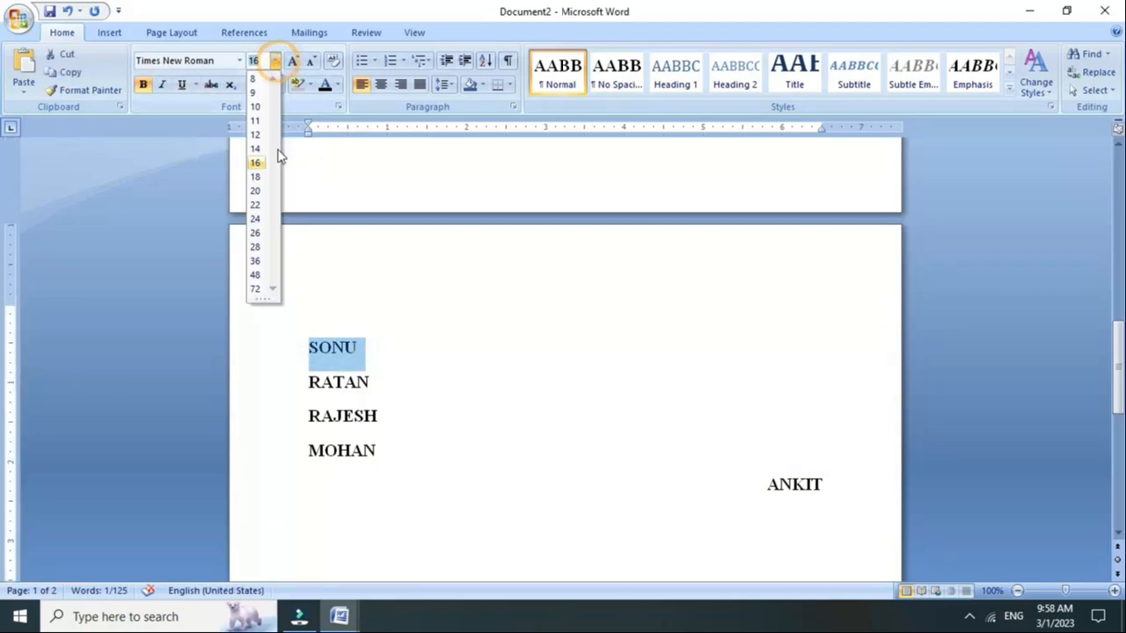
pyautogui.click(345, 277)
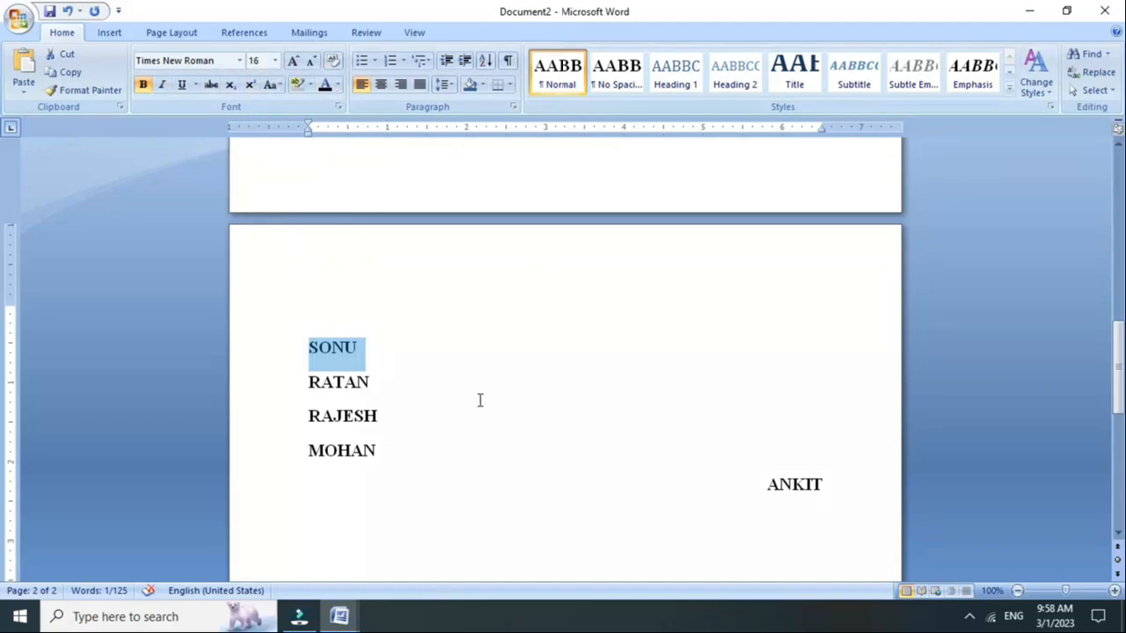
# - Try the Heading 2 style on the first name in the list and give it the Title style
pyautogui.click(743, 79)
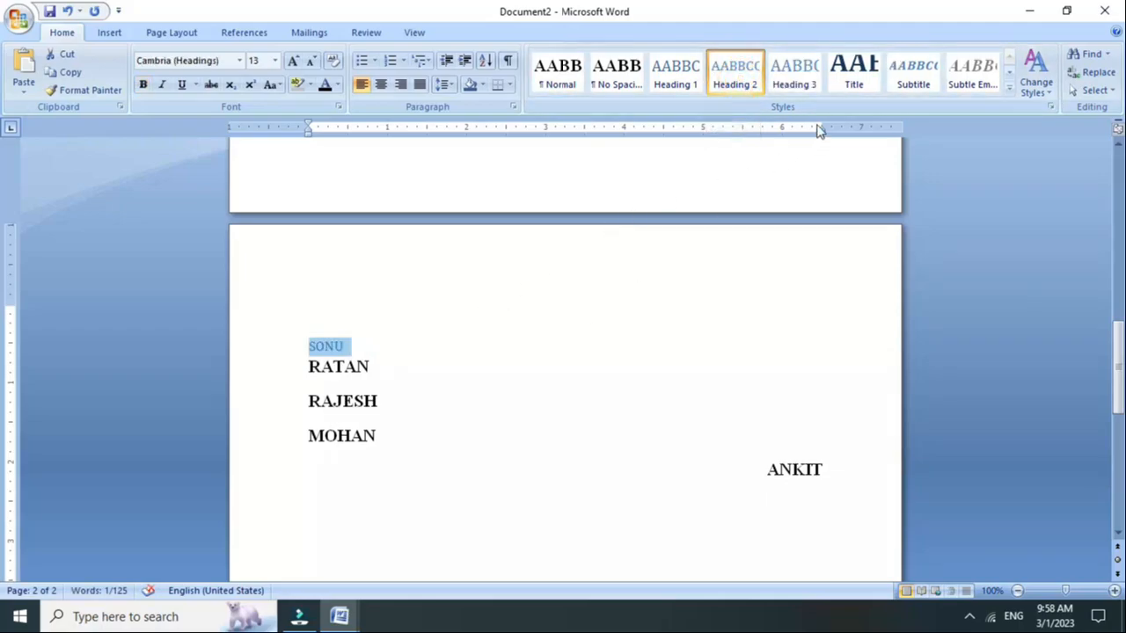
pyautogui.click(851, 88)
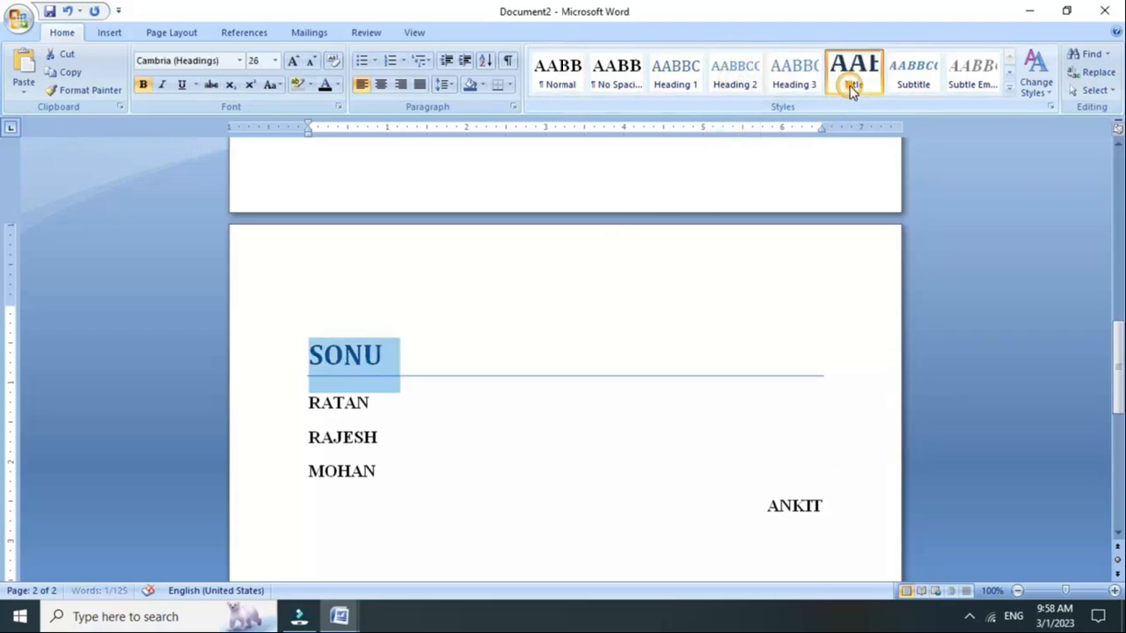
pyautogui.click(415, 382)
pyautogui.click(360, 364)
pyautogui.click(369, 471)
pyautogui.click(364, 352)
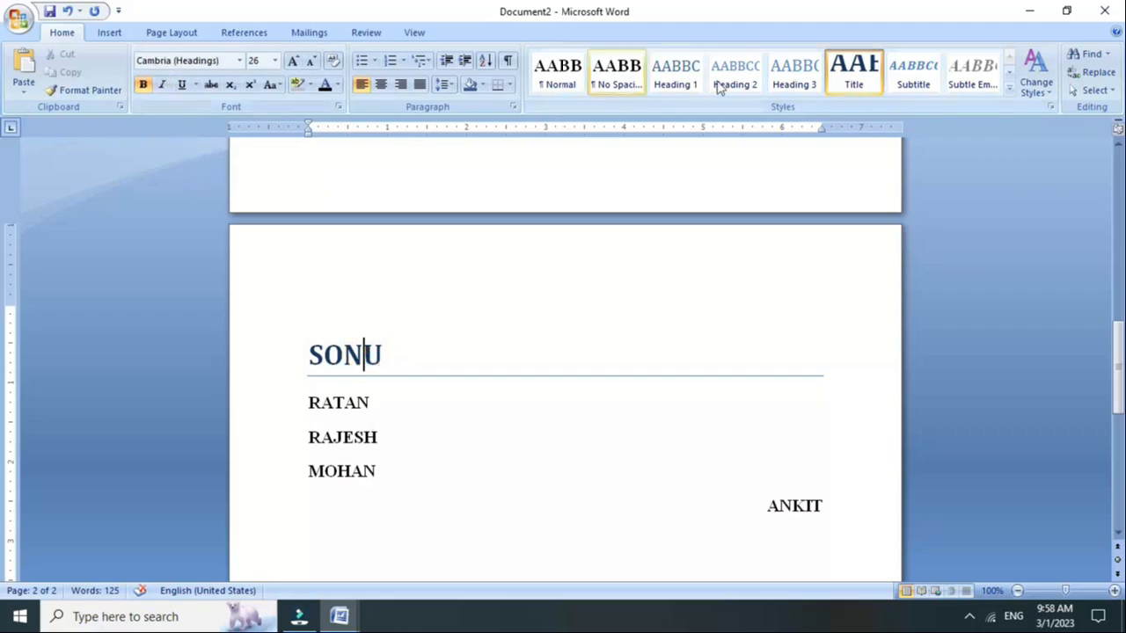
# - Format the fourth name in the second page's list manually with font size 26 and the Cambria (Headings) font
pyautogui.moveTo(444, 471); pyautogui.dragTo(259, 485)
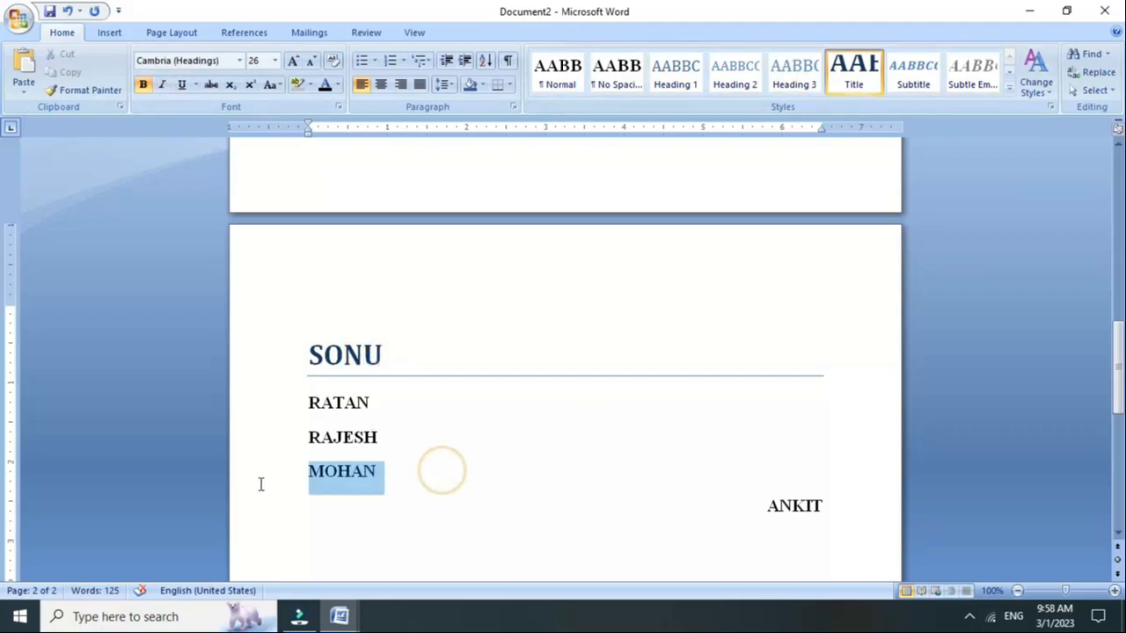
pyautogui.click(274, 59)
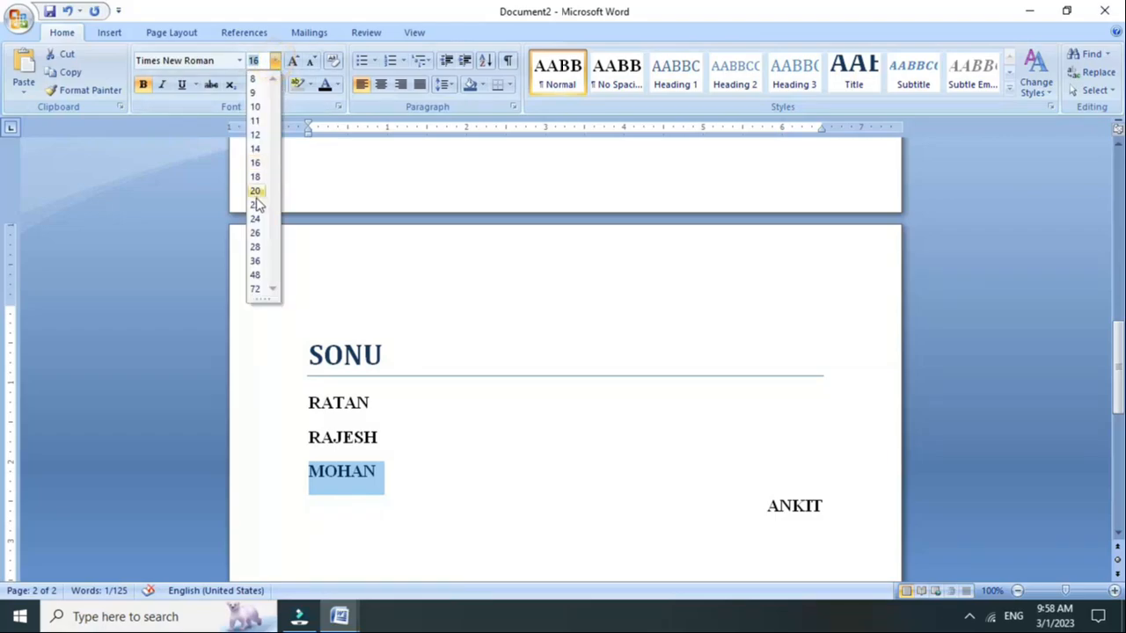
pyautogui.click(255, 232)
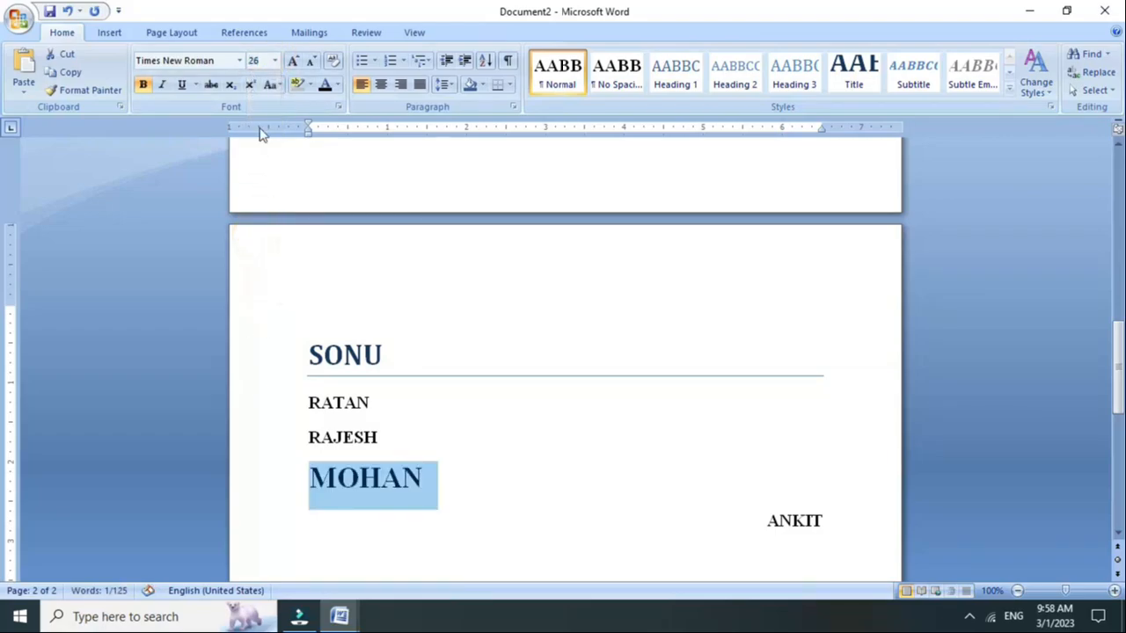
pyautogui.click(240, 60)
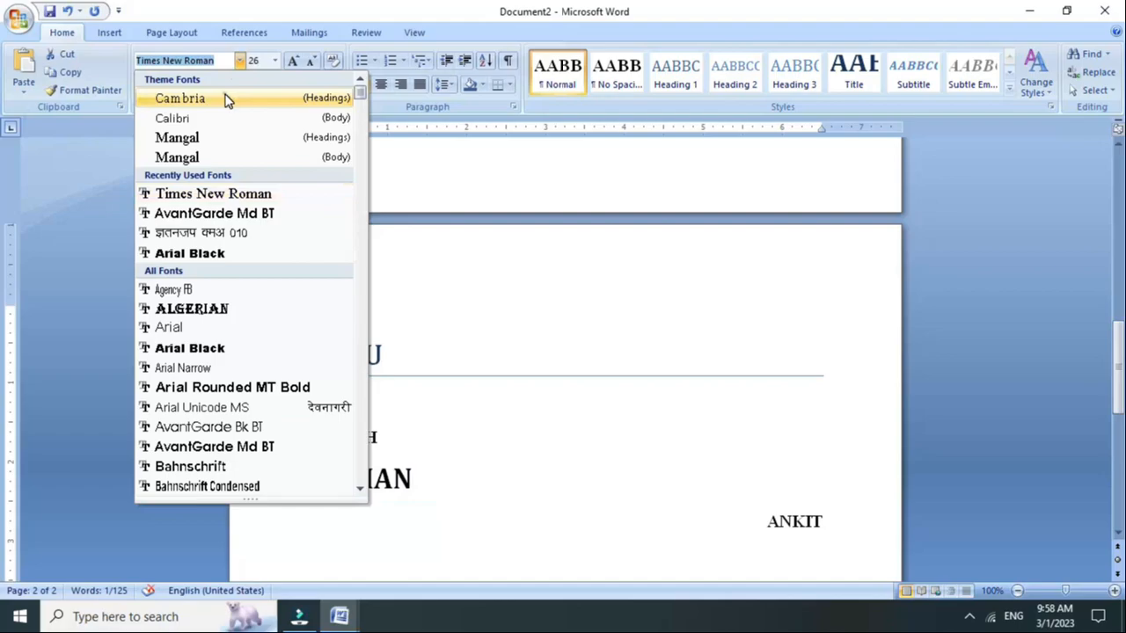
pyautogui.click(223, 97)
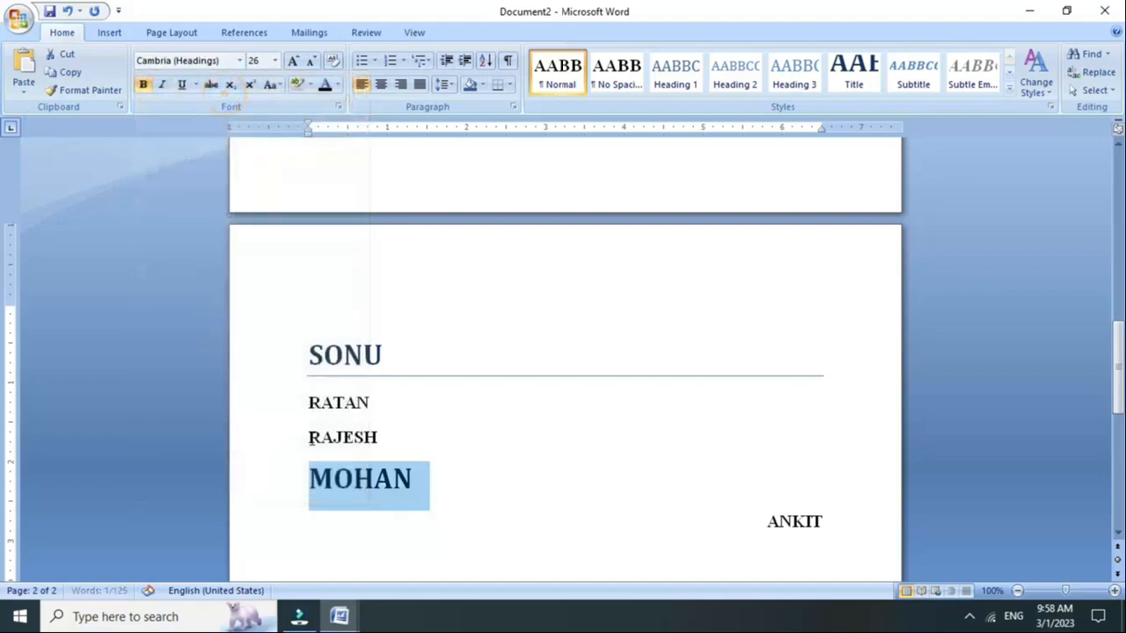
# - Give the fourth name in the second page's list a dark blue font color and a bottom border
pyautogui.click(339, 86)
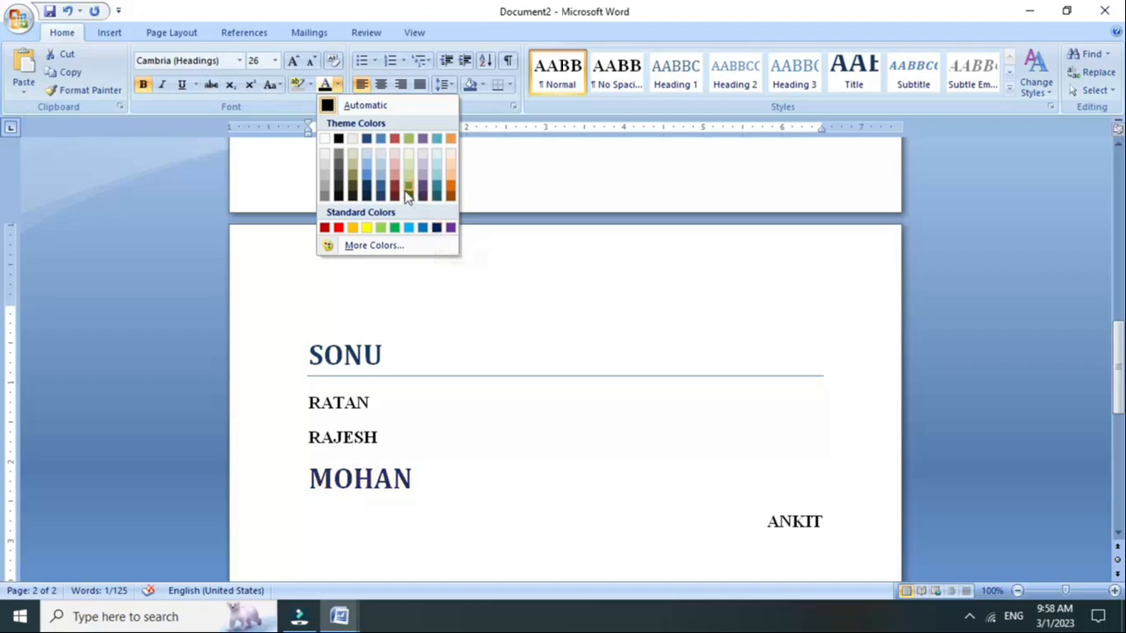
pyautogui.click(368, 195)
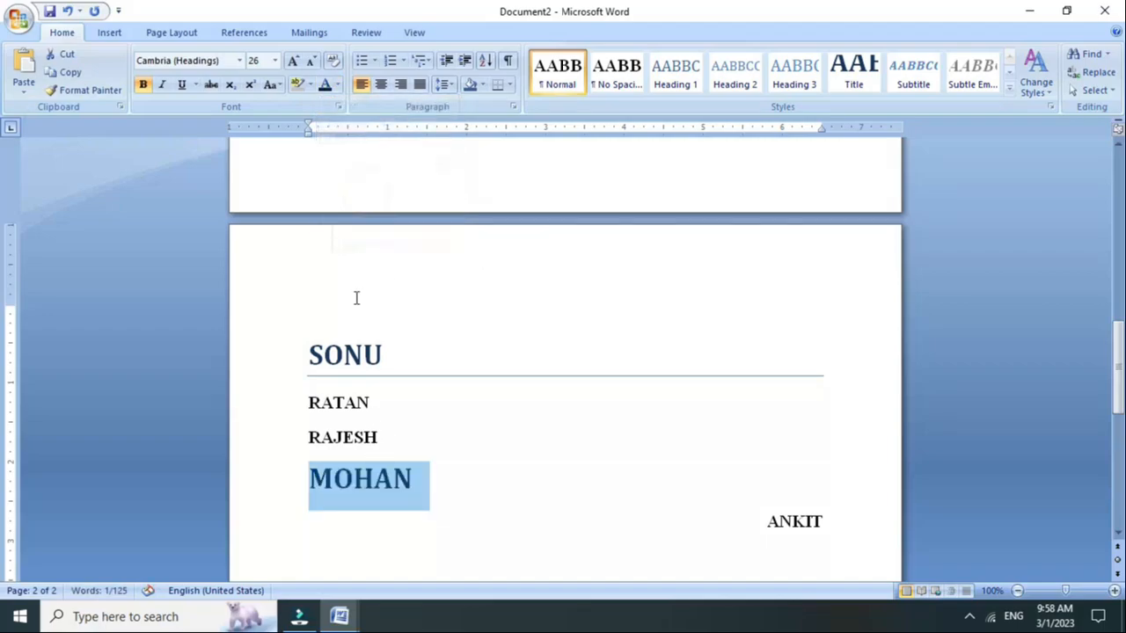
pyautogui.click(497, 85)
pyautogui.click(431, 558)
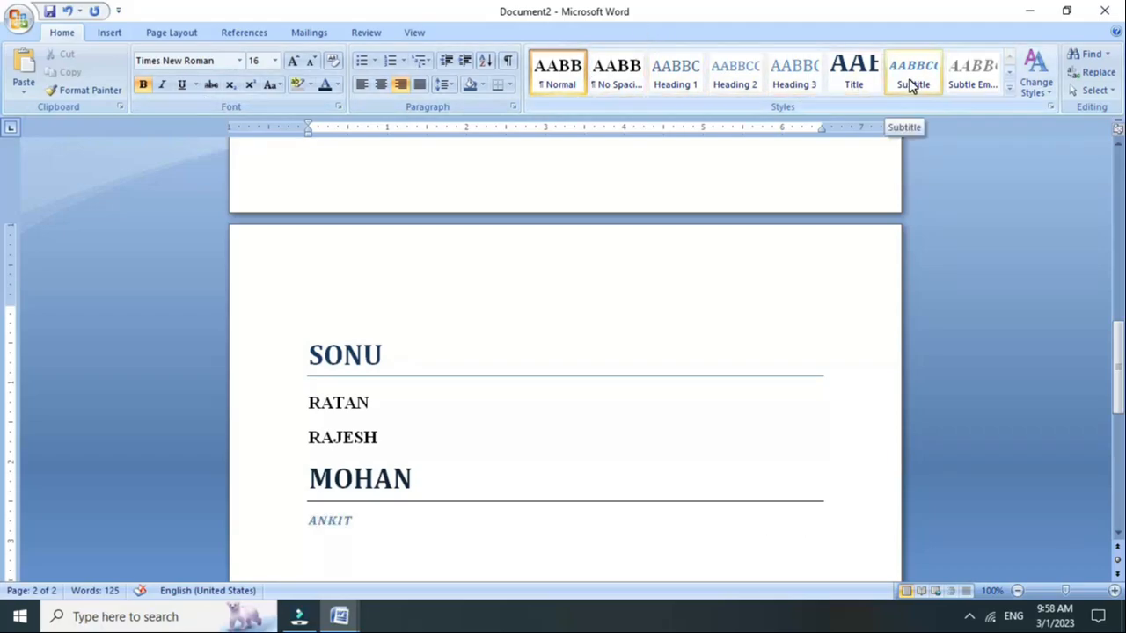
# - View the full style gallery and the dialog for saving the selection as a new quick style, without creating one
pyautogui.click(1007, 92)
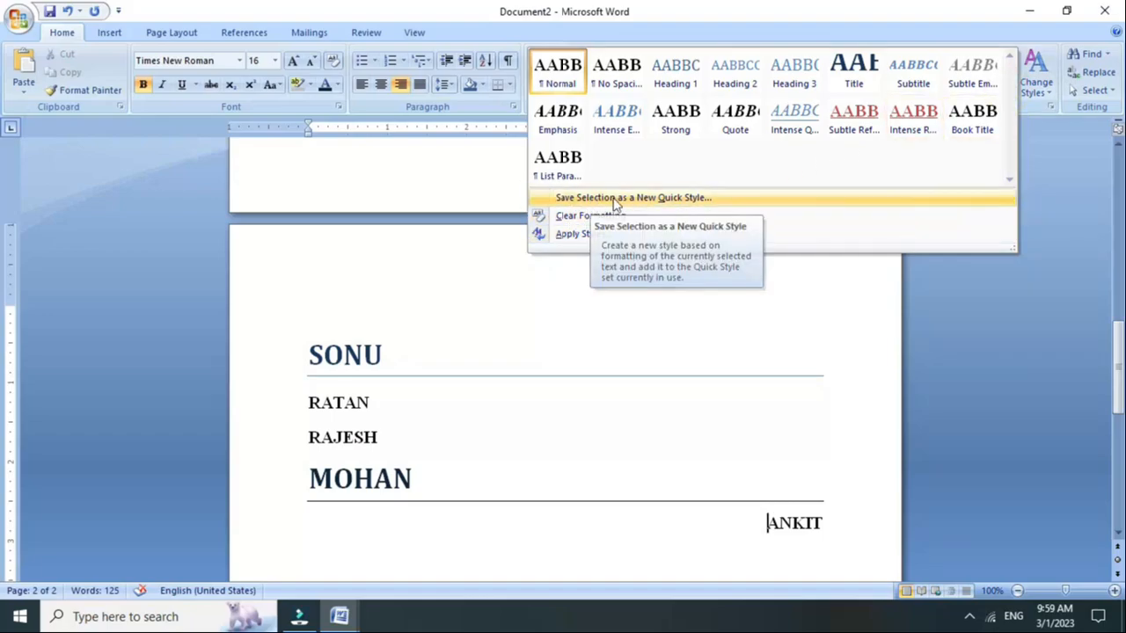
pyautogui.click(703, 201)
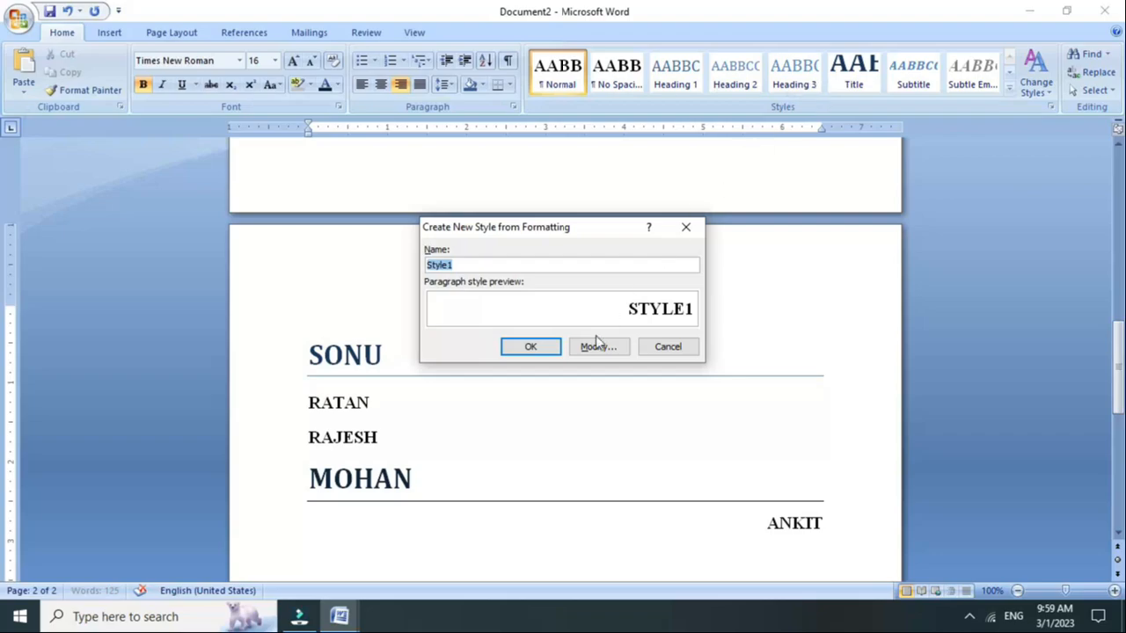
pyautogui.click(684, 229)
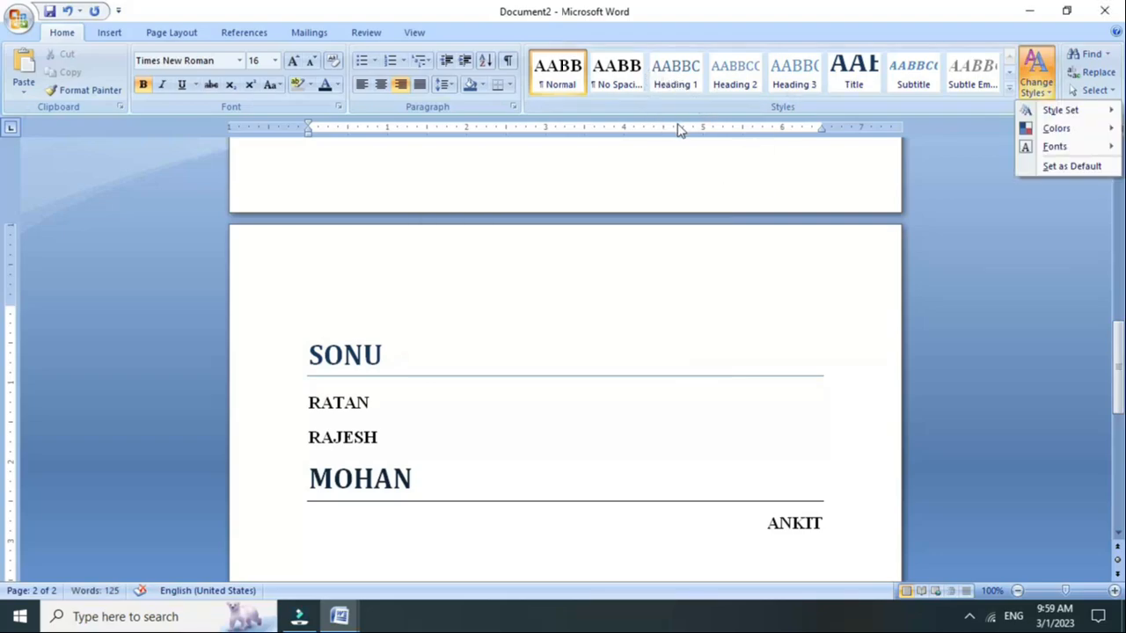
# - Change the document's style colors to Office and its style fonts to Office 2
pyautogui.moveTo(1060, 112)
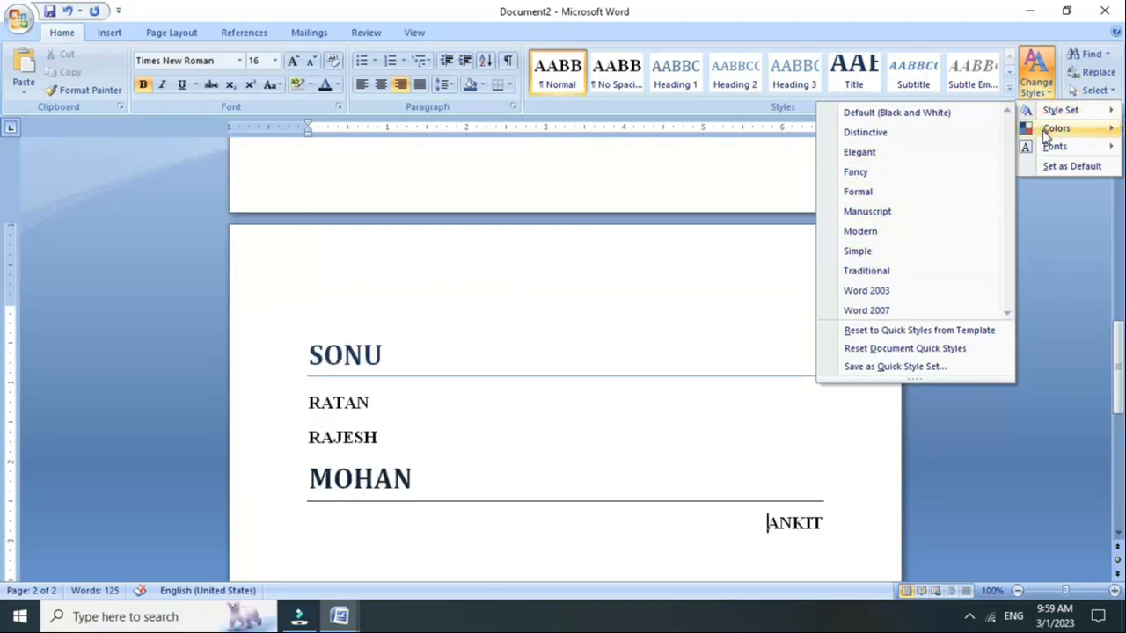
pyautogui.moveTo(1047, 132)
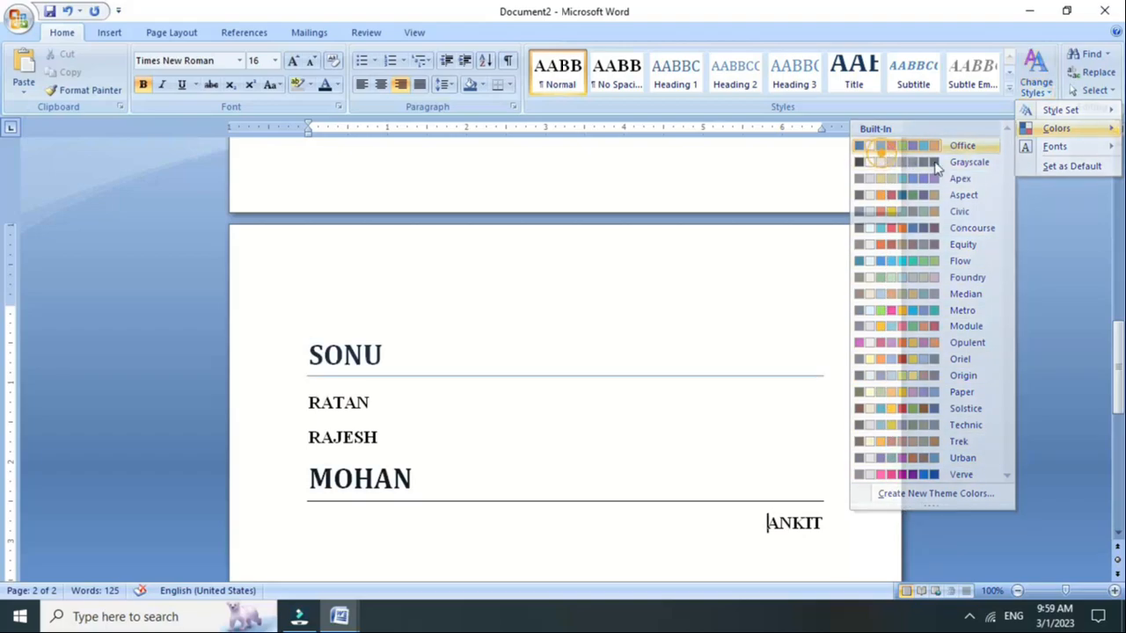
pyautogui.click(882, 146)
pyautogui.click(1027, 92)
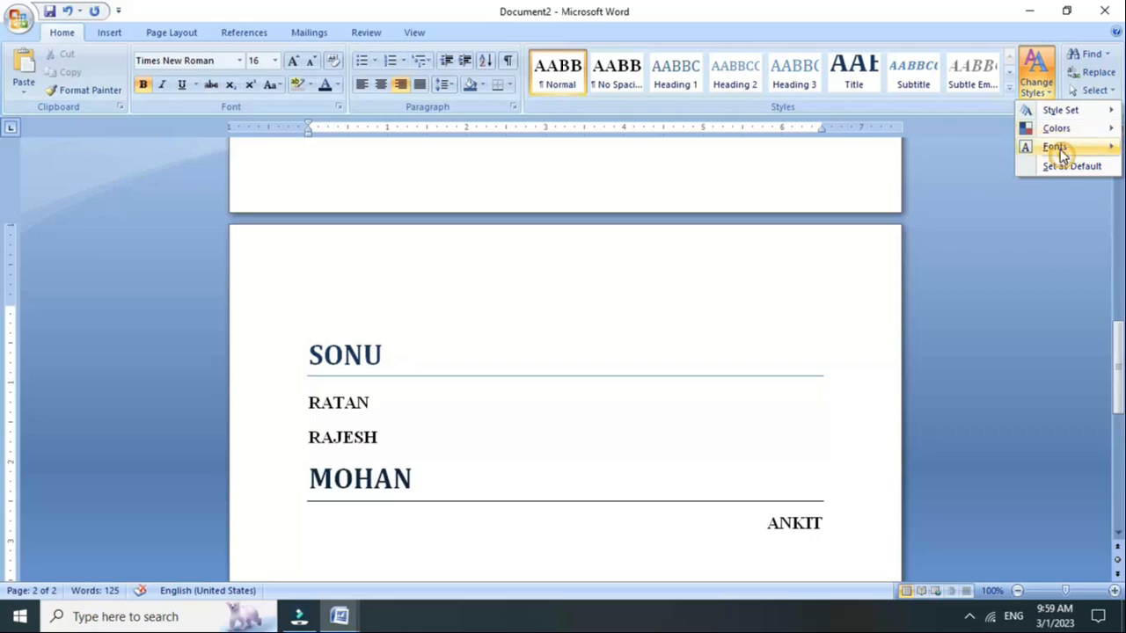
pyautogui.moveTo(1034, 154)
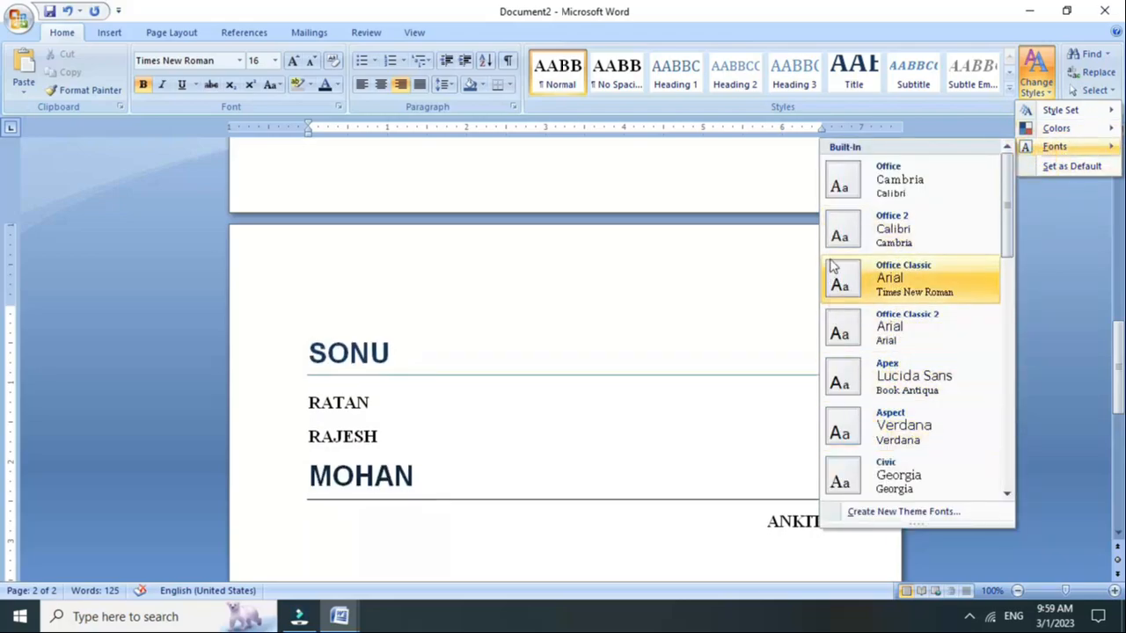
pyautogui.click(829, 233)
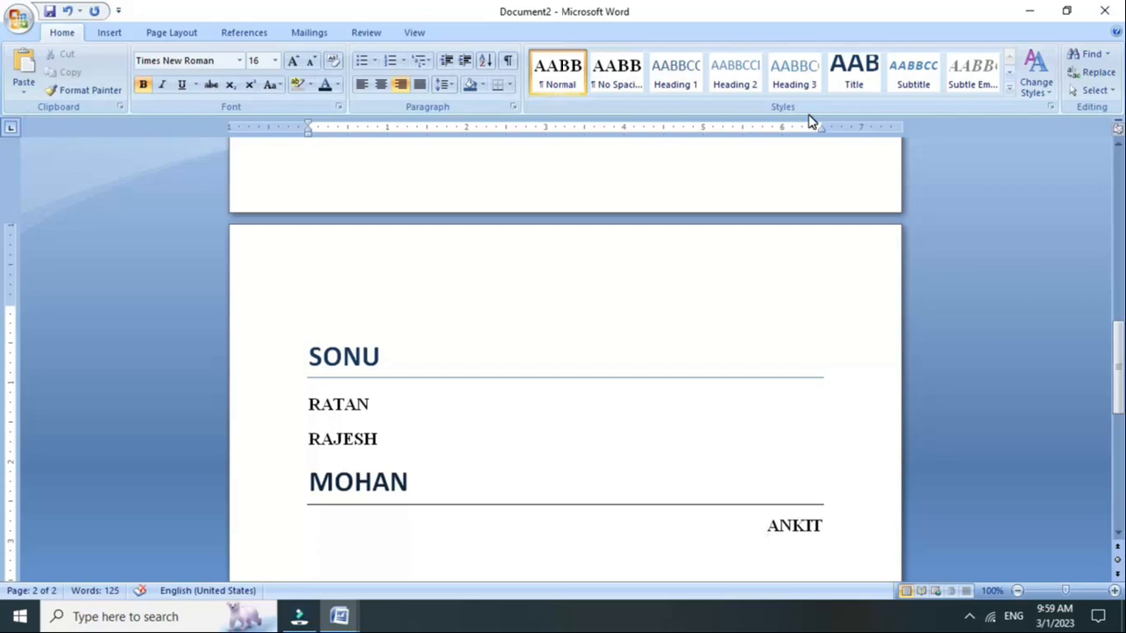
# - Switch to the home document and review the Find, Replace and Select entries under the Editing heading
pyautogui.scroll(-5, 804, 256)
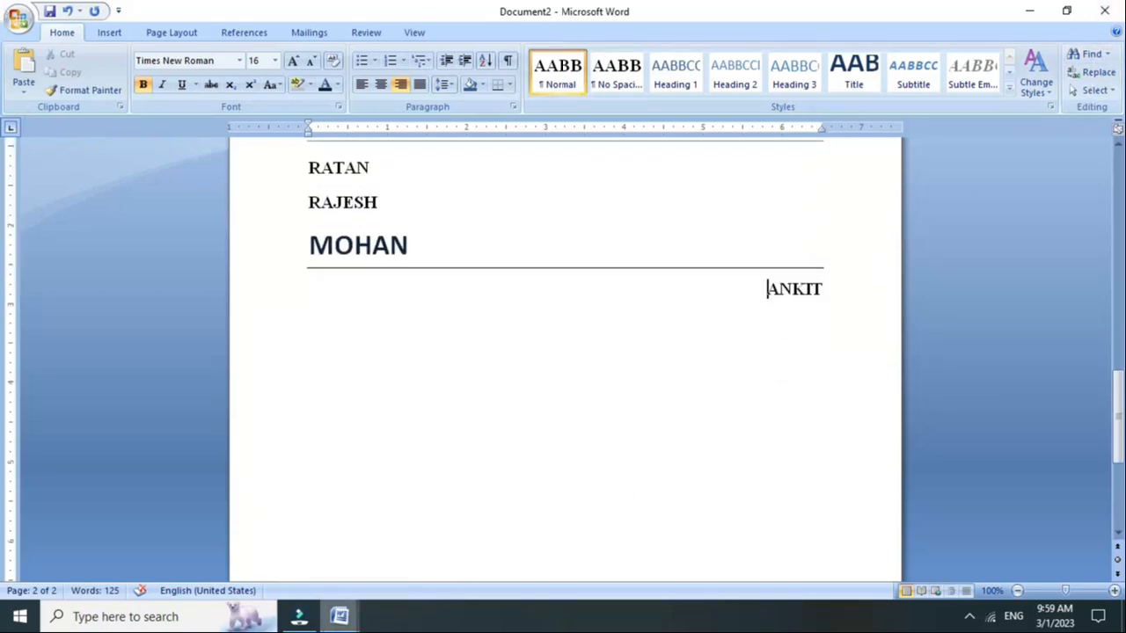
pyautogui.click(339, 616)
pyautogui.click(306, 533)
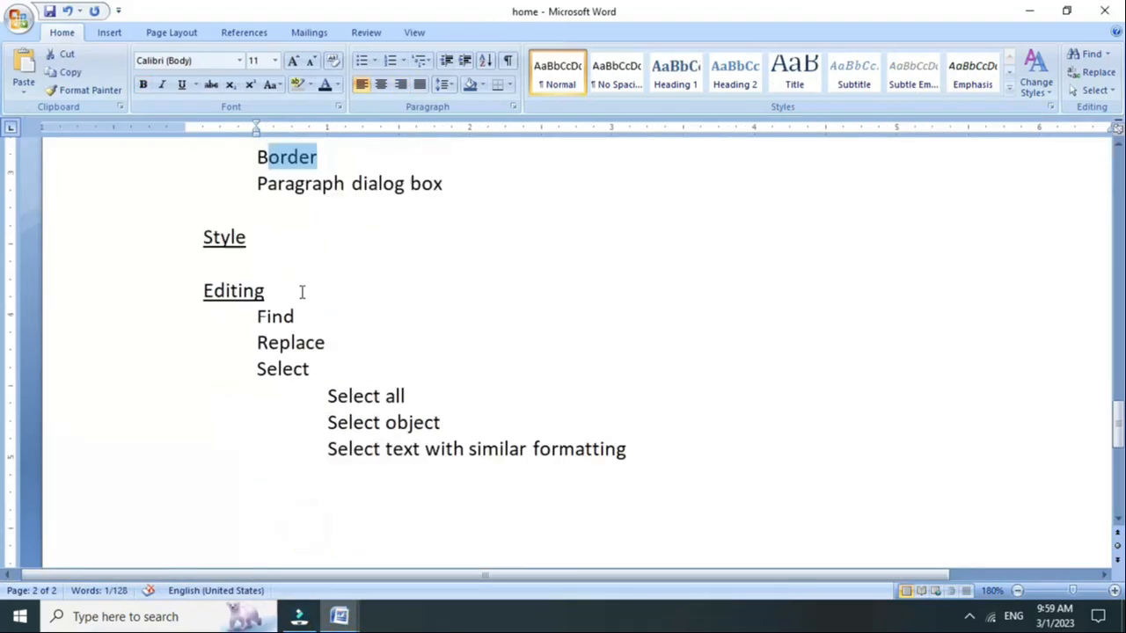
pyautogui.scroll(-1, 202, 334)
pyautogui.moveTo(249, 314); pyautogui.dragTo(349, 321)
pyautogui.moveTo(235, 353); pyautogui.dragTo(304, 352)
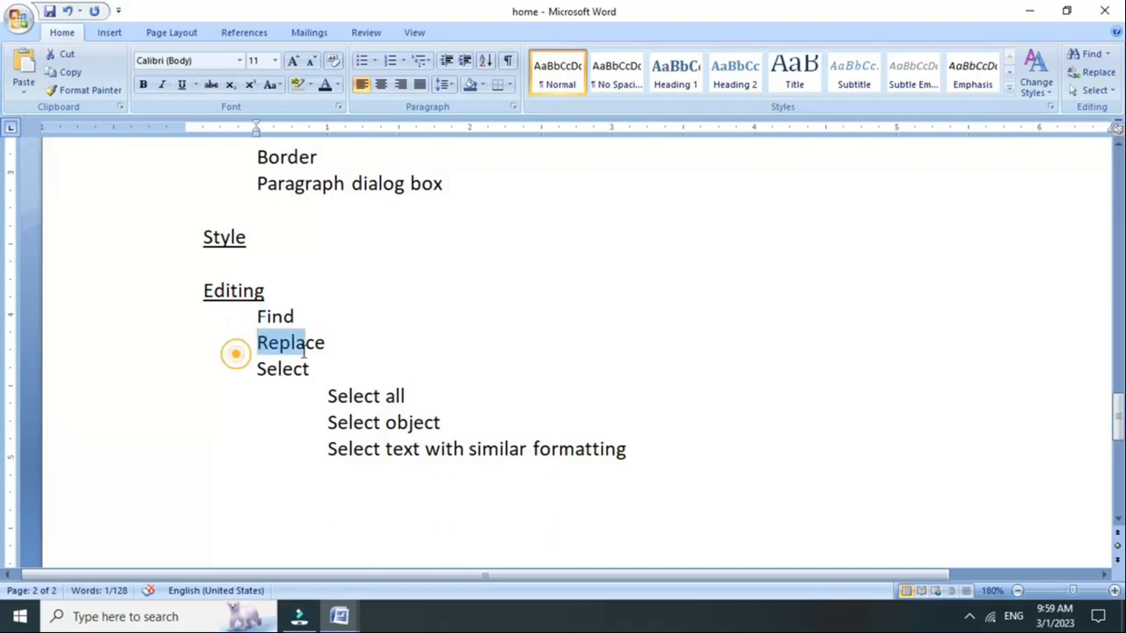
pyautogui.doubleClick(234, 369)
# - Add the shortcuts "ctrl +f" after Find and "ctrl +h" after Replace in the Editing list
pyautogui.click(317, 319)
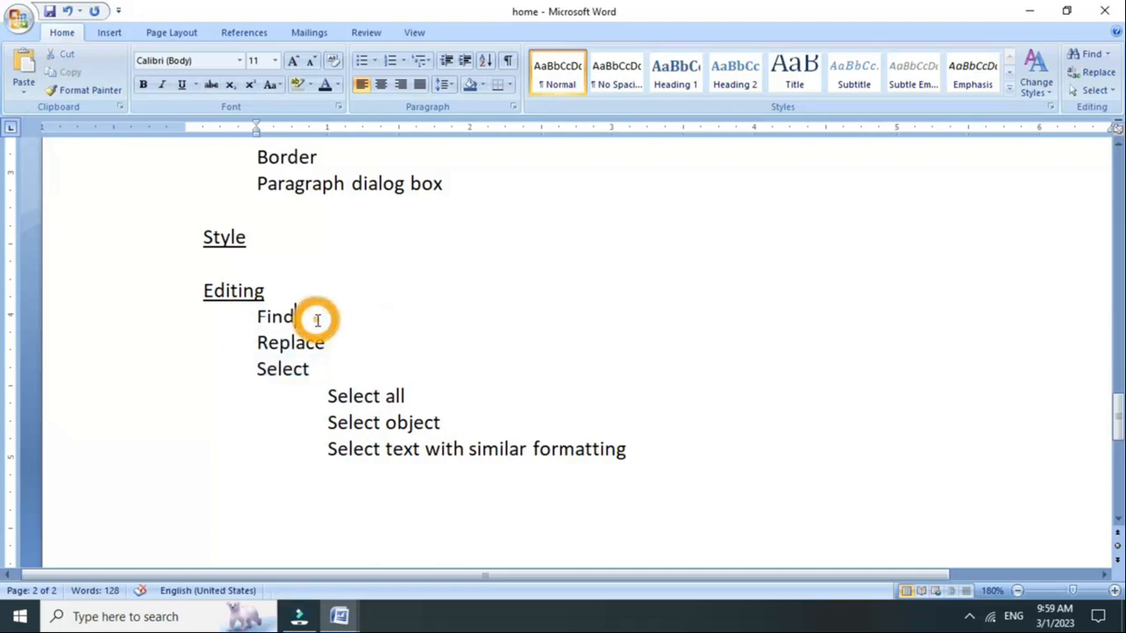
pyautogui.press('Tab')
pyautogui.write('ctrl +f')
pyautogui.click(348, 334)
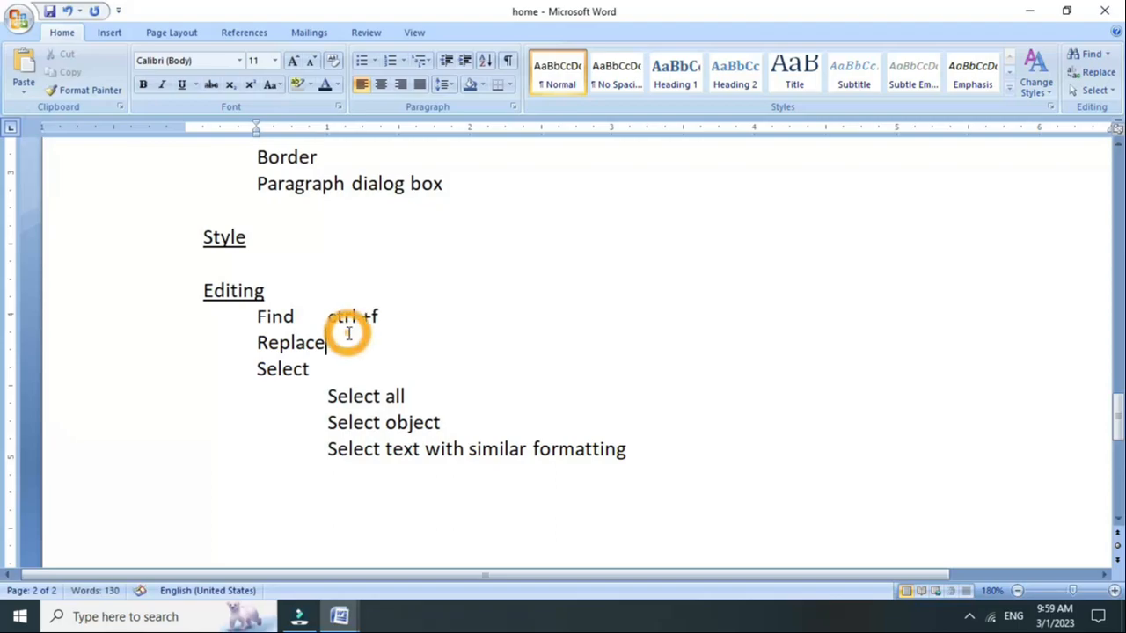
pyautogui.press('Tab')
pyautogui.write('ctrl +')
# - Indent both shortcuts by one more tab stop so they line up in a column beside Find and Replace
pyautogui.click(327, 345)
pyautogui.press('Tab')
pyautogui.click(334, 311)
pyautogui.press('Tab')
pyautogui.press('BackSpace')
pyautogui.press('Left')
pyautogui.press('Tab')
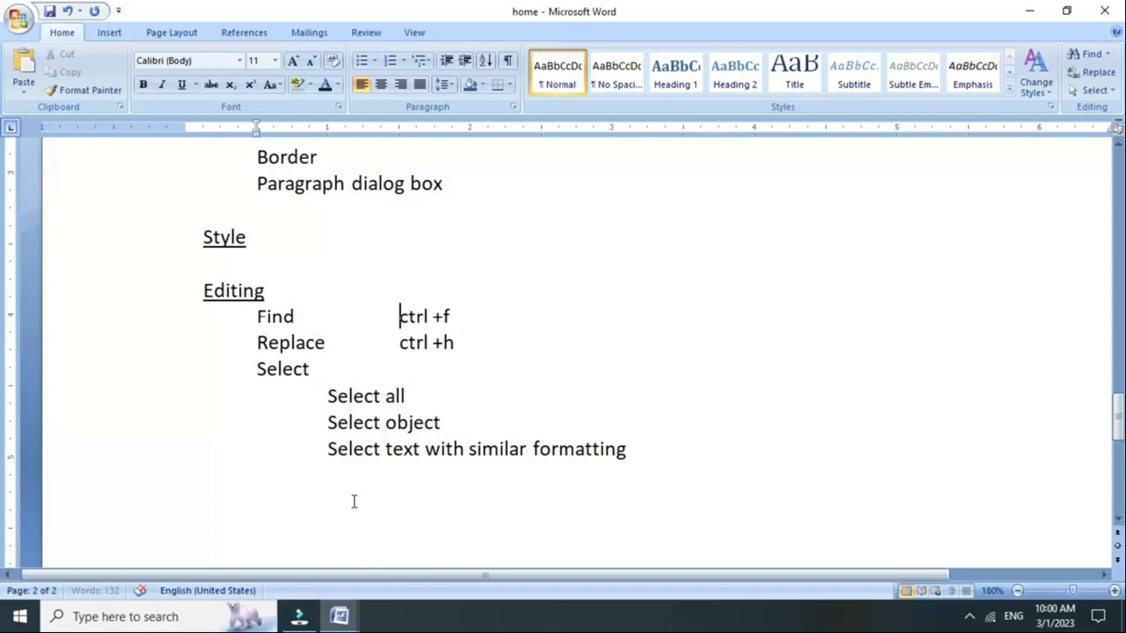
# - Switch to Document2 and insert a sample first name between "PICTURES," and "CHARTS" in the second paragraph
pyautogui.hotkey('alt', 'Tab')
pyautogui.scroll(15, 388, 439)
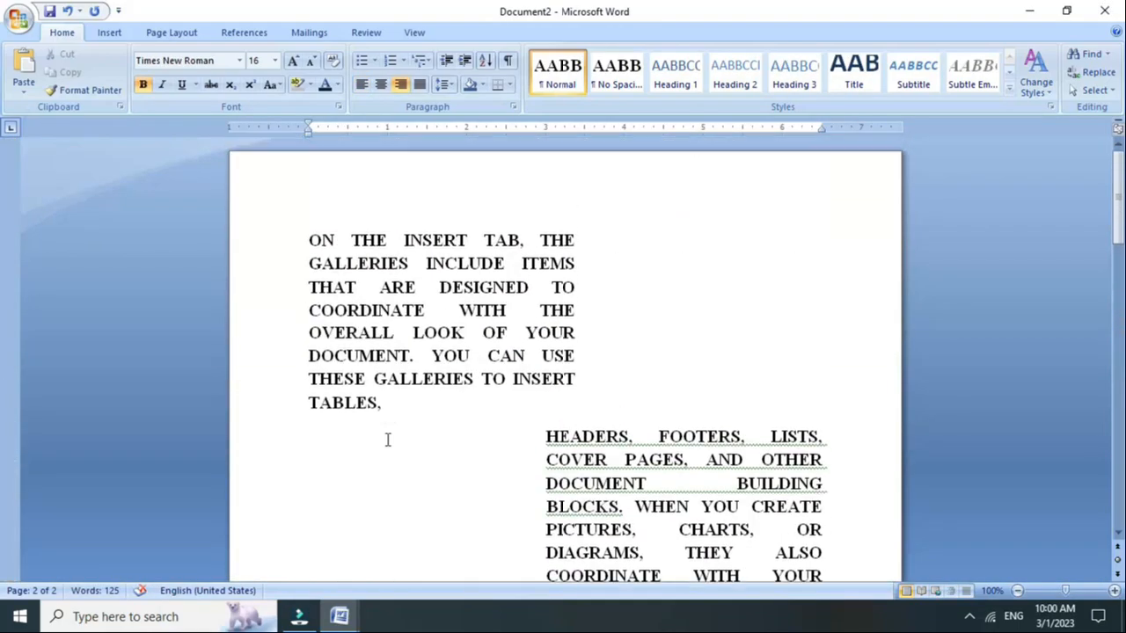
pyautogui.scroll(-4, 387, 439)
pyautogui.click(660, 332)
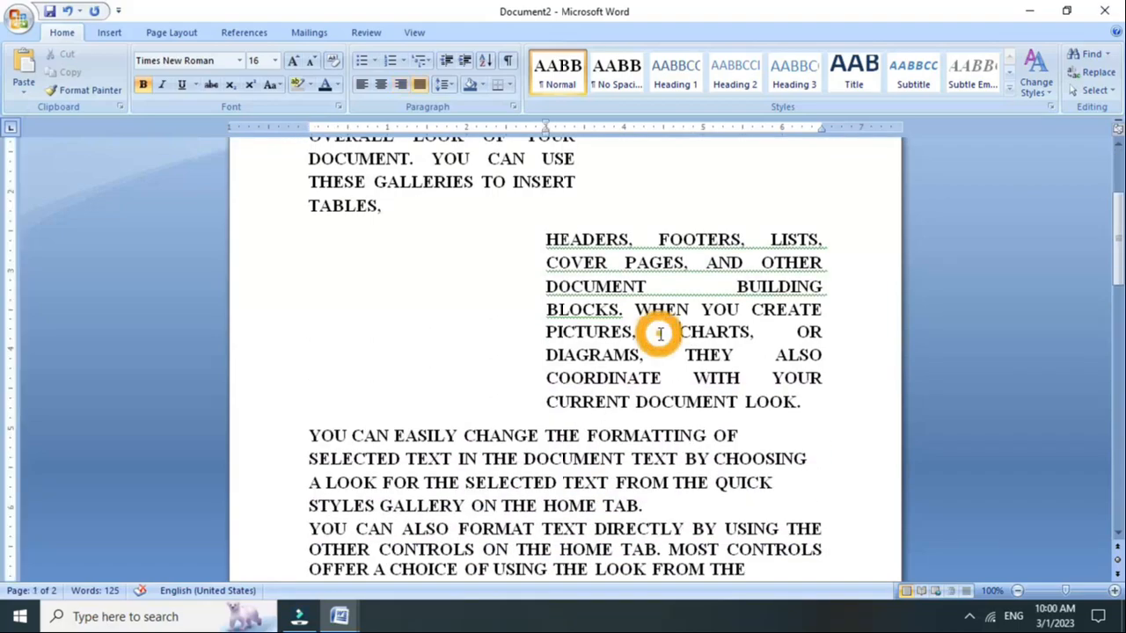
pyautogui.press('BackSpace')
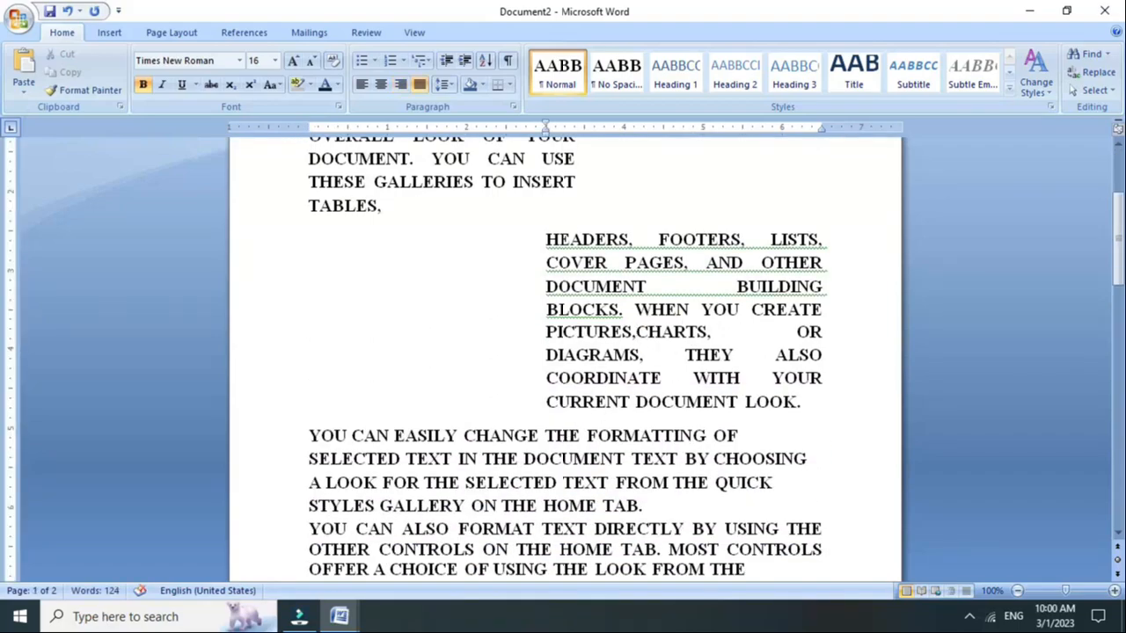
pyautogui.write('RAJU')
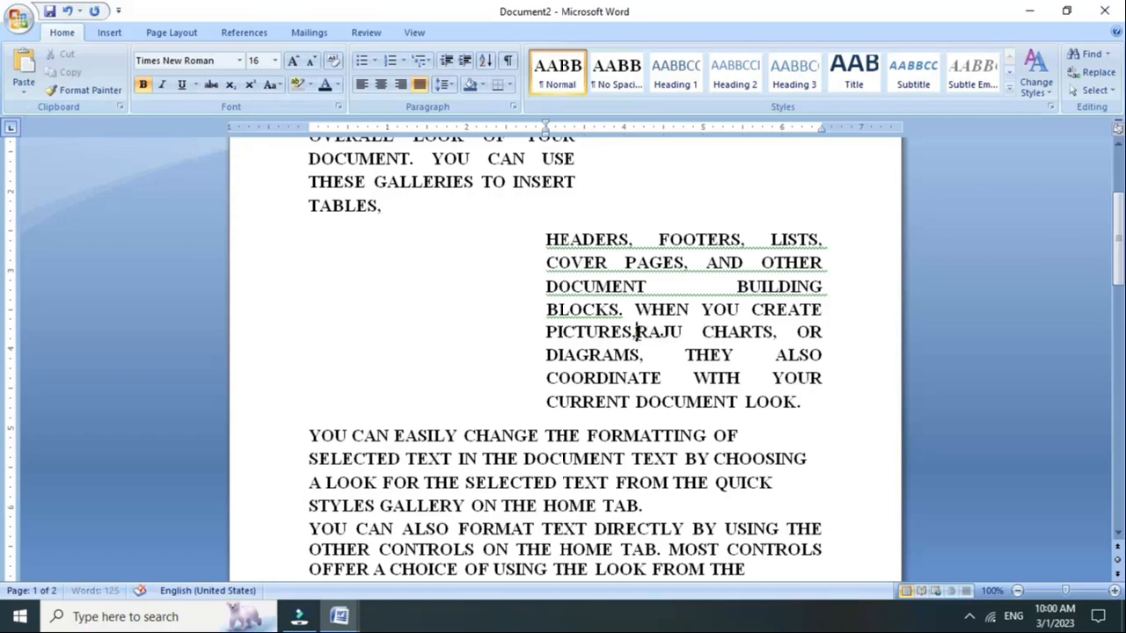
# - Search Document2 from its beginning for the inserted sample name, then close the search
pyautogui.scroll(4, 510, 349)
pyautogui.click(311, 239)
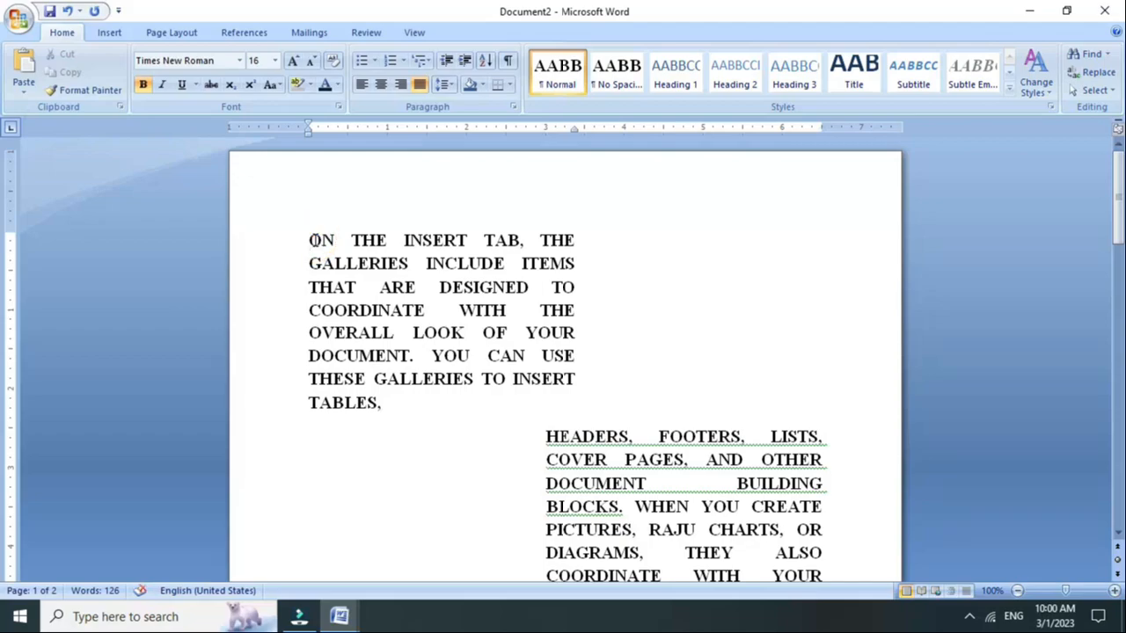
pyautogui.hotkey('ctrl', 'f')
pyautogui.write('raju')
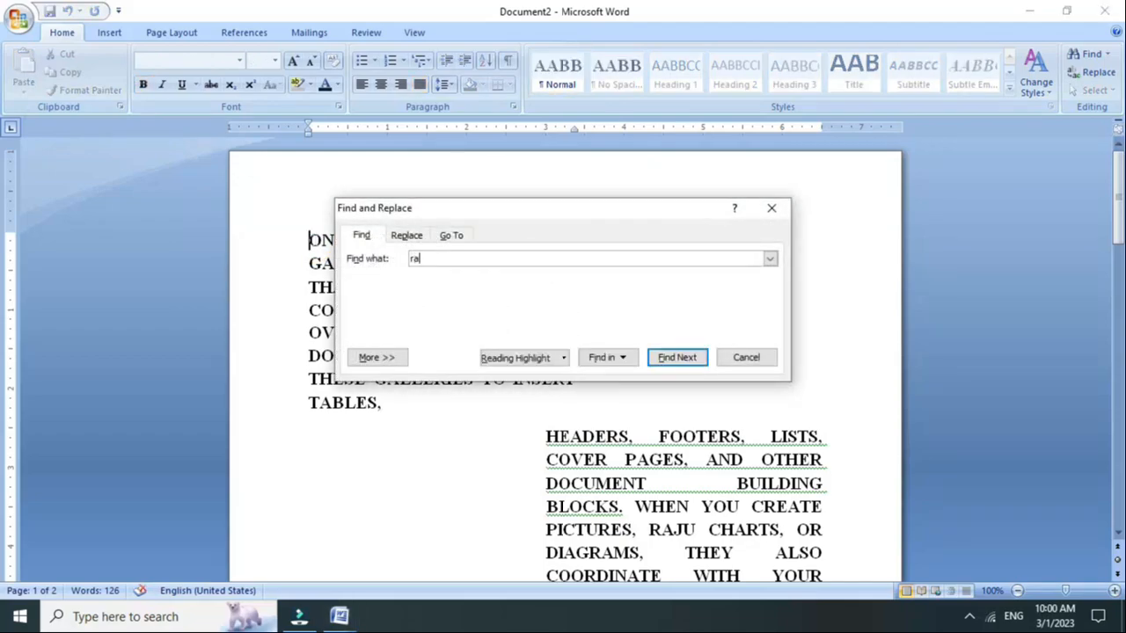
pyautogui.click(677, 357)
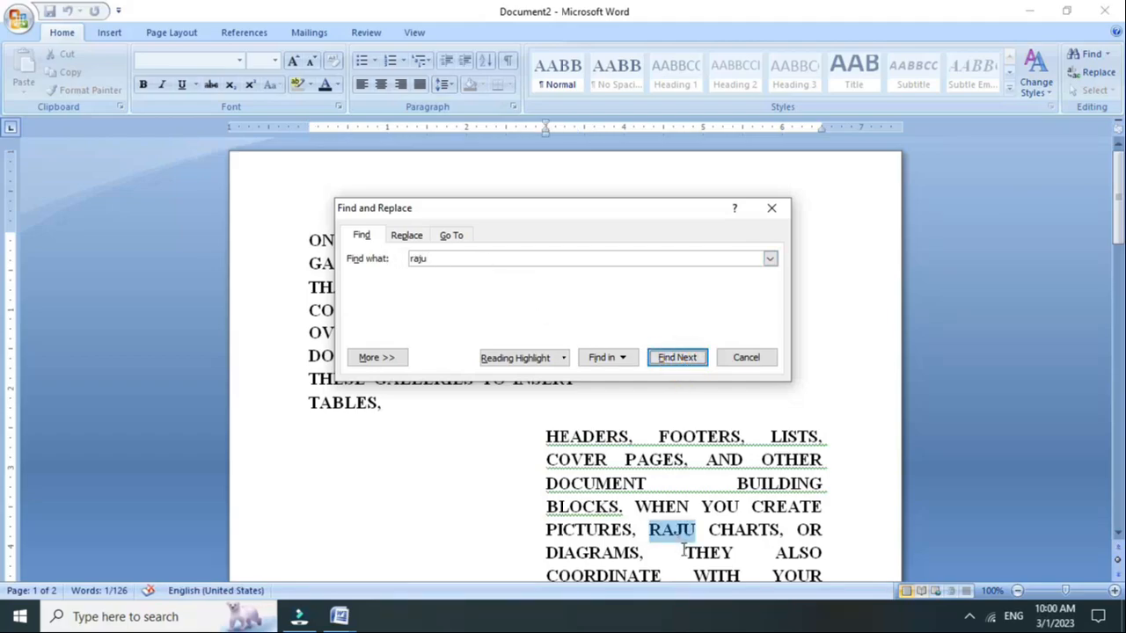
pyautogui.click(675, 365)
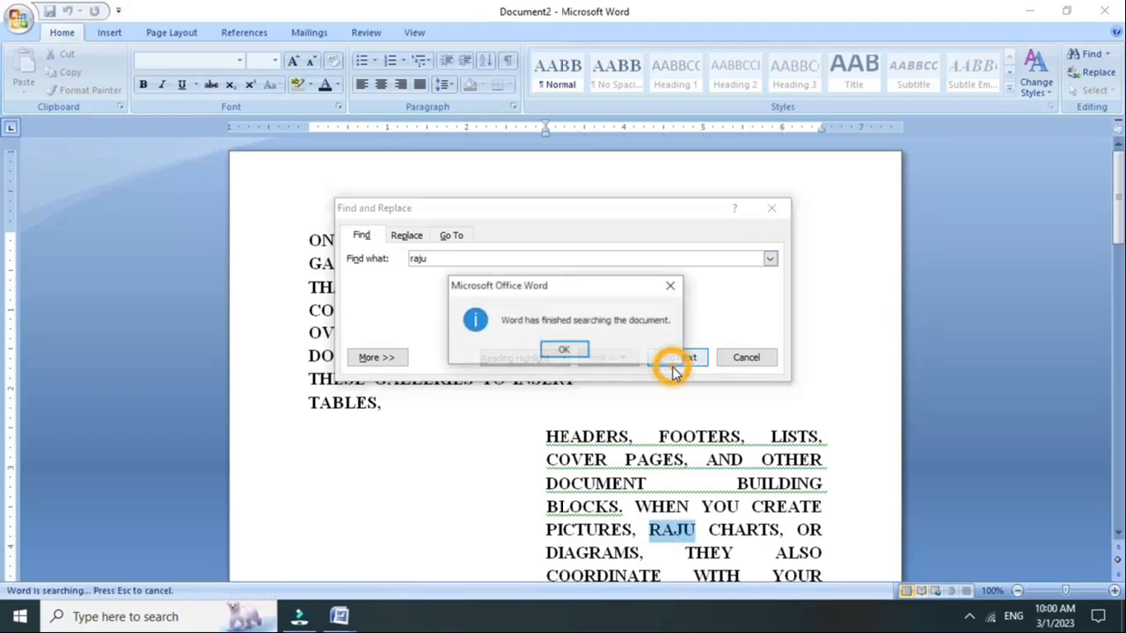
pyautogui.click(676, 286)
pyautogui.click(735, 357)
# - Replace the sample name before "CHARTS" with a different first name using Find and Replace
pyautogui.scroll(2, 473, 406)
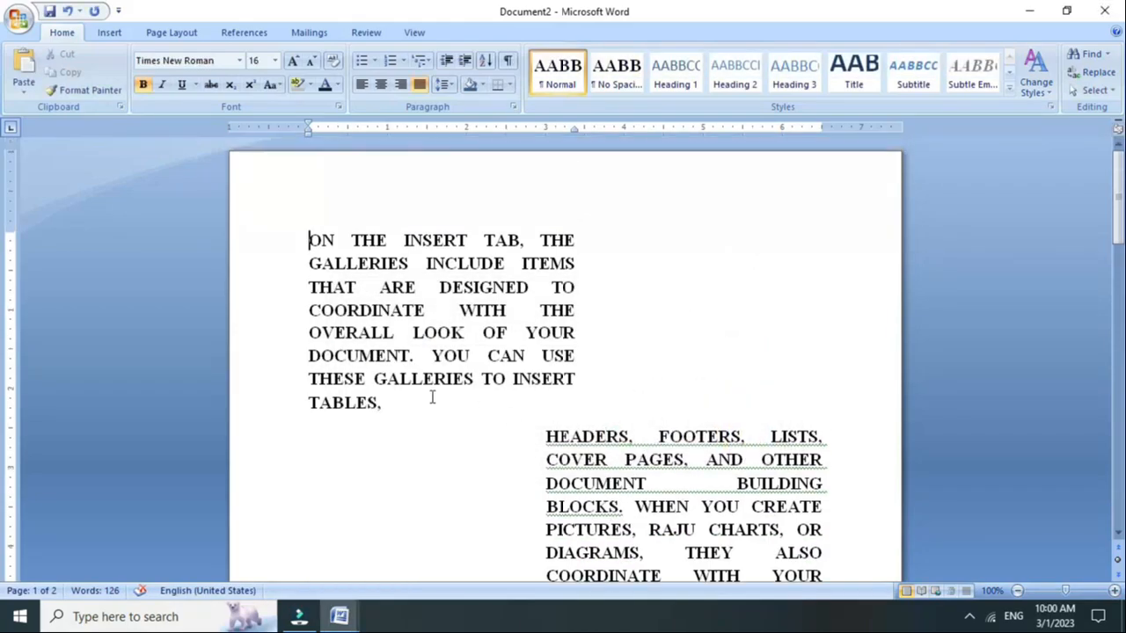
pyautogui.click(308, 235)
pyautogui.hotkey('ctrl', 'h')
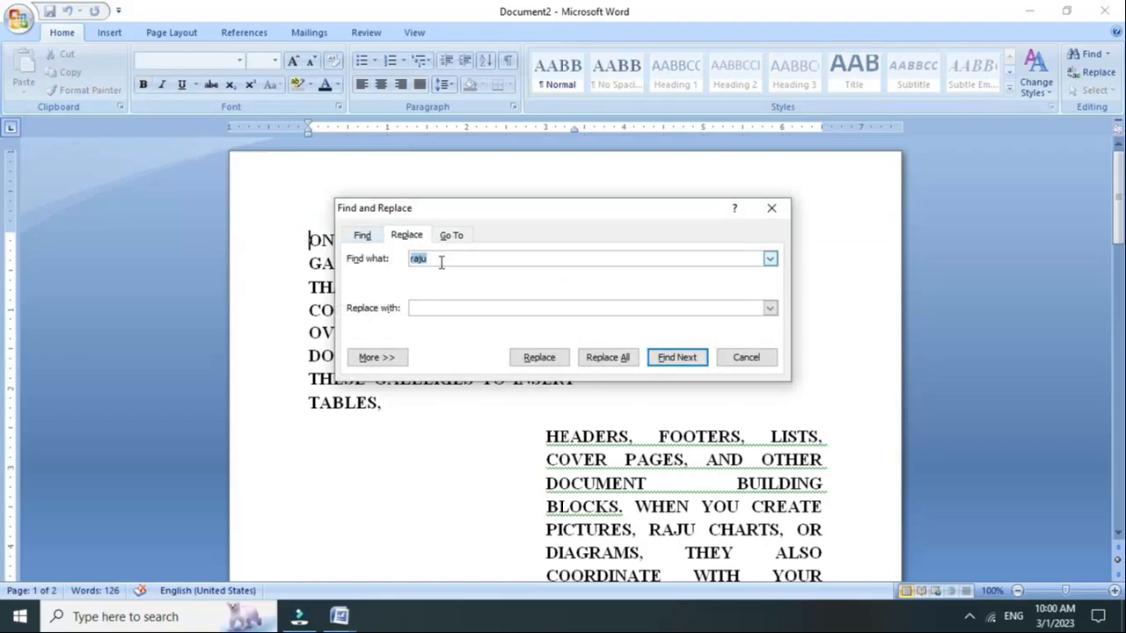
pyautogui.click(444, 308)
pyautogui.click(679, 357)
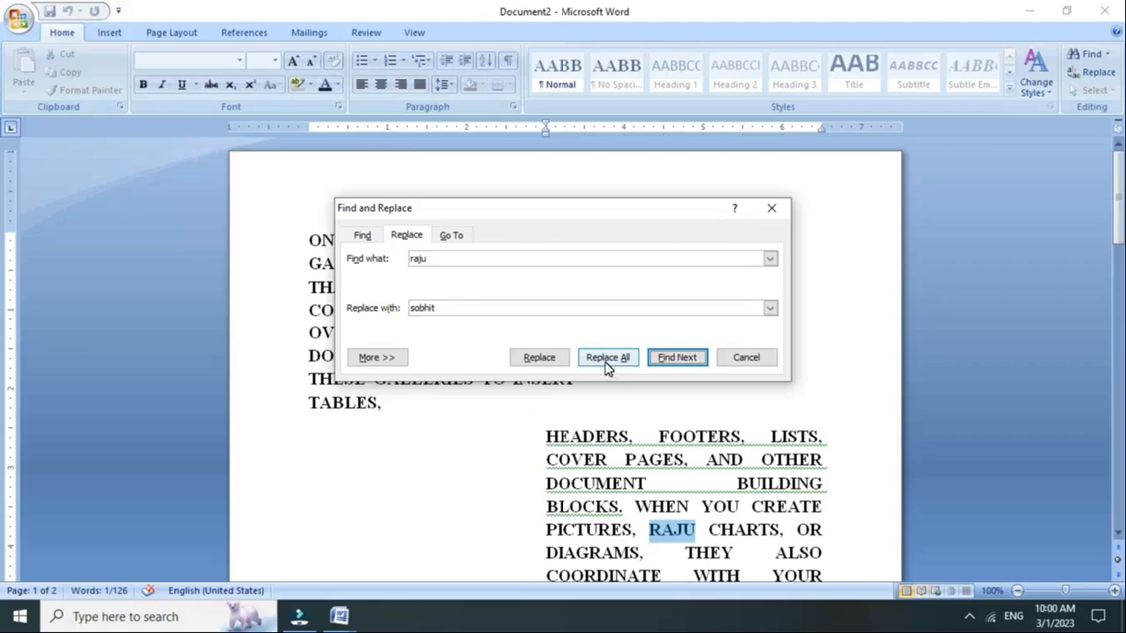
pyautogui.click(542, 357)
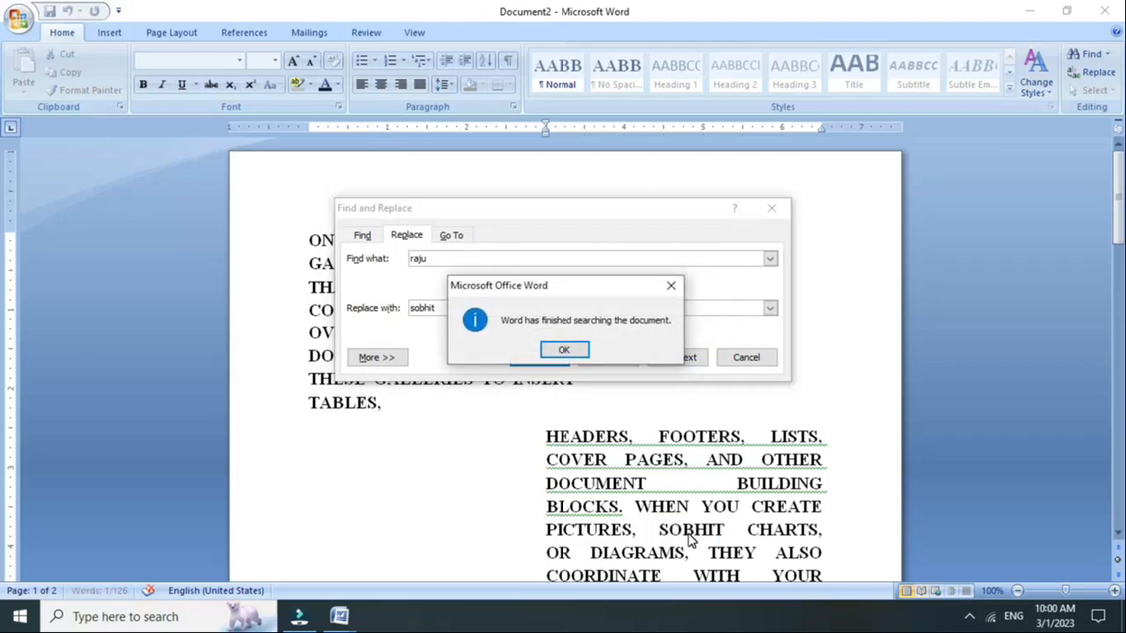
pyautogui.click(569, 352)
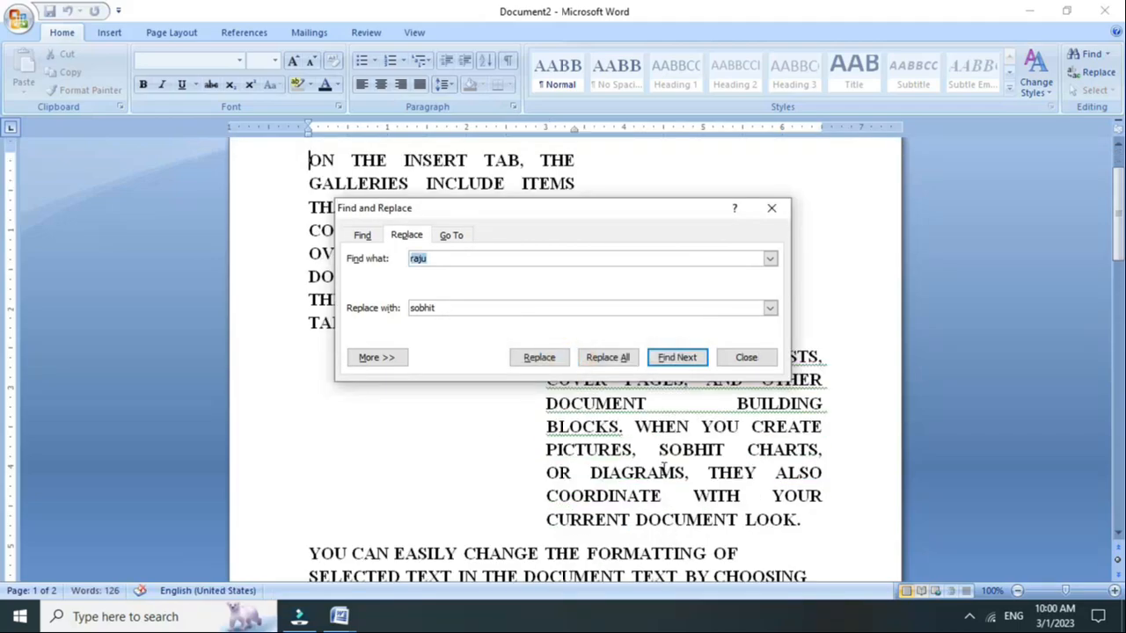
pyautogui.click(746, 357)
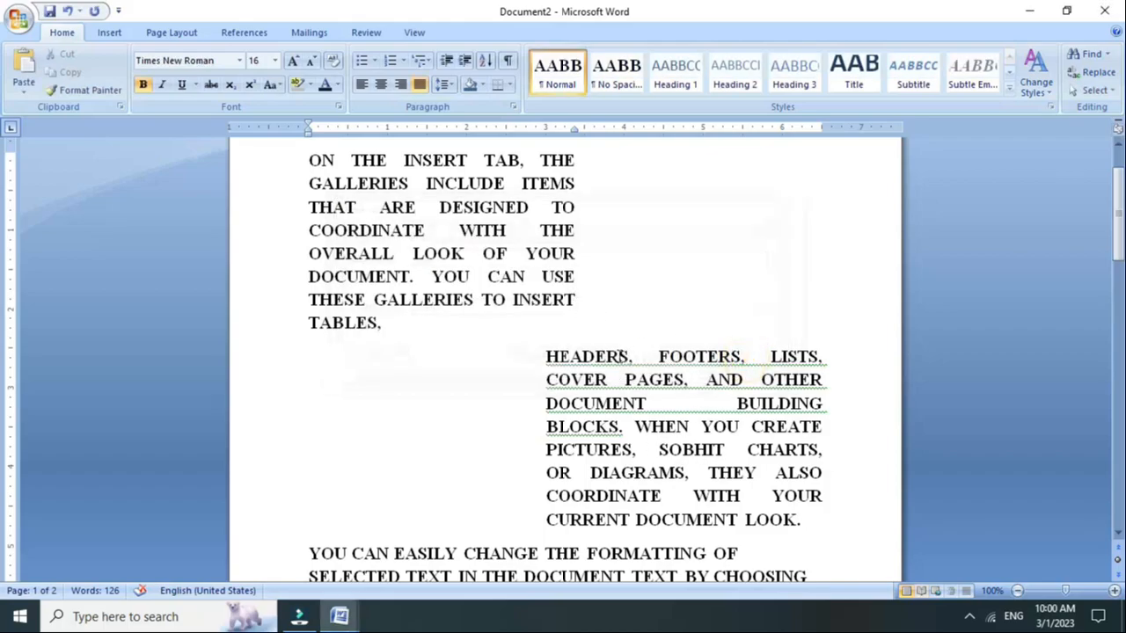
# - Review the Select entry in the home document's Editing notes and return to Document2
pyautogui.scroll(-1, 546, 393)
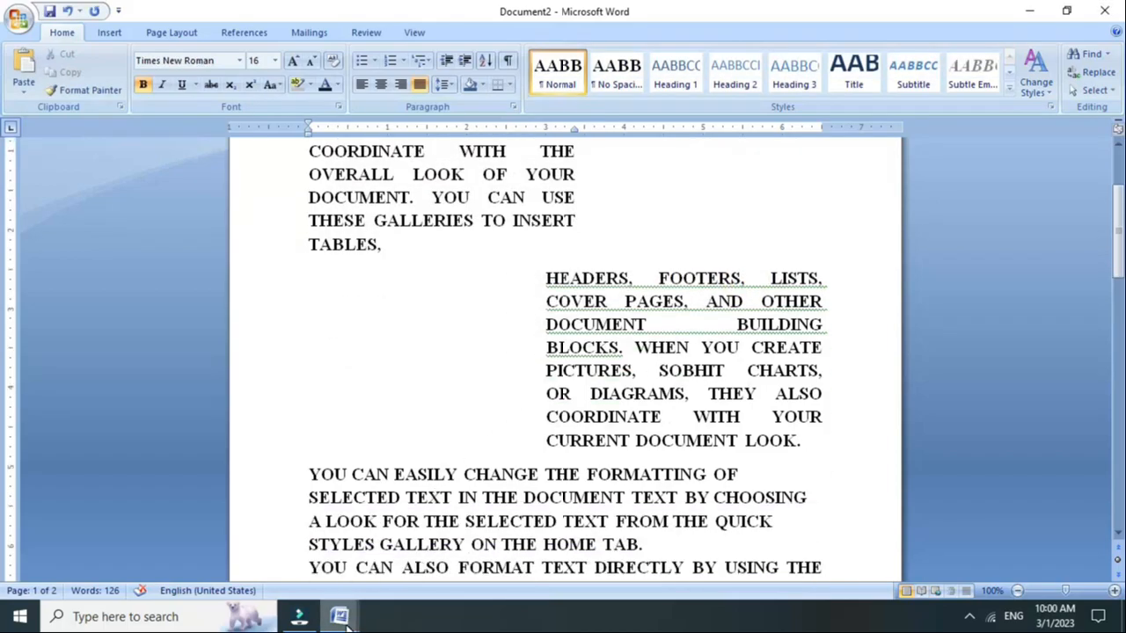
pyautogui.moveTo(348, 620)
pyautogui.click(296, 545)
pyautogui.moveTo(337, 366); pyautogui.dragTo(270, 368)
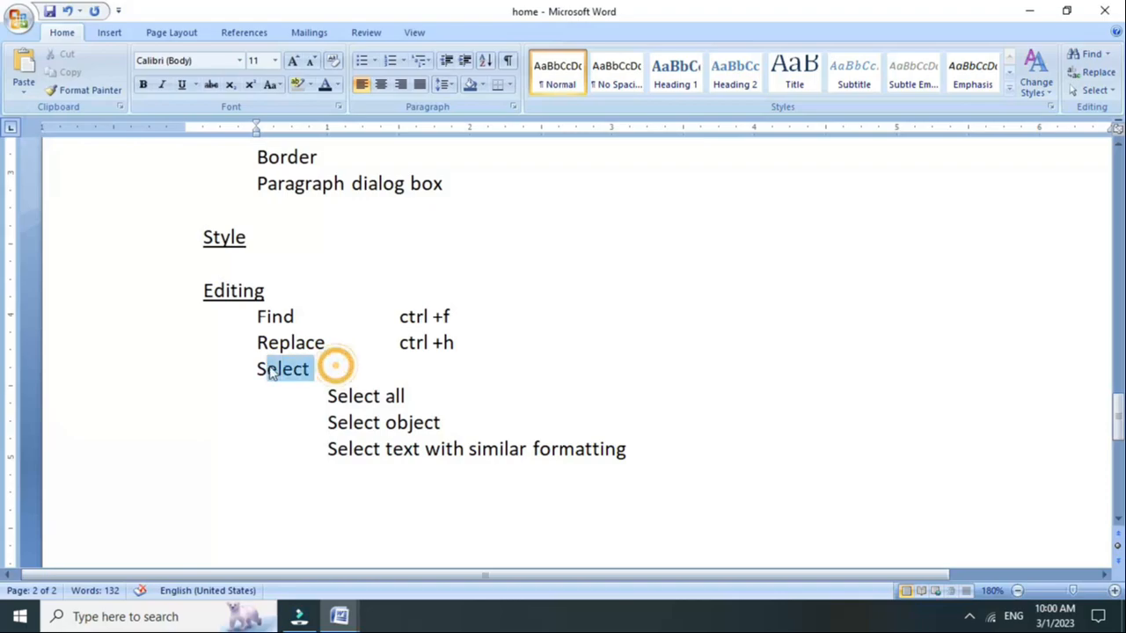
pyautogui.click(340, 617)
pyautogui.click(404, 562)
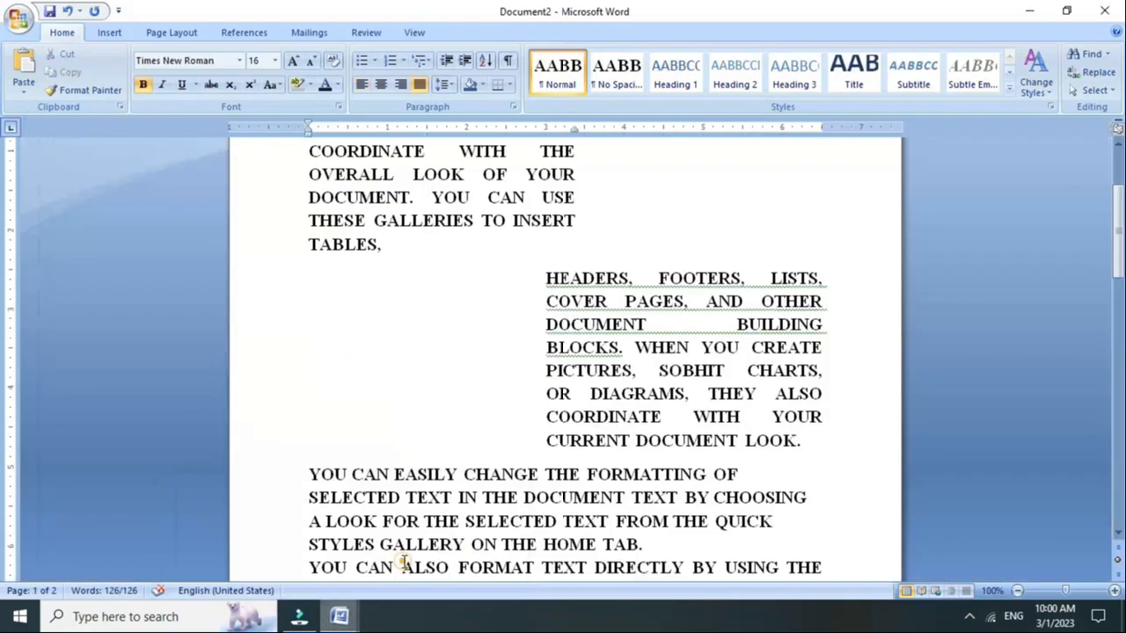
# - Turn on Select Objects mode in Document2 and go back to the beginning of the document
pyautogui.click(1091, 91)
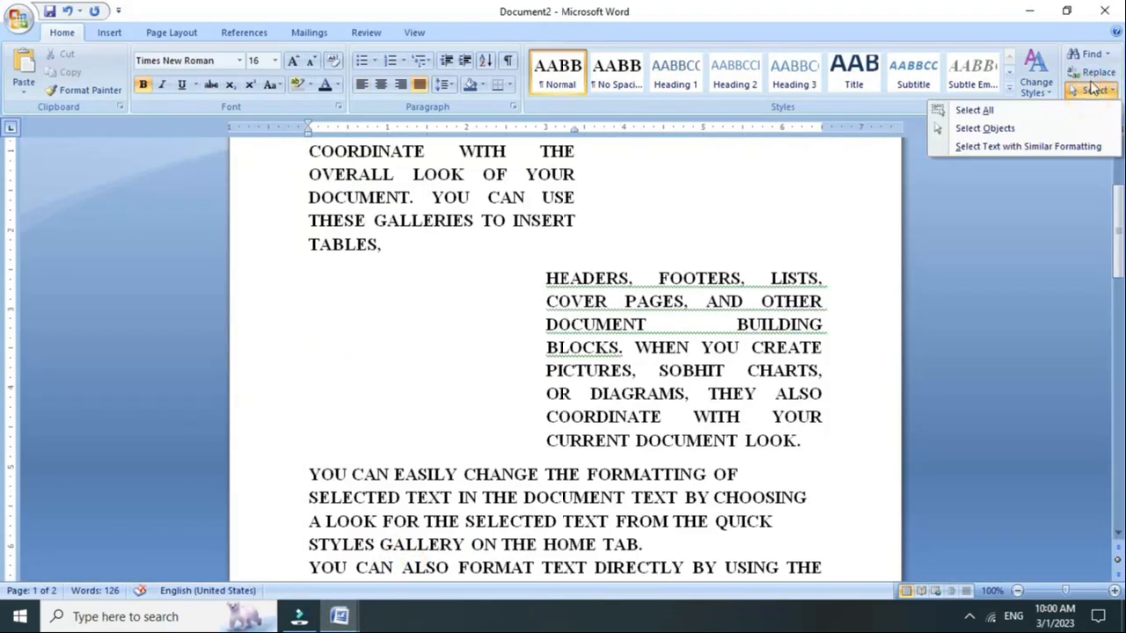
pyautogui.click(984, 128)
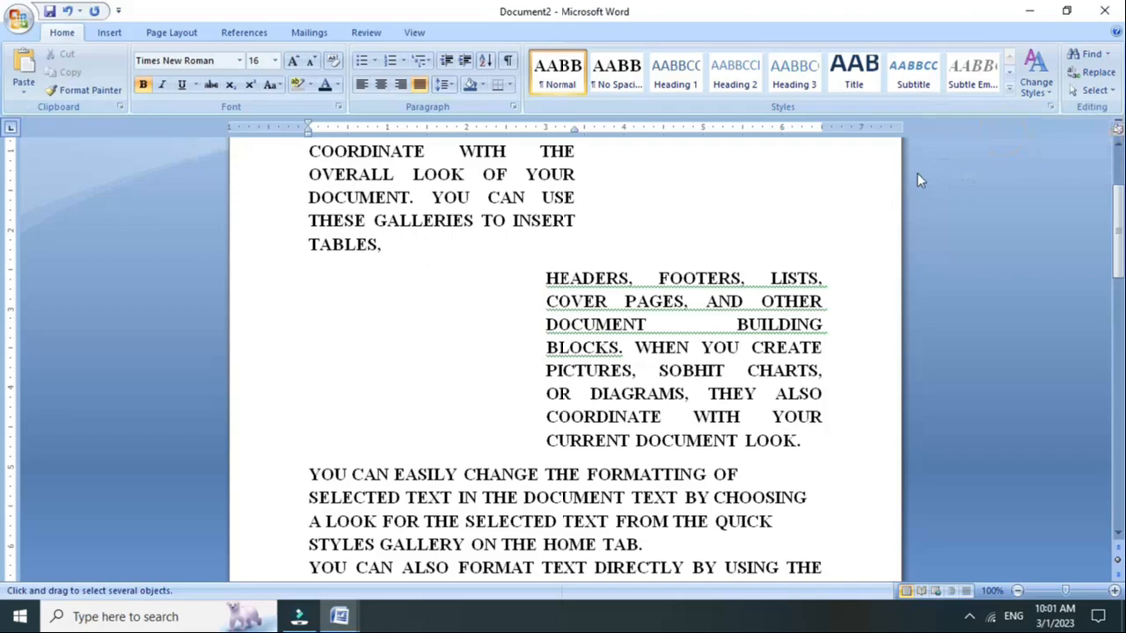
pyautogui.click(1092, 91)
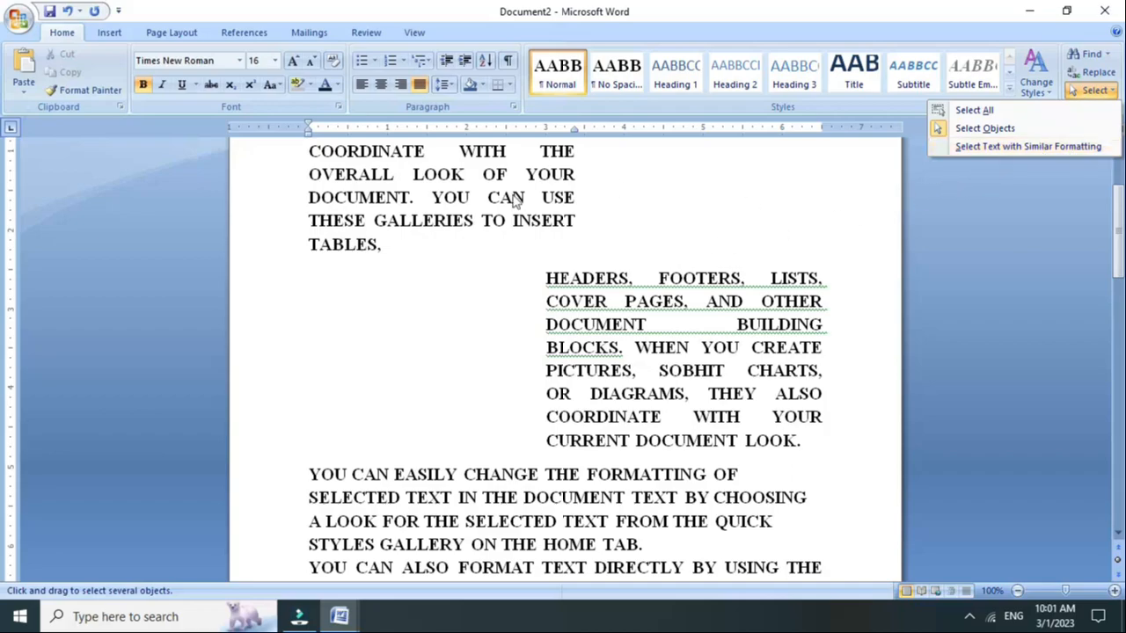
pyautogui.click(679, 211)
pyautogui.scroll(3, 472, 311)
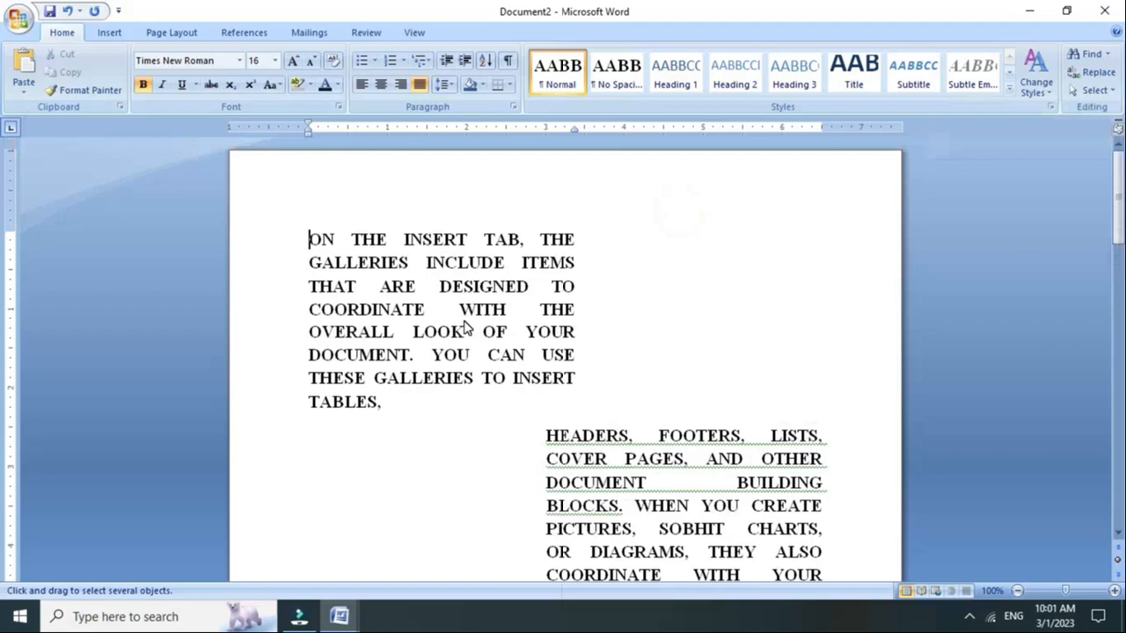
# - Search the clip art with Office Online images included and insert the Santa Claus clip at the start of the HEADERS paragraph
pyautogui.click(108, 32)
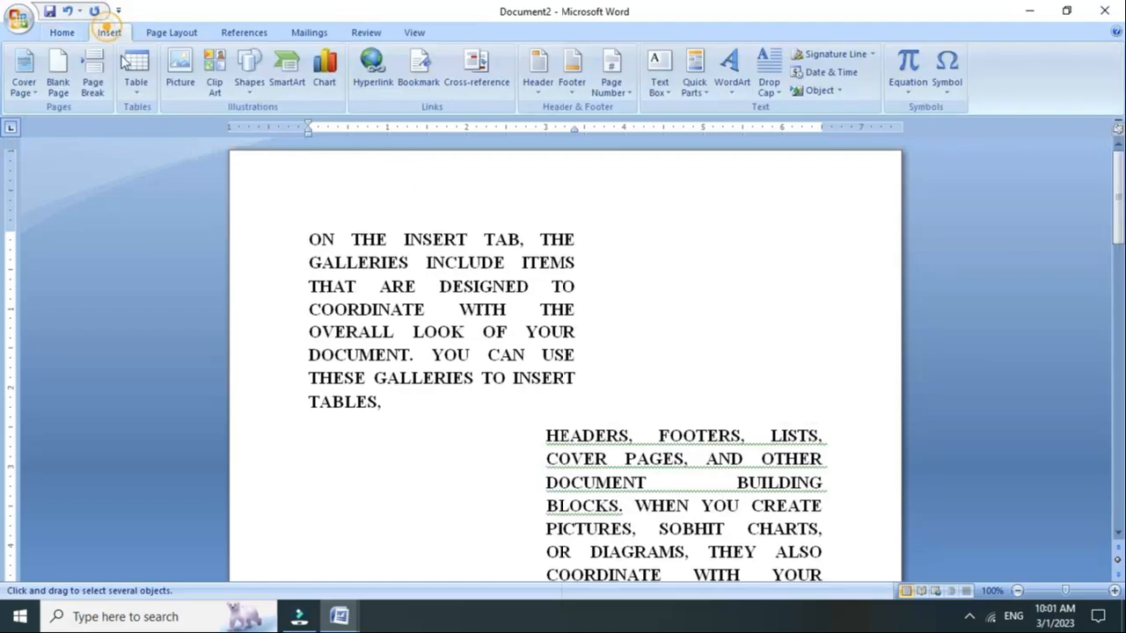
pyautogui.click(179, 75)
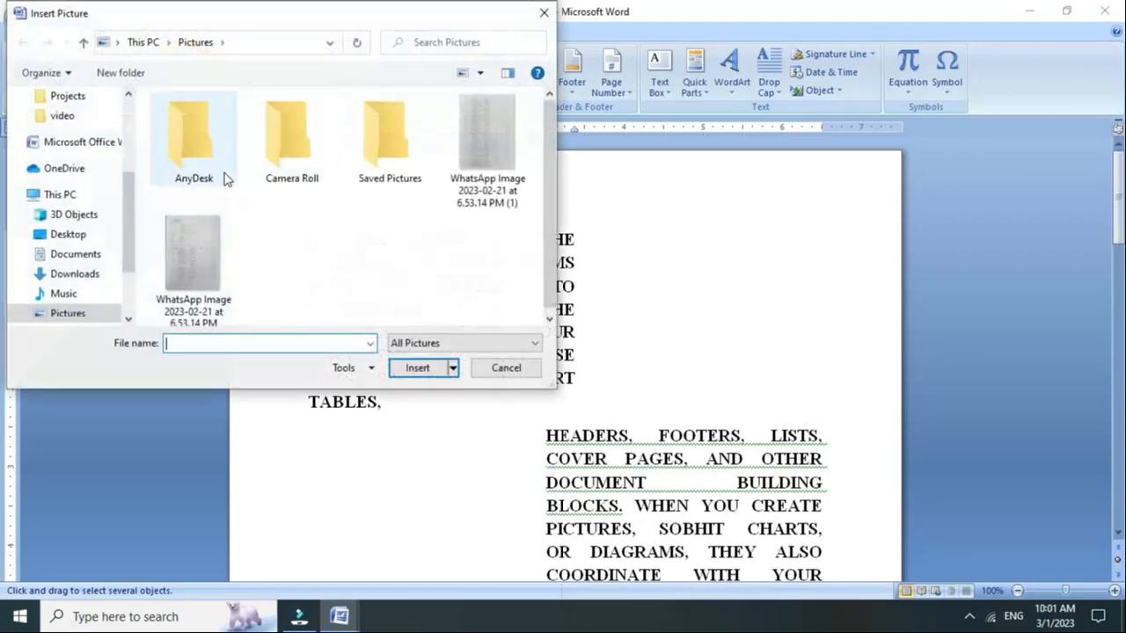
pyautogui.click(543, 12)
pyautogui.click(216, 79)
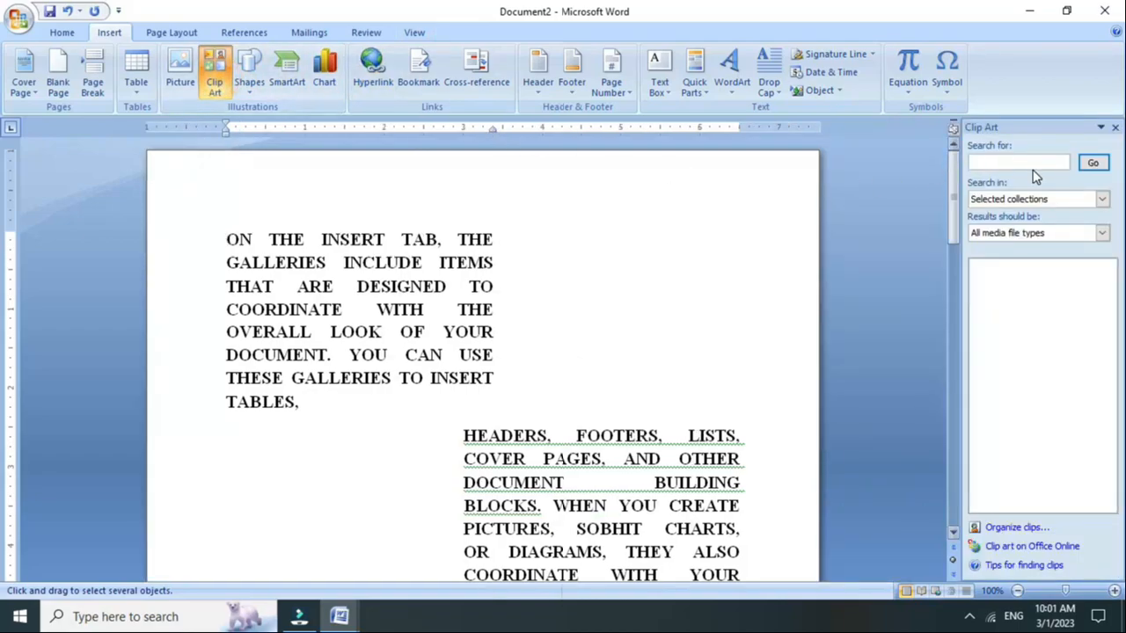
pyautogui.click(1091, 162)
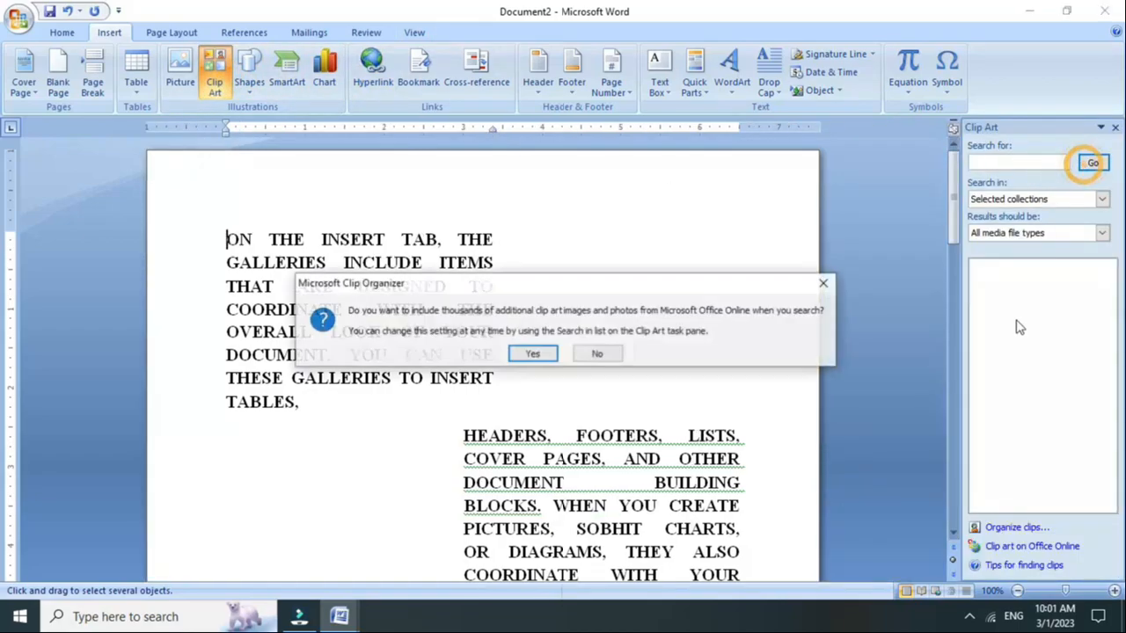
pyautogui.click(533, 353)
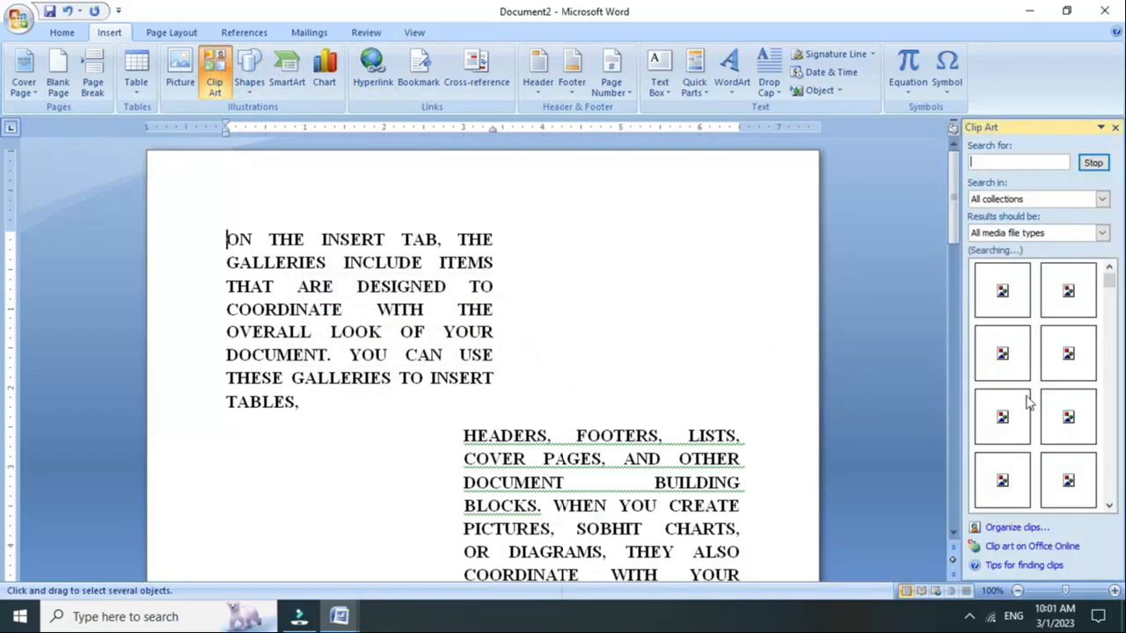
pyautogui.moveTo(1024, 431); pyautogui.dragTo(483, 436)
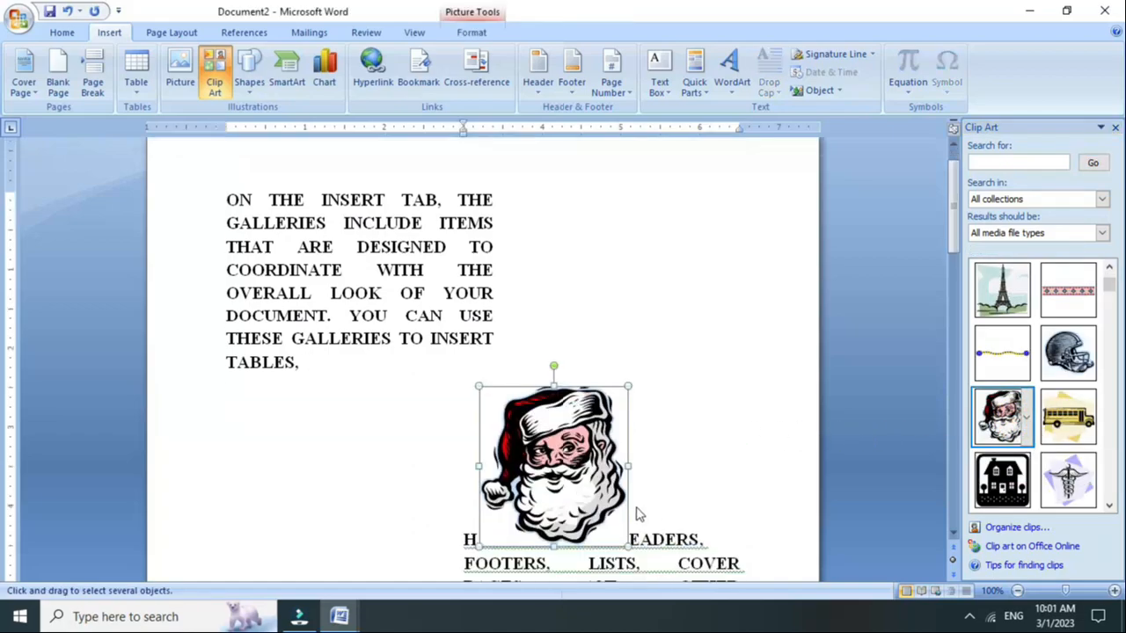
# - Set the Santa picture's text wrapping to In Front of Text, and finally to Behind Text
pyautogui.doubleClick(587, 299)
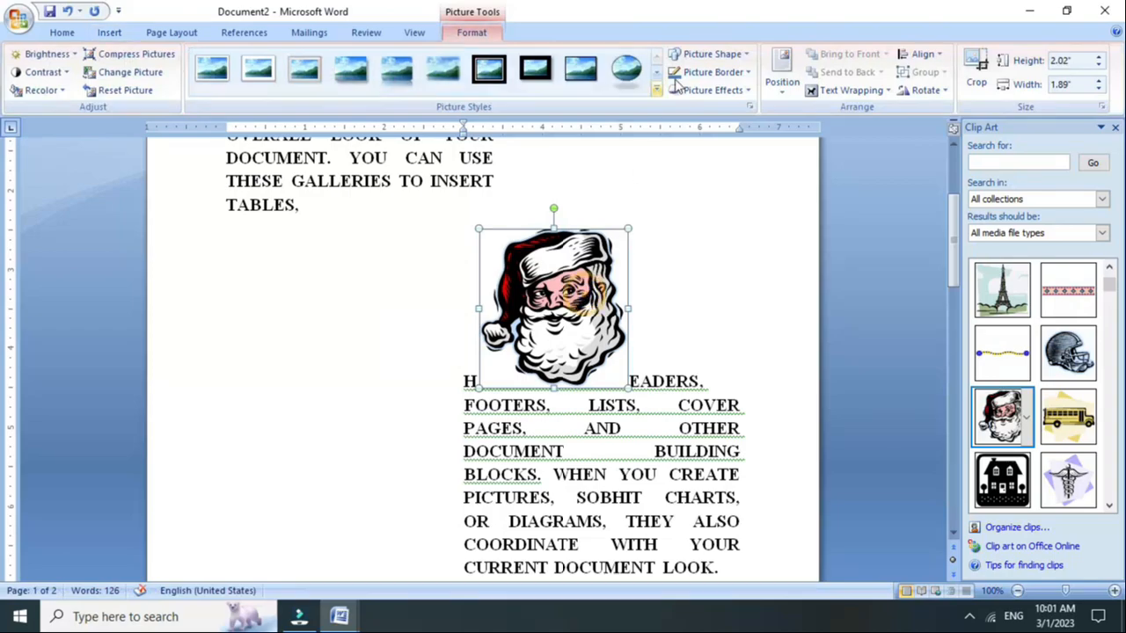
pyautogui.click(849, 89)
pyautogui.click(860, 185)
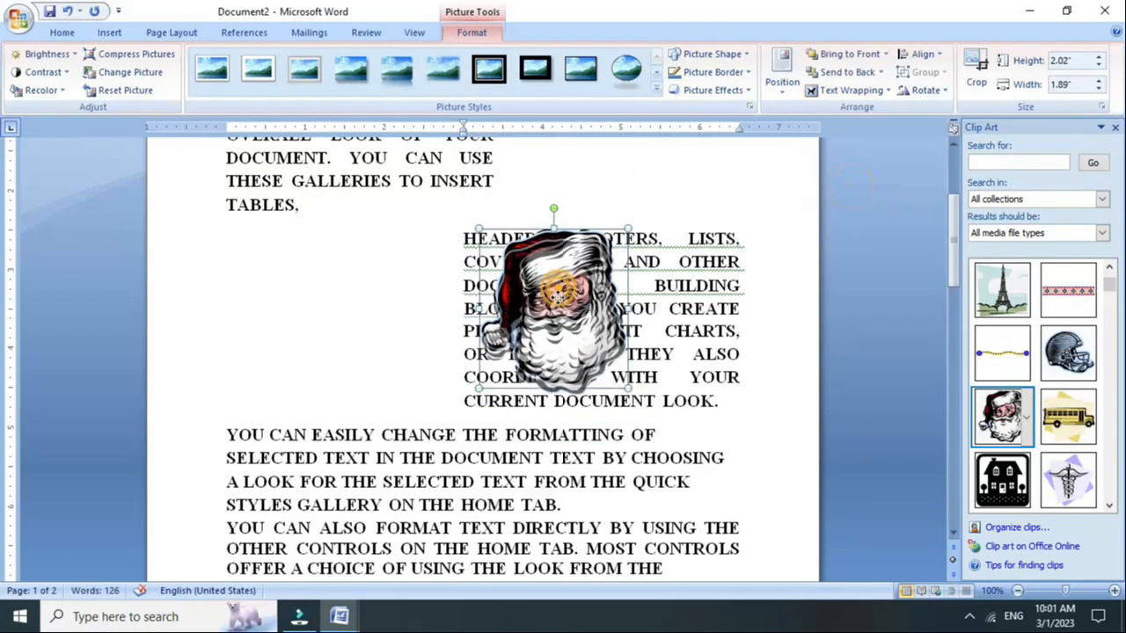
pyautogui.click(851, 89)
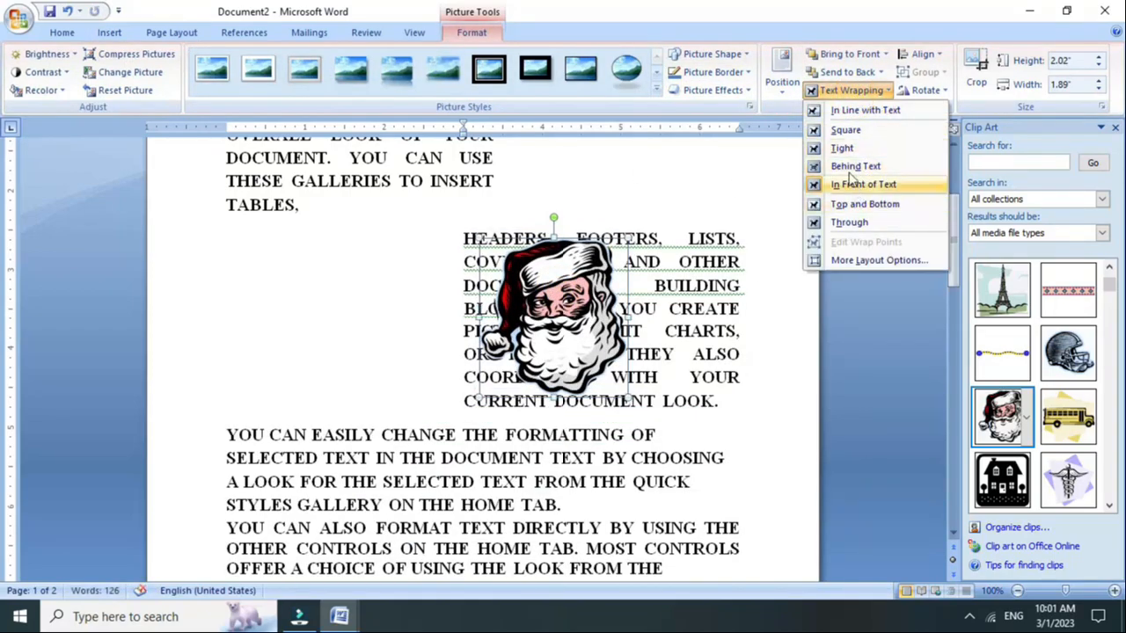
pyautogui.click(855, 166)
pyautogui.click(688, 352)
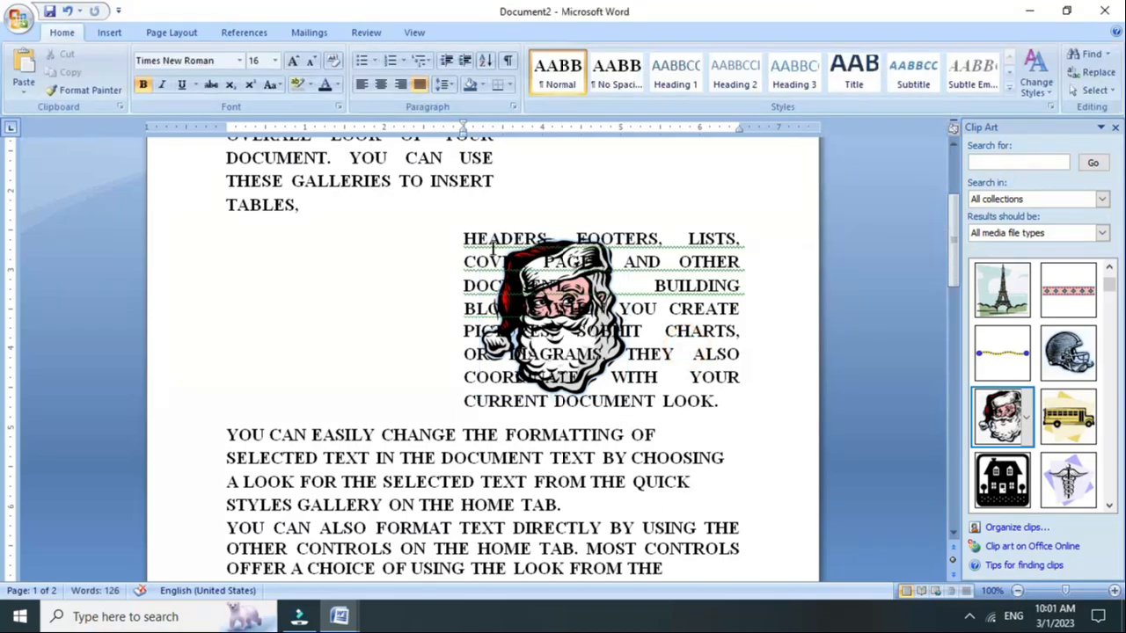
# - Try to select the Santa picture behind the HEADERS paragraph with the ordinary text cursor
pyautogui.moveTo(464, 238); pyautogui.dragTo(691, 398)
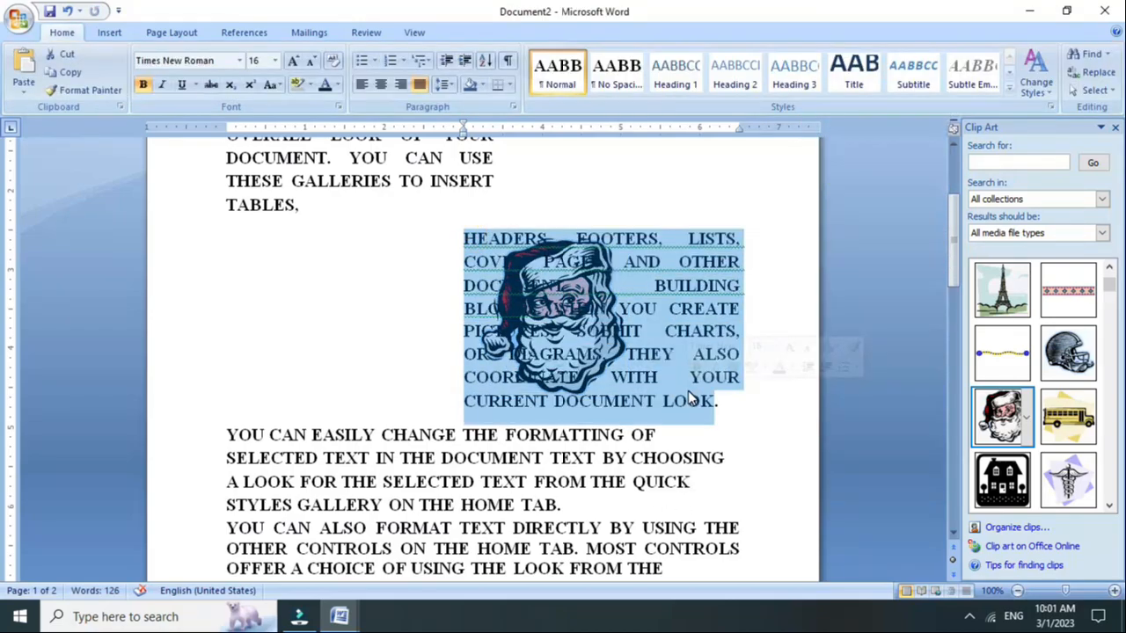
pyautogui.click(560, 318)
pyautogui.moveTo(463, 237); pyautogui.dragTo(741, 405)
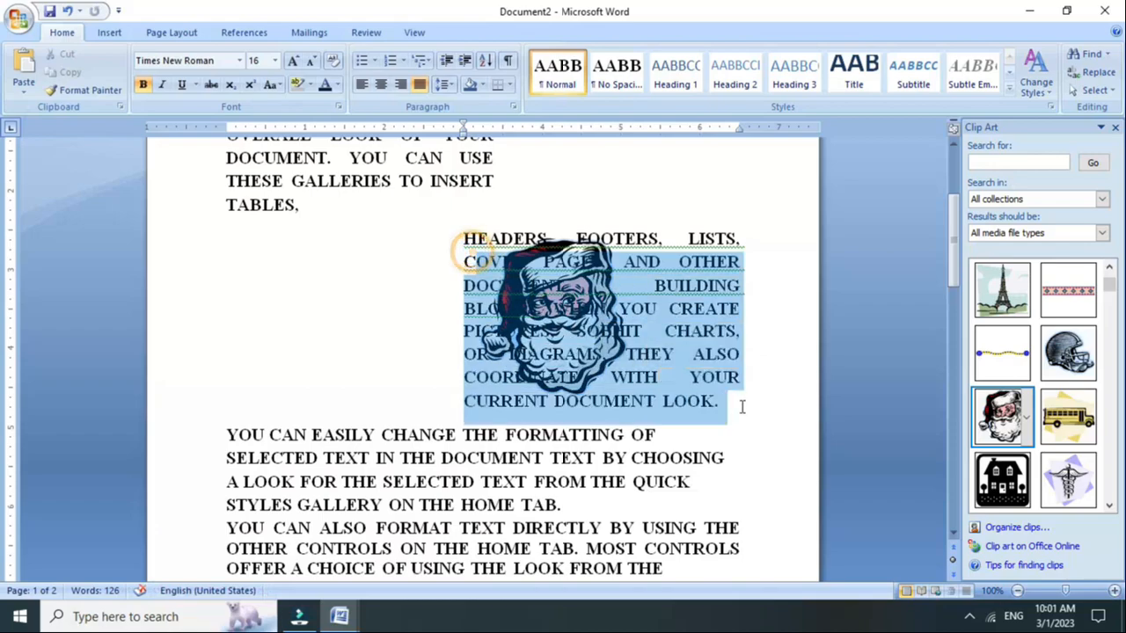
pyautogui.click(583, 271)
pyautogui.moveTo(581, 272); pyautogui.dragTo(586, 311)
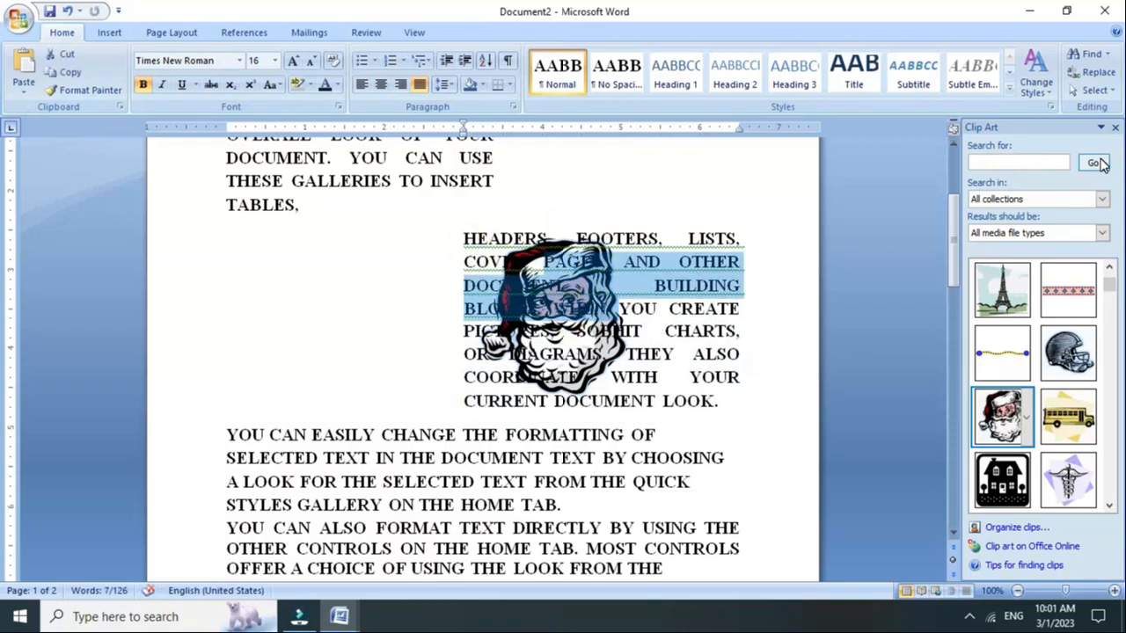
# - Close the clip art search and use Select Objects to move the Santa picture into the blank area left of the HEADERS paragraph
pyautogui.click(1114, 129)
pyautogui.click(1093, 90)
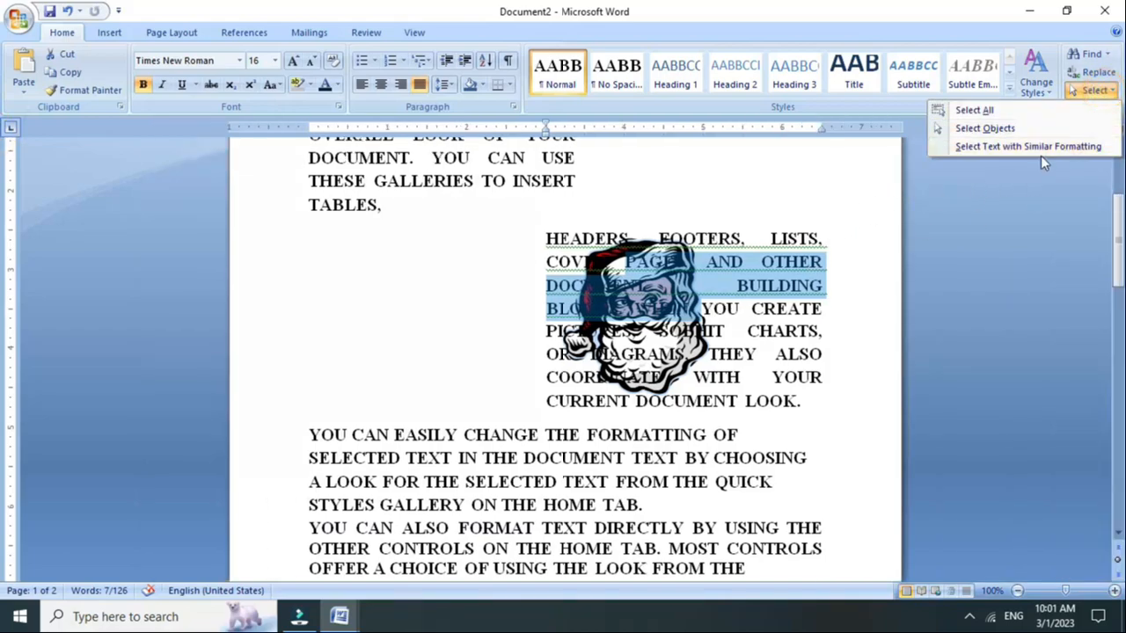
pyautogui.click(980, 129)
pyautogui.click(659, 344)
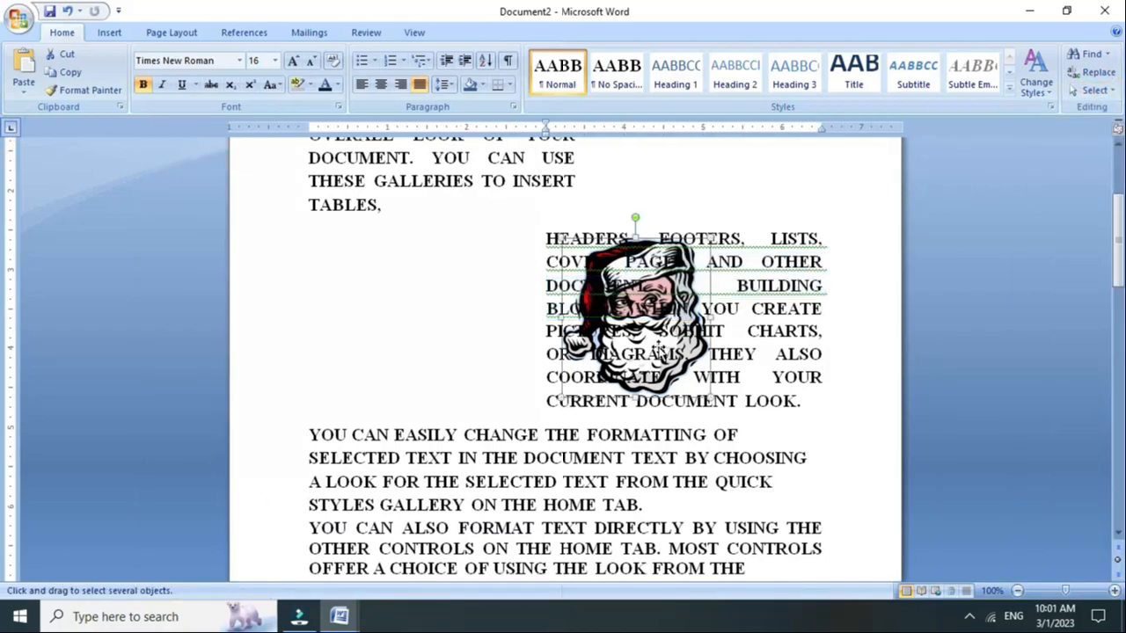
pyautogui.moveTo(664, 338); pyautogui.dragTo(493, 328)
pyautogui.click(1093, 90)
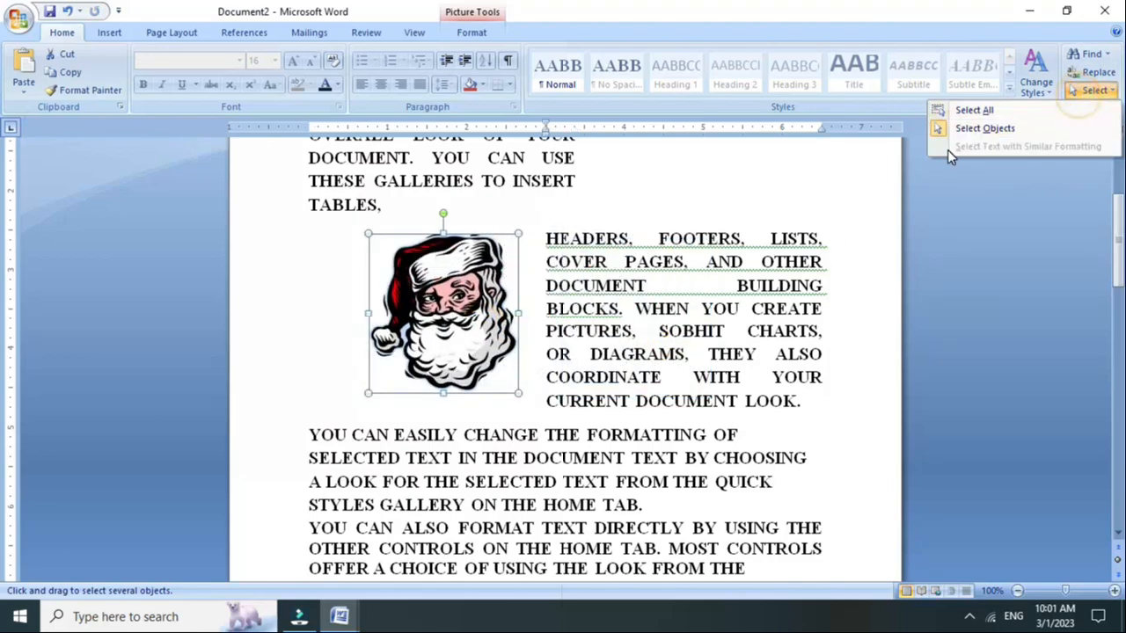
pyautogui.click(819, 176)
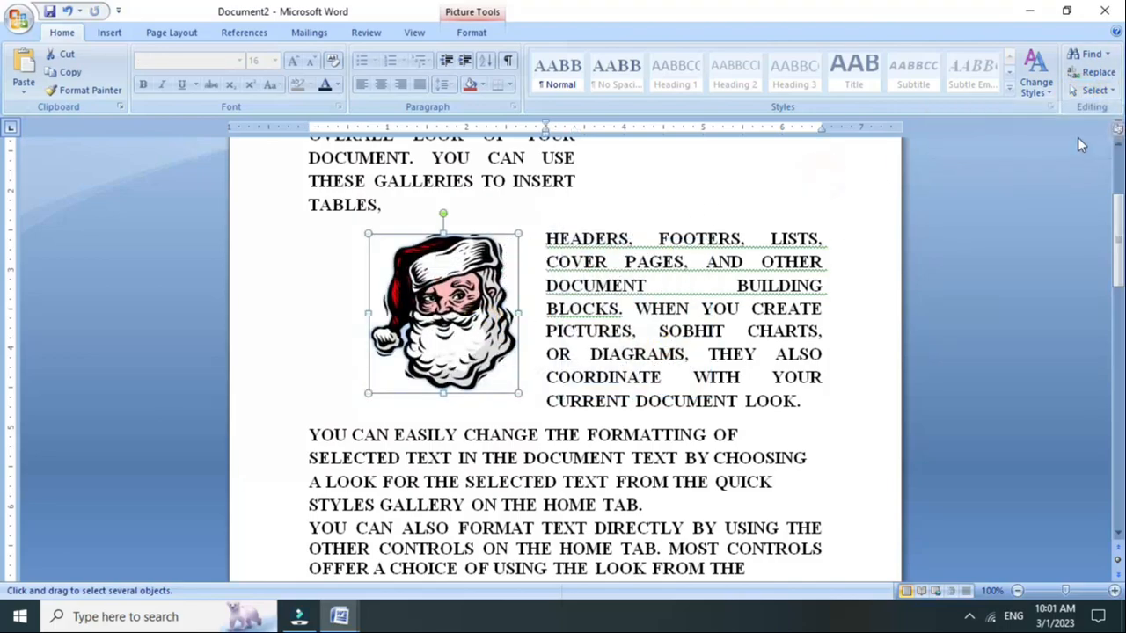